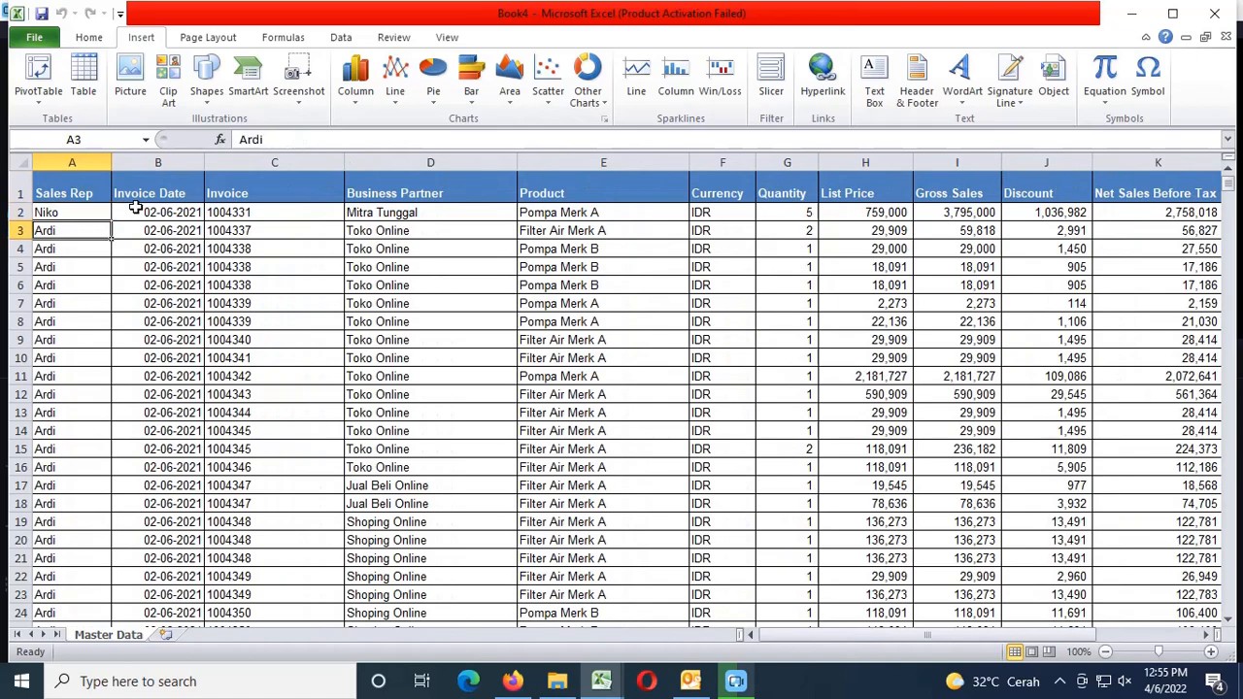
# Create a PivotTable on a new worksheet from the Master Data sales table
pyautogui.scroll(-8, 143, 230)
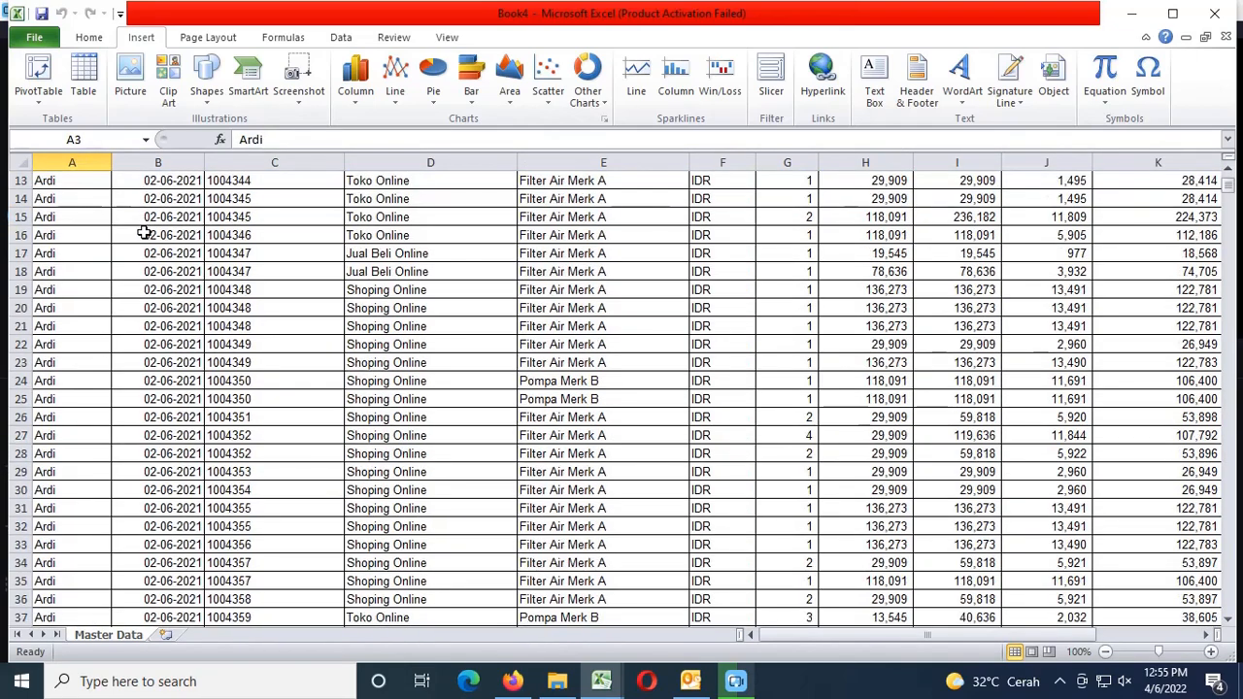
pyautogui.scroll(-9, 144, 233)
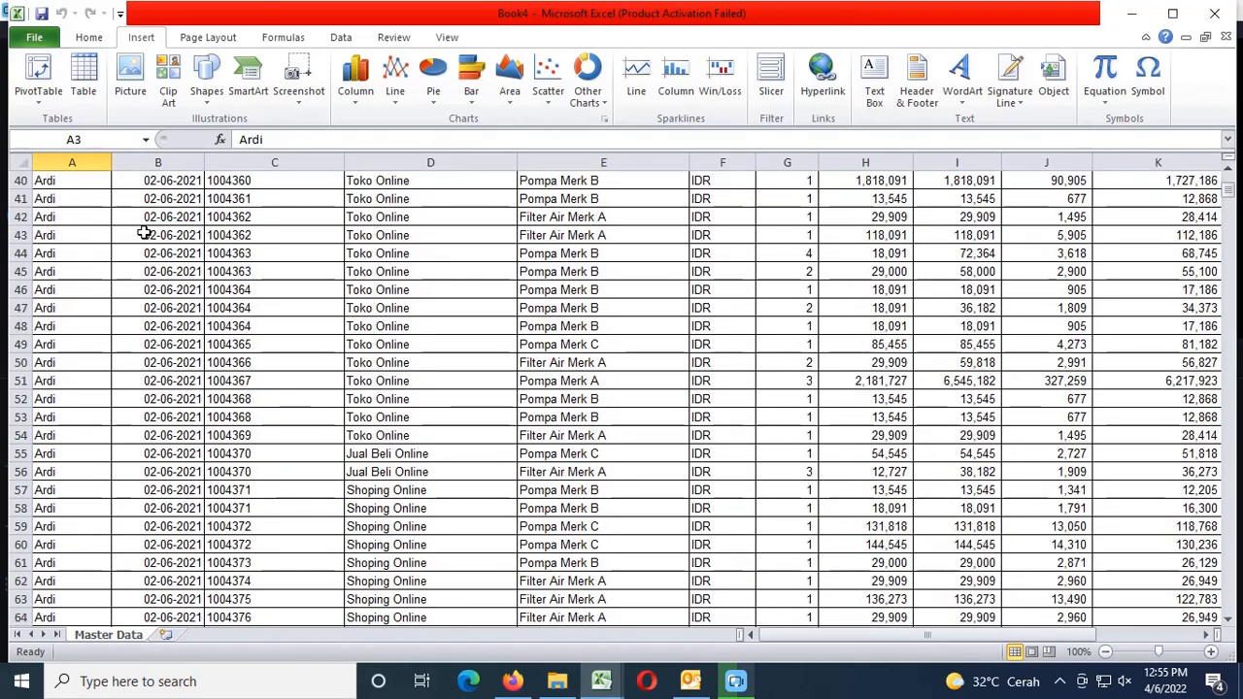
pyautogui.scroll(-4, 144, 233)
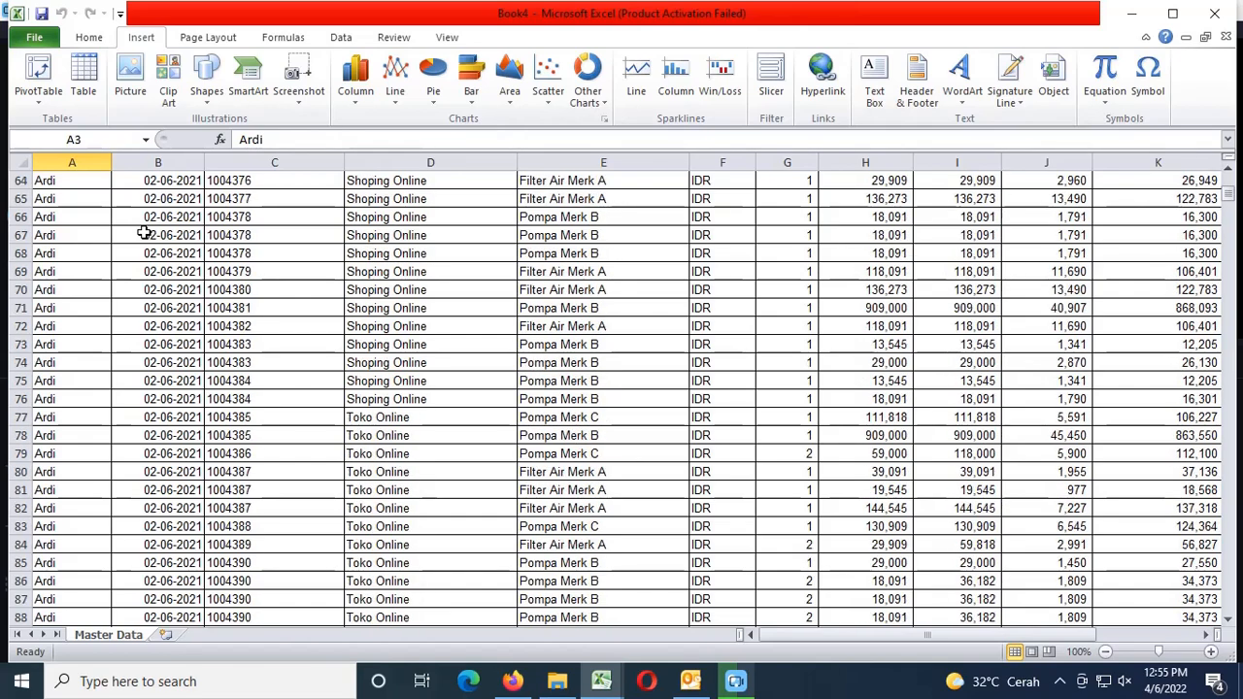
pyautogui.scroll(-3, 143, 233)
pyautogui.scroll(10, 144, 233)
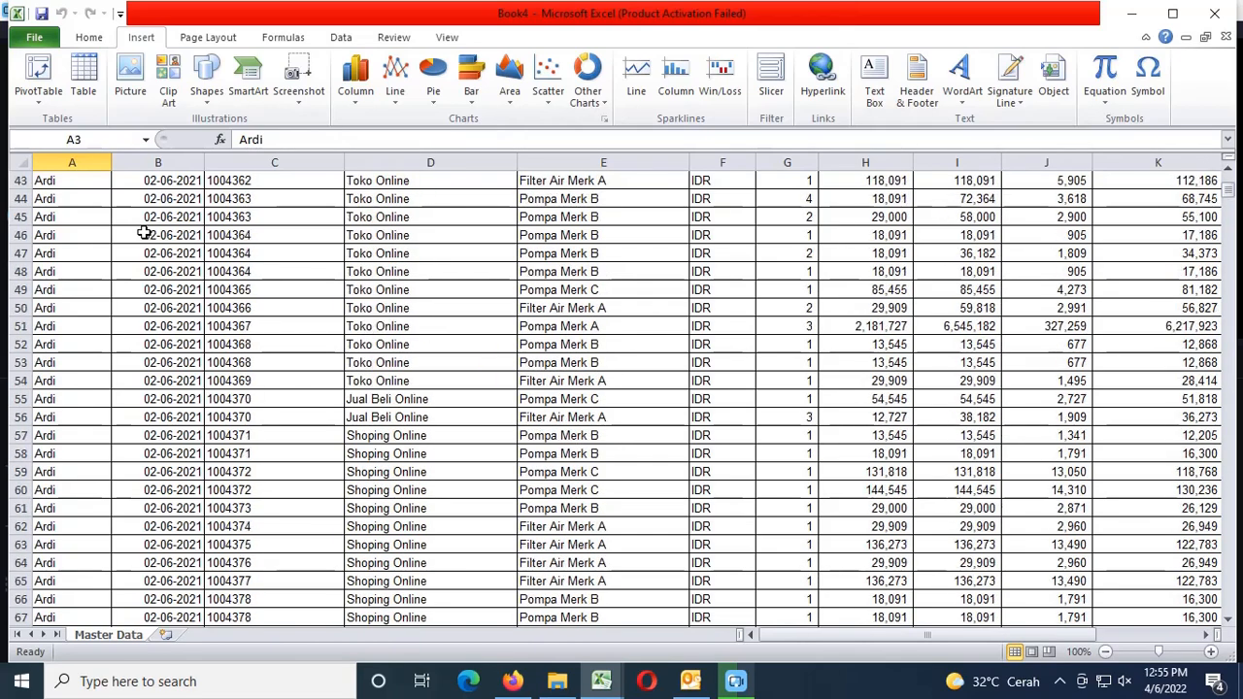
pyautogui.scroll(14, 143, 233)
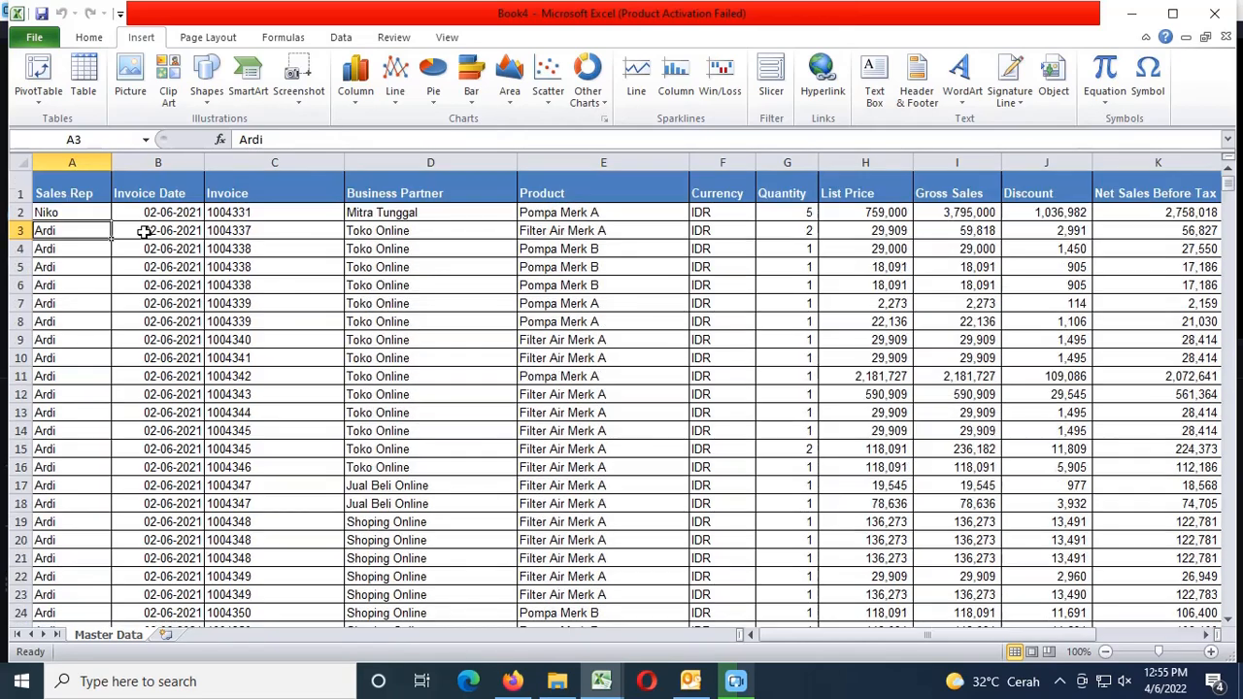
pyautogui.click(83, 193)
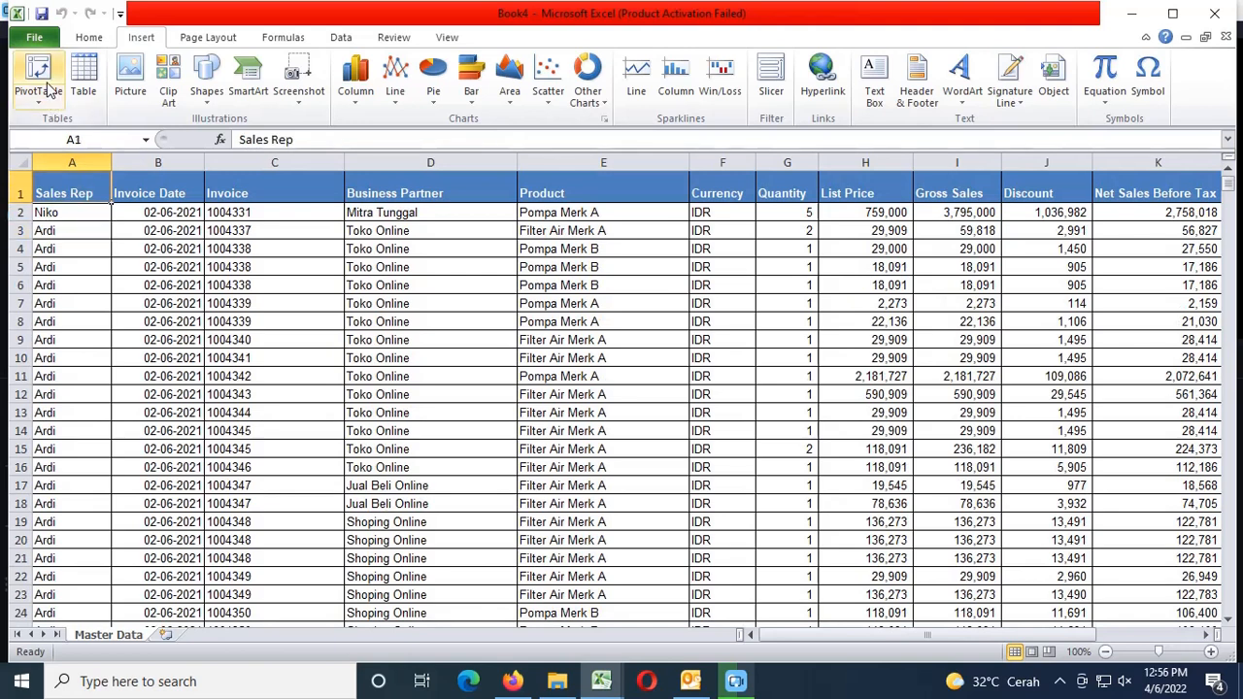
pyautogui.click(62, 100)
pyautogui.click(68, 121)
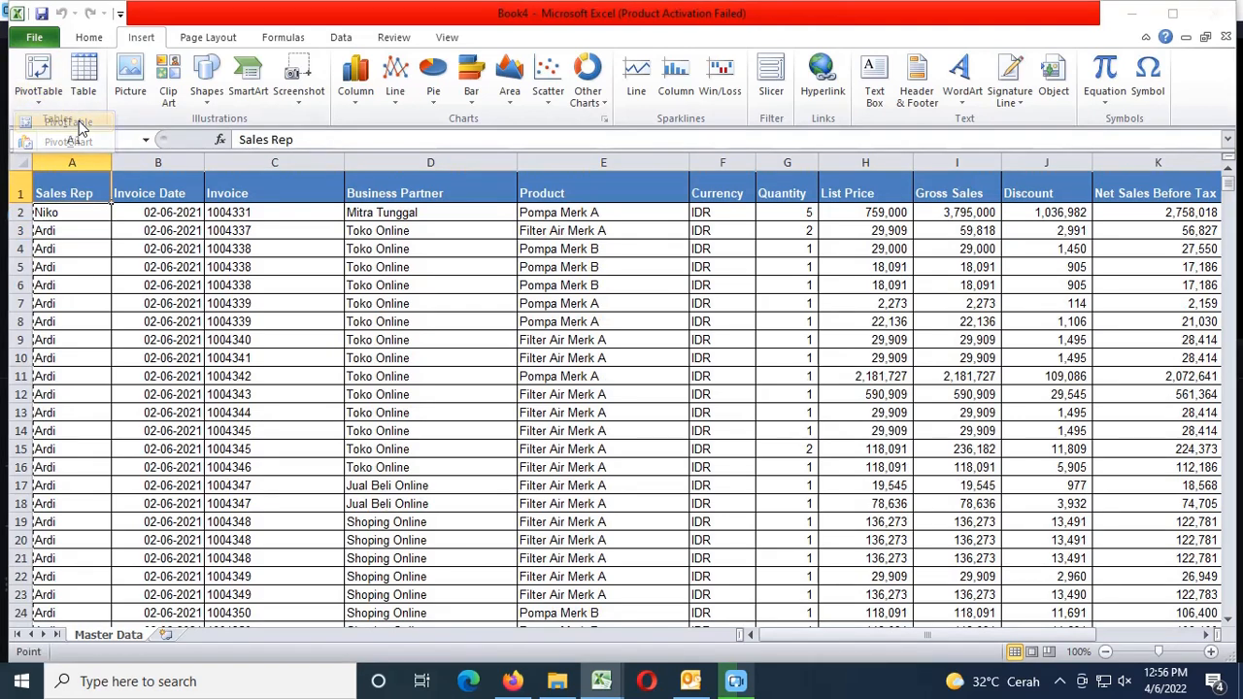
pyautogui.click(965, 558)
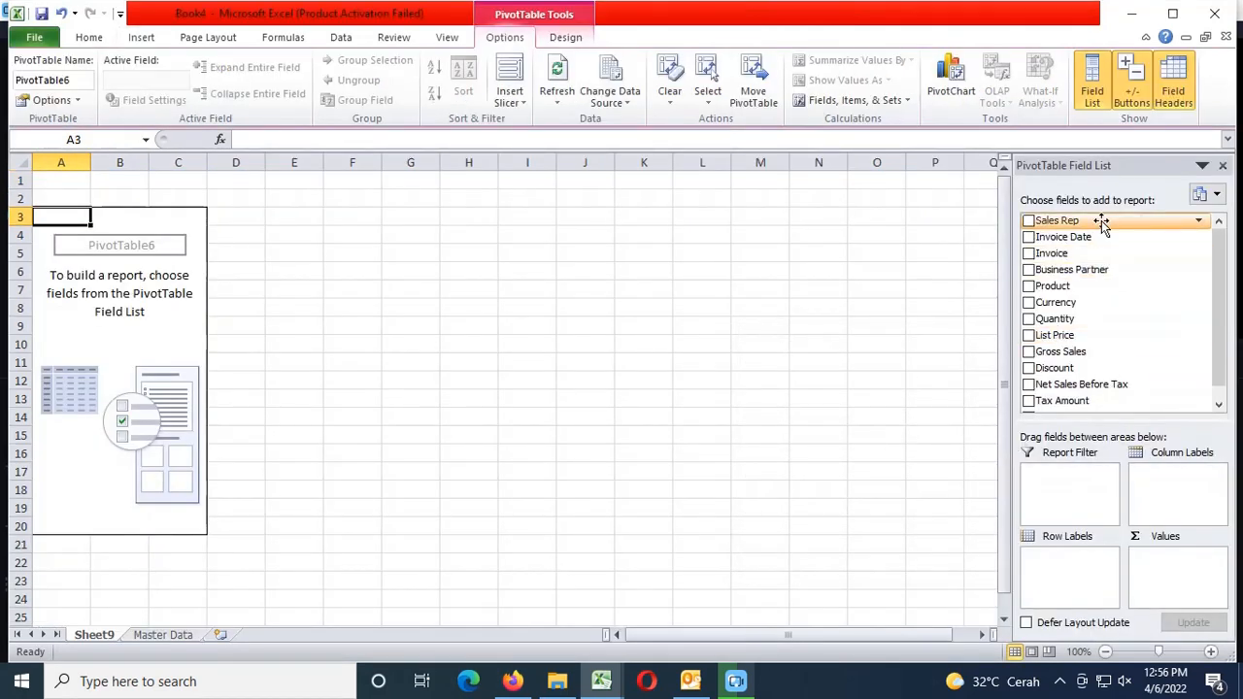
# Add Sales Rep, Business Partner and Product, in that order, as row labels of the PivotTable
pyautogui.moveTo(1102, 221); pyautogui.dragTo(1077, 573)
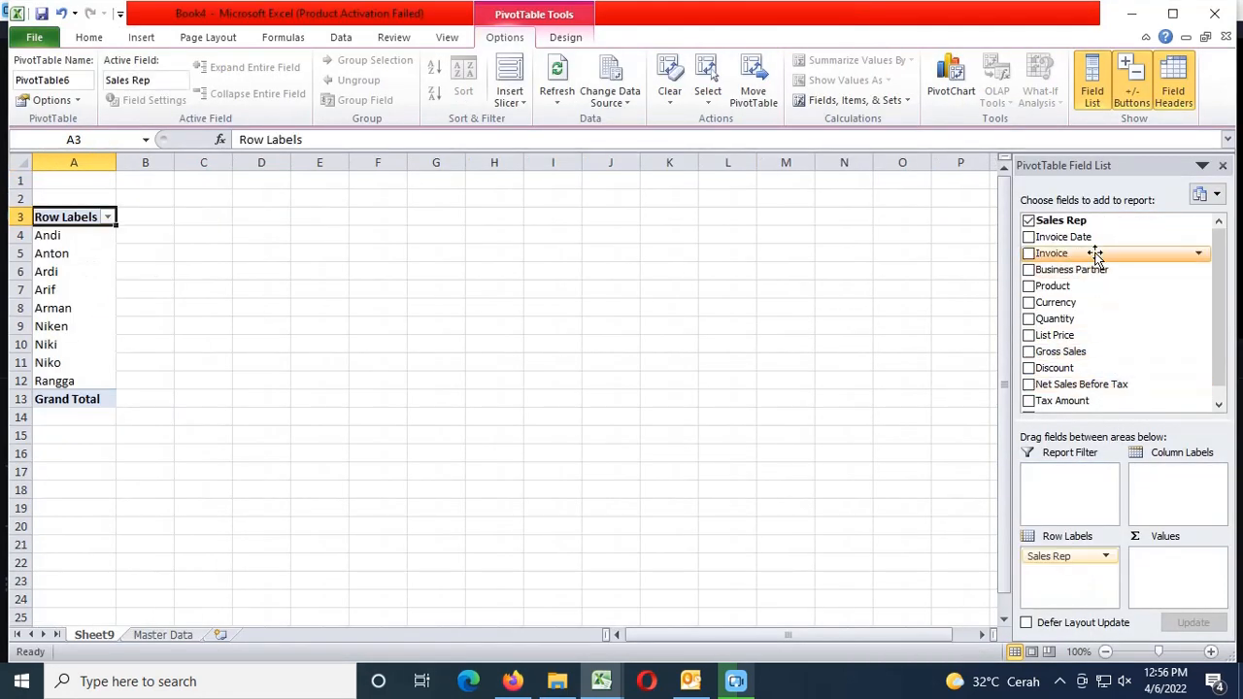
pyautogui.moveTo(1100, 268); pyautogui.dragTo(1093, 579)
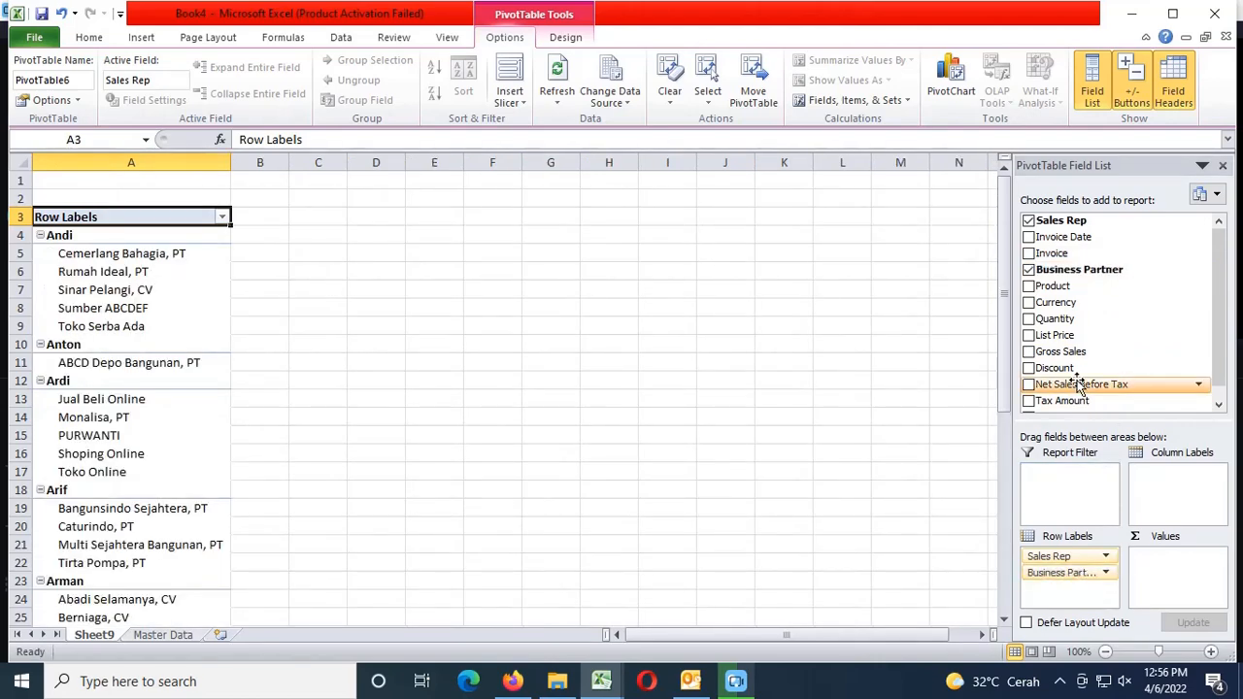
pyautogui.moveTo(1079, 291); pyautogui.dragTo(1070, 588)
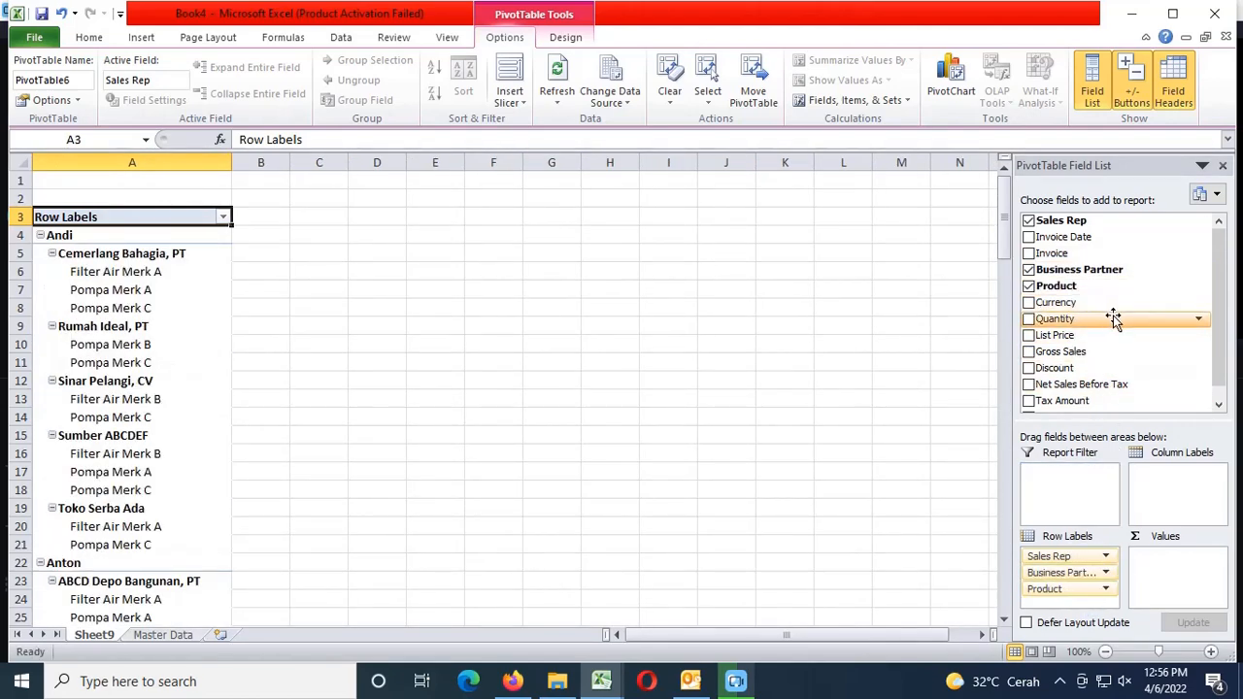
# Add Quantity, Gross Sales, Discount, Net Sales Before Tax and Net Sales After Tax as summed values in the PivotTable
pyautogui.moveTo(1115, 324); pyautogui.dragTo(1190, 574)
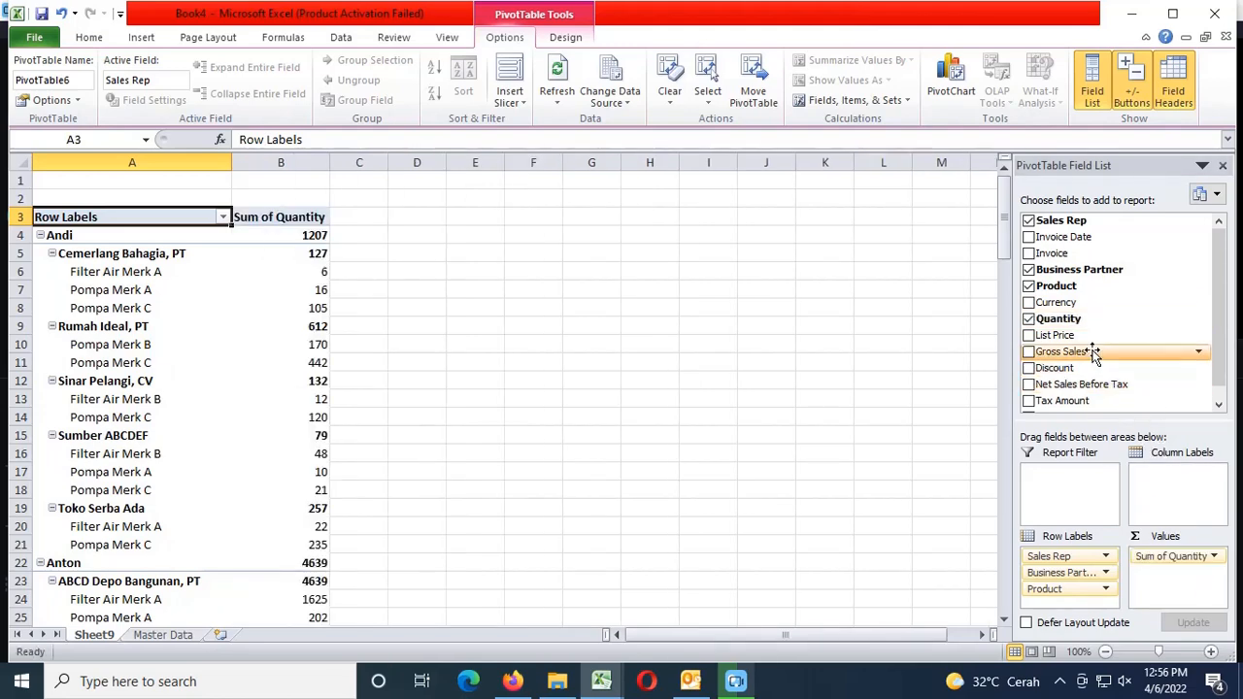
pyautogui.moveTo(1092, 355); pyautogui.dragTo(1168, 588)
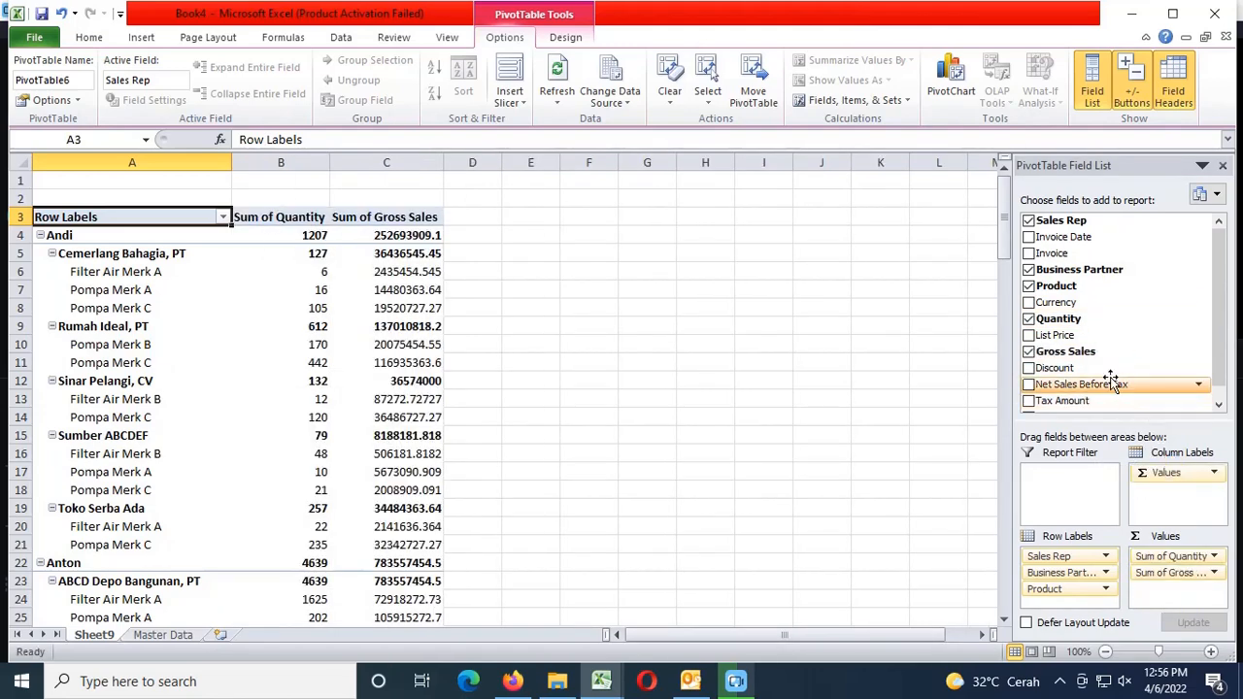
pyautogui.moveTo(1056, 368); pyautogui.dragTo(1188, 587)
pyautogui.moveTo(1080, 384); pyautogui.dragTo(1184, 588)
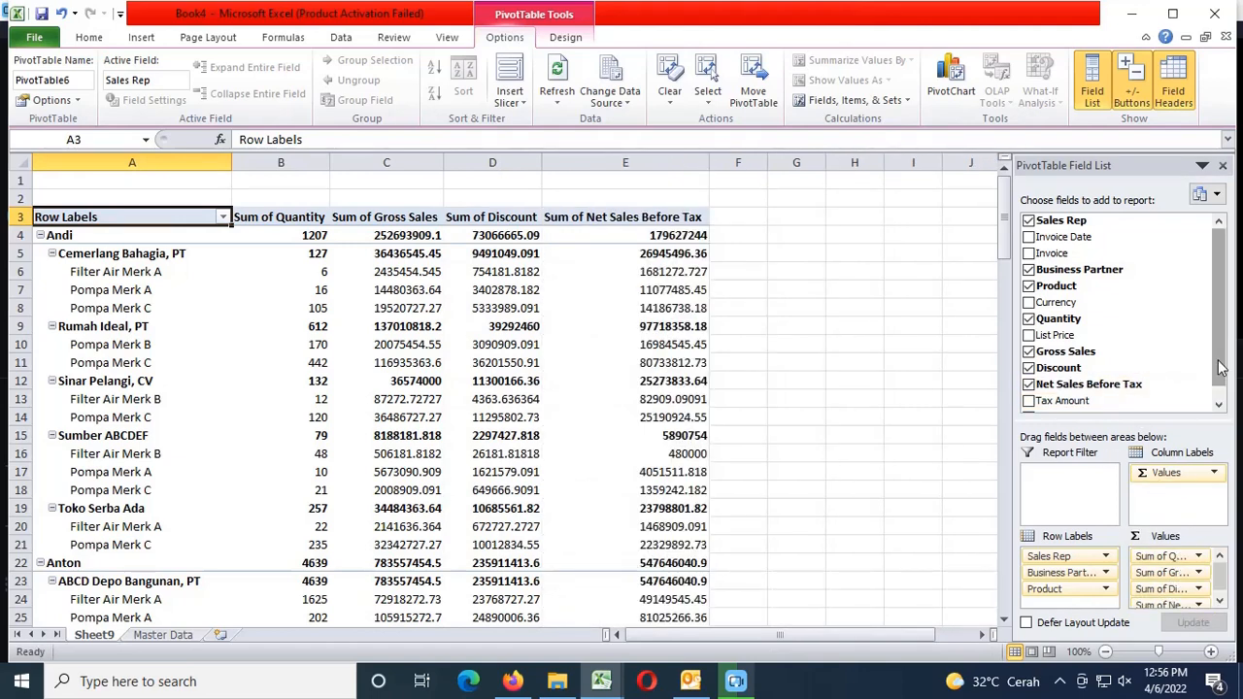
pyautogui.click(1220, 403)
pyautogui.moveTo(1116, 402); pyautogui.dragTo(1183, 611)
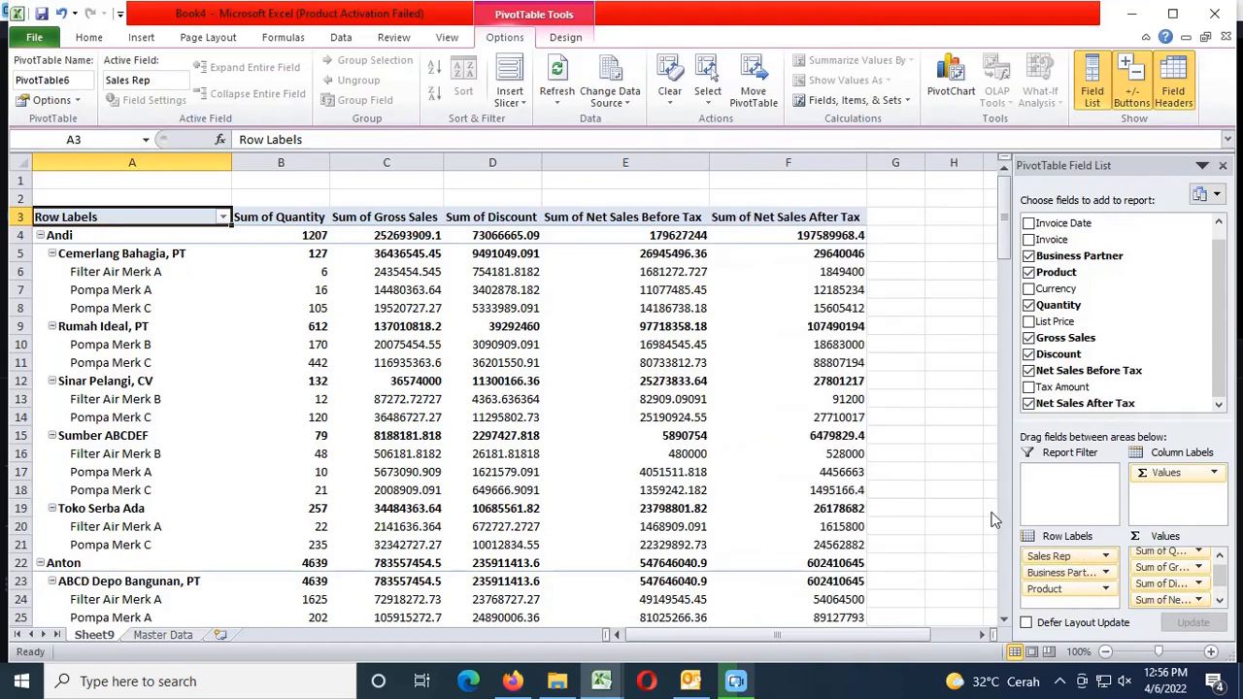
# Turn off the PivotTable's subtotals and show the report in tabular form
pyautogui.click(584, 37)
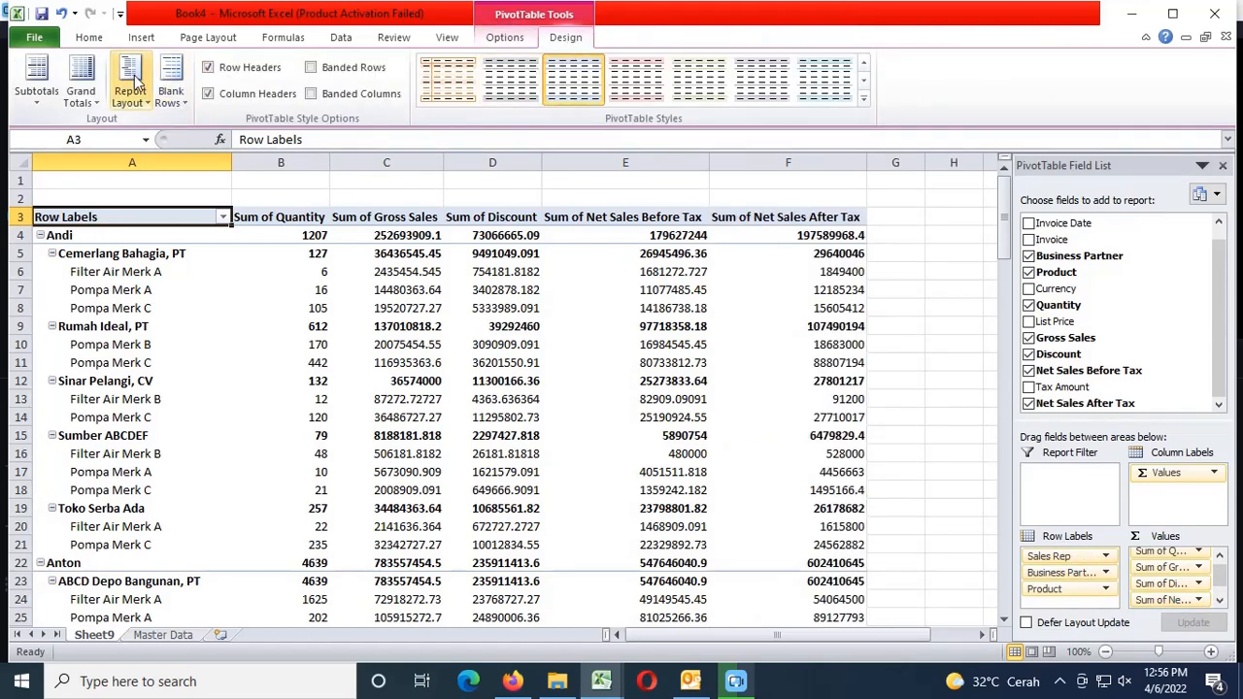
pyautogui.click(37, 78)
pyautogui.click(78, 130)
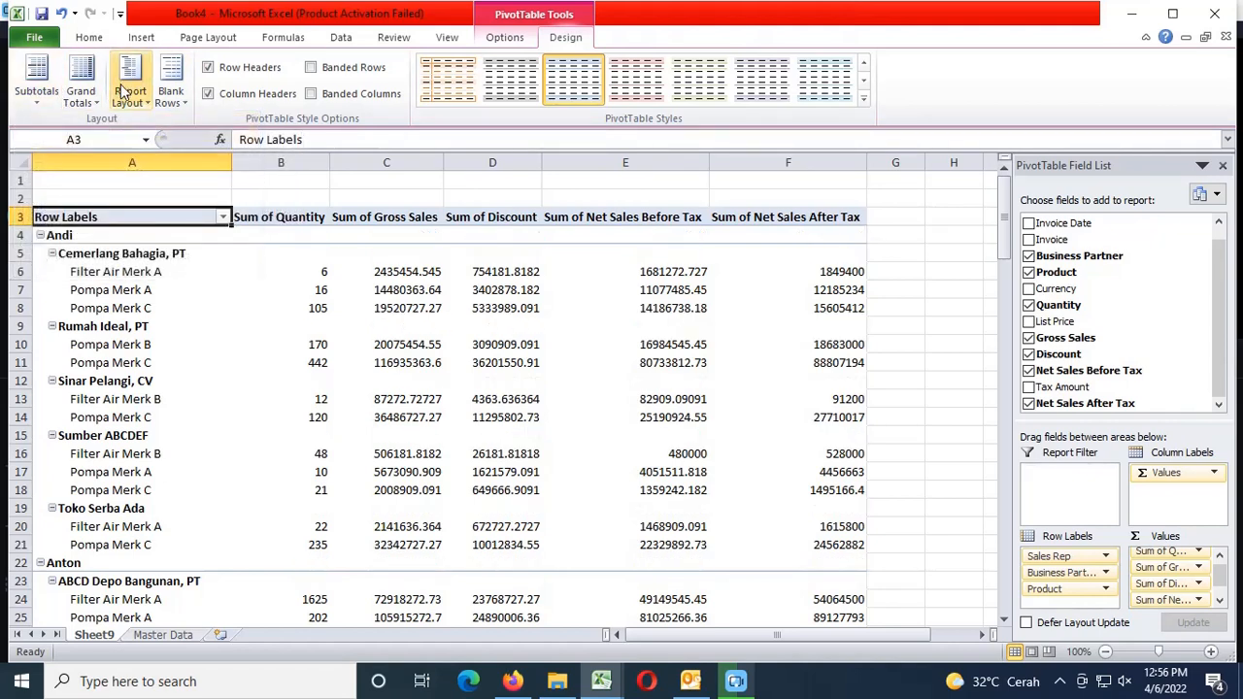
pyautogui.click(126, 83)
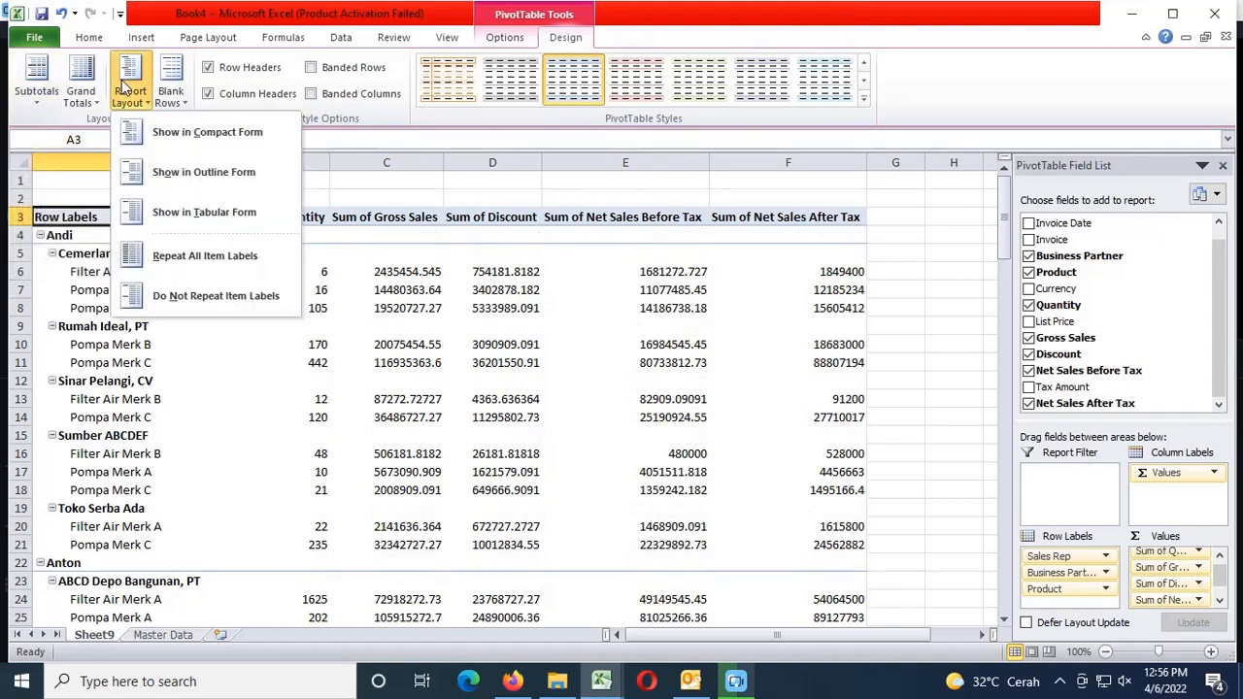
pyautogui.click(187, 218)
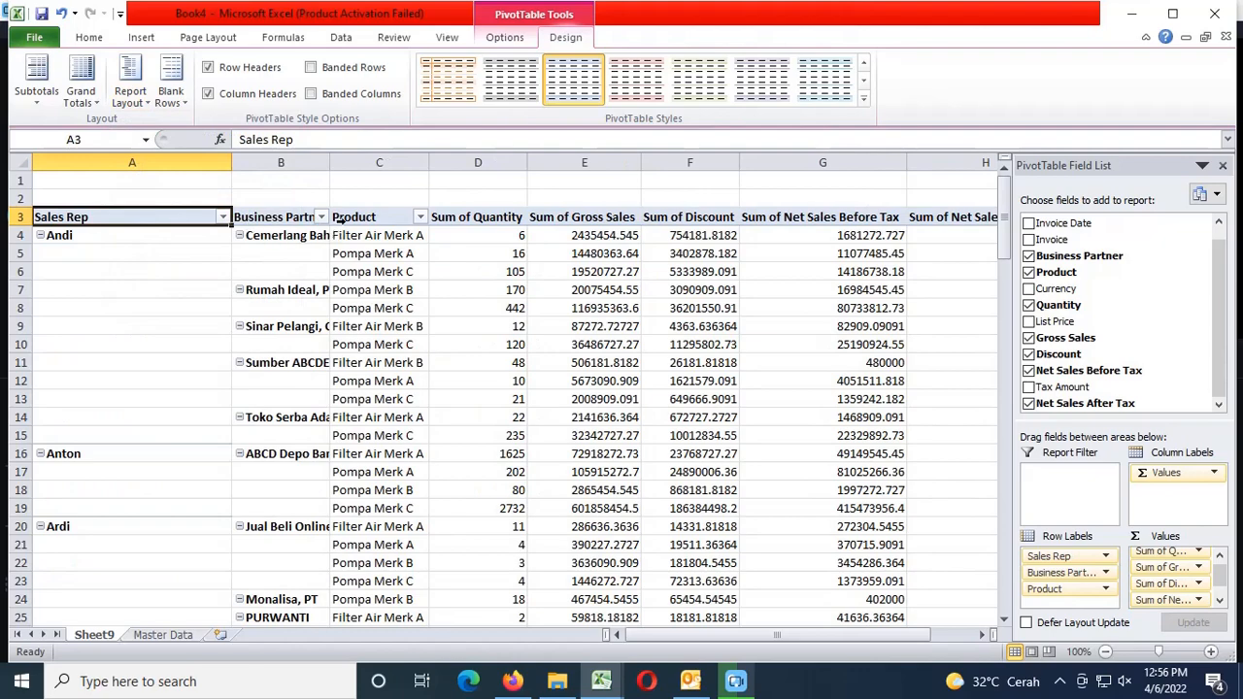
# Autofit all column widths on the PivotTable sheet to their contents
pyautogui.click(17, 163)
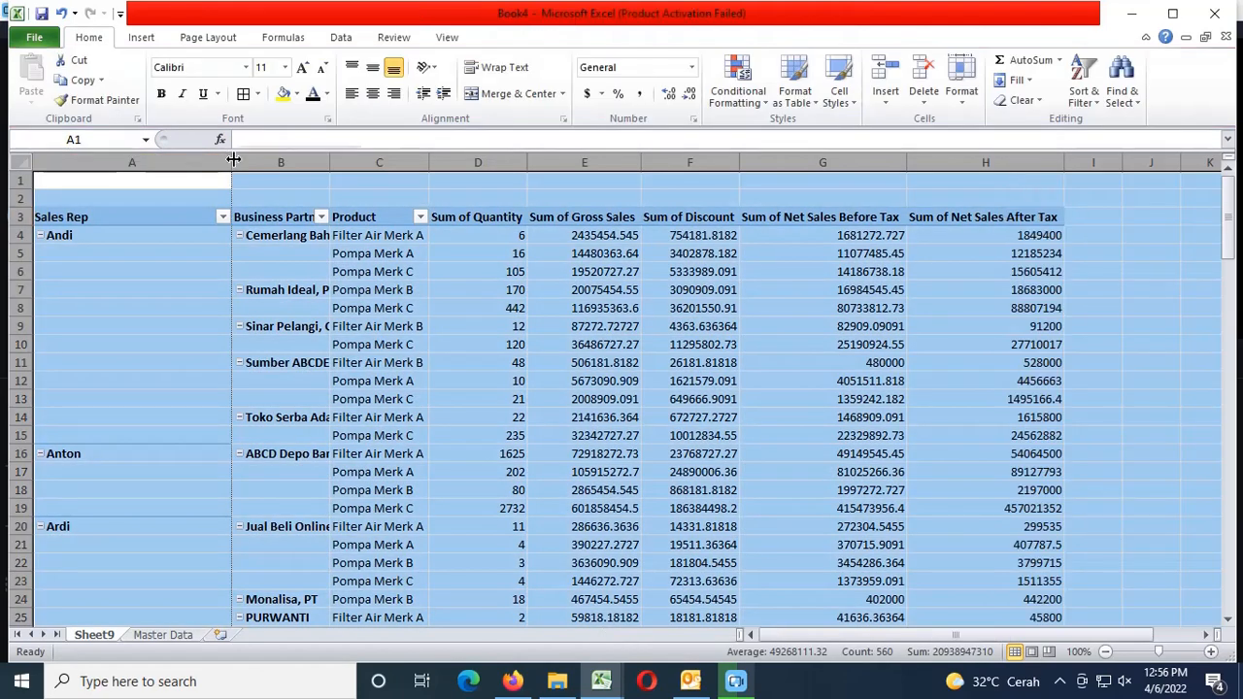
pyautogui.doubleClick(232, 163)
pyautogui.click(743, 236)
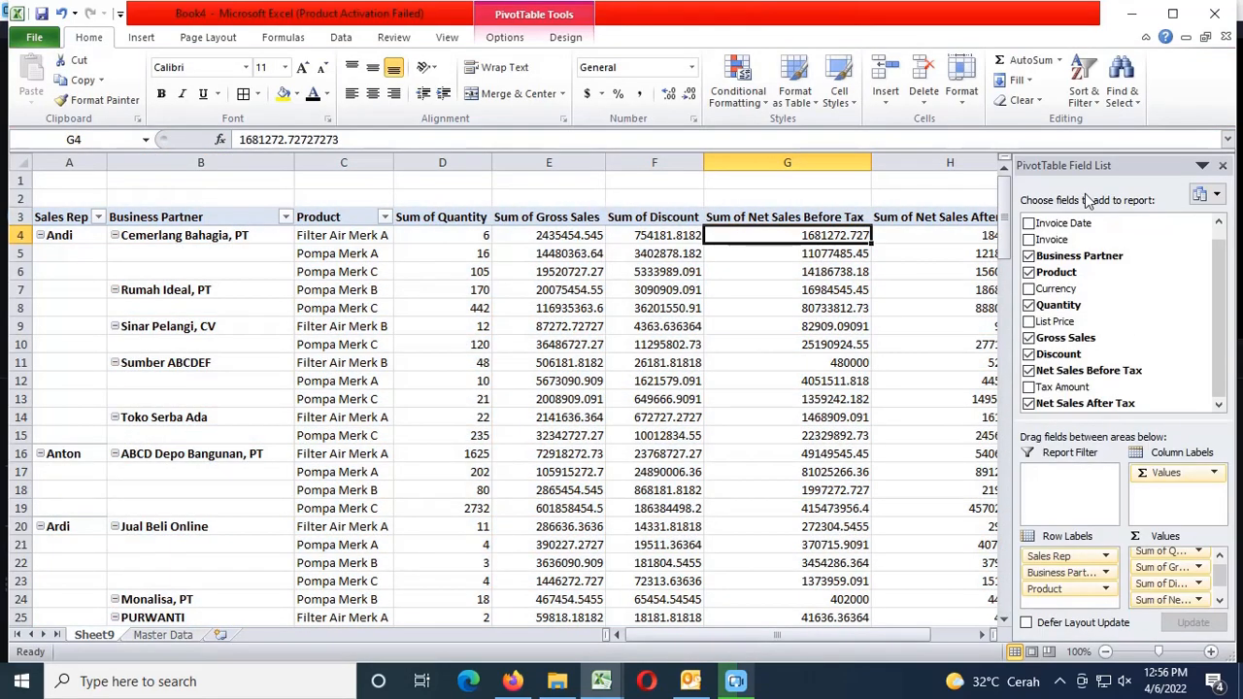
# Copy the whole PivotTable from the header row through the Grand Total row, A3:H88
pyautogui.press('Up')
pyautogui.hotkey('ctrl', 'Left')
pyautogui.hotkey('ctrl', 'shift', 'Right')
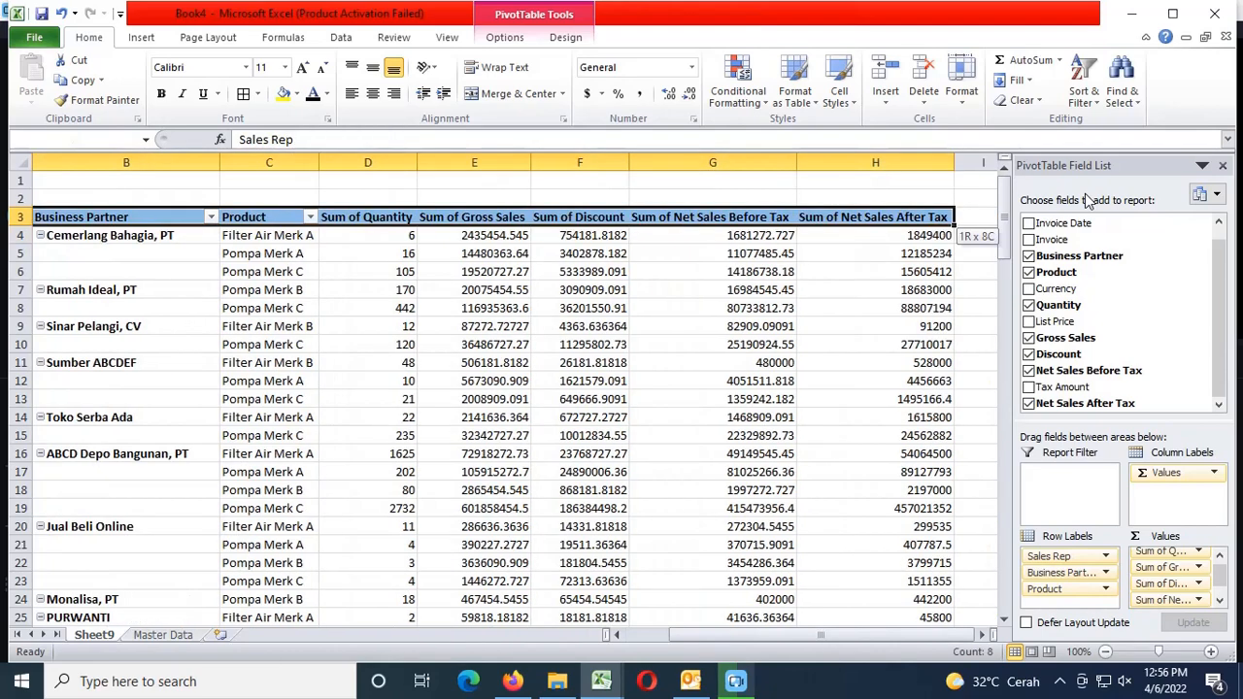
pyautogui.hotkey('ctrl', 'shift', 'Down')
pyautogui.hotkey('ctrl', 'shift', 'Down')
pyautogui.hotkey('ctrl', 'shift', 'Down')
pyautogui.hotkey('ctrl', 'shift', 'Up')
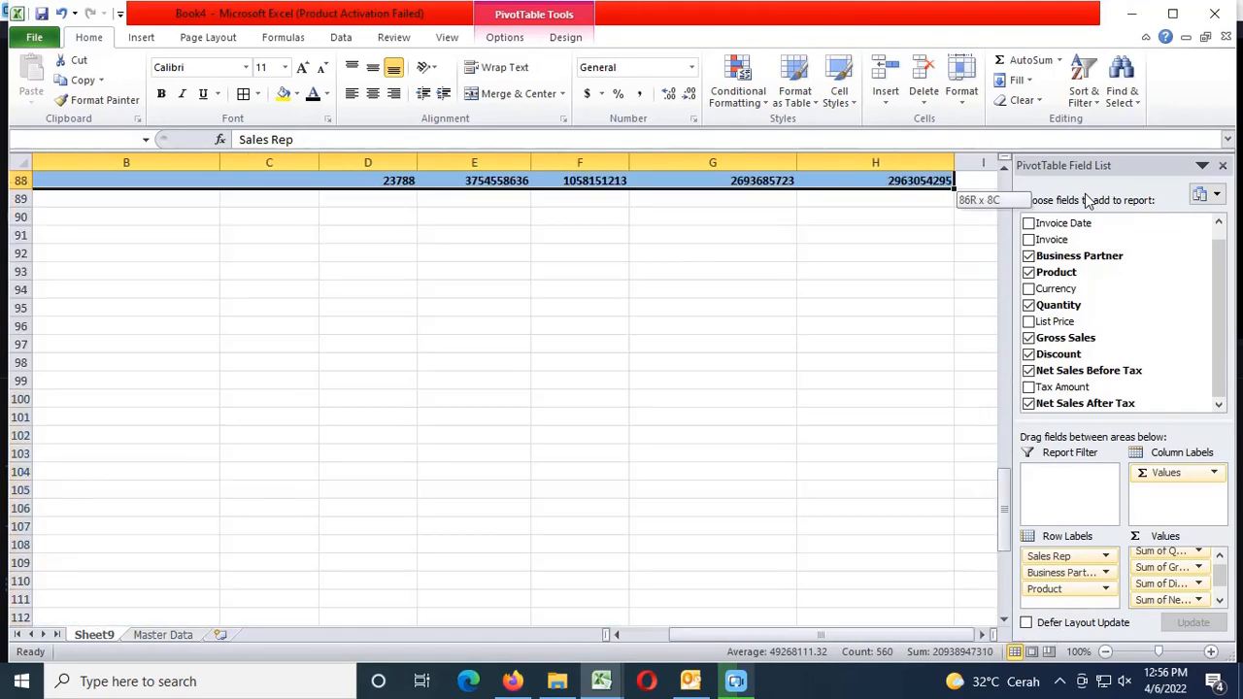
pyautogui.hotkey('ctrl', 'c')
# Paste the copied PivotTable as values only, starting at cell L3 beside the original
pyautogui.press('Up')
pyautogui.press('Down')
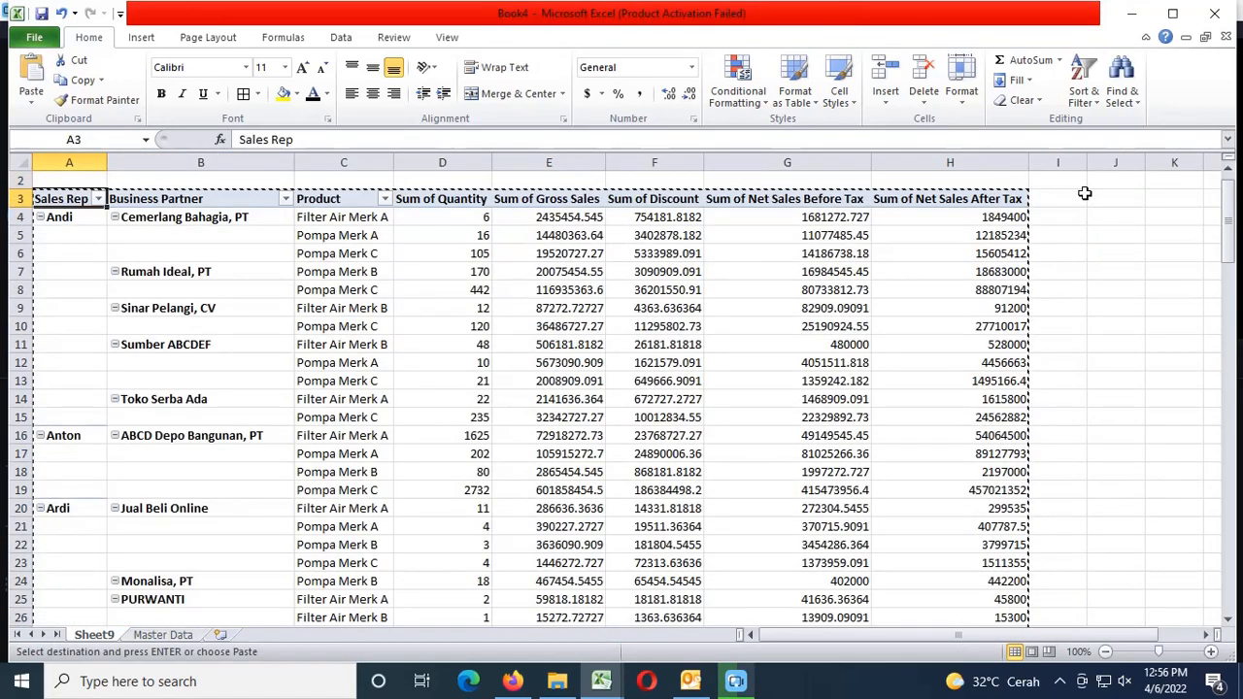
pyautogui.press('Right')
pyautogui.press('Right')
pyautogui.press('Right')
pyautogui.press('Right')
pyautogui.press('Right')
pyautogui.press('Right')
pyautogui.press('Right')
pyautogui.press('Right')
pyautogui.press('Right')
pyautogui.press('Right')
pyautogui.press('Right')
pyautogui.press('Right')
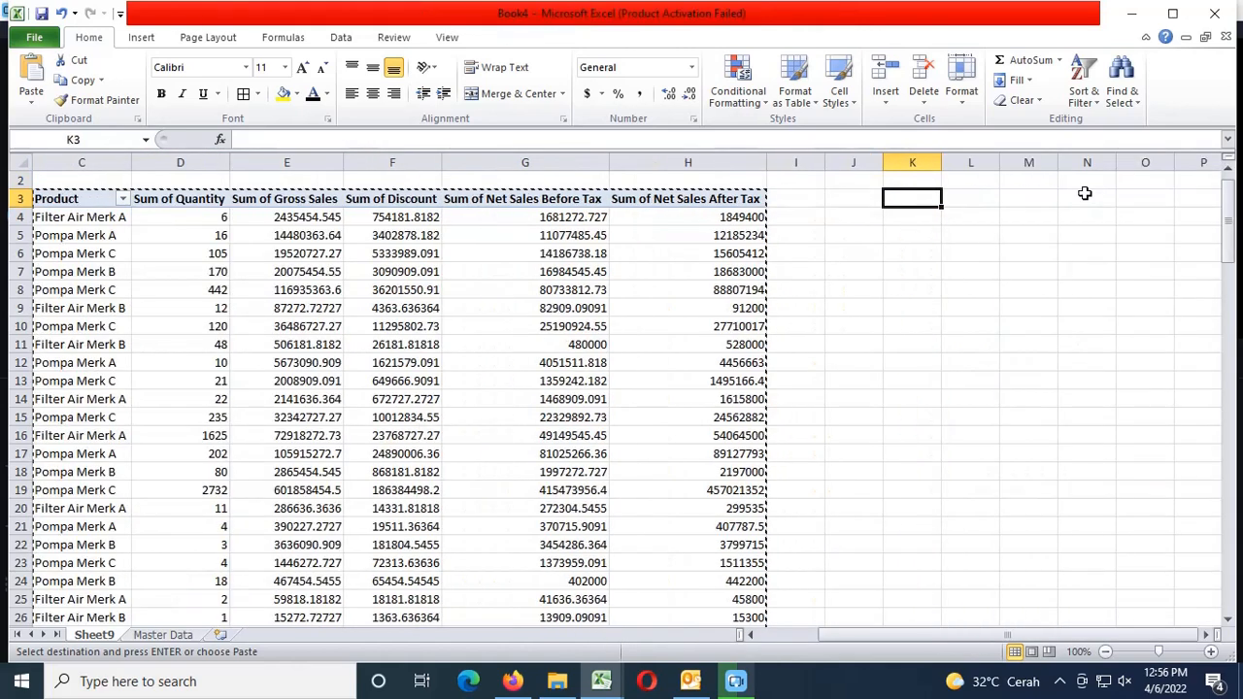
pyautogui.press('Left')
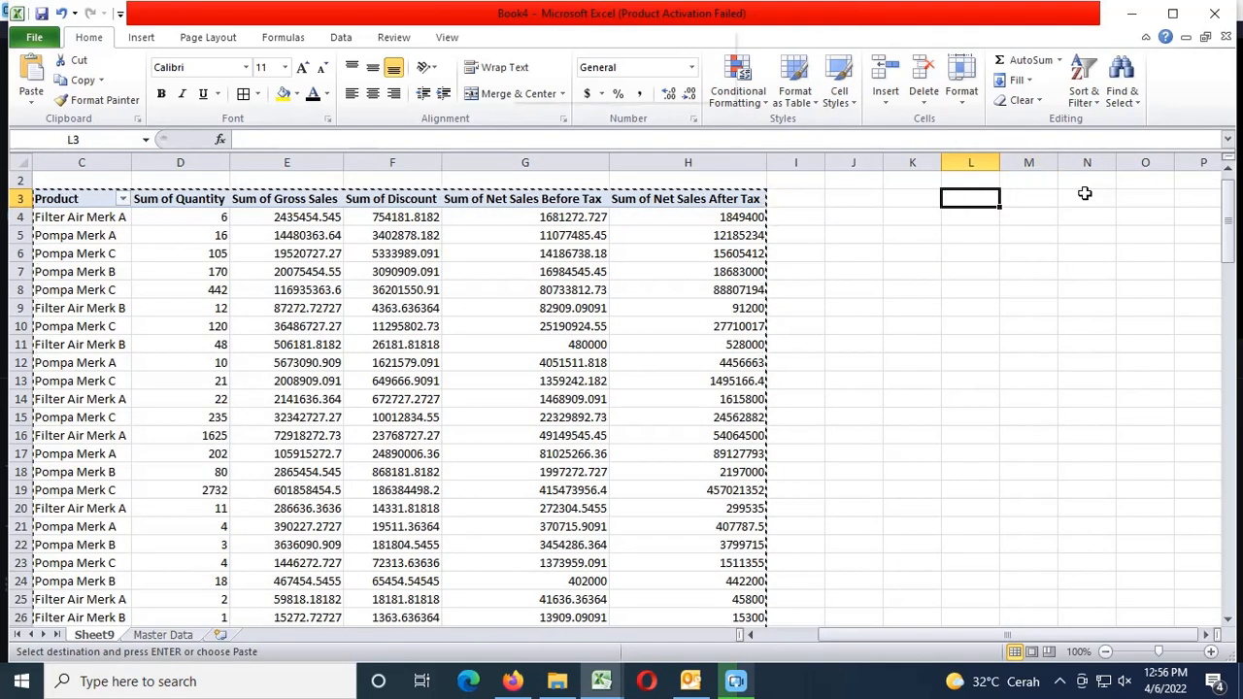
pyautogui.hotkey('ctrl', 'alt', 'v')
pyautogui.press('v')
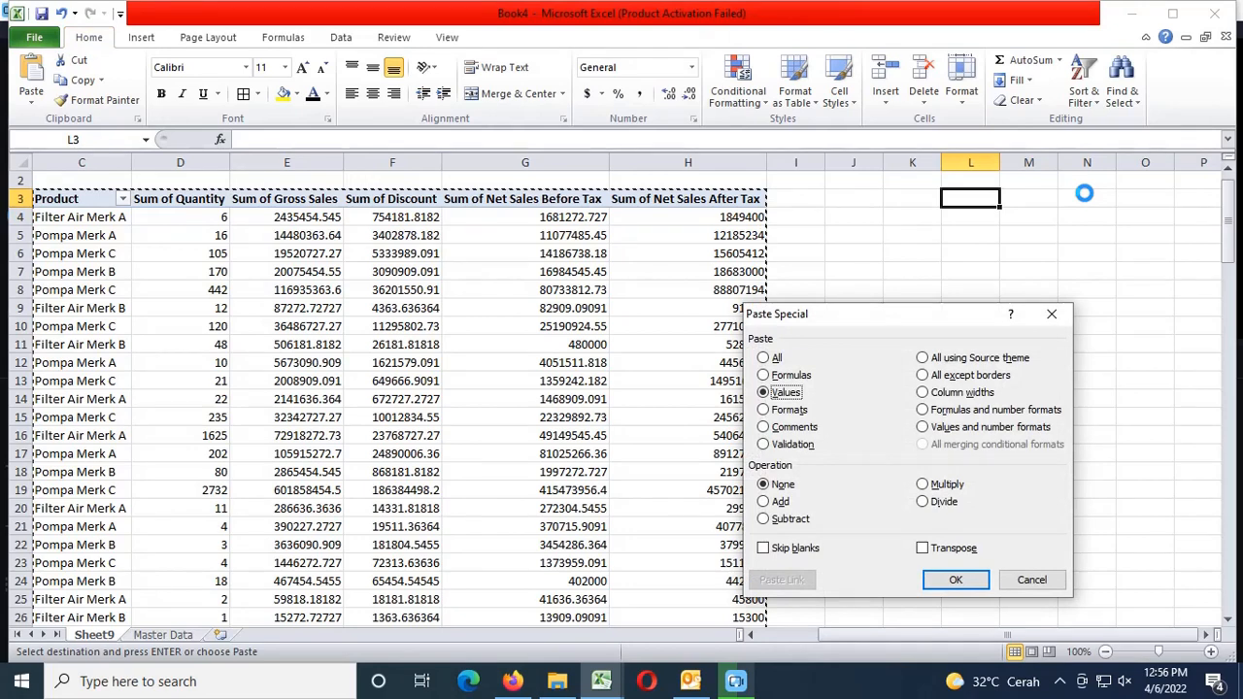
pyautogui.press('Return')
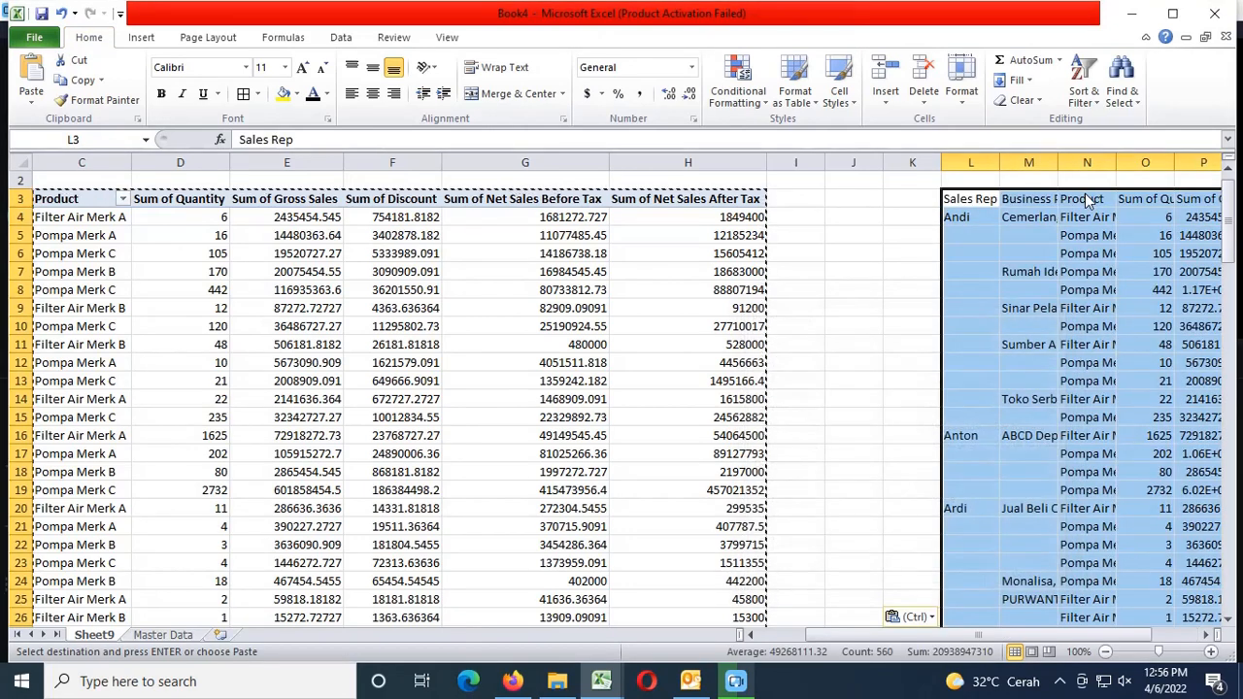
# Apply all borders to the pasted table and autofit the sheet's column widths
pyautogui.click(243, 94)
pyautogui.click(81, 182)
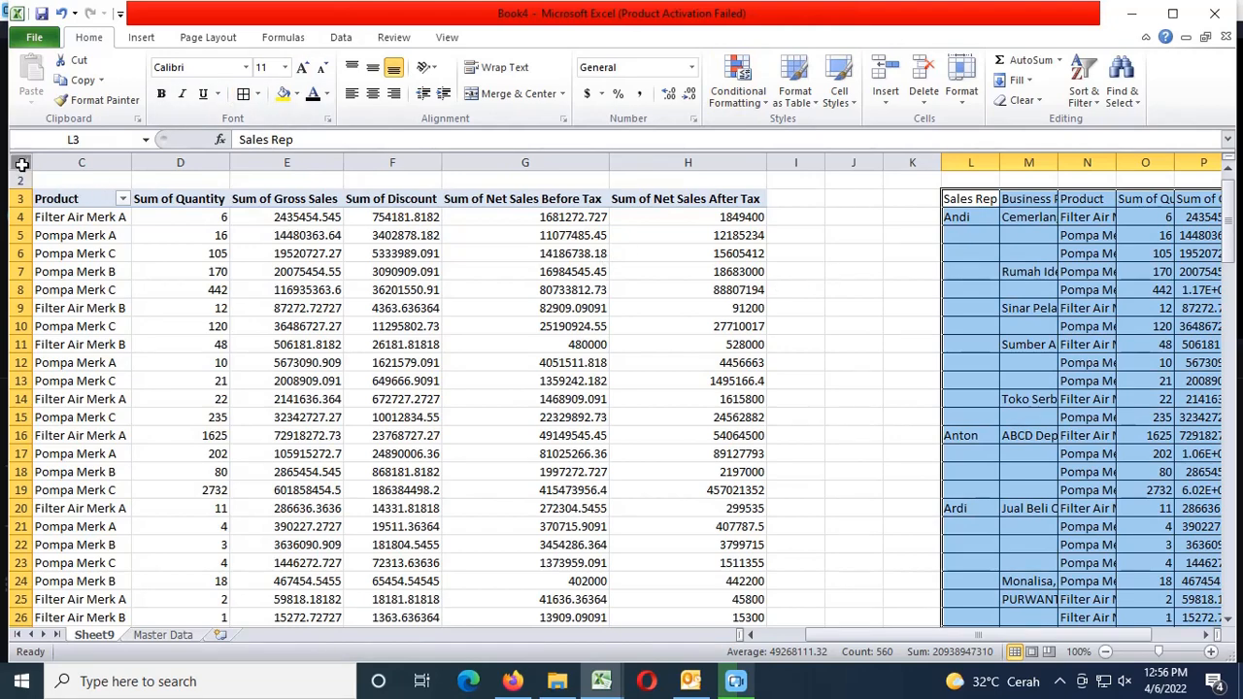
pyautogui.click(19, 161)
pyautogui.doubleClick(132, 162)
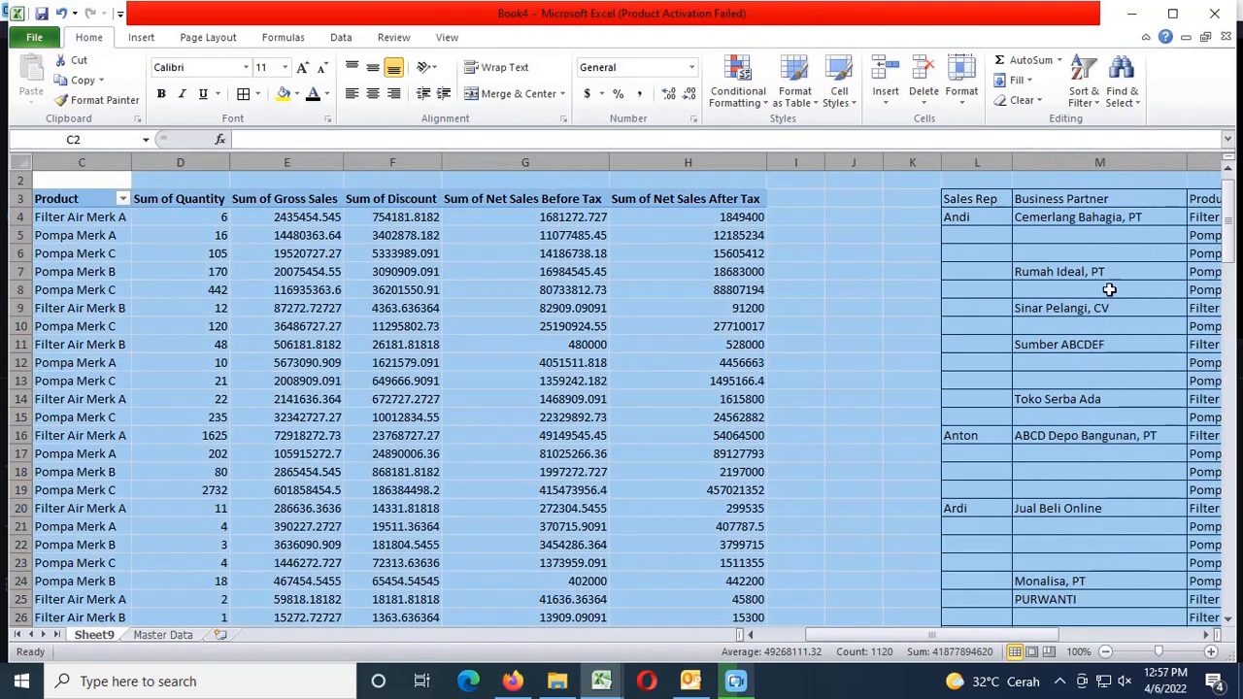
# Format the pasted table's numeric cells O4:S88 in comma style with no decimal places
pyautogui.click(1109, 216)
pyautogui.press('Right')
pyautogui.press('Right')
pyautogui.press('Right')
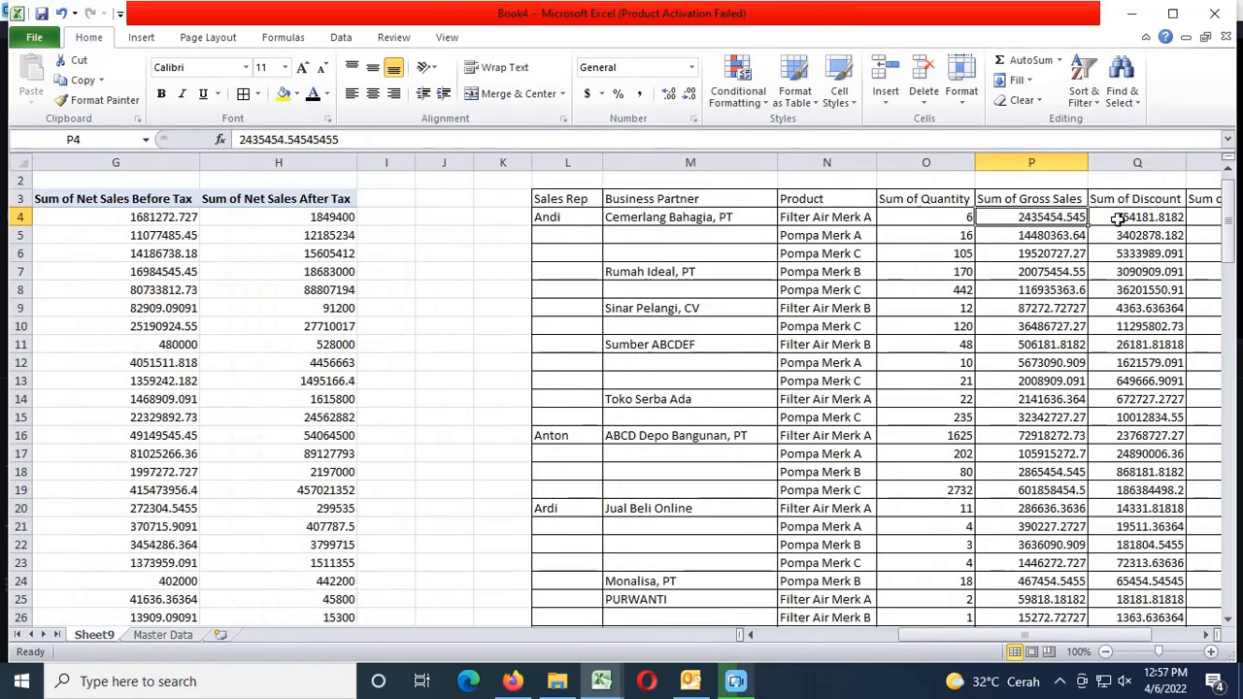
pyautogui.press('Left')
pyautogui.hotkey('ctrl', 'shift', 'Right')
pyautogui.hotkey('ctrl', 'shift', 'Down')
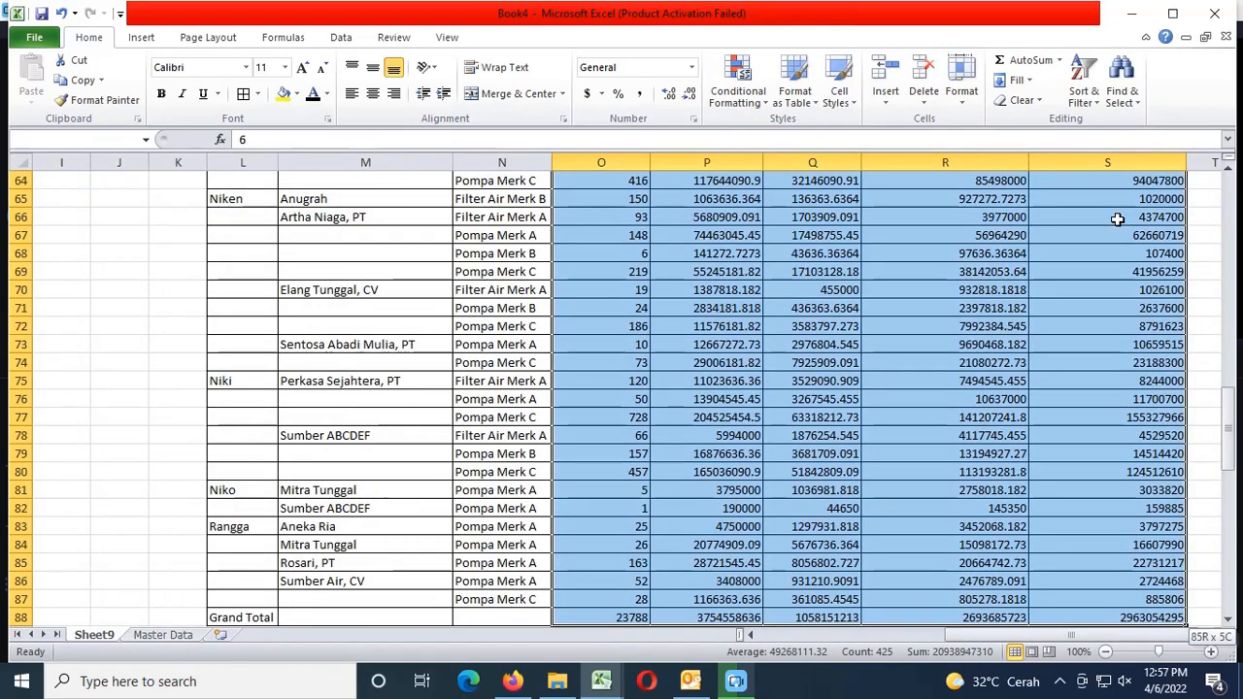
pyautogui.click(639, 93)
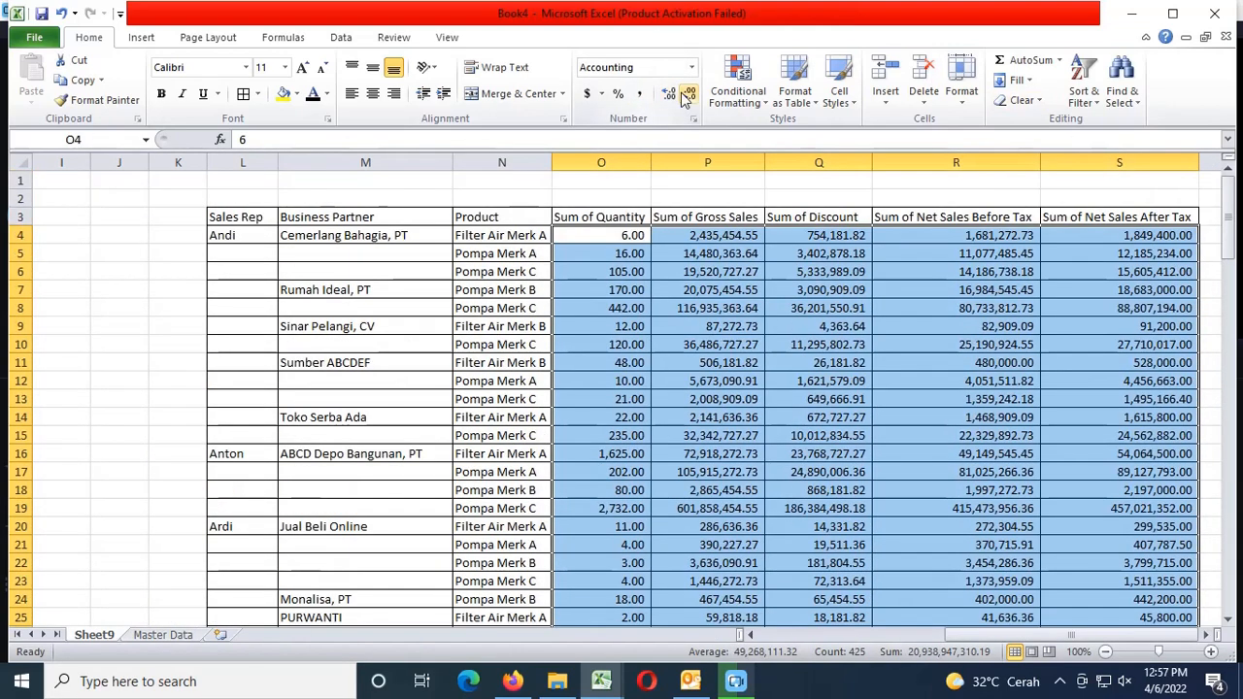
pyautogui.click(688, 93)
pyautogui.click(688, 94)
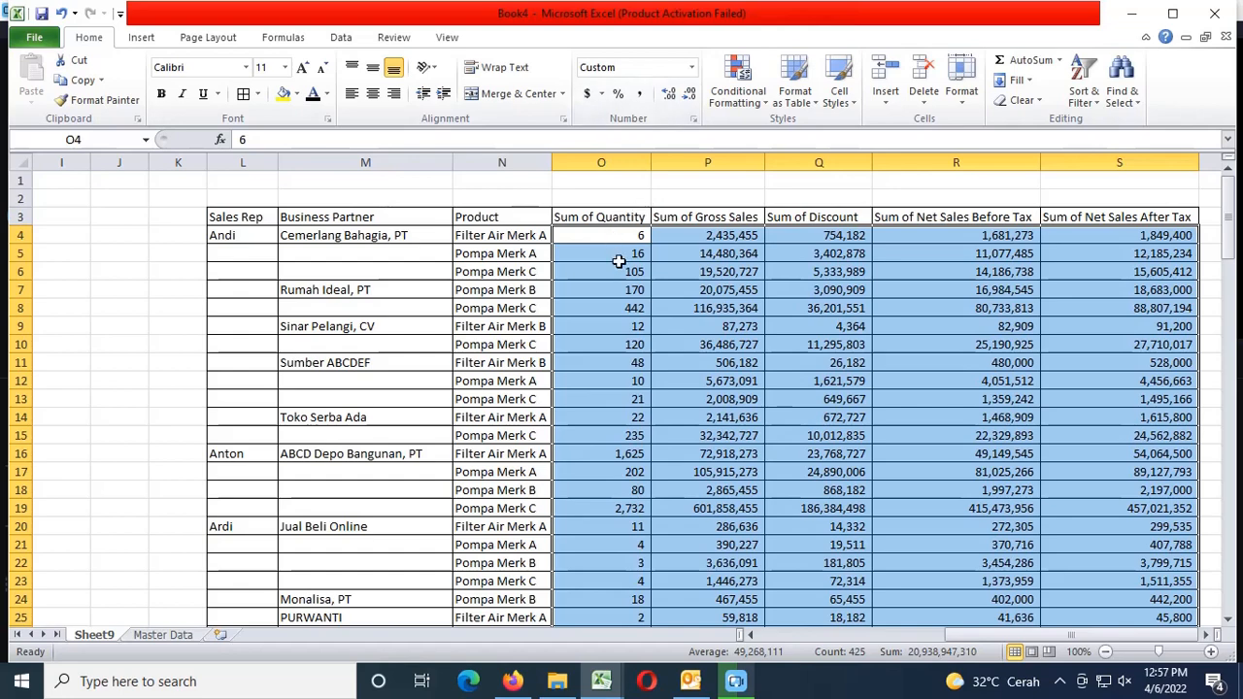
pyautogui.click(603, 266)
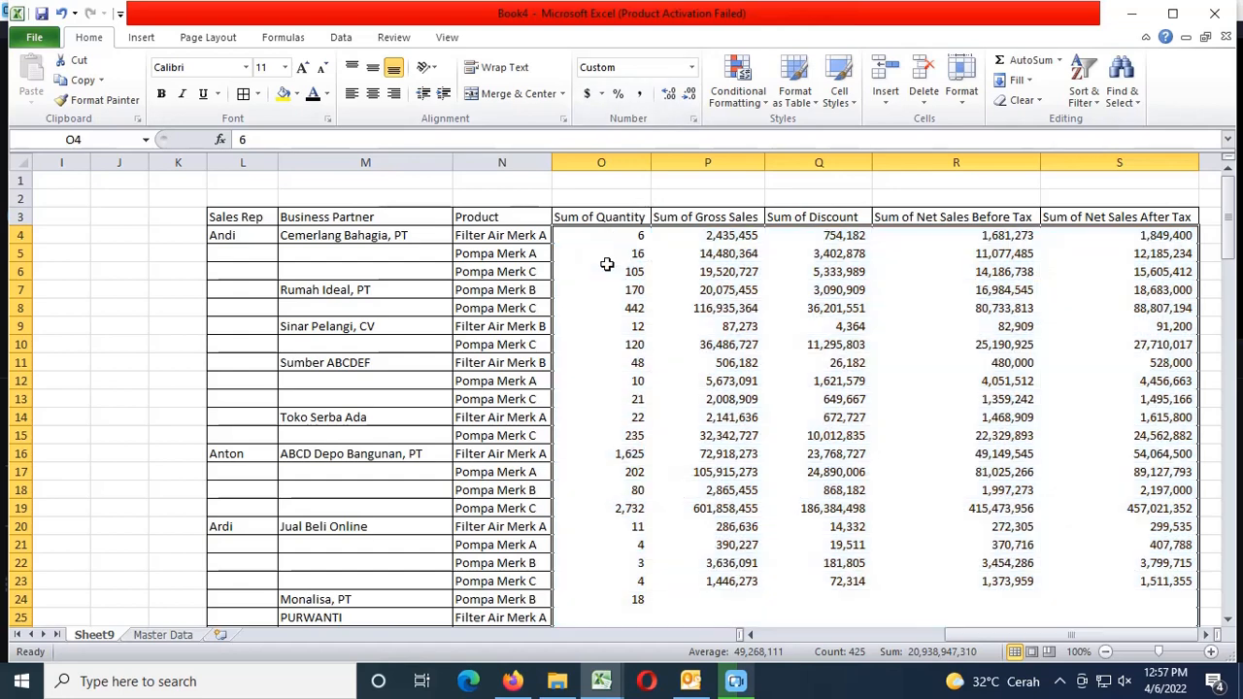
# Fill the blank Sales Rep cells within L5:L87, above the Grand Total row, with the formula =L4 so each repeats the name above
pyautogui.click(254, 255)
pyautogui.hotkey('shift', 'Down')
pyautogui.hotkey('shift', 'Down')
pyautogui.hotkey('shift', 'Down')
pyautogui.hotkey('shift', 'Down')
pyautogui.hotkey('shift', 'Down')
pyautogui.hotkey('shift', 'Down')
pyautogui.hotkey('shift', 'Down')
pyautogui.hotkey('shift', 'Down')
pyautogui.hotkey('shift', 'Down')
pyautogui.hotkey('shift', 'Down')
pyautogui.hotkey('shift', 'Down')
pyautogui.hotkey('shift', 'Down')
pyautogui.hotkey('shift', 'Down')
pyautogui.hotkey('shift', 'Down')
pyautogui.hotkey('shift', 'Down')
pyautogui.hotkey('shift', 'Down')
pyautogui.hotkey('shift', 'Down')
pyautogui.hotkey('shift', 'Down')
pyautogui.hotkey('shift', 'Down')
pyautogui.hotkey('shift', 'Down')
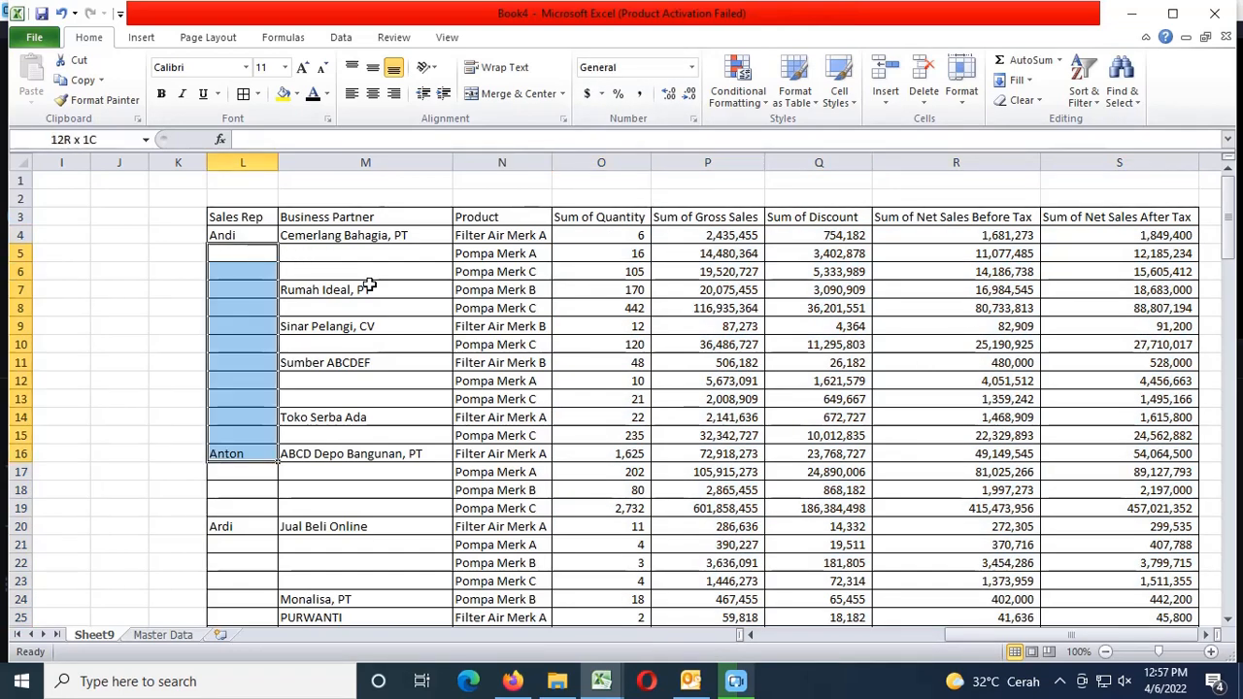
pyautogui.hotkey('ctrl', 'shift', 'Down')
pyautogui.hotkey('ctrl', 'shift', 'Down')
pyautogui.hotkey('ctrl', 'shift', 'Down')
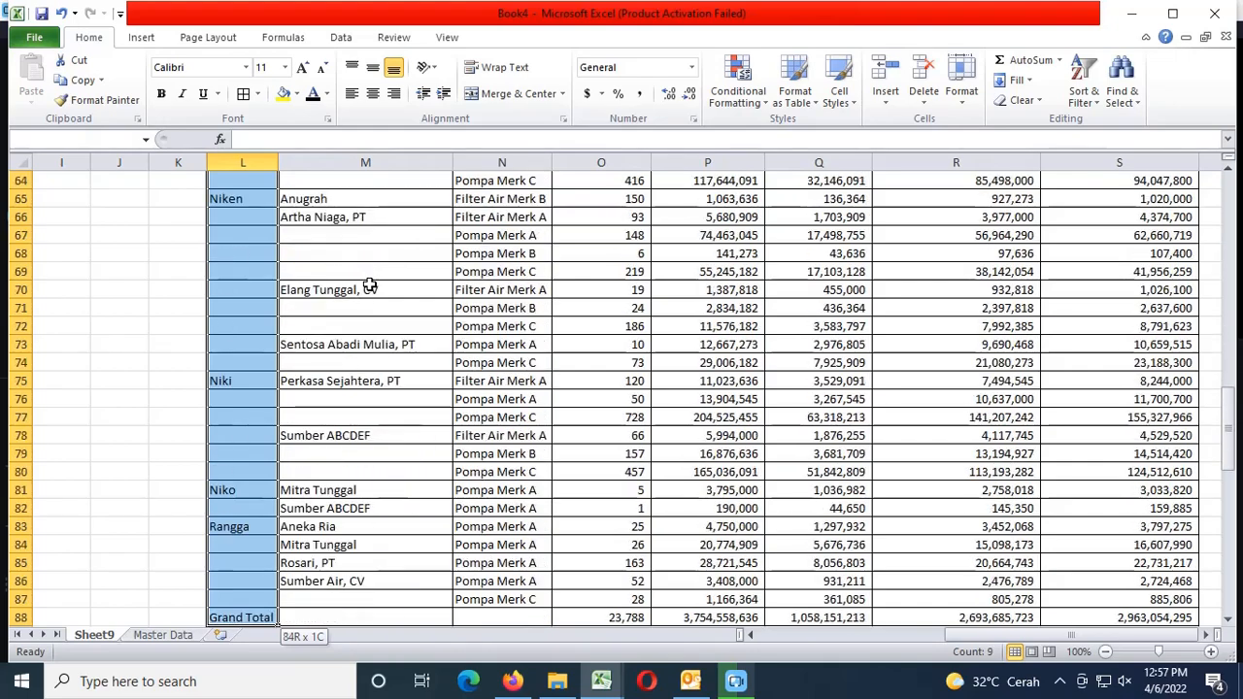
pyautogui.hotkey('ctrl', 'shift', 'Up')
pyautogui.hotkey('shift', 'Up')
pyautogui.scroll(20, 369, 283)
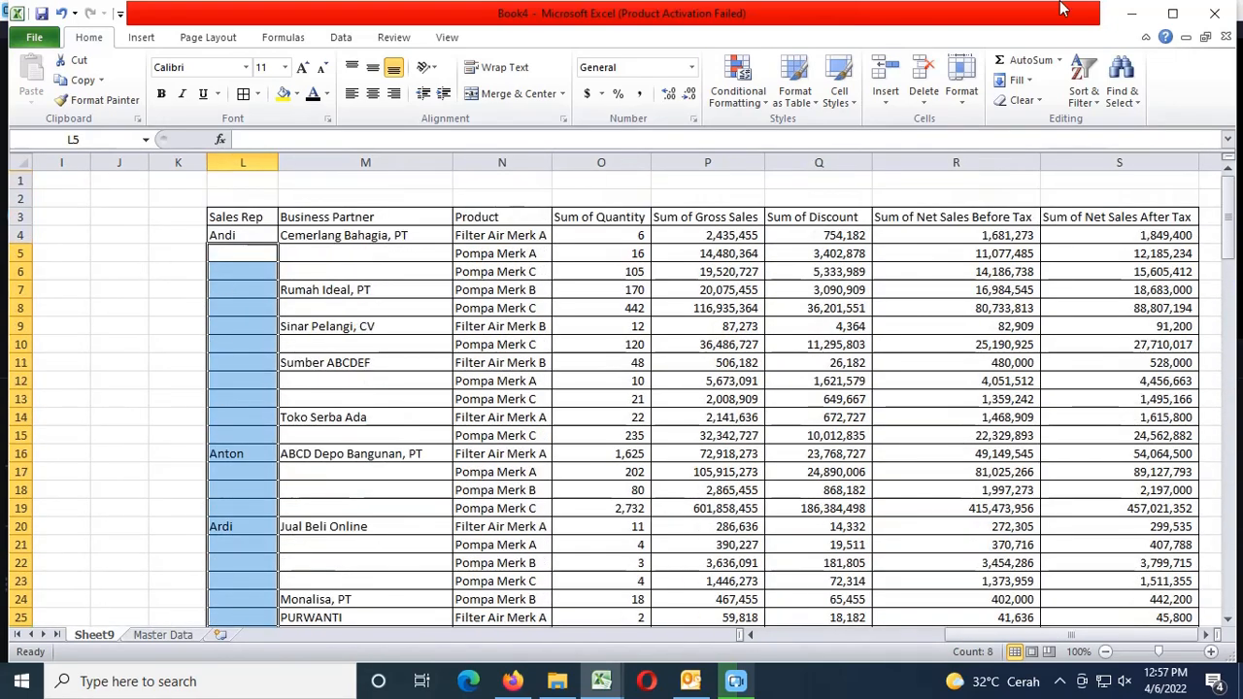
pyautogui.click(1121, 92)
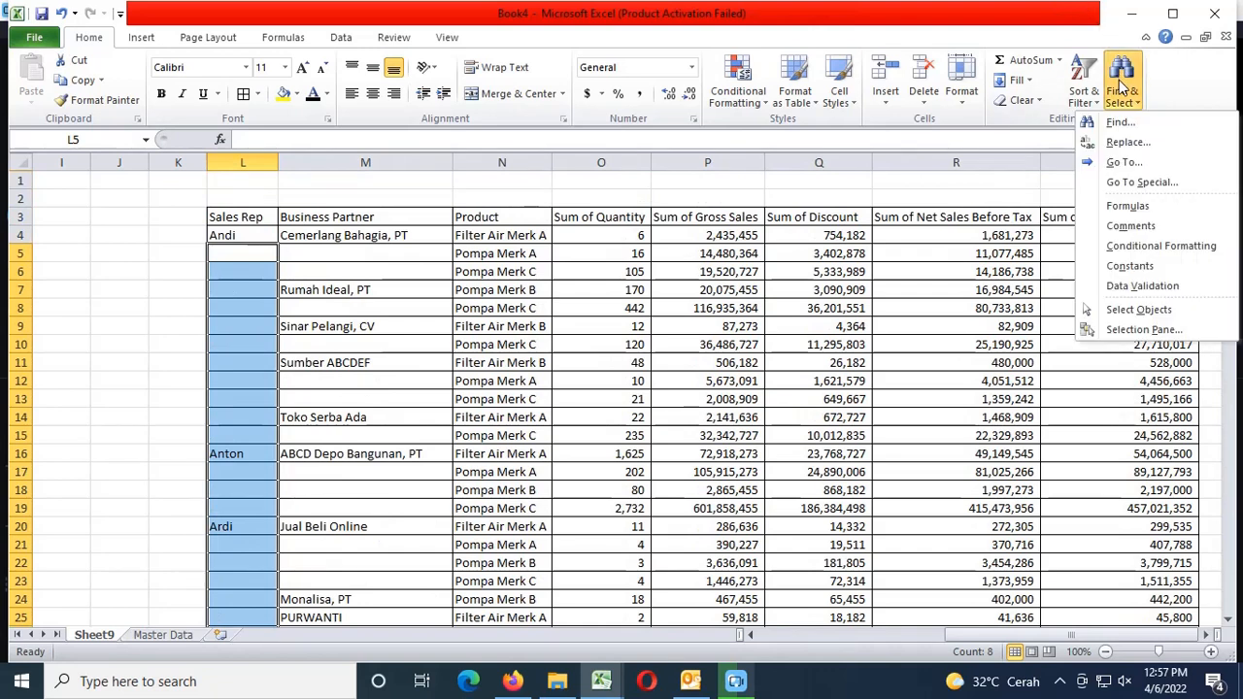
pyautogui.click(1142, 183)
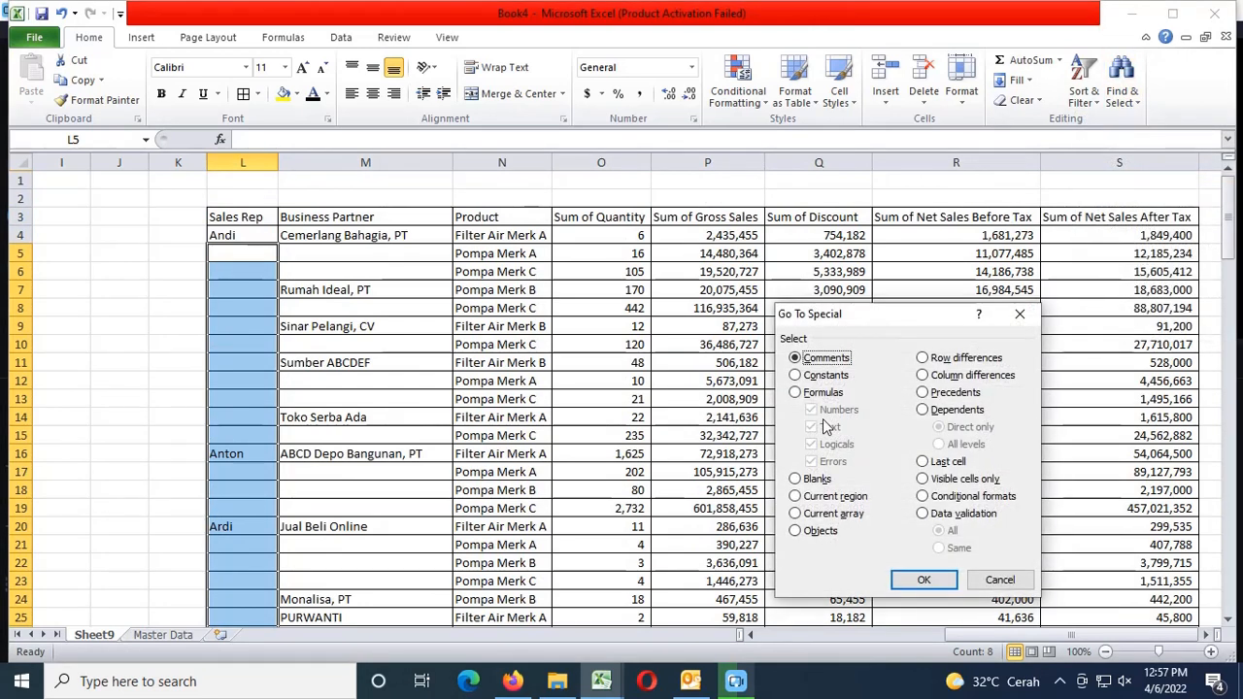
pyautogui.click(810, 480)
pyautogui.click(923, 580)
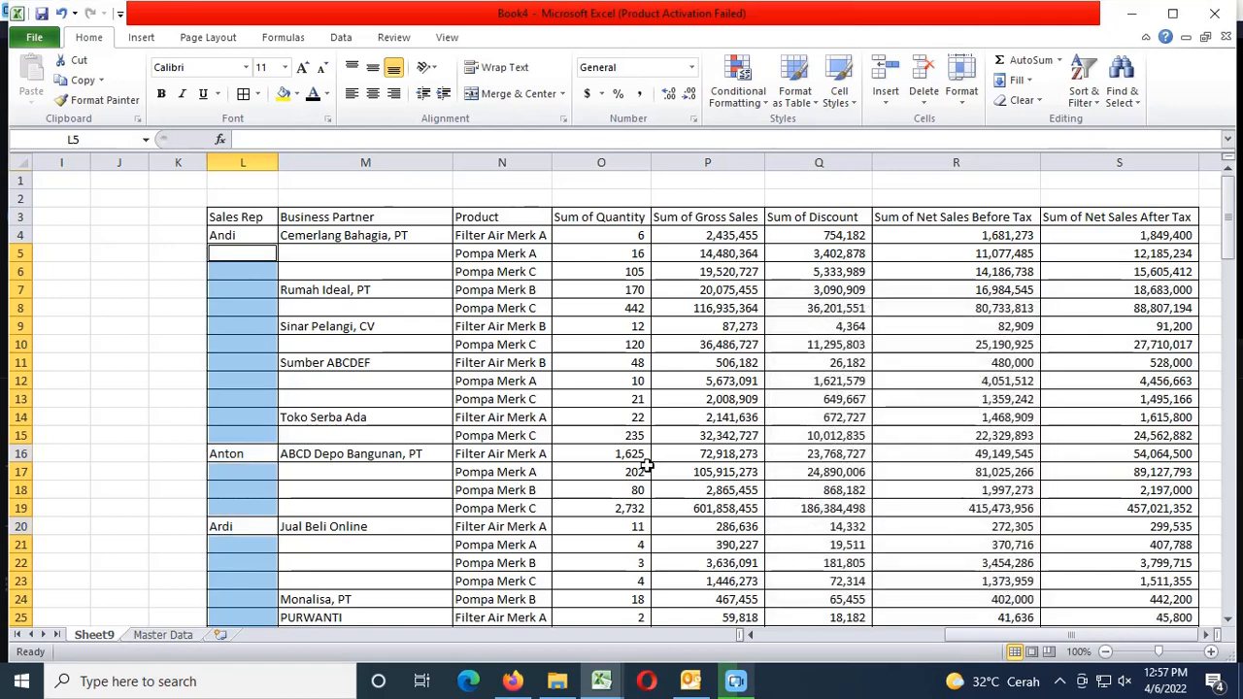
pyautogui.write('=')
pyautogui.press('Up')
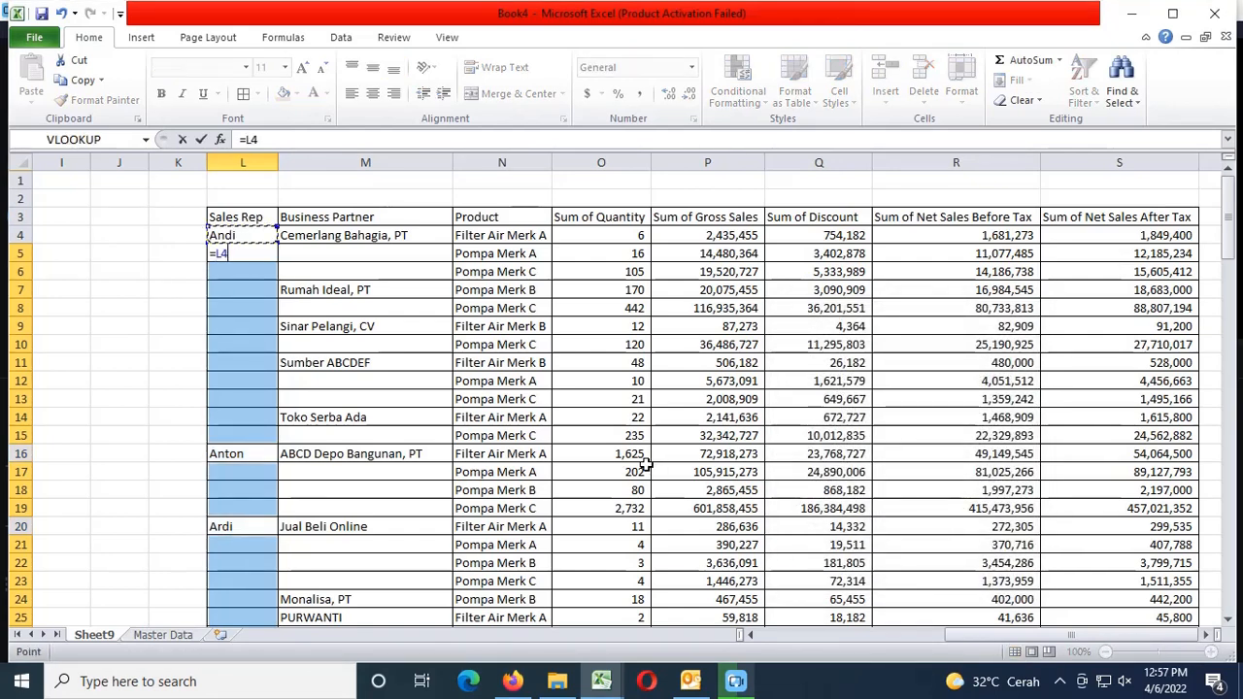
pyautogui.hotkey('ctrl', 'Return')
# Fill the blank Business Partner cells within M5:M87, above the Grand Total row, with the formula =M4 so each repeats the partner above
pyautogui.press('Right')
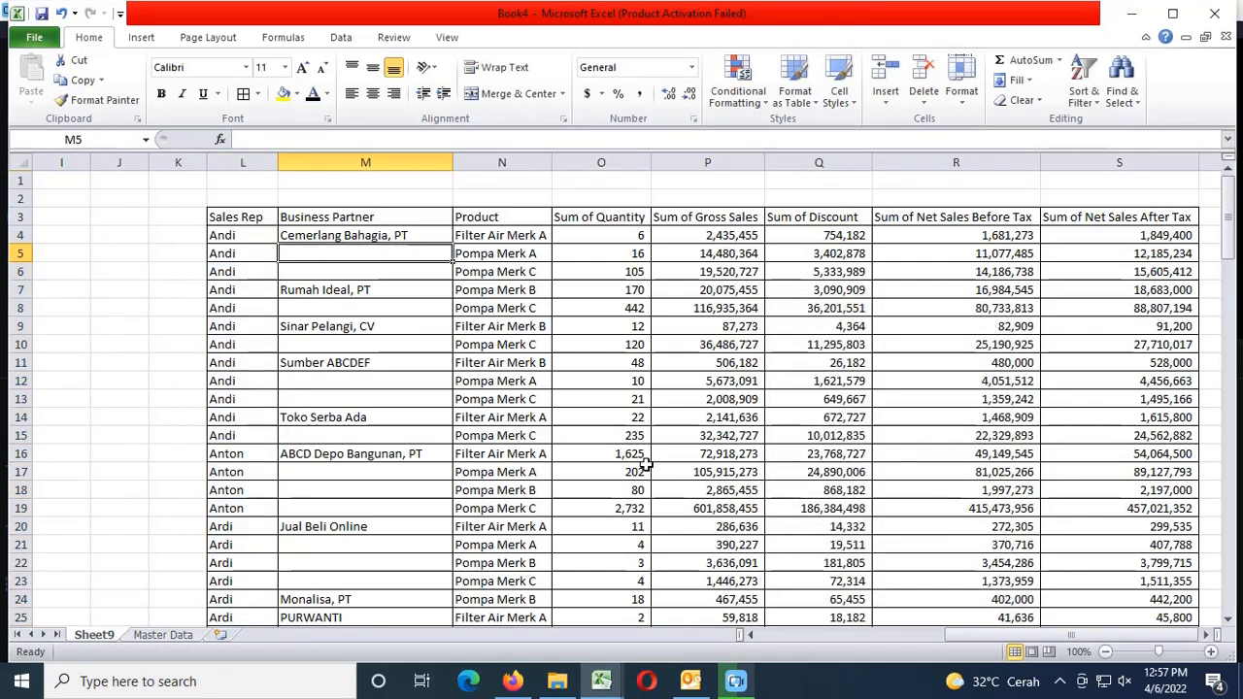
pyautogui.hotkey('shift', 'Down')
pyautogui.hotkey('shift', 'Down')
pyautogui.hotkey('shift', 'Down')
pyautogui.hotkey('shift', 'Down')
pyautogui.hotkey('shift', 'Down')
pyautogui.hotkey('shift', 'Down')
pyautogui.hotkey('shift', 'Down')
pyautogui.hotkey('shift', 'Down')
pyautogui.hotkey('shift', 'Down')
pyautogui.hotkey('shift', 'Down')
pyautogui.hotkey('shift', 'Down')
pyautogui.hotkey('shift', 'Down')
pyautogui.hotkey('shift', 'Down')
pyautogui.hotkey('shift', 'Down')
pyautogui.hotkey('shift', 'Down')
pyautogui.hotkey('shift', 'Down')
pyautogui.hotkey('shift', 'Down')
pyautogui.hotkey('shift', 'Down')
pyautogui.hotkey('shift', 'Down')
pyautogui.hotkey('shift', 'Down')
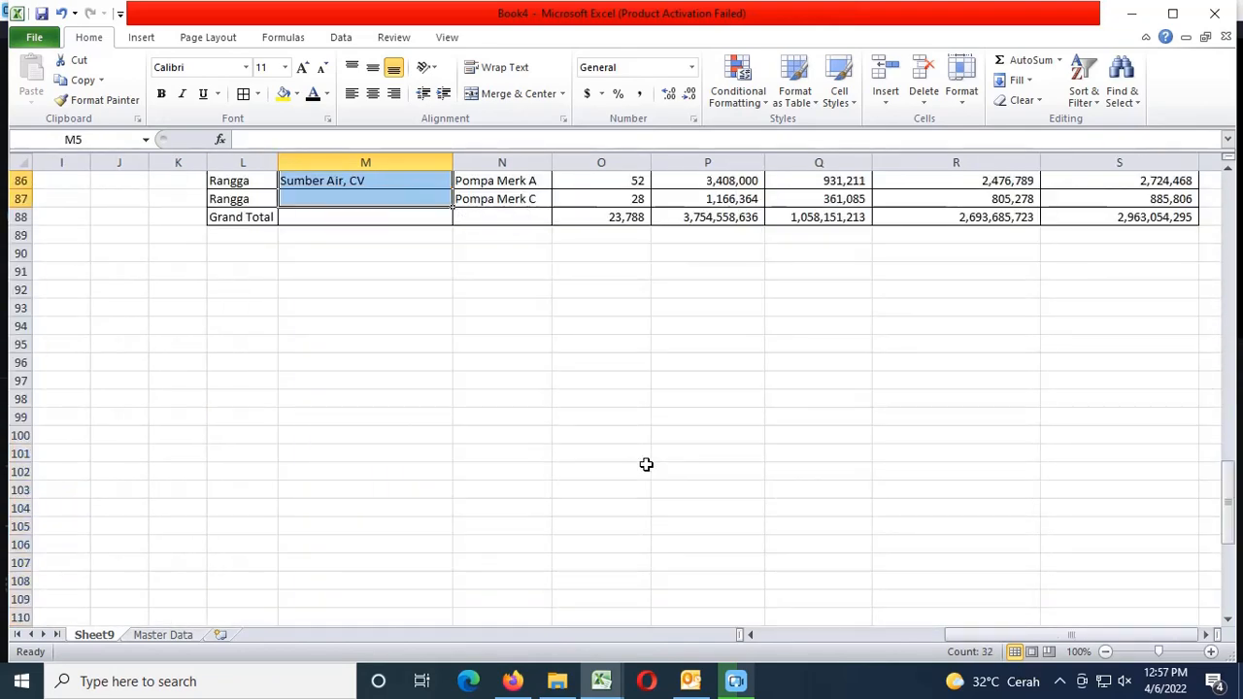
pyautogui.scroll(11, 646, 464)
pyautogui.scroll(17, 645, 464)
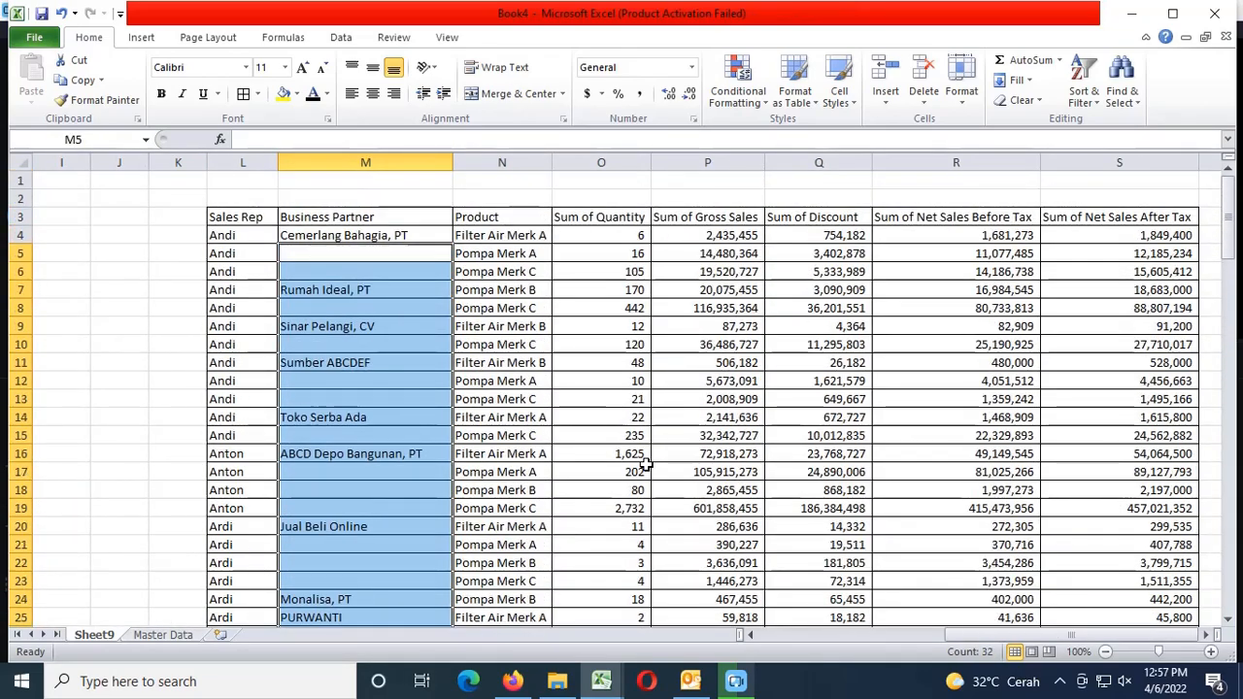
pyautogui.click(1122, 92)
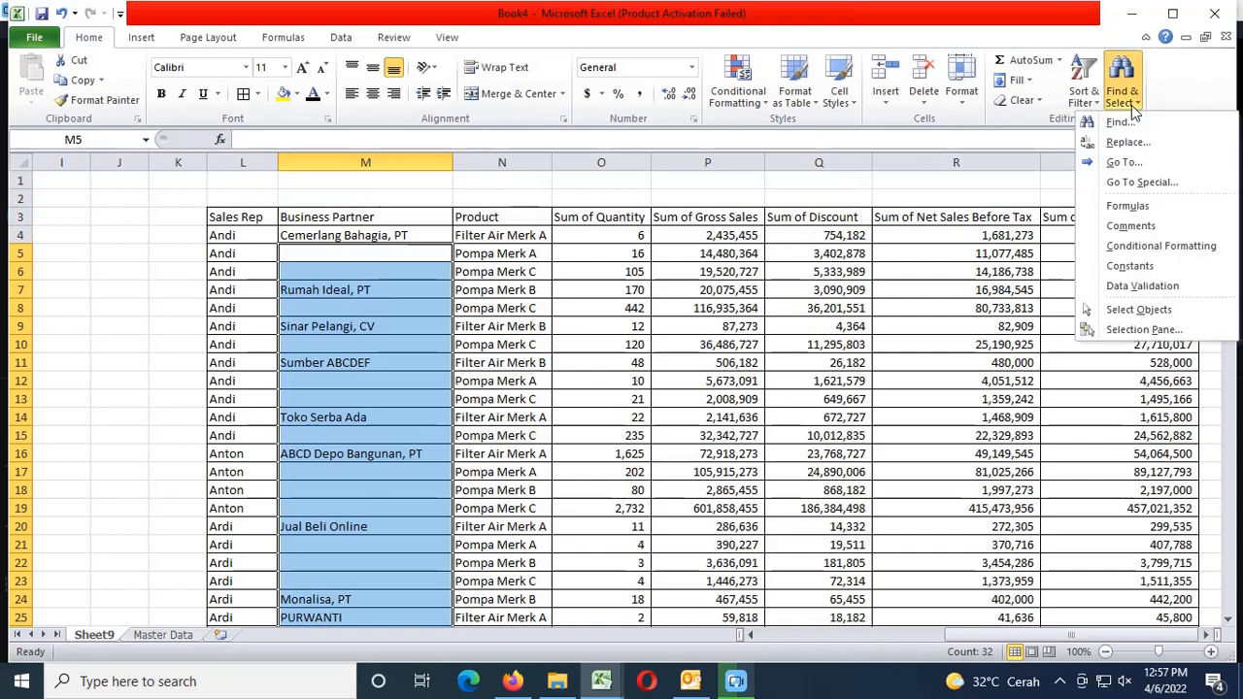
pyautogui.click(1141, 182)
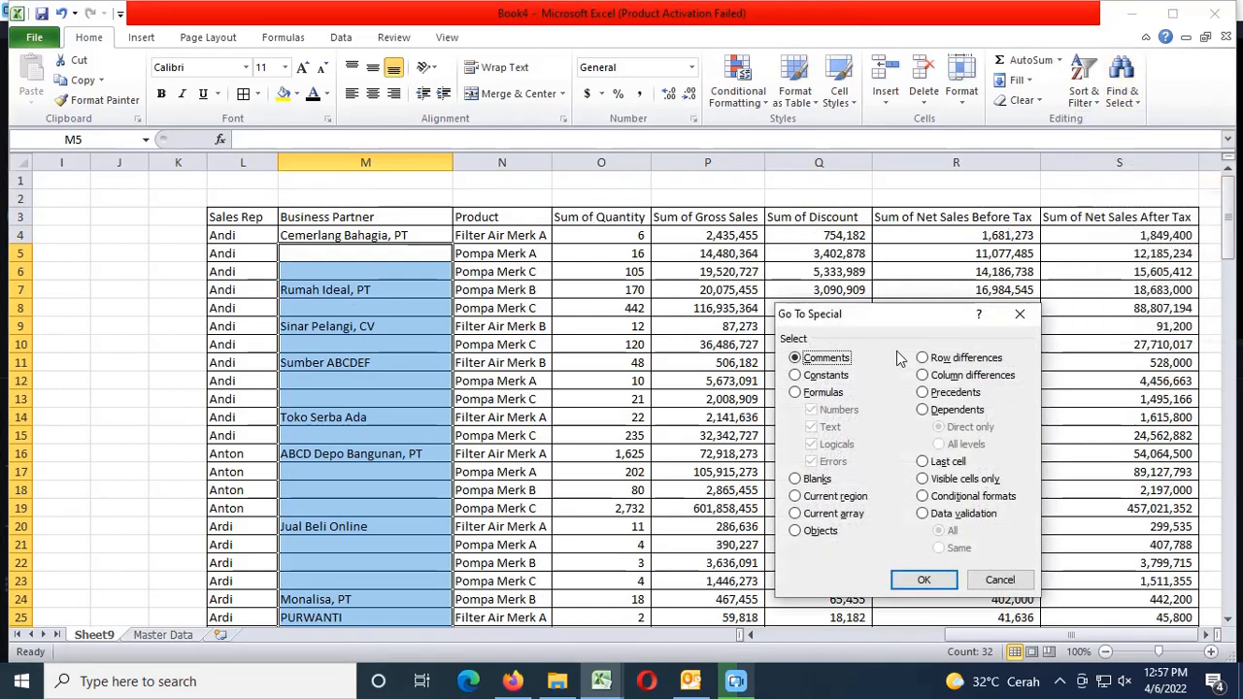
pyautogui.click(813, 480)
pyautogui.click(923, 579)
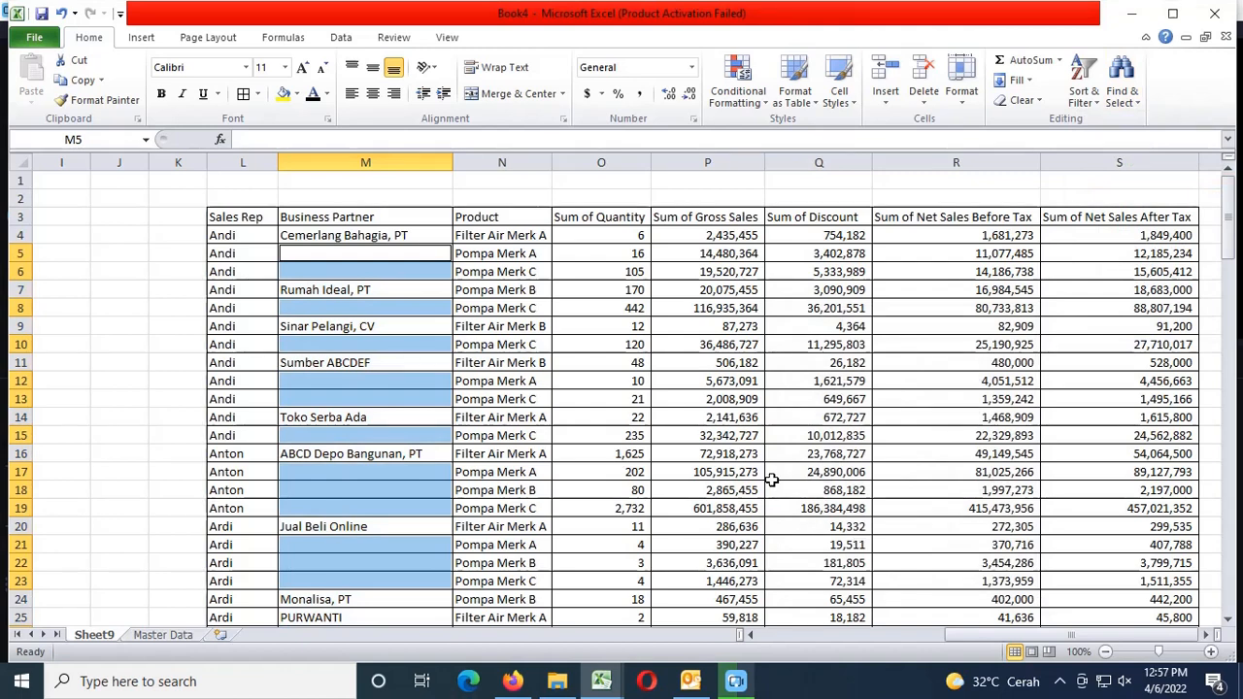
pyautogui.write('=')
pyautogui.press('Up')
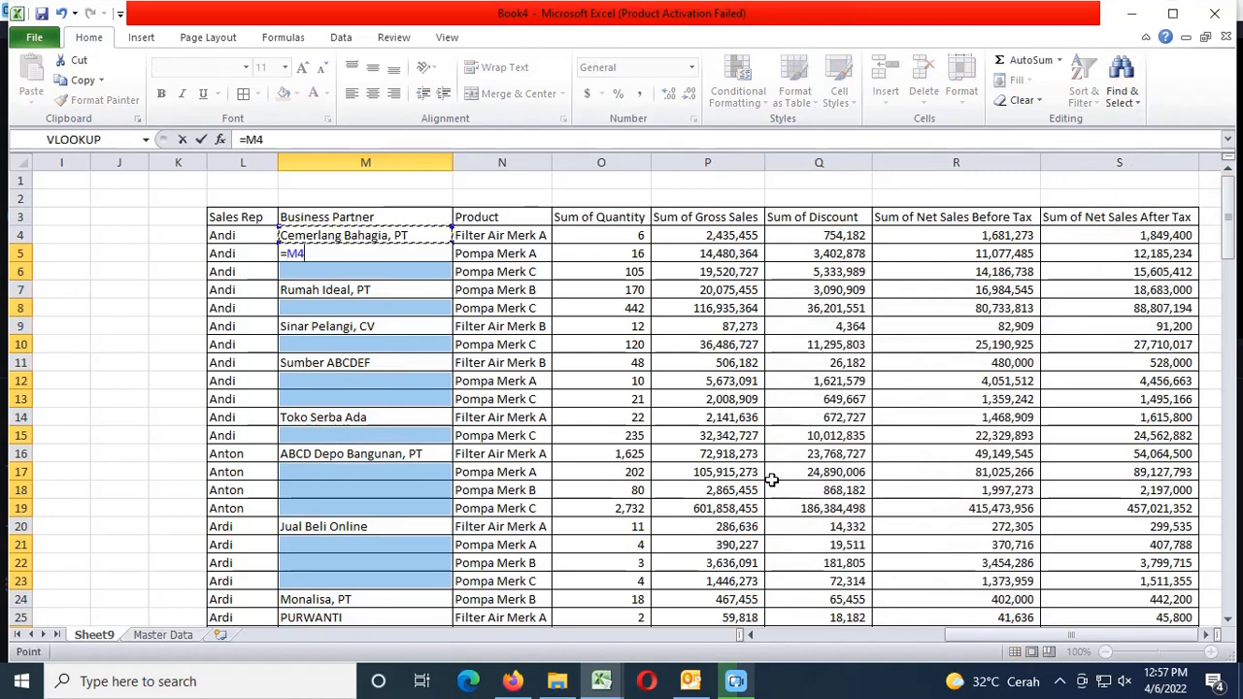
pyautogui.hotkey('ctrl', 'Return')
pyautogui.press('Up')
pyautogui.press('Up')
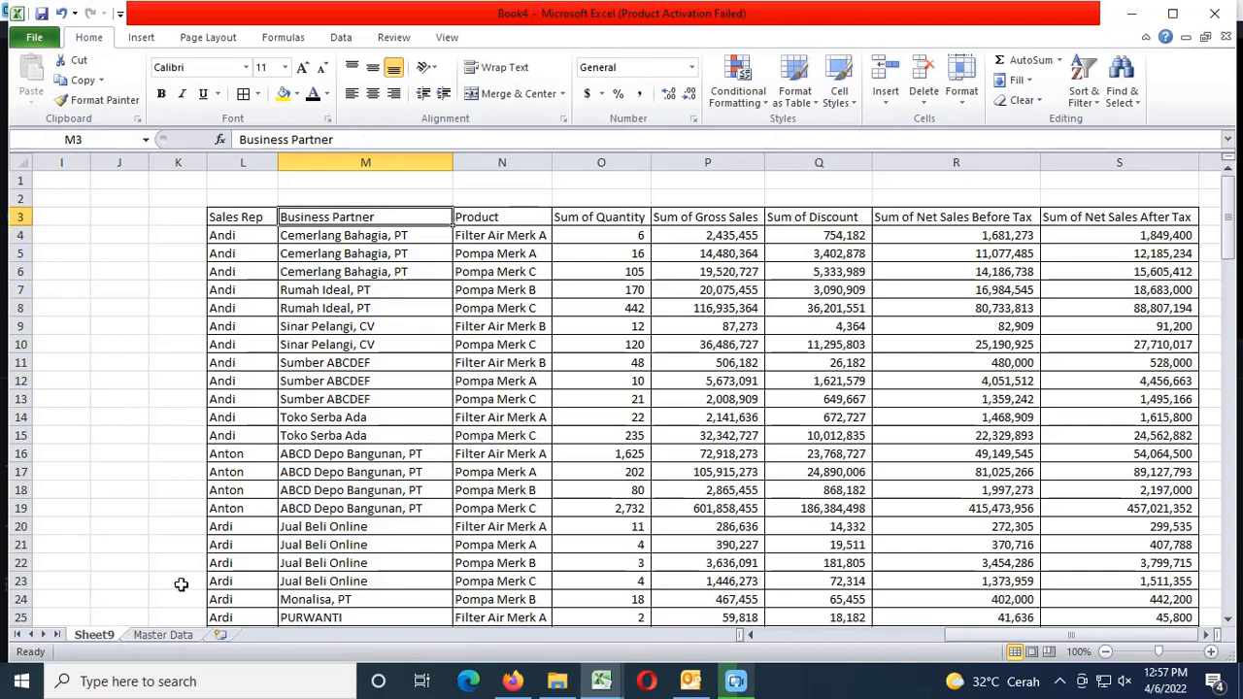
# Rename the PivotTable's sheet as Pivot and add a new sheet named Sales MTD
pyautogui.doubleClick(106, 637)
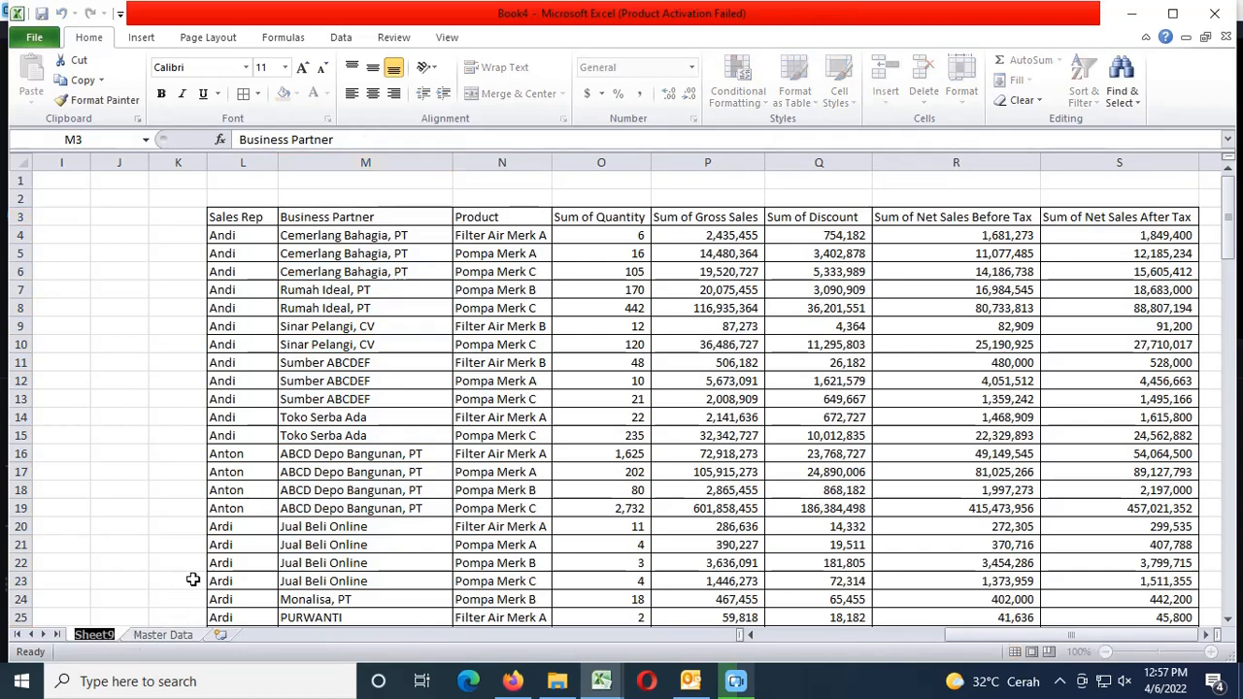
pyautogui.write('Pivot')
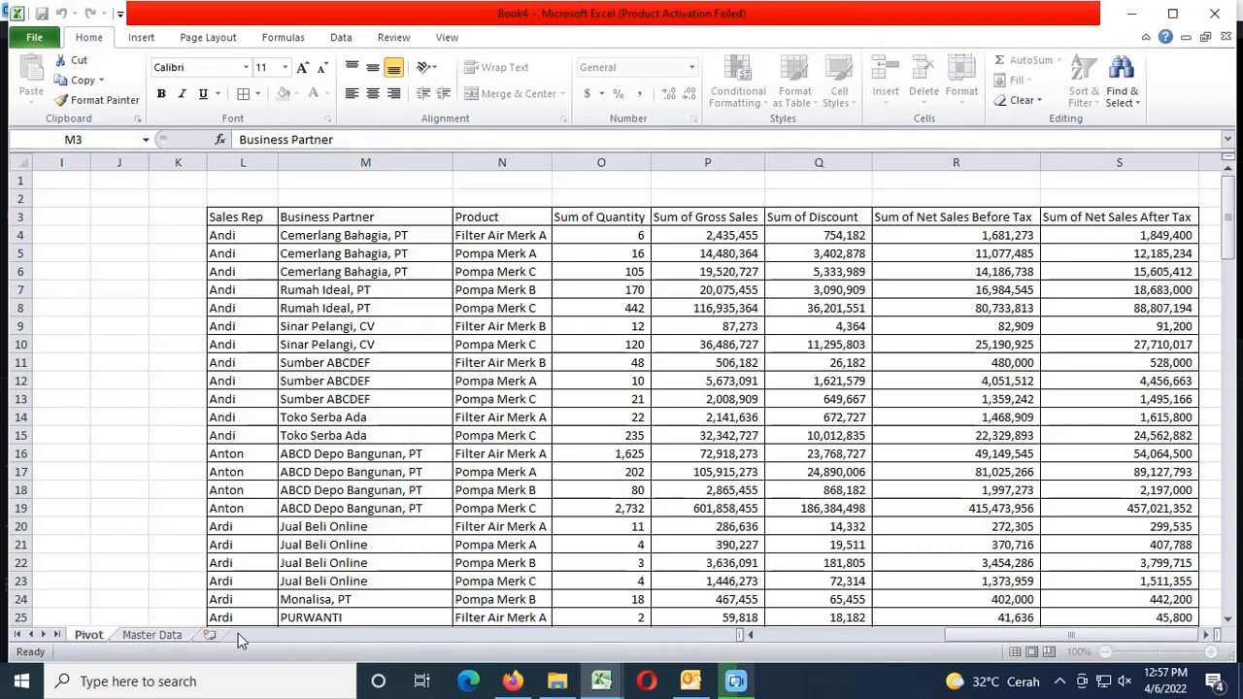
pyautogui.click(215, 635)
pyautogui.doubleClick(233, 636)
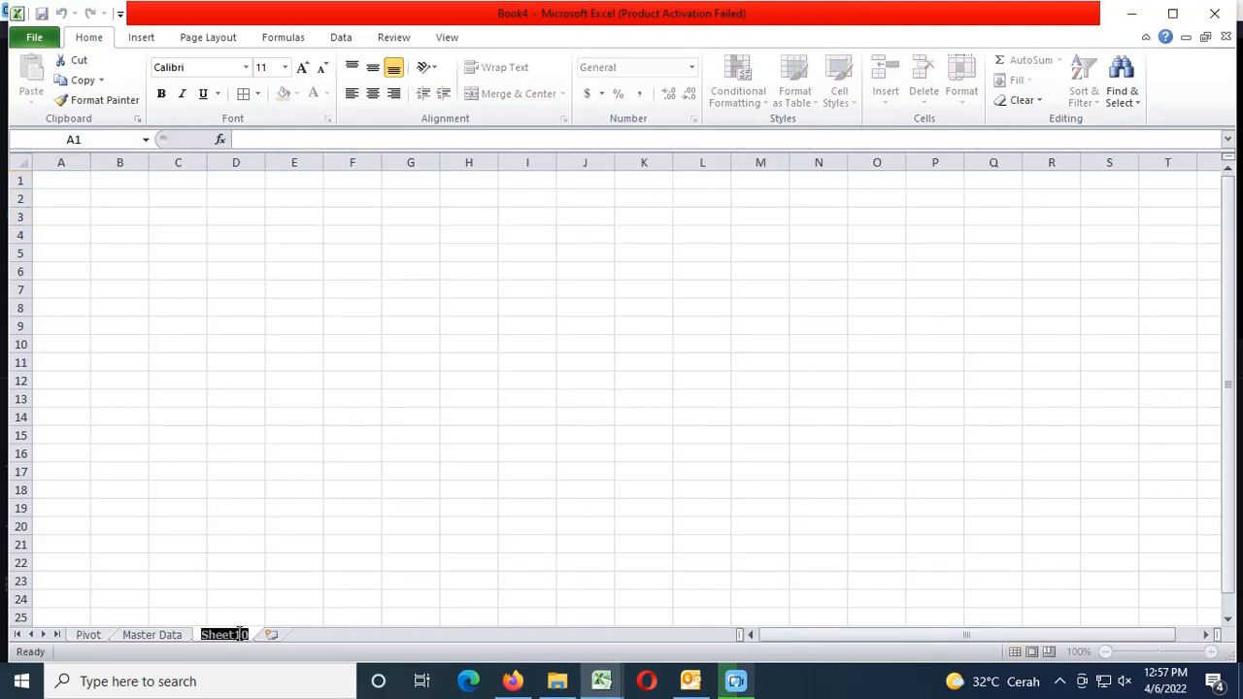
pyautogui.write('Sales MTD')
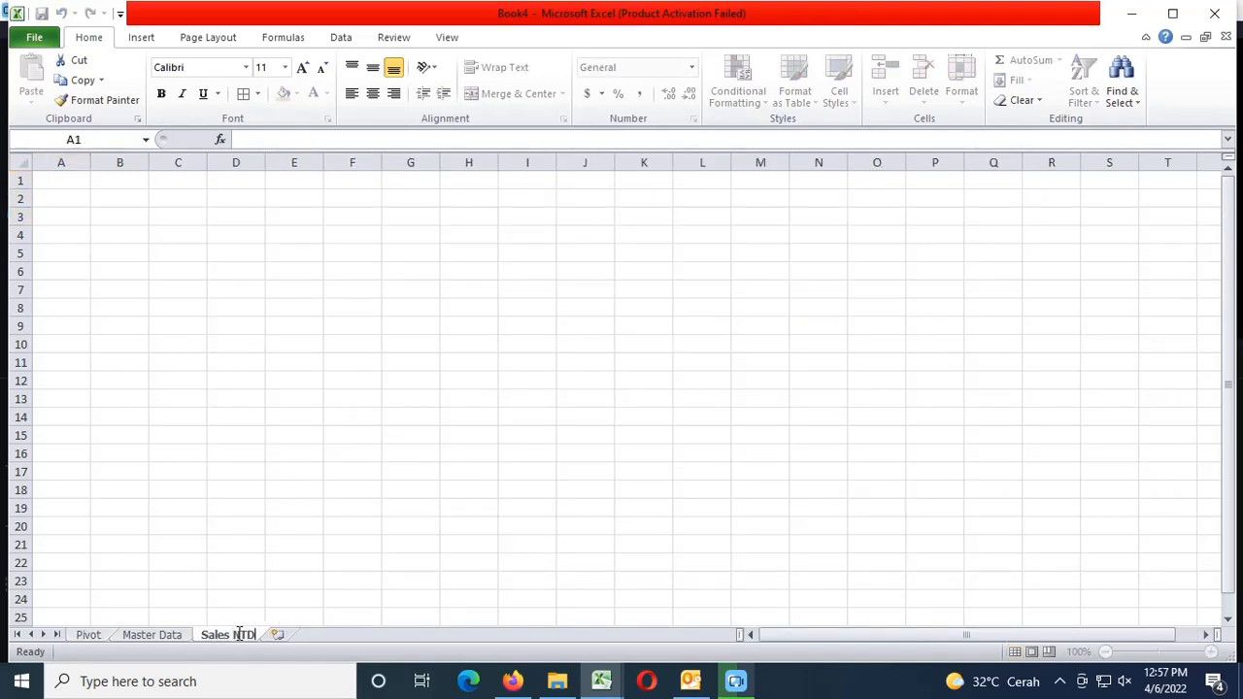
pyautogui.press('BackSpace')
pyautogui.press('BackSpace')
pyautogui.click(278, 578)
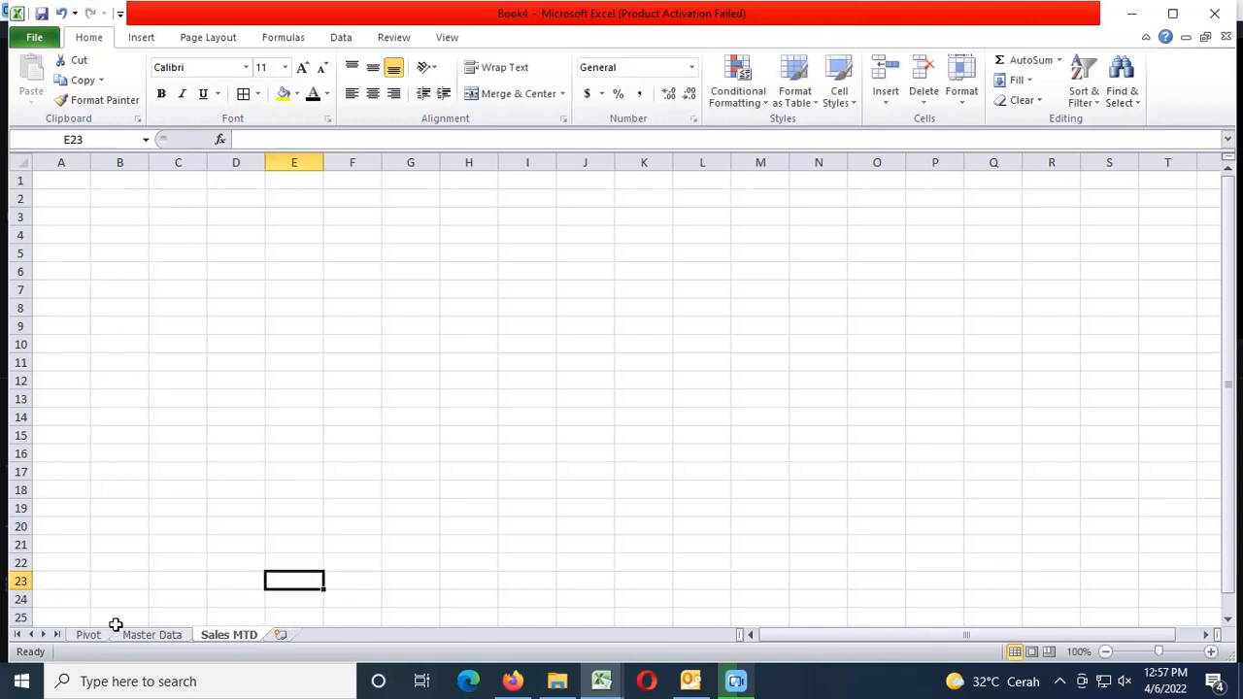
# Enter the period APRIL-22 in cell A2 of the Sales MTD sheet
pyautogui.click(92, 636)
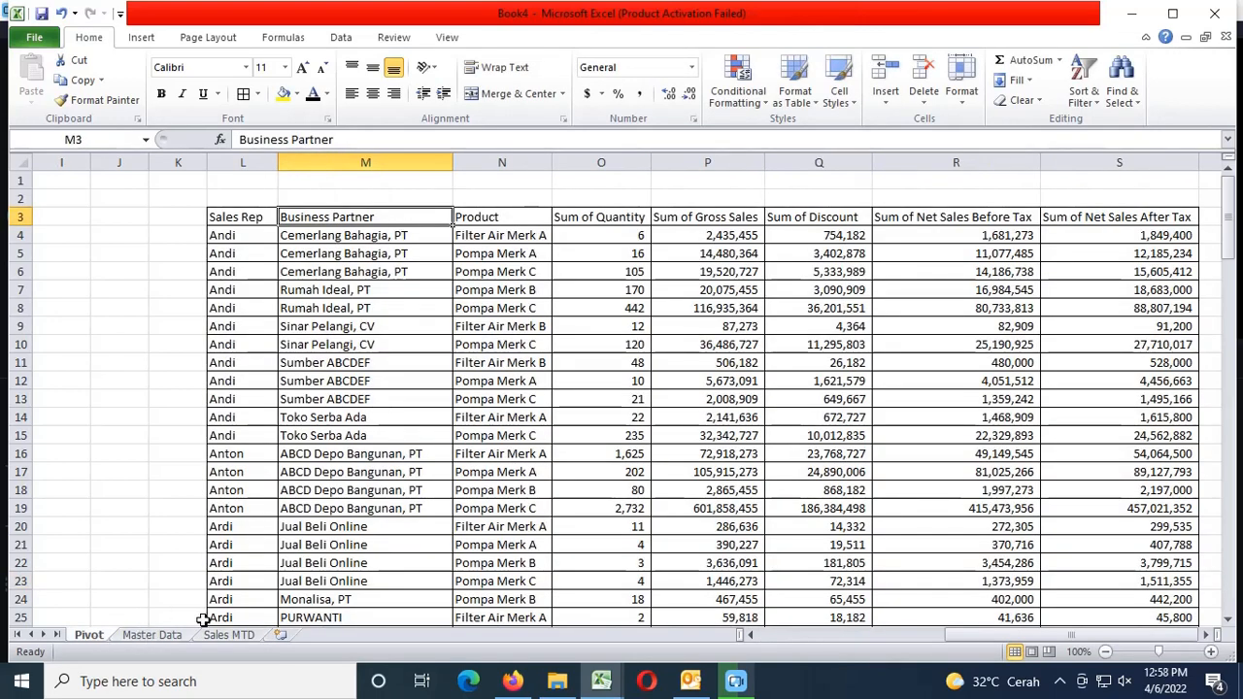
pyautogui.click(236, 635)
pyautogui.click(62, 209)
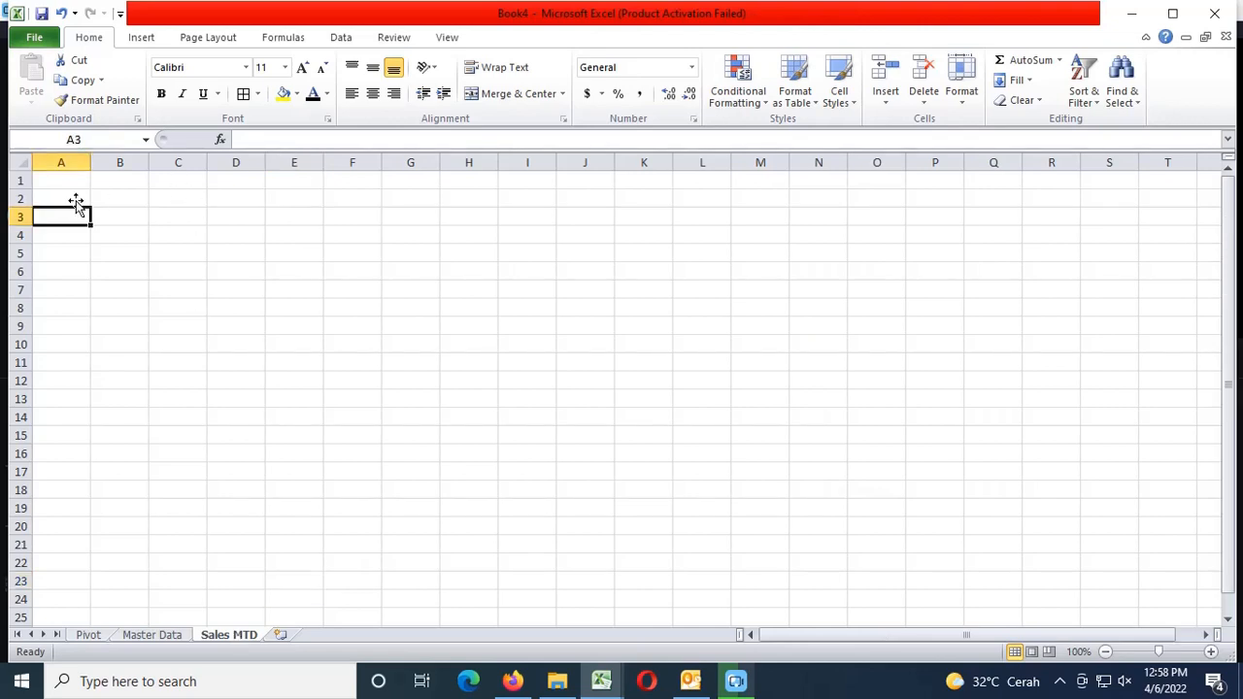
pyautogui.click(76, 199)
pyautogui.write('APRIL')
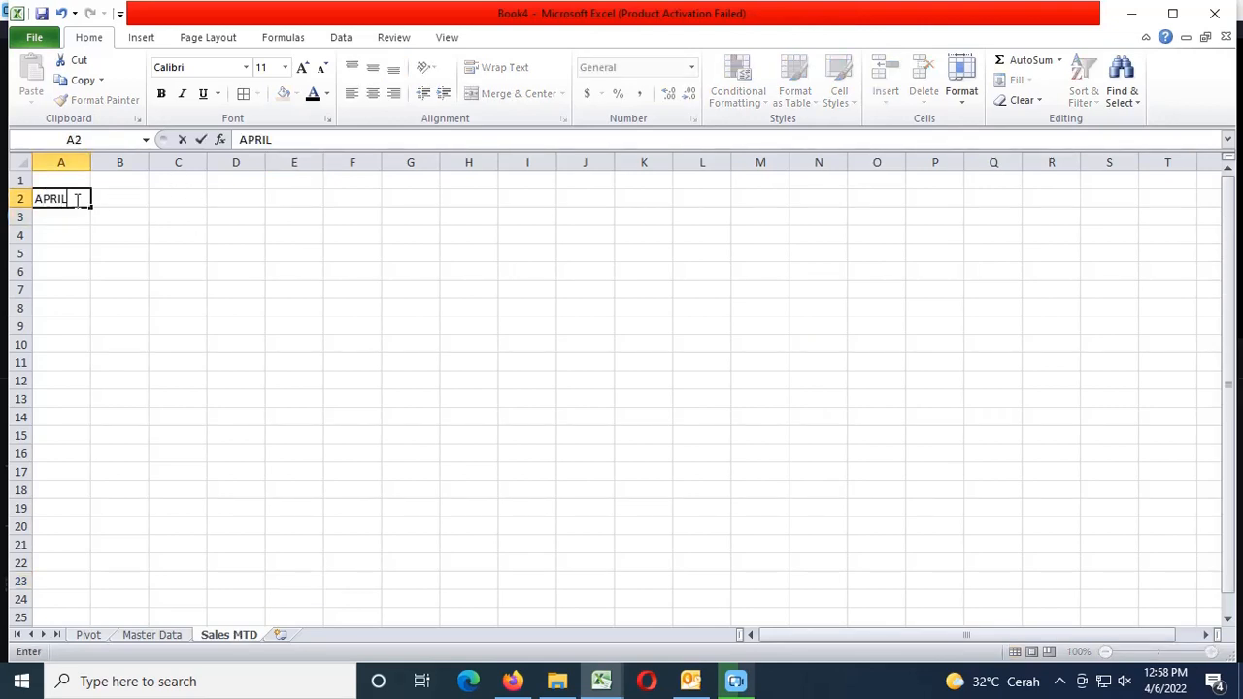
pyautogui.press('Return')
pyautogui.doubleClick(76, 199)
pyautogui.write('-22')
pyautogui.press('Return')
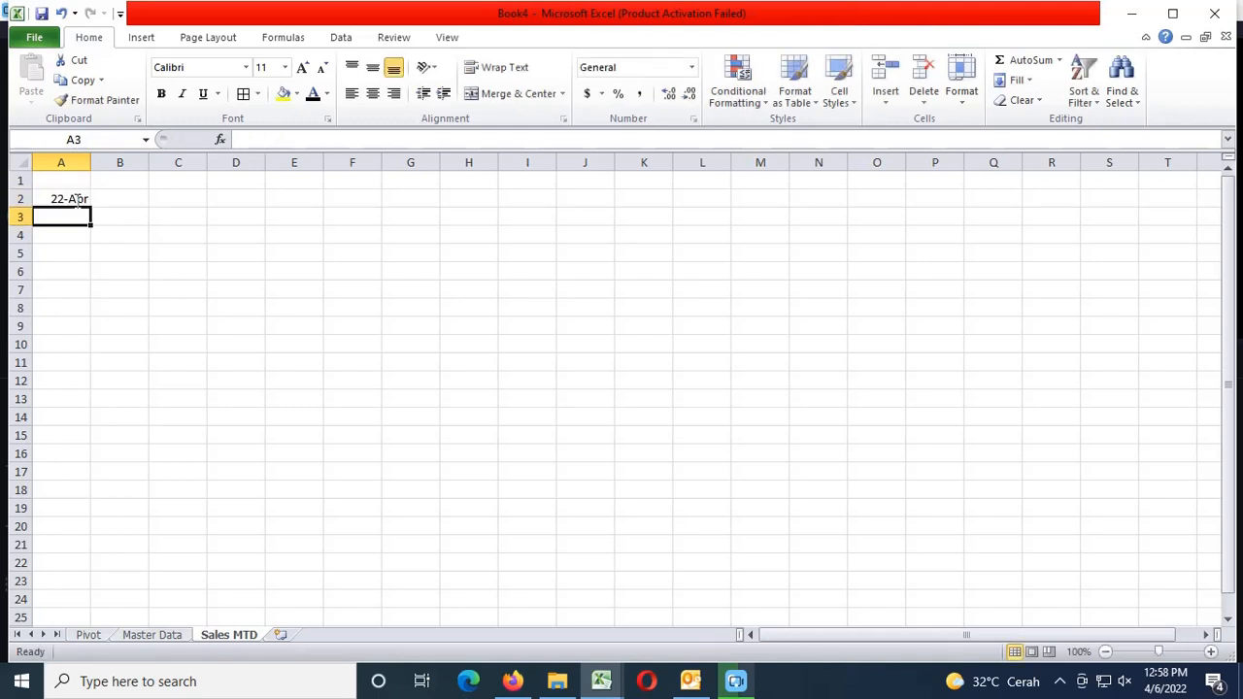
pyautogui.click(76, 198)
pyautogui.press('Right')
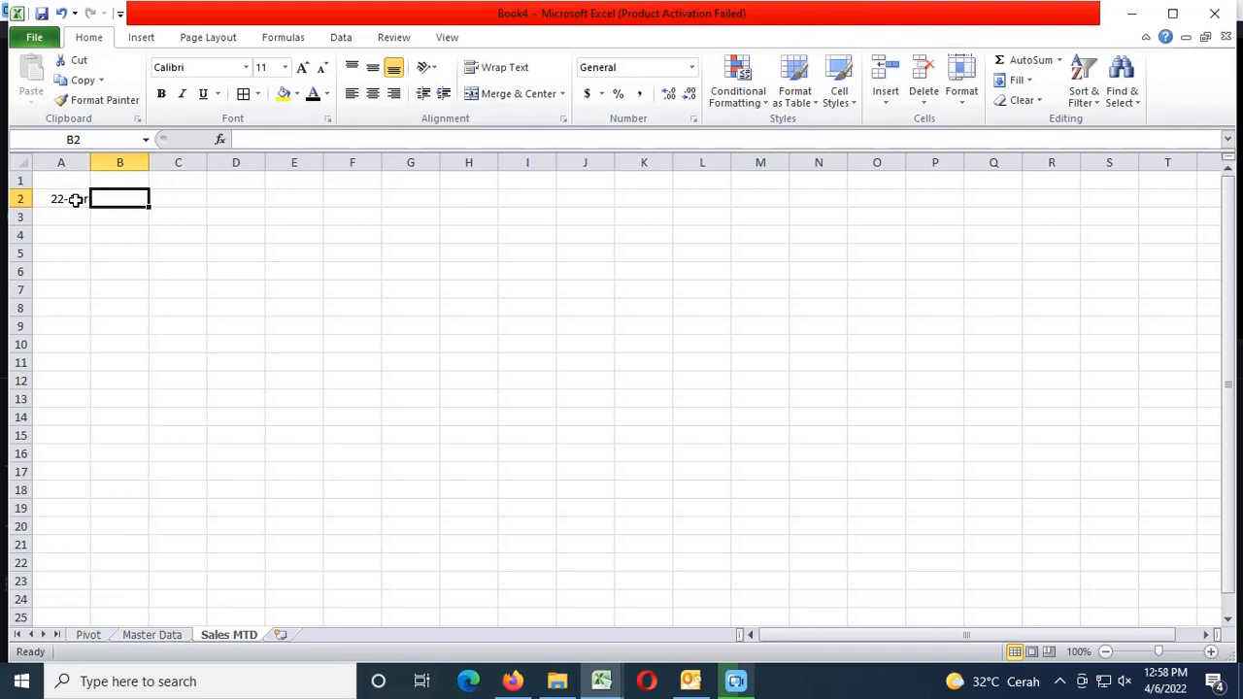
# Copy the five value headers O3:S3 from the Pivot sheet into the Sales MTD sheet, starting at cell C2
pyautogui.click(87, 635)
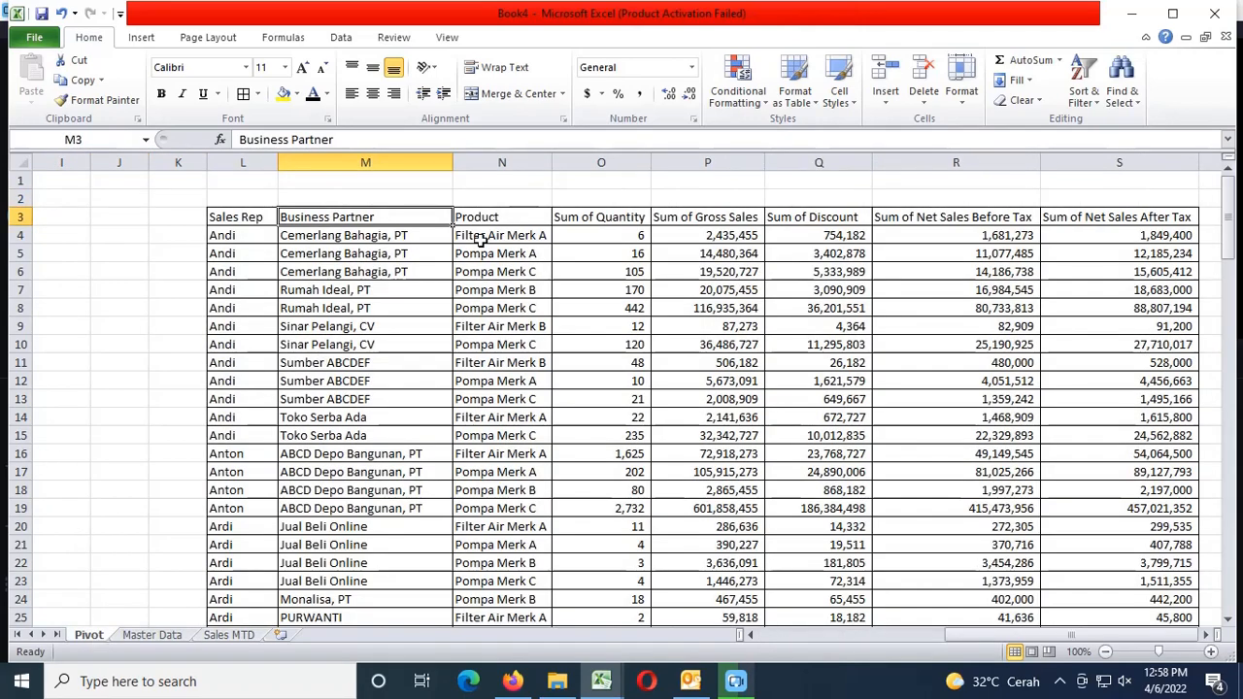
pyautogui.moveTo(586, 218); pyautogui.dragTo(1116, 217)
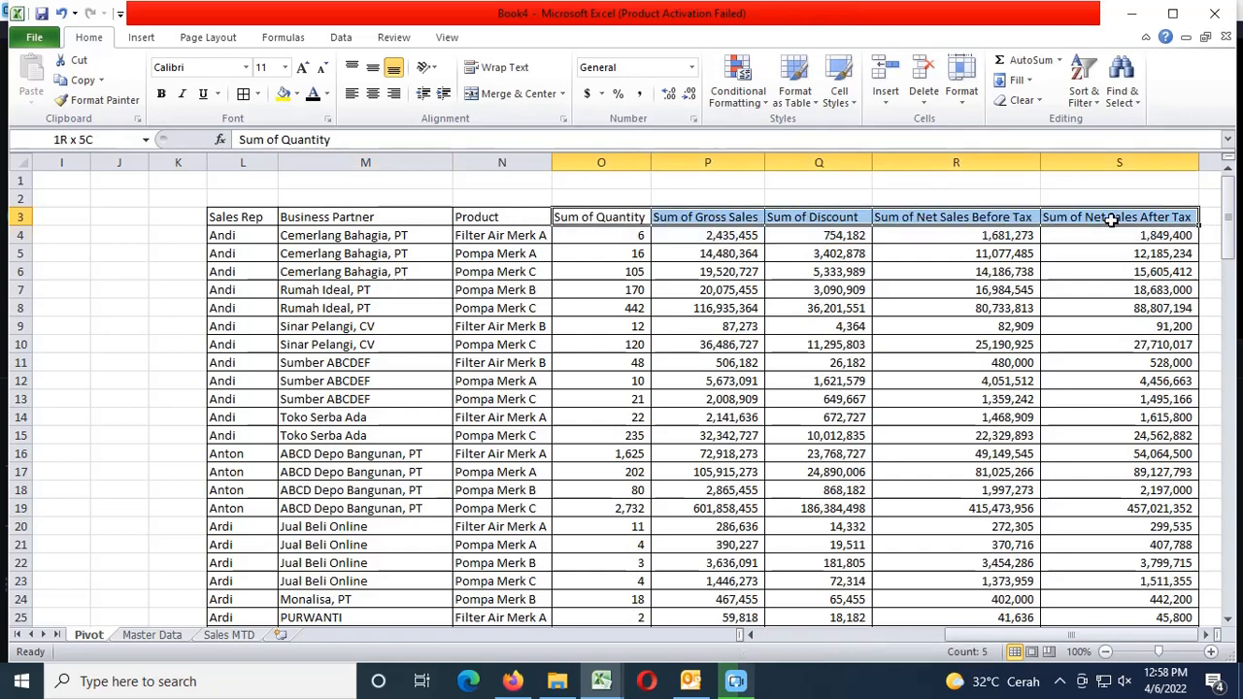
pyautogui.hotkey('ctrl', 'c')
pyautogui.click(222, 635)
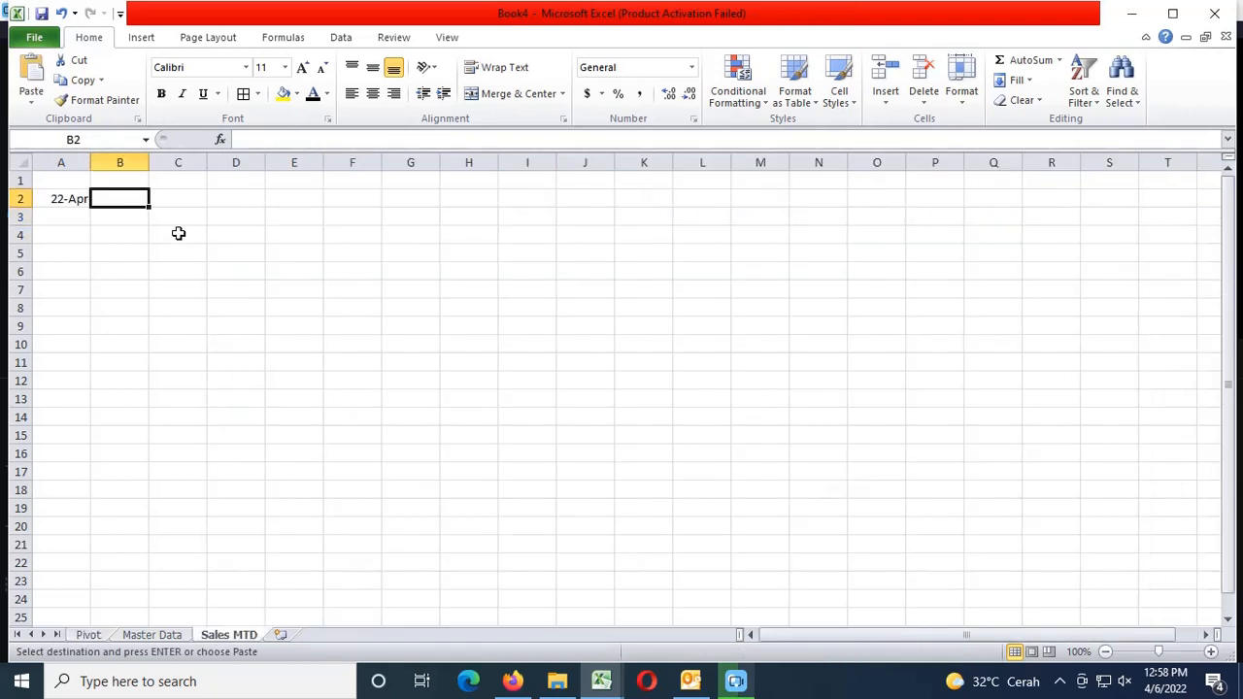
pyautogui.click(184, 204)
pyautogui.hotkey('ctrl', 'v')
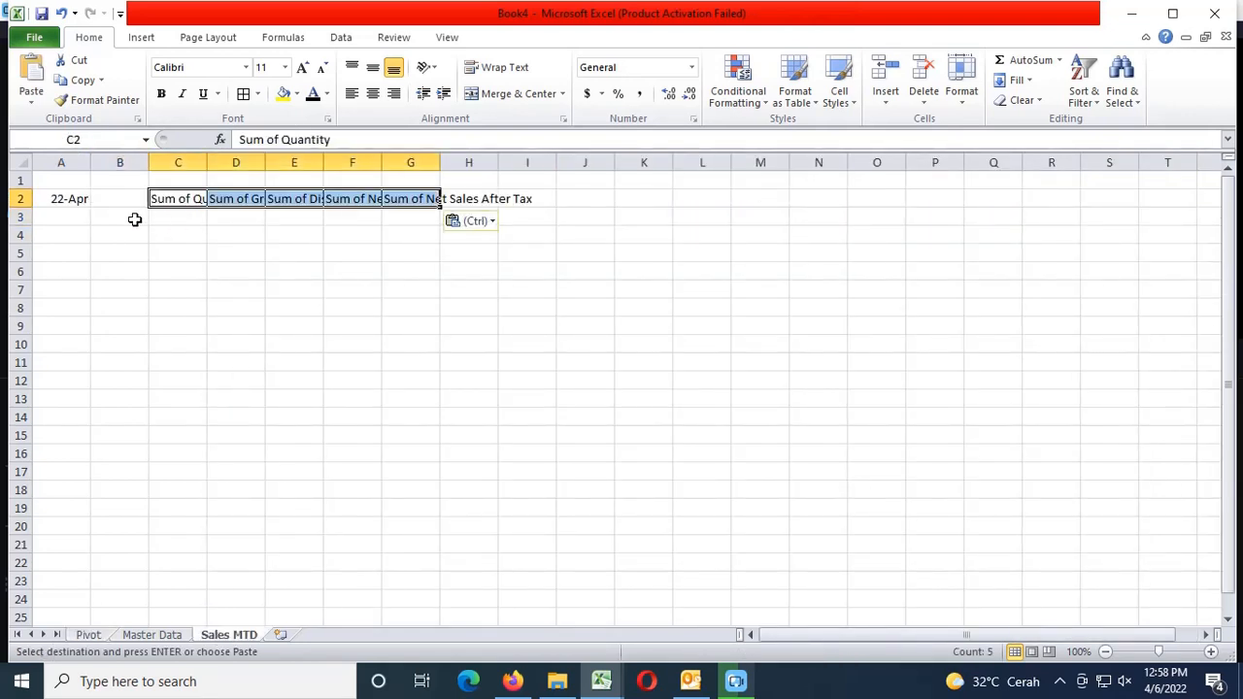
pyautogui.press('Escape')
# Merge and centre cells A2:B3 around the period label and align it to the vertical middle
pyautogui.moveTo(61, 198); pyautogui.dragTo(116, 216)
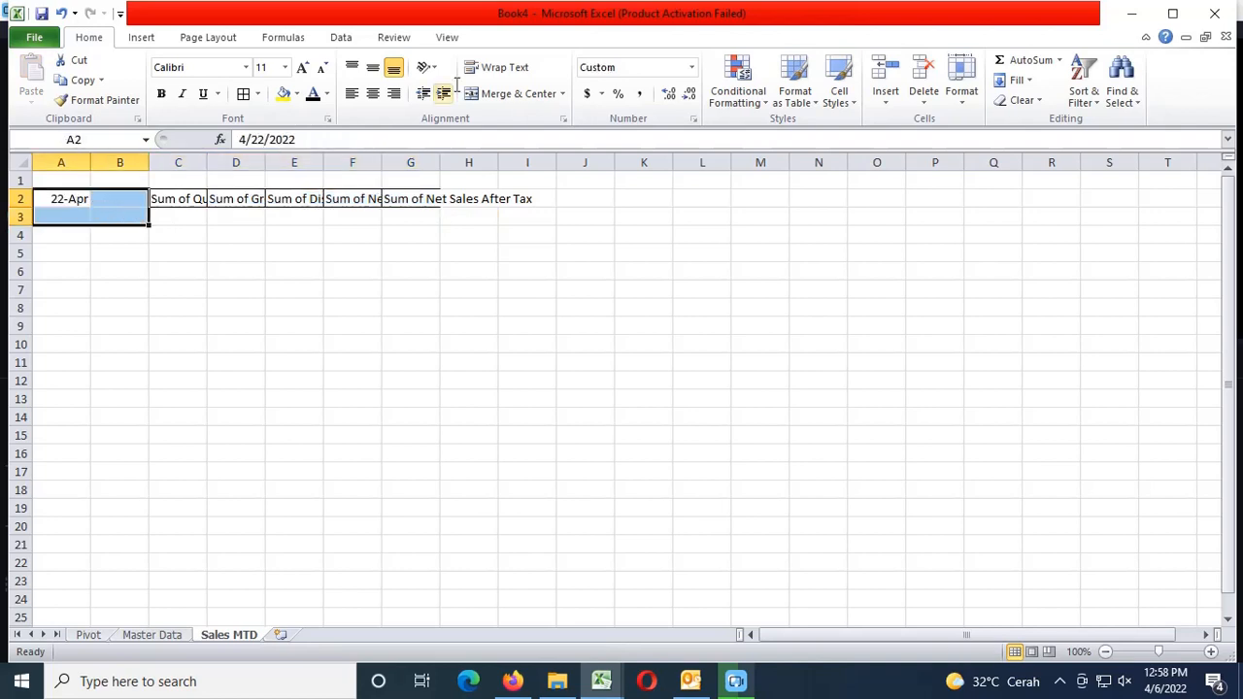
pyautogui.click(519, 94)
pyautogui.click(375, 69)
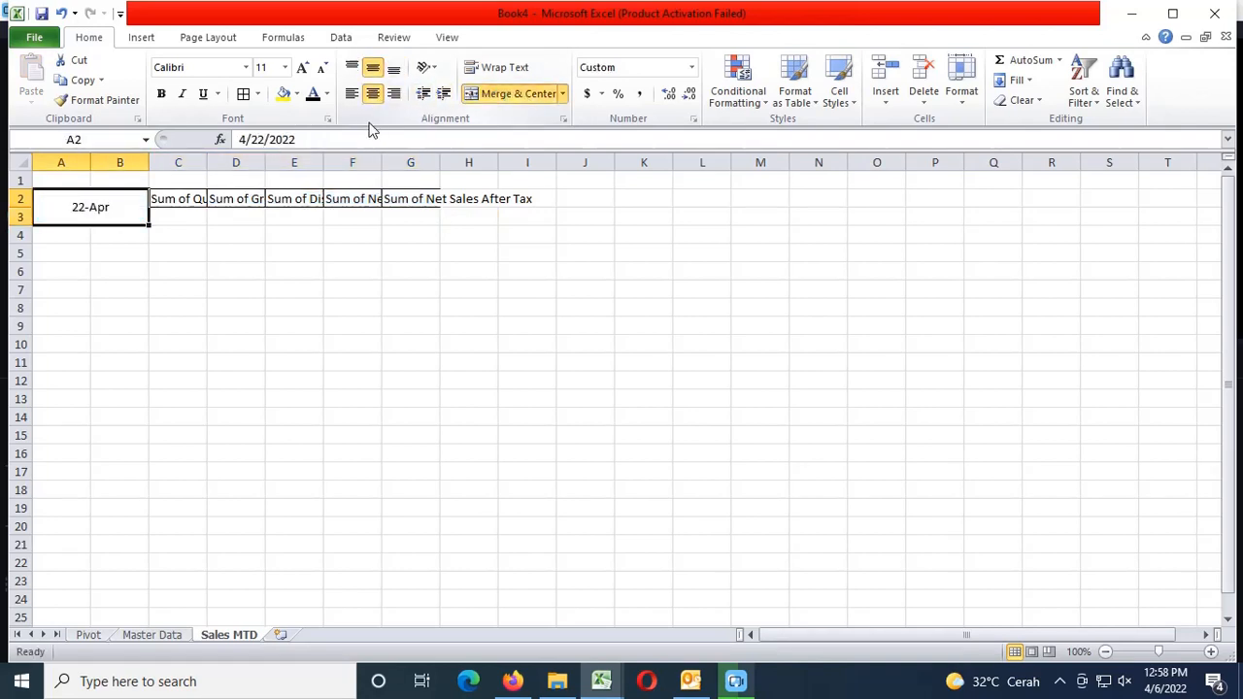
# Autofit all column widths on the Sales MTD sheet so the copied headers fit
pyautogui.click(221, 231)
pyautogui.click(20, 163)
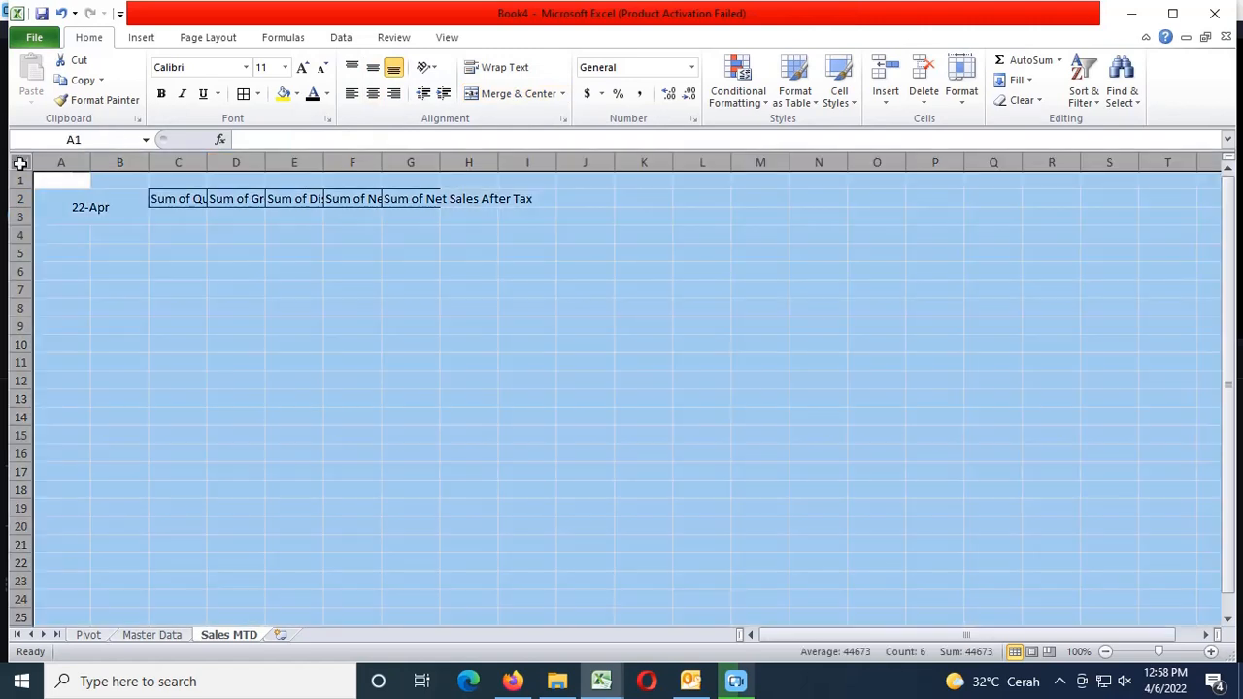
pyautogui.doubleClick(148, 163)
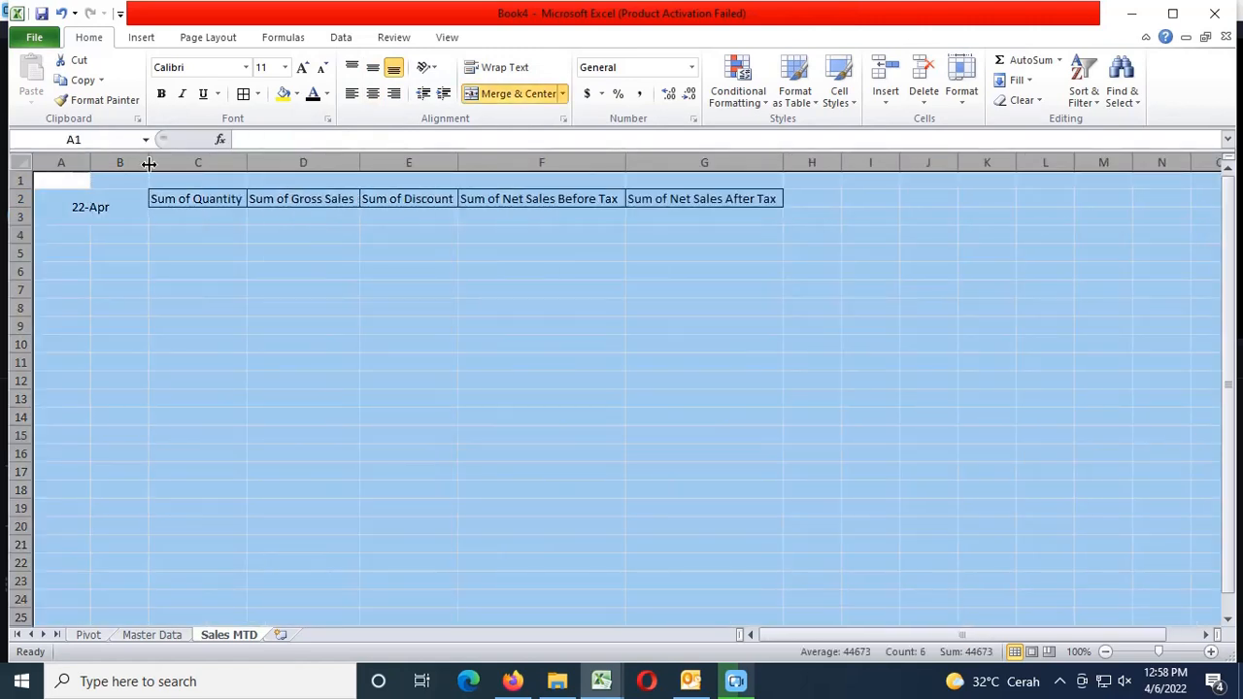
pyautogui.click(210, 235)
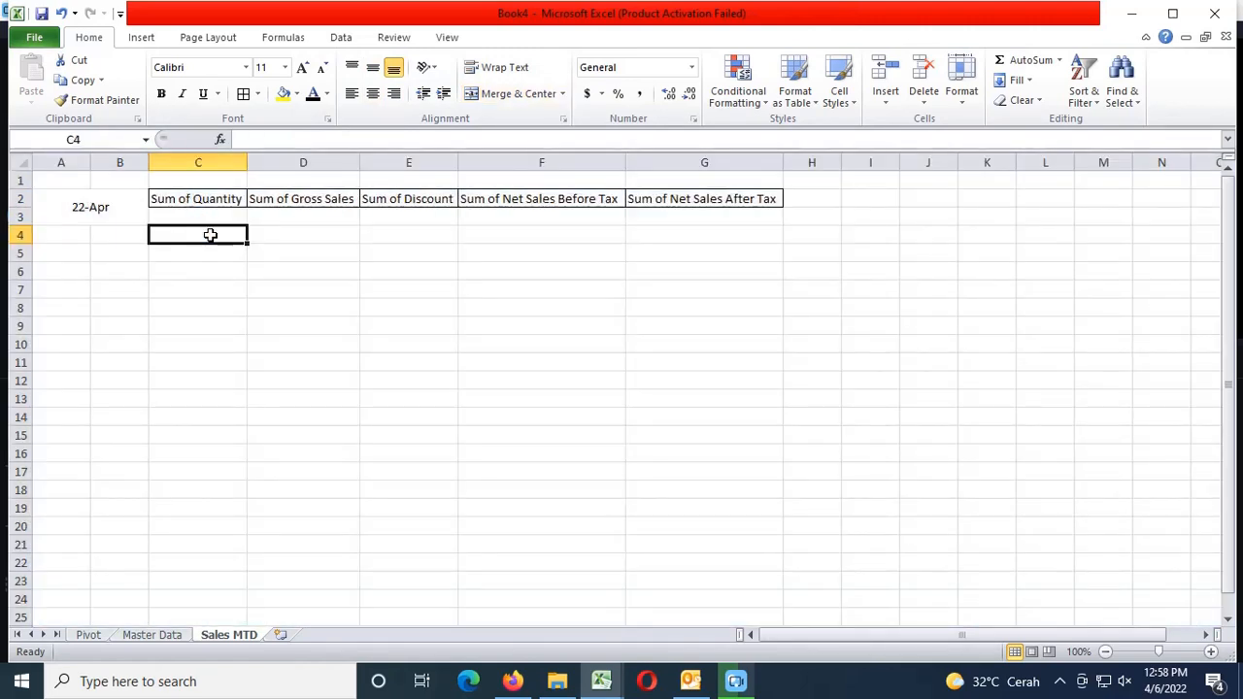
pyautogui.click(71, 253)
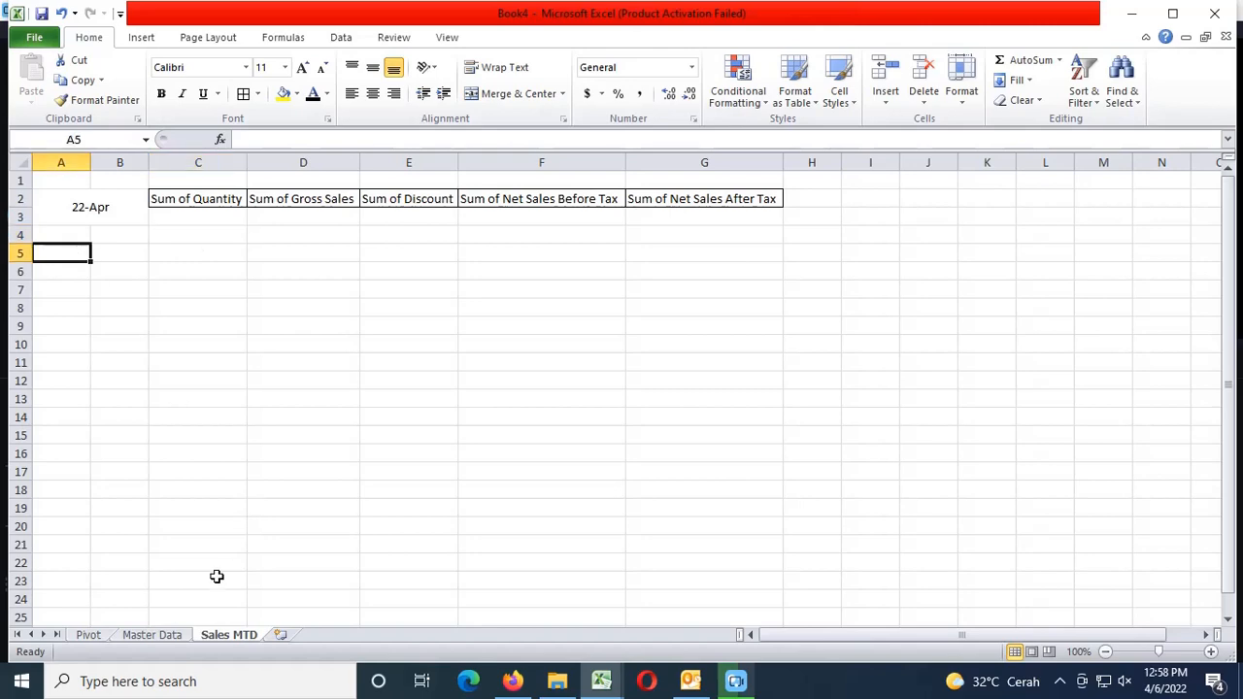
# Copy the Product header from N3 of the Pivot sheet into cell B5 of the Sales MTD sheet
pyautogui.click(89, 636)
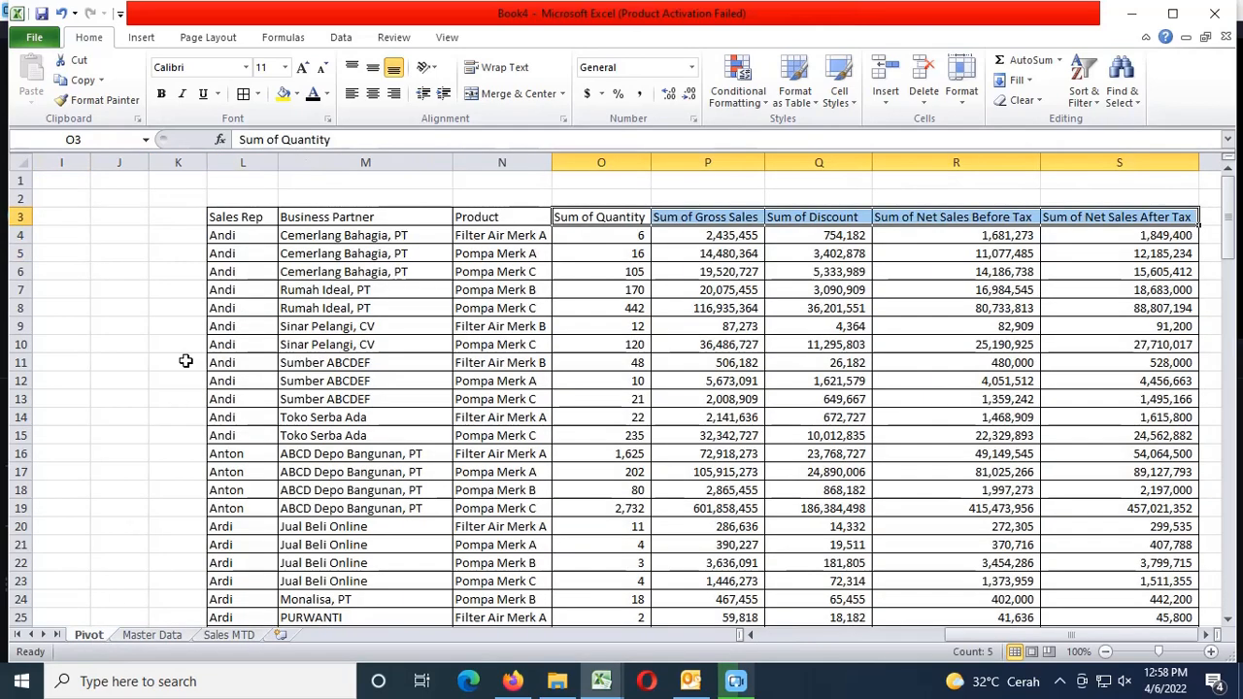
pyautogui.click(508, 219)
pyautogui.hotkey('ctrl', 'c')
pyautogui.click(228, 634)
pyautogui.click(118, 253)
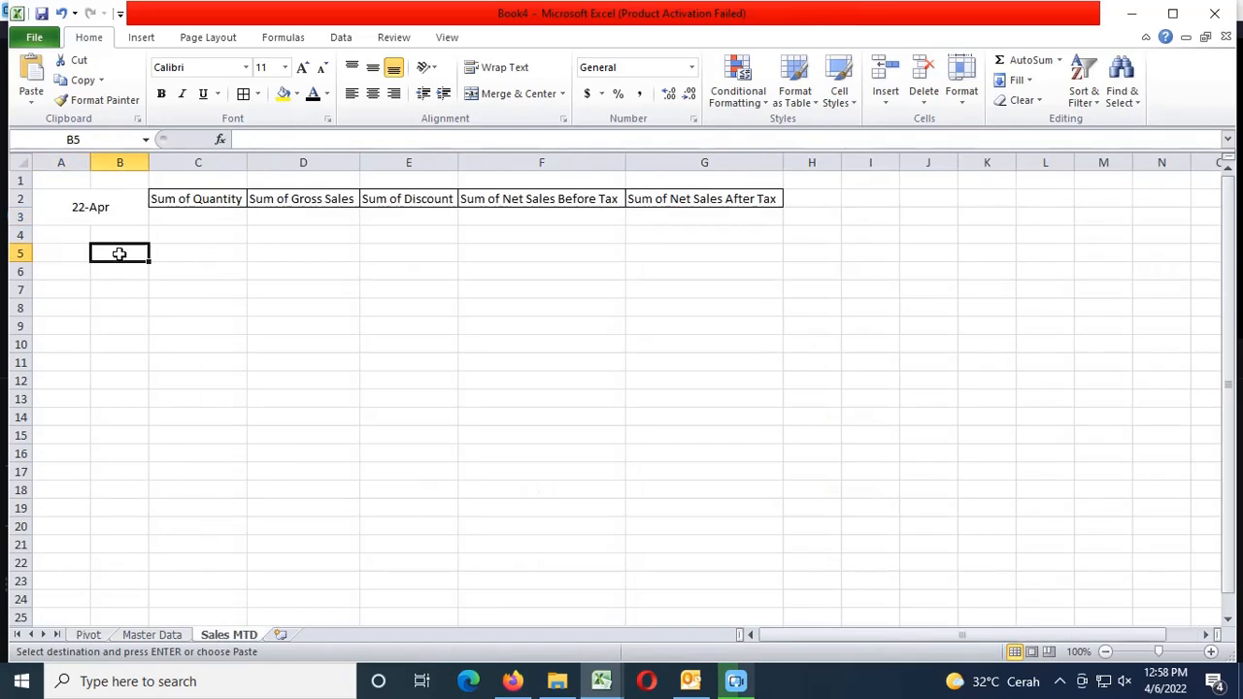
pyautogui.hotkey('ctrl', 'v')
# Copy the first sales rep's name from L4 of the Pivot sheet into cell A5 of the Sales MTD sheet
pyautogui.click(89, 632)
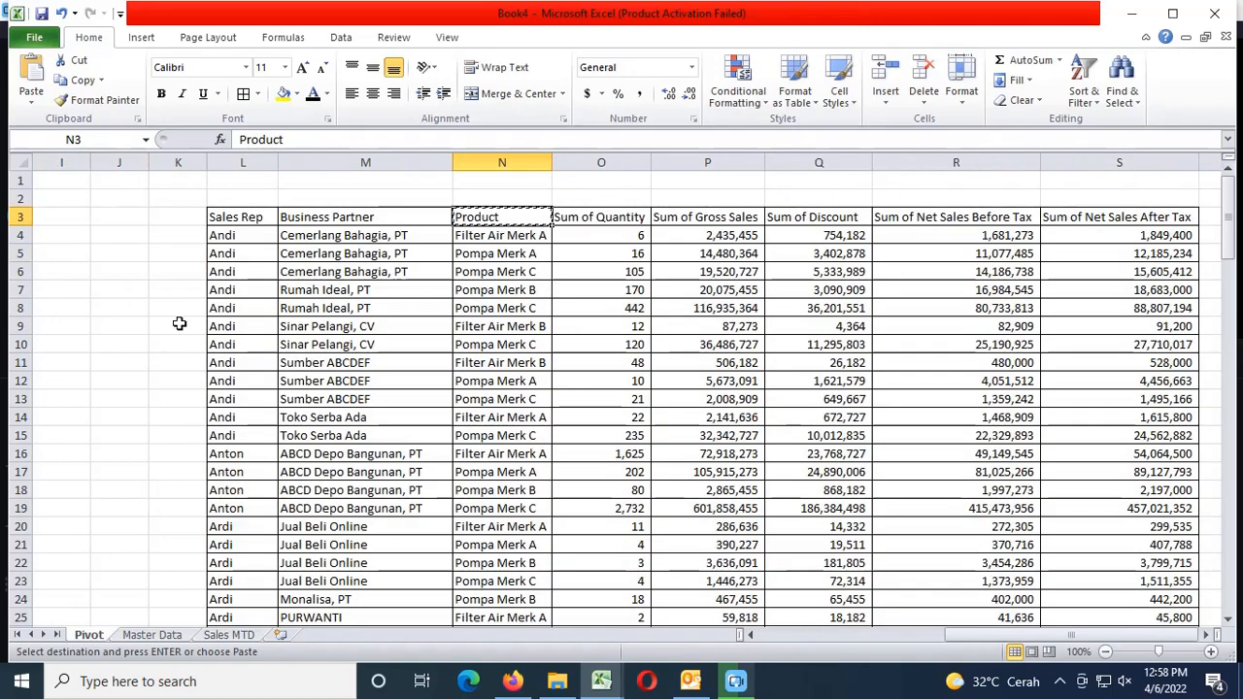
pyautogui.click(223, 236)
pyautogui.hotkey('ctrl', 'c')
pyautogui.click(228, 634)
pyautogui.click(77, 250)
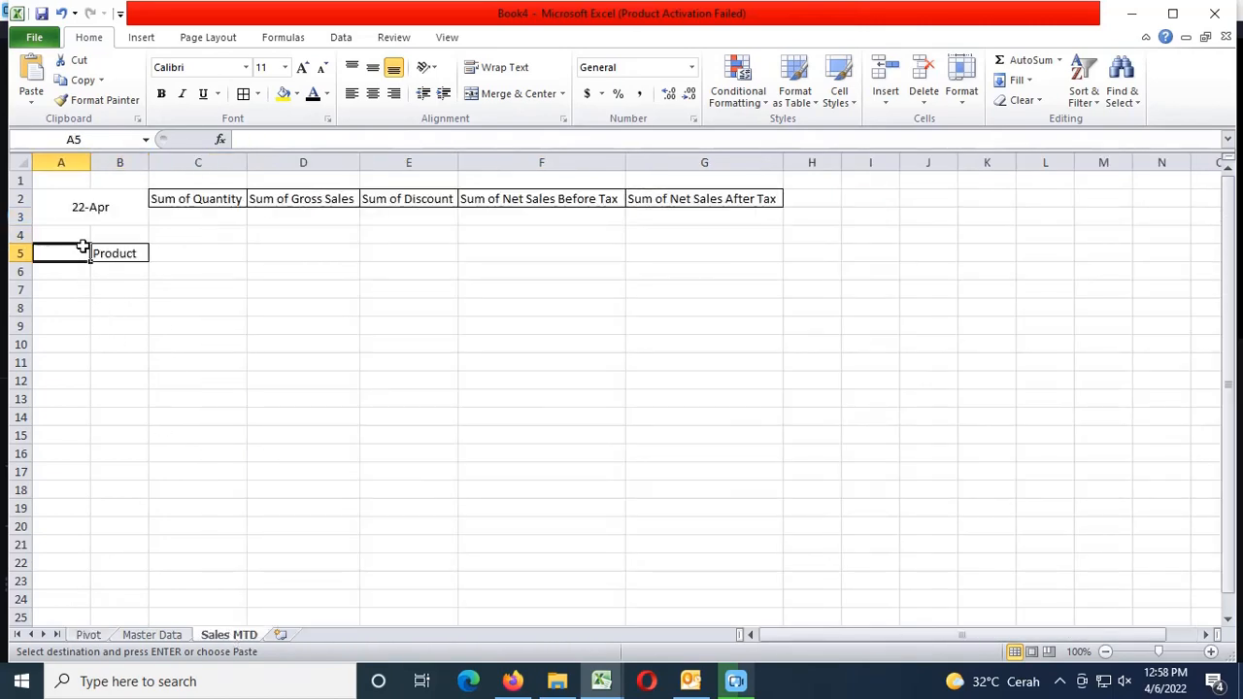
pyautogui.hotkey('ctrl', 'v')
pyautogui.press('Escape')
# Copy the first sales rep's product and value rows N4:S15 from the Pivot sheet into Sales MTD, starting at cell B6
pyautogui.click(88, 634)
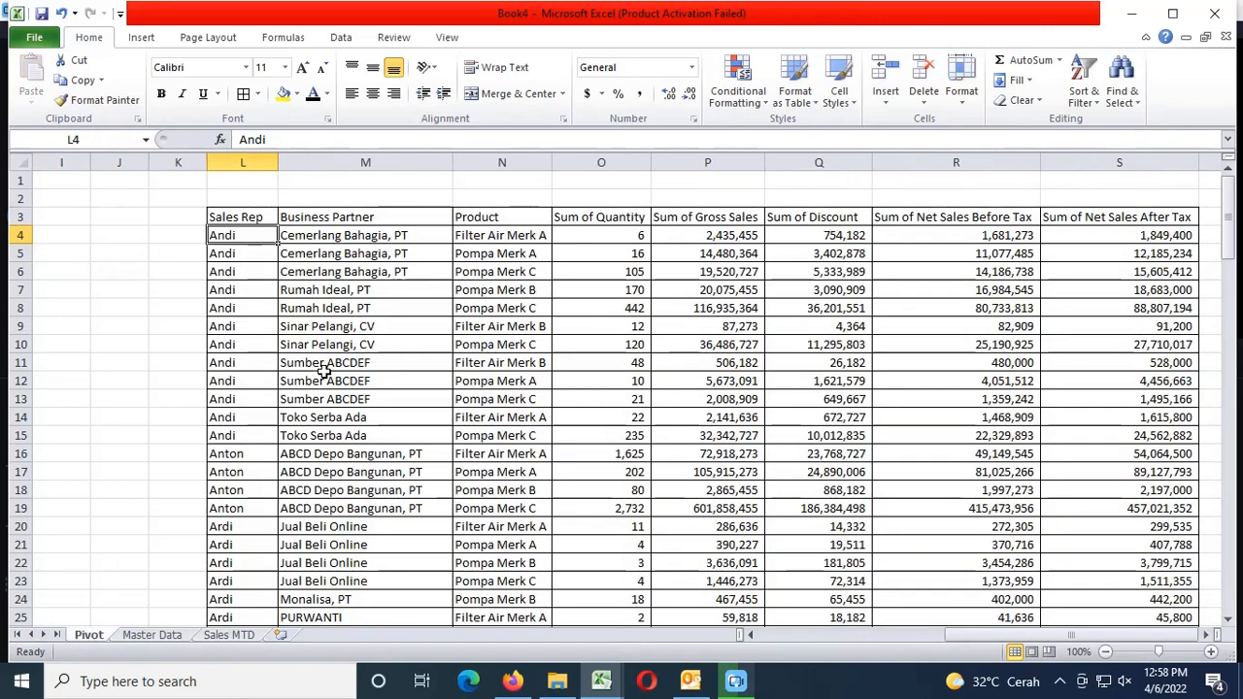
pyautogui.moveTo(512, 236); pyautogui.dragTo(524, 435)
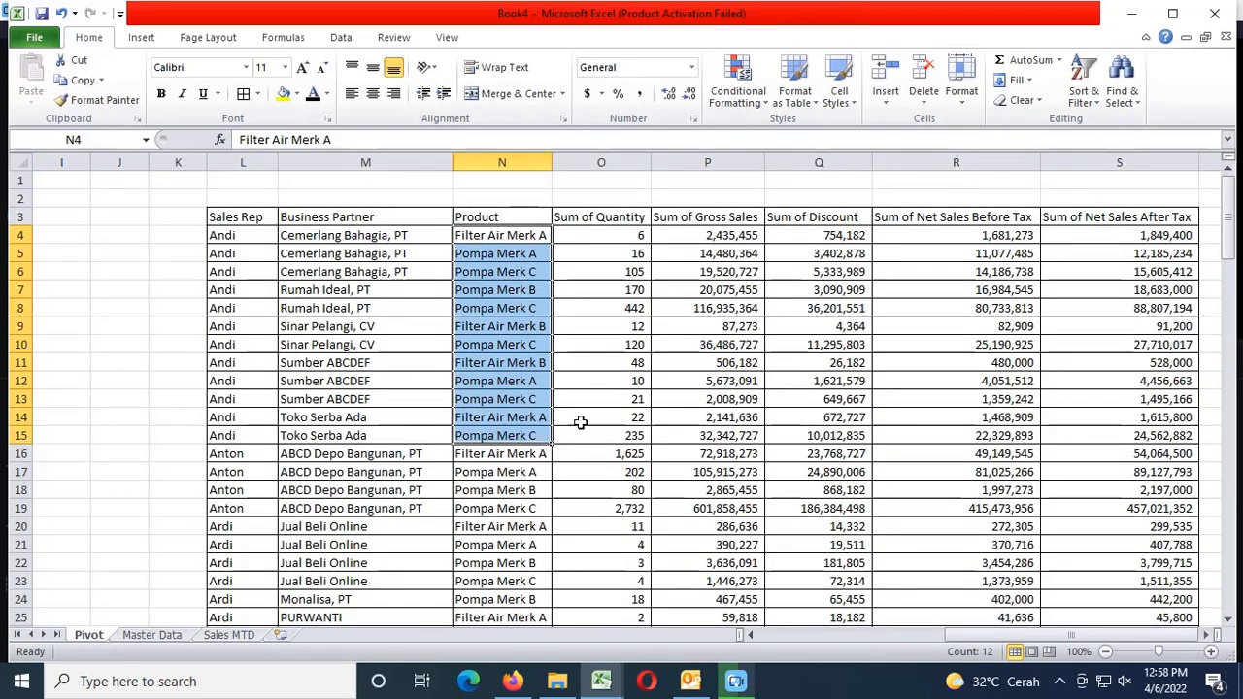
pyautogui.hotkey('ctrl', 'c')
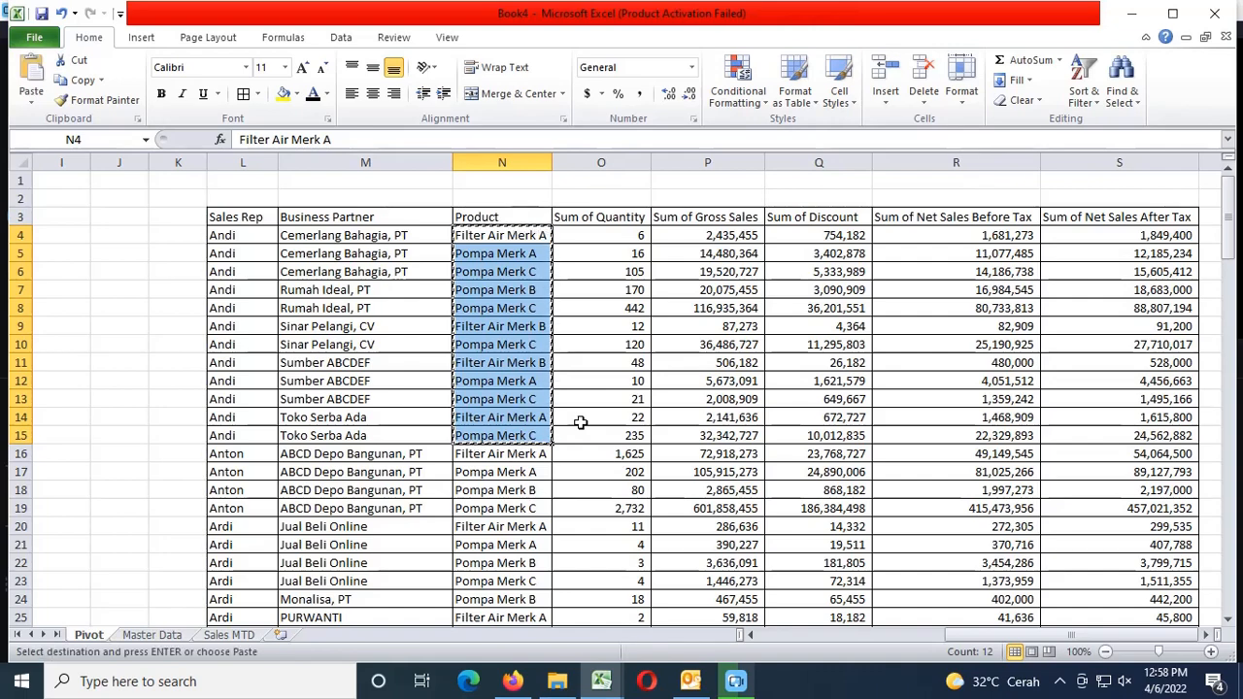
pyautogui.press('Escape')
pyautogui.hotkey('ctrl', 'shift', 'Right')
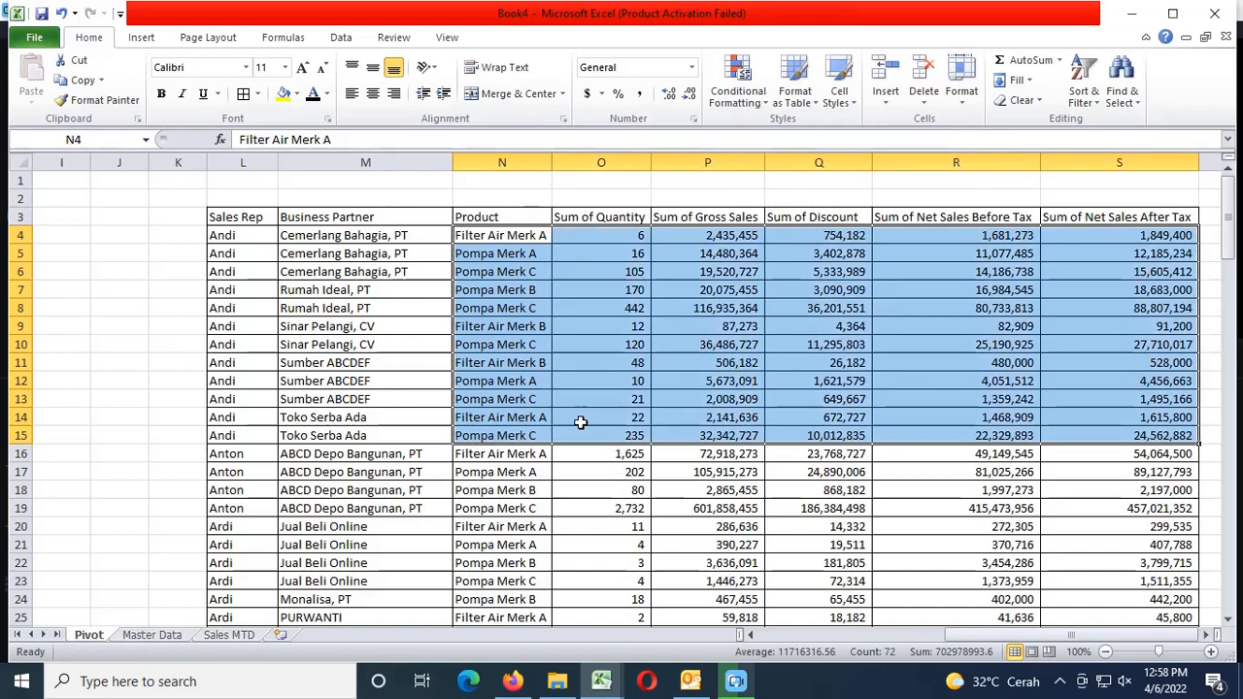
pyautogui.hotkey('ctrl', 'c')
pyautogui.hotkey('ctrl', 'pagedown')
pyautogui.hotkey('ctrl', 'pagedown')
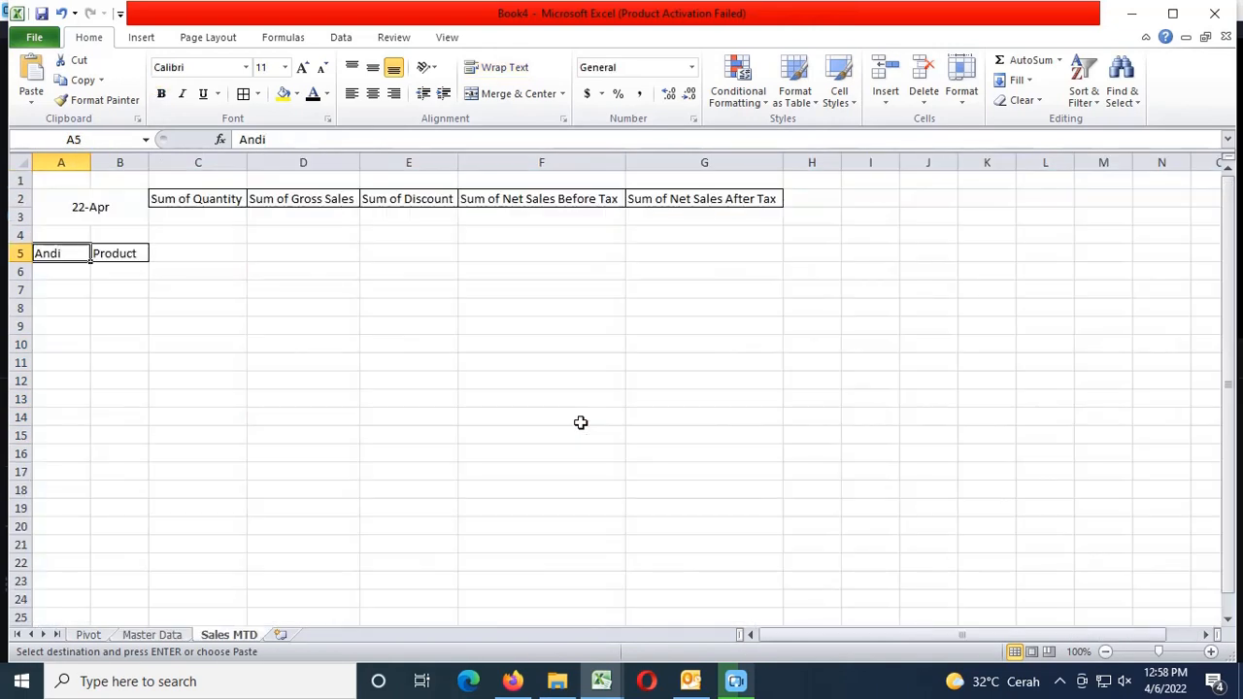
pyautogui.press('Down')
pyautogui.press('Right')
pyautogui.hotkey('ctrl', 'v')
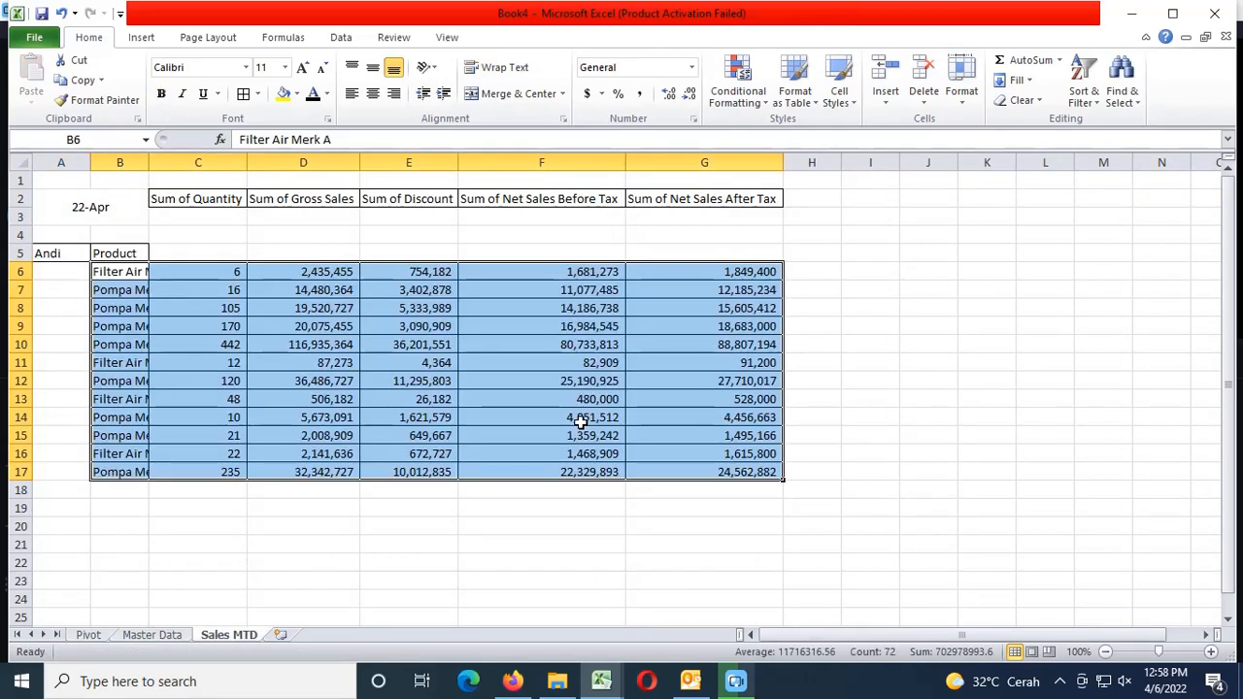
# Total the first sales rep's quantities in cell C5 with =SUM(C6:C17)
pyautogui.press('Up')
pyautogui.press('Right')
pyautogui.write('=sum')
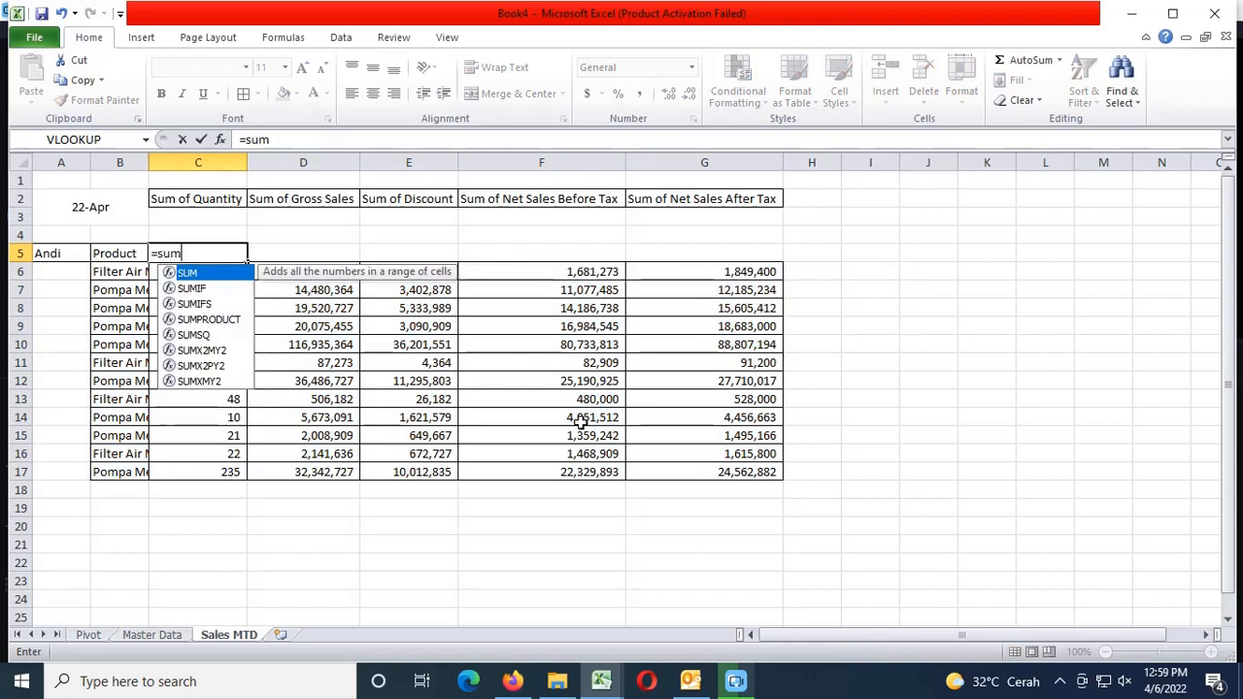
pyautogui.write('(')
pyautogui.press('Down')
pyautogui.hotkey('ctrl', 'shift', 'Down')
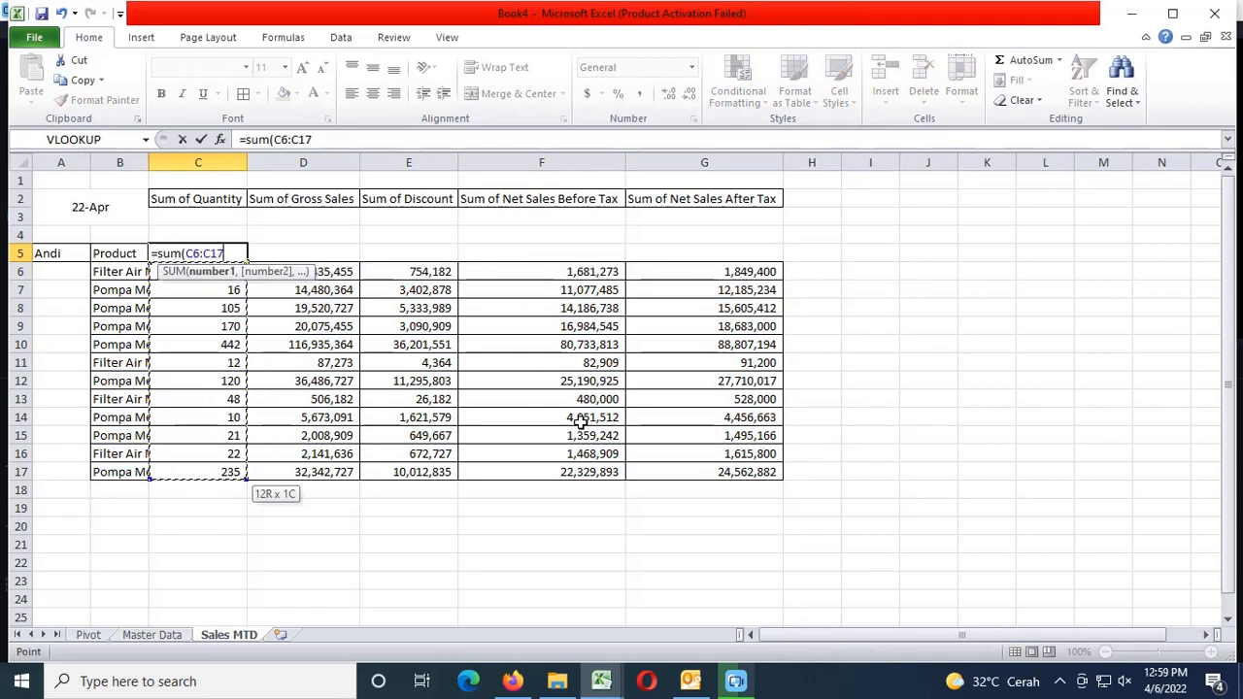
pyautogui.write(')')
pyautogui.press('Return')
# Copy the total formula from C5 across D5:G5 for the remaining value columns
pyautogui.press('Up')
pyautogui.hotkey('ctrl', 'c')
pyautogui.press('Right')
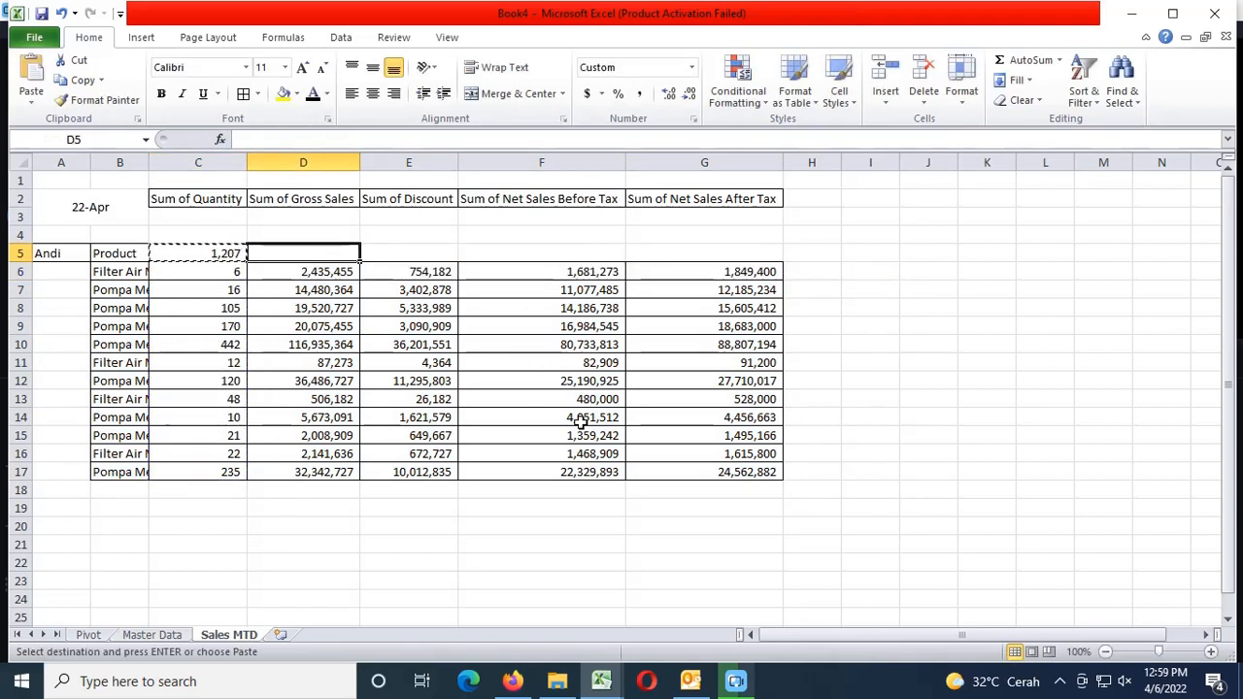
pyautogui.hotkey('shift', 'Right')
pyautogui.hotkey('shift', 'Right')
pyautogui.hotkey('shift', 'Right')
pyautogui.hotkey('ctrl', 'v')
pyautogui.press('Escape')
# Copy the Product header from B5 to B19 to start the second sales rep's block
pyautogui.press('Left')
pyautogui.press('Left')
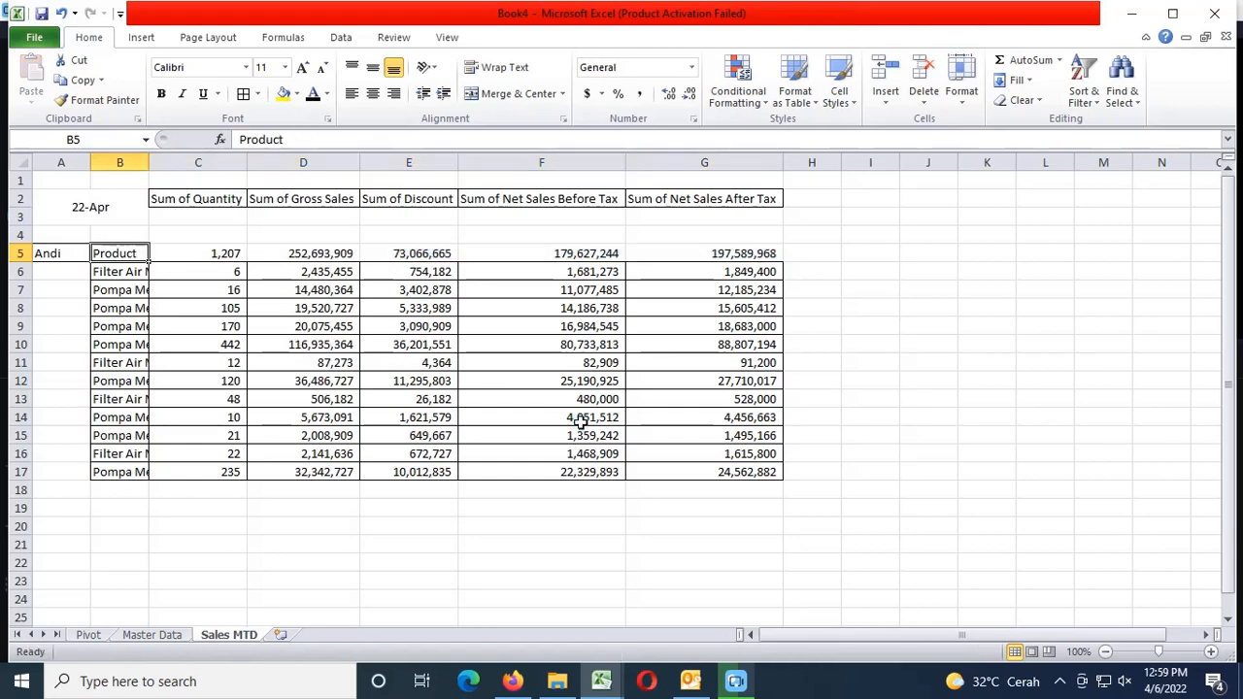
pyautogui.hotkey('ctrl', 'c')
pyautogui.hotkey('ctrl', 'Down')
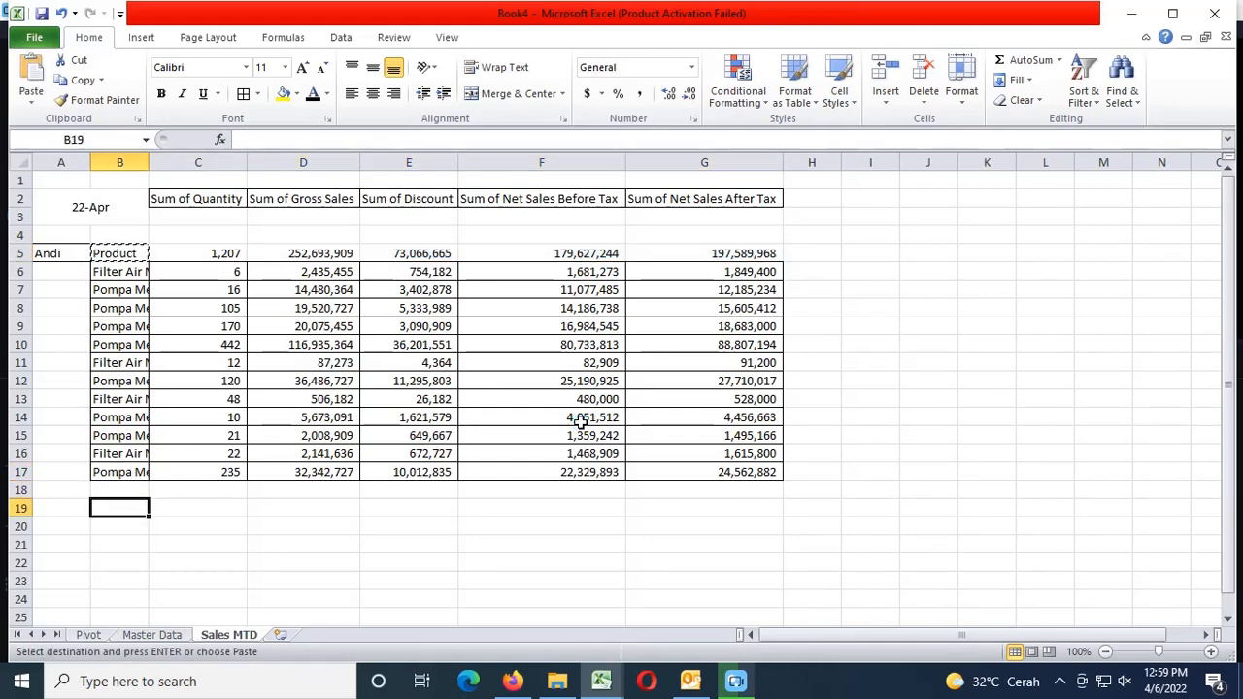
pyautogui.press('Return')
# Copy the second sales rep's name from L16 of the Pivot sheet into cell A19 of the Sales MTD sheet
pyautogui.hotkey('ctrl', 'pageup')
pyautogui.hotkey('ctrl', 'pageup')
pyautogui.press('Left')
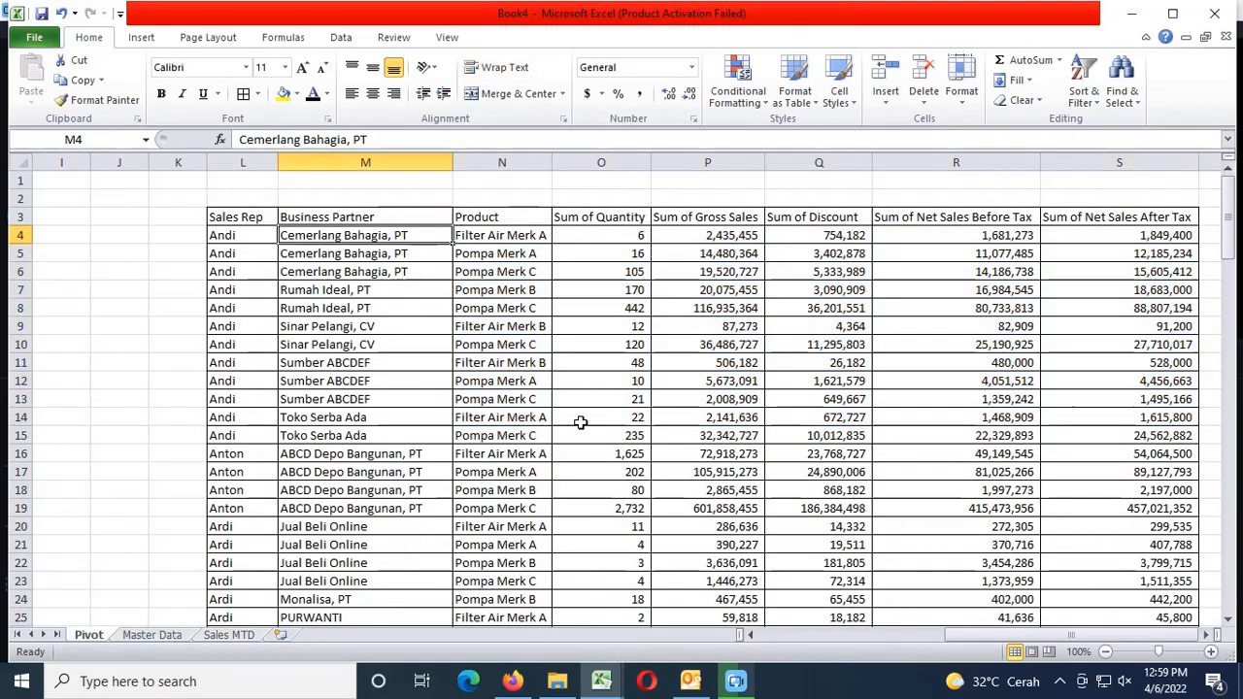
pyautogui.press('Left')
pyautogui.press('Down')
pyautogui.press('Down')
pyautogui.press('Down')
pyautogui.press('Down')
pyautogui.press('Down')
pyautogui.press('Down')
pyautogui.press('Down')
pyautogui.press('Down')
pyautogui.press('Down')
pyautogui.press('Down')
pyautogui.press('Down')
pyautogui.press('Down')
pyautogui.hotkey('ctrl', 'c')
pyautogui.hotkey('ctrl', 'pagedown')
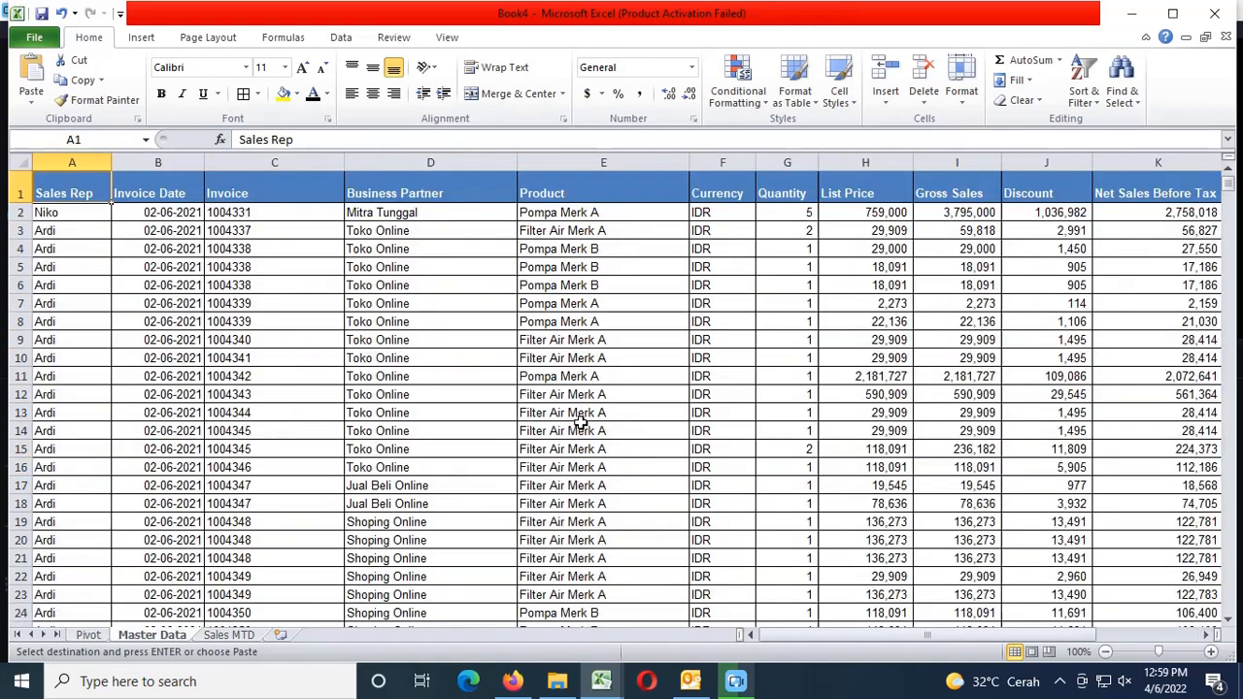
pyautogui.hotkey('ctrl', 'pagedown')
pyautogui.press('Return')
# Copy the second sales rep's product and value rows N16:S19 from the Pivot sheet into Sales MTD, starting at cell B20
pyautogui.press('Right')
pyautogui.press('Down')
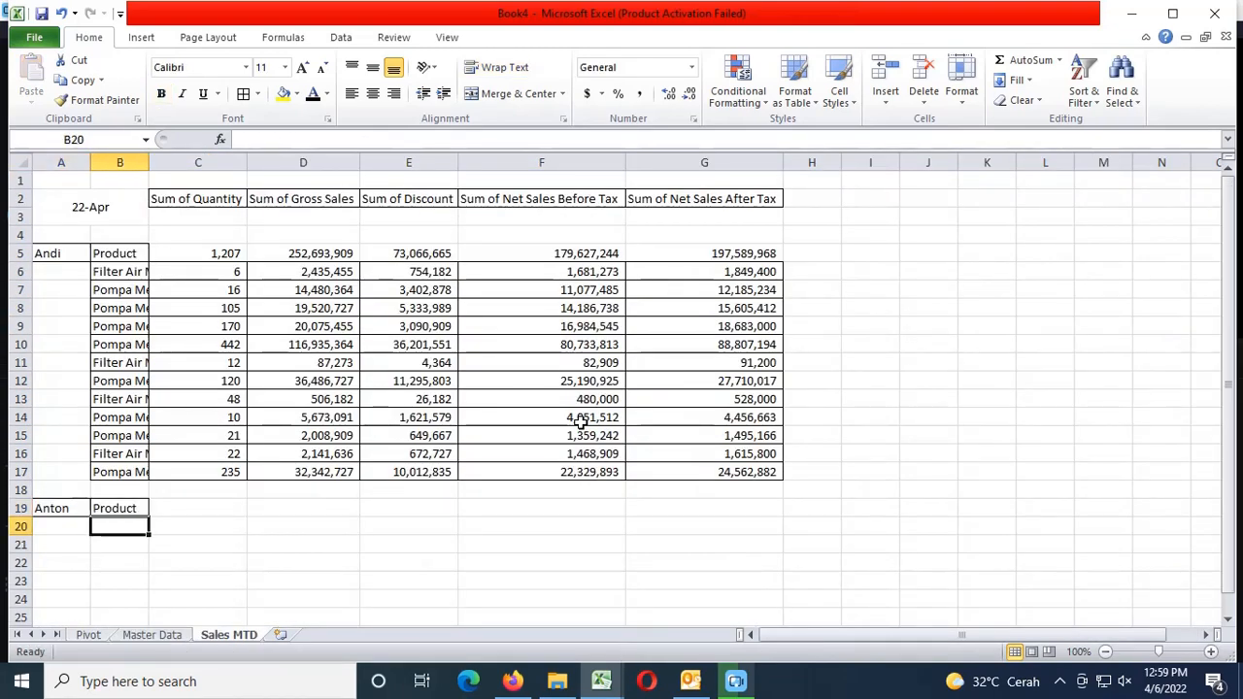
pyautogui.hotkey('ctrl', 'pageup')
pyautogui.hotkey('ctrl', 'pageup')
pyautogui.press('Right')
pyautogui.press('Right')
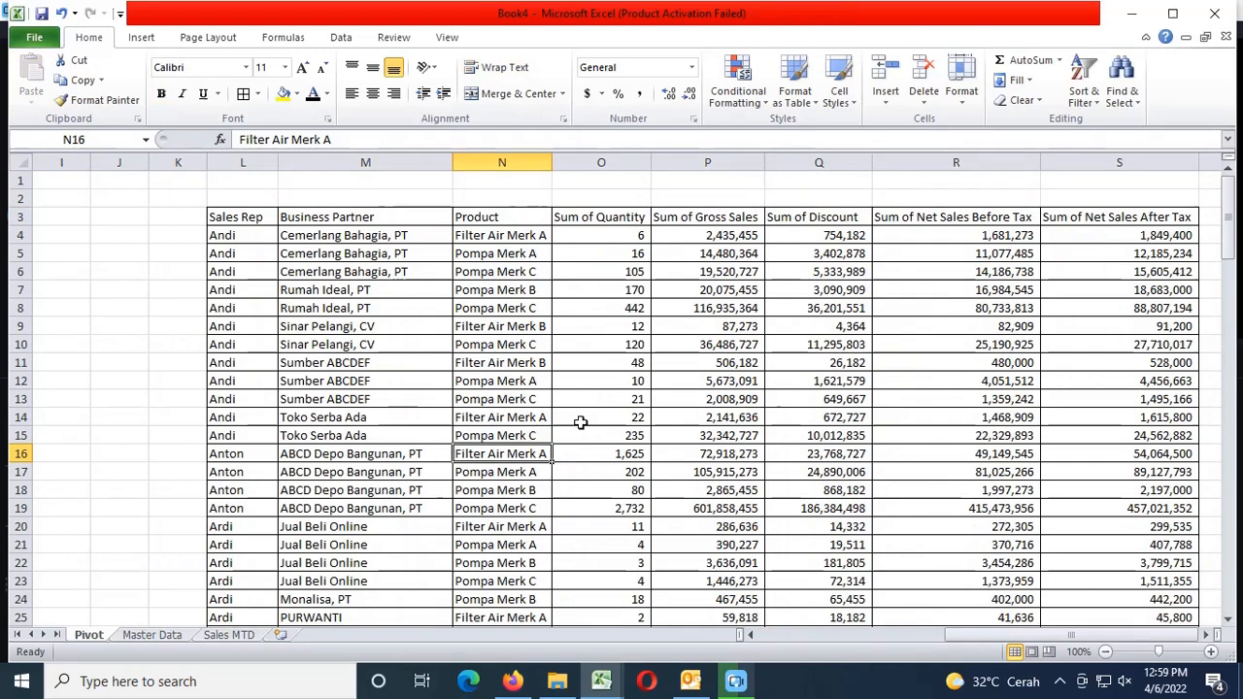
pyautogui.hotkey('shift', 'Down')
pyautogui.hotkey('shift', 'Down')
pyautogui.hotkey('shift', 'Down')
pyautogui.hotkey('ctrl', 'shift', 'Right')
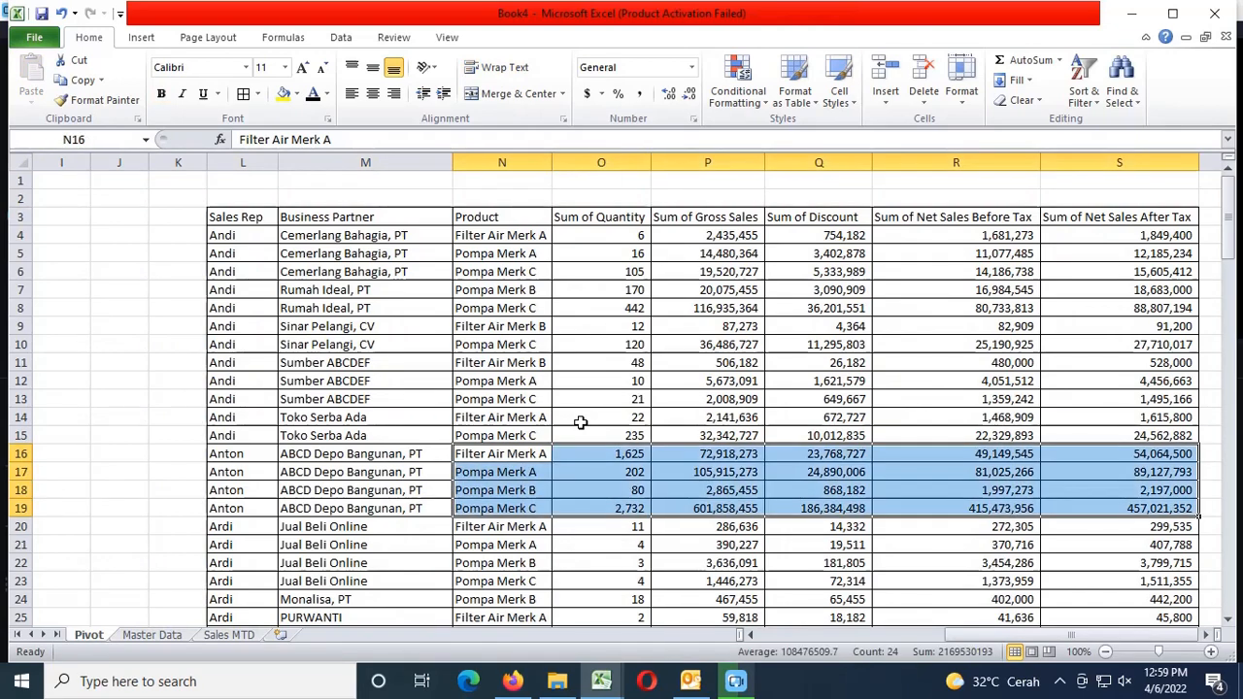
pyautogui.hotkey('ctrl', 'c')
pyautogui.hotkey('ctrl', 'pagedown')
pyautogui.hotkey('ctrl', 'pagedown')
pyautogui.hotkey('ctrl', 'v')
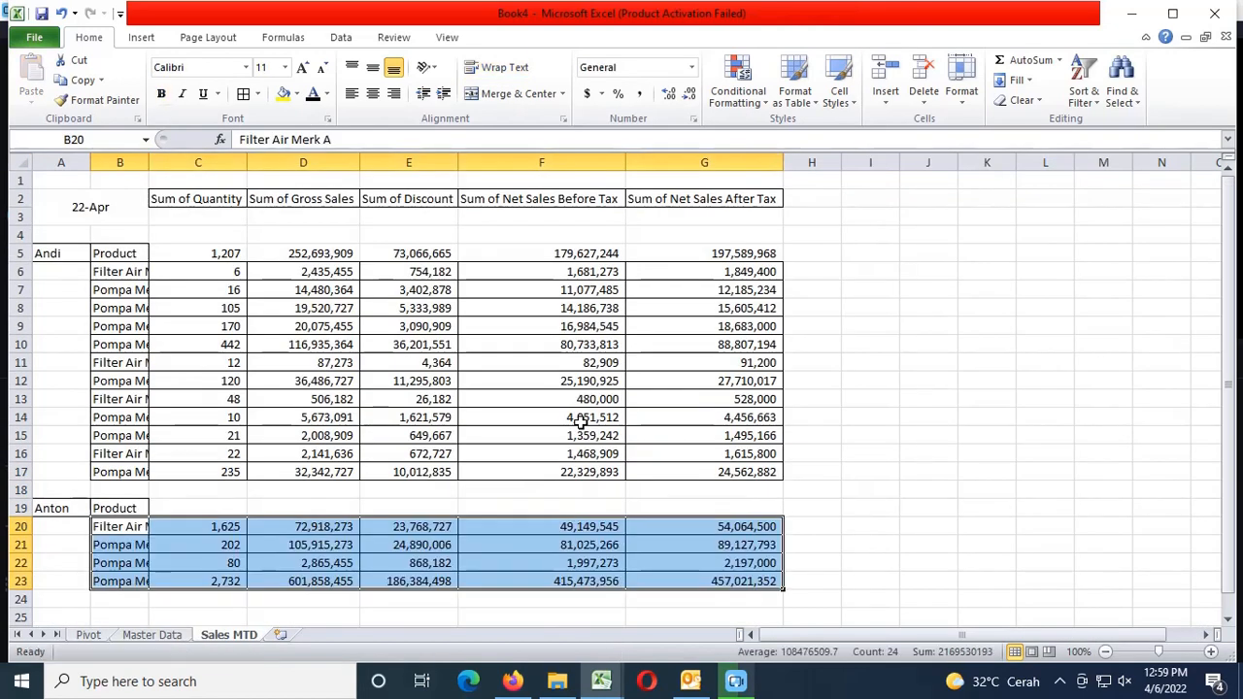
# Total the second sales rep's quantities in cell C19 with =SUM(C20:C23)
pyautogui.press('Up')
pyautogui.press('Right')
pyautogui.write('=sum(')
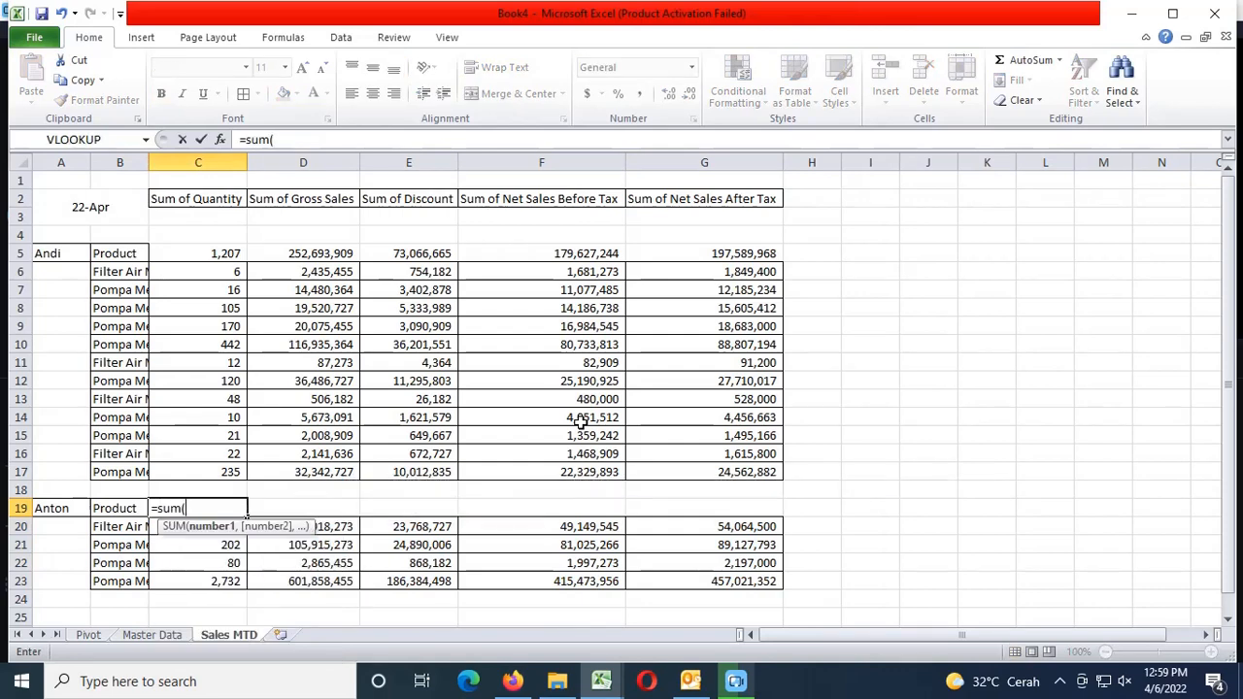
pyautogui.hotkey('shift', 'Down')
pyautogui.hotkey('shift', 'Down')
pyautogui.hotkey('shift', 'Down')
pyautogui.write(')')
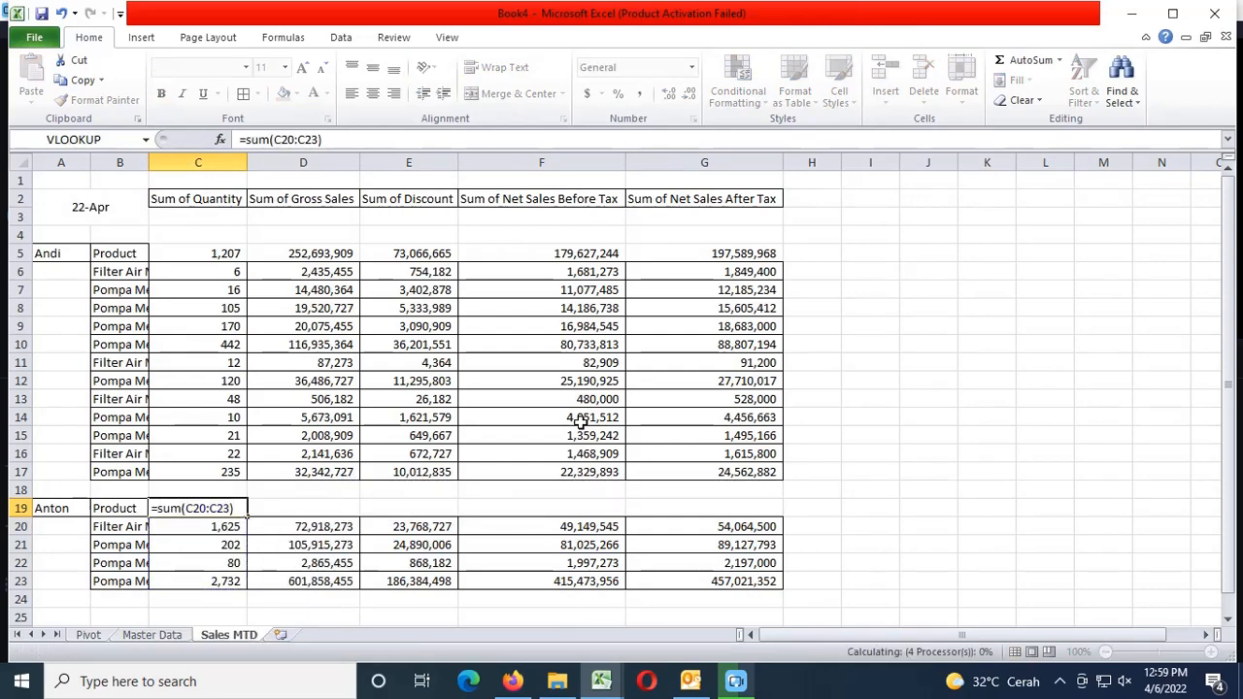
pyautogui.press('Return')
# Copy the total formula from C19 across D19:G19 for the remaining value columns
pyautogui.press('Up')
pyautogui.hotkey('ctrl', 'c')
pyautogui.press('Right')
pyautogui.hotkey('shift', 'Right')
pyautogui.hotkey('shift', 'Right')
pyautogui.hotkey('shift', 'Right')
pyautogui.hotkey('ctrl', 'v')
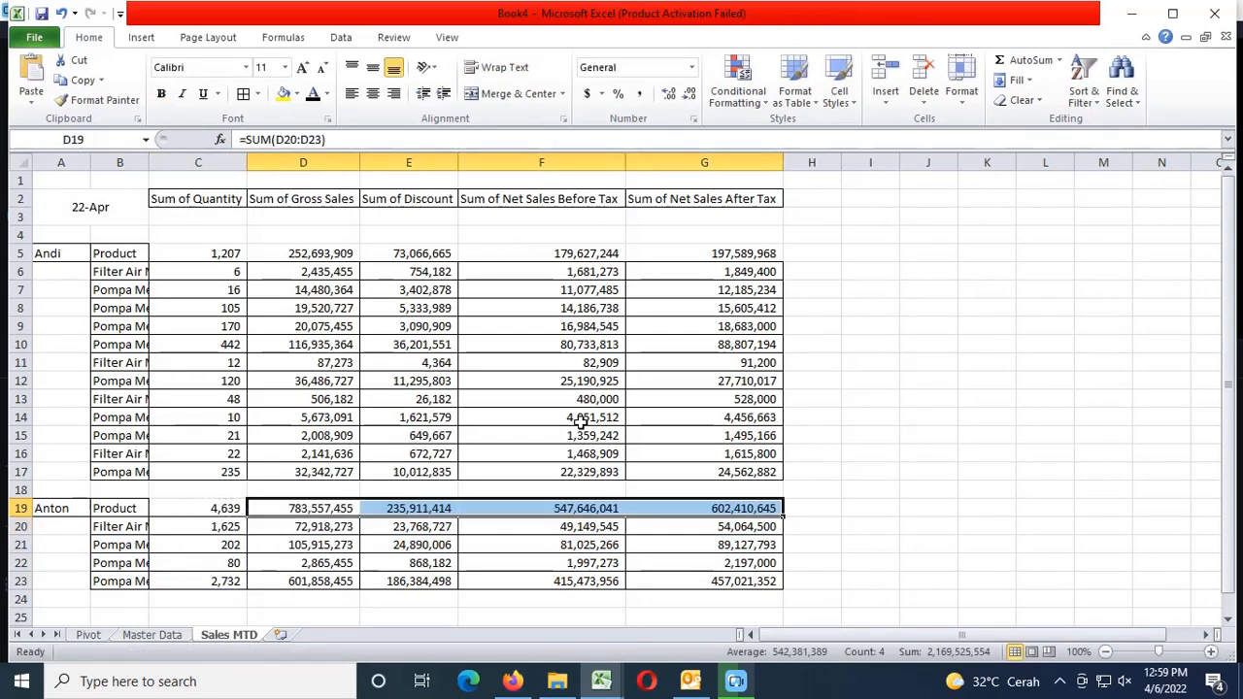
# Copy the Product header from B19 to B25 to start the third sales rep's block
pyautogui.press('Left')
pyautogui.press('Left')
pyautogui.hotkey('ctrl', 'c')
pyautogui.press('Down')
pyautogui.press('Down')
pyautogui.press('Down')
pyautogui.press('Down')
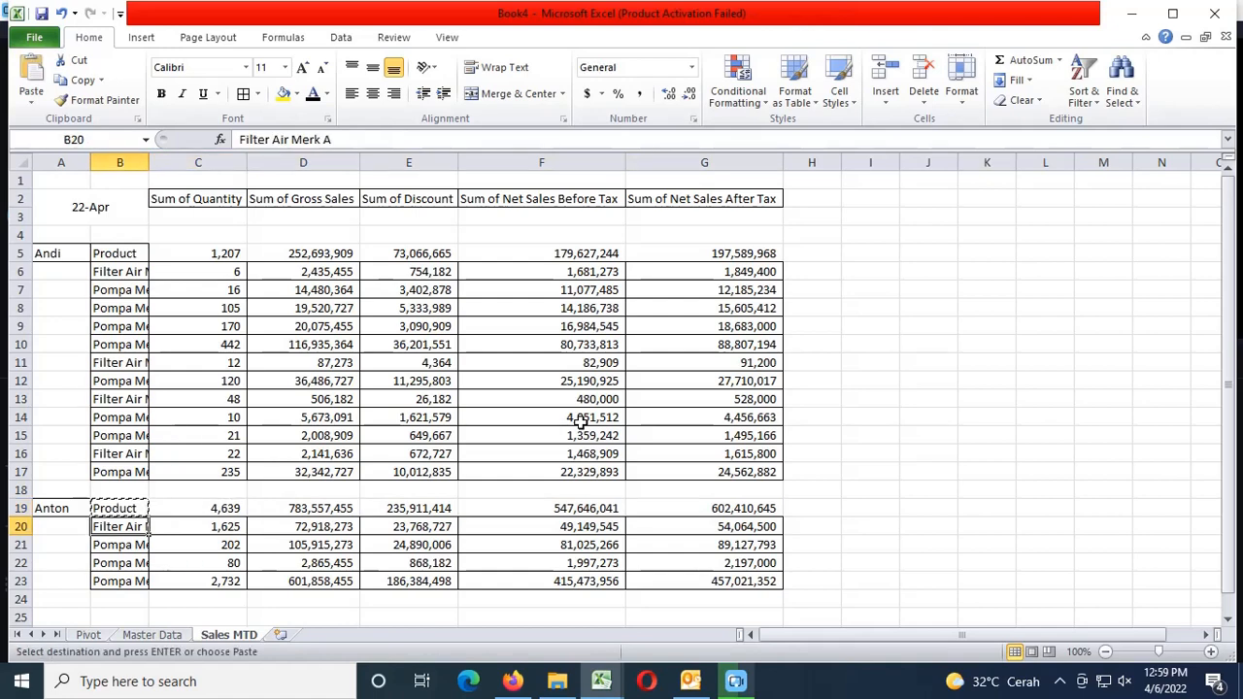
pyautogui.press('Escape')
# Copy the third sales rep's name from L20 of the Pivot sheet into cell A25 of the Sales MTD sheet
pyautogui.press('Left')
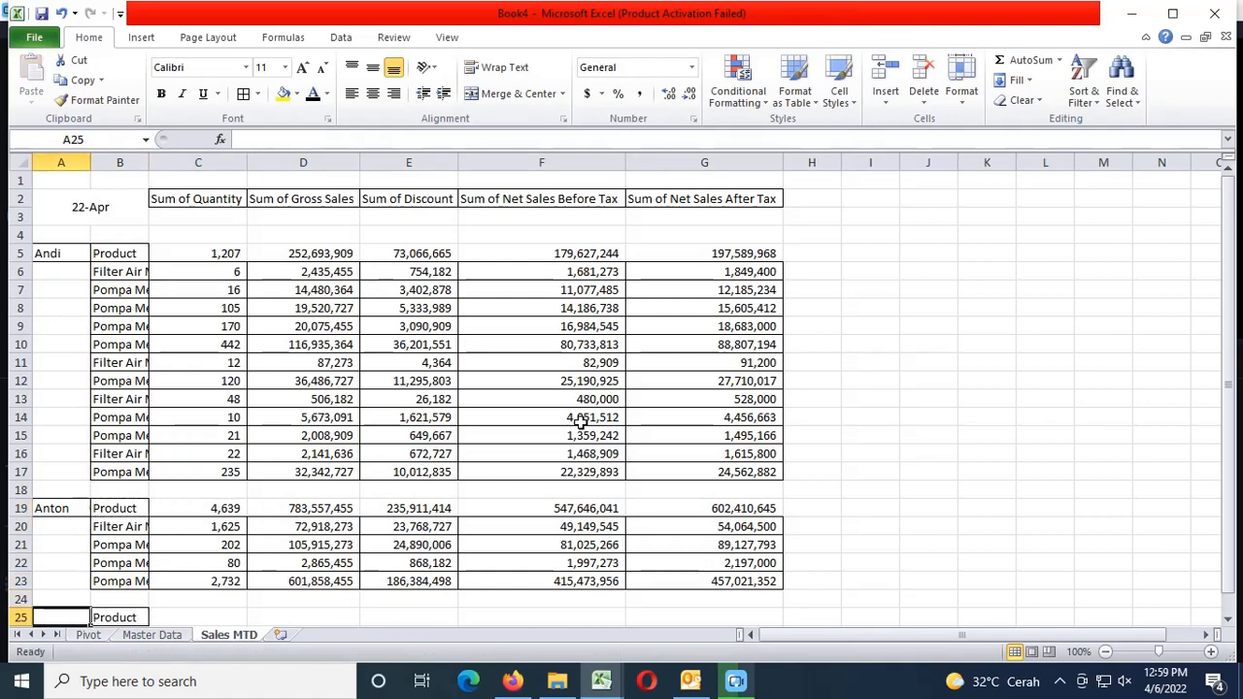
pyautogui.hotkey('ctrl', 'pageup')
pyautogui.hotkey('ctrl', 'pageup')
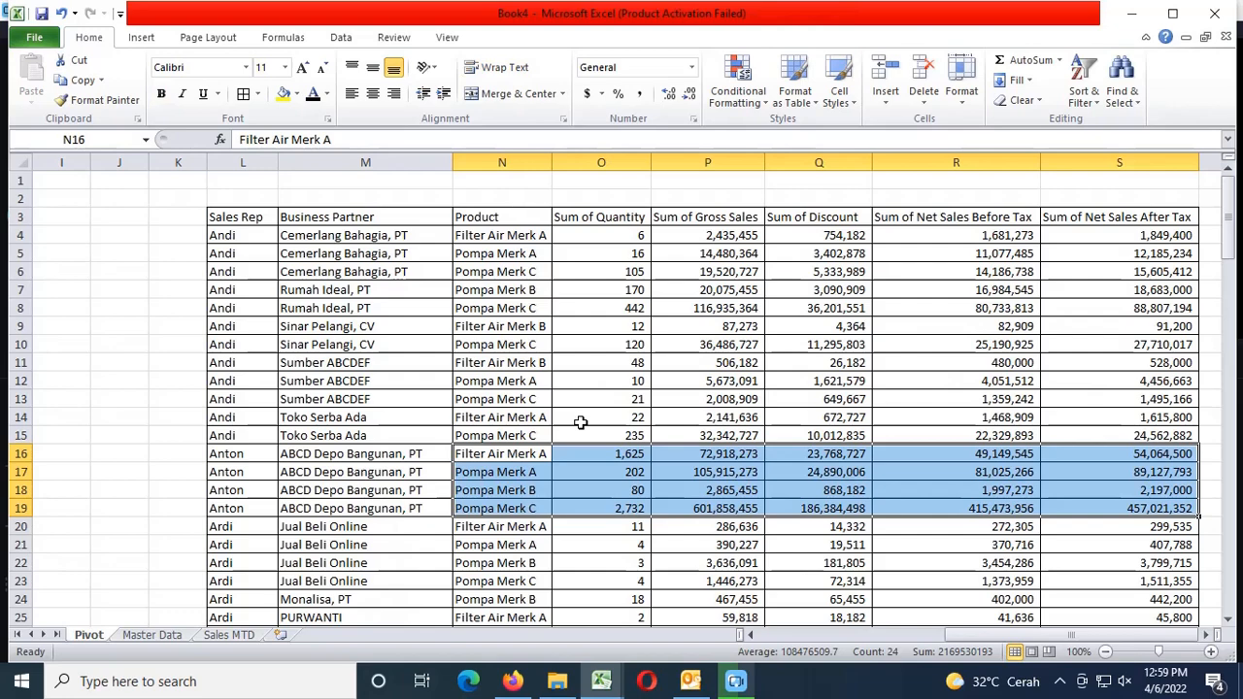
pyautogui.press('Left')
pyautogui.press('Left')
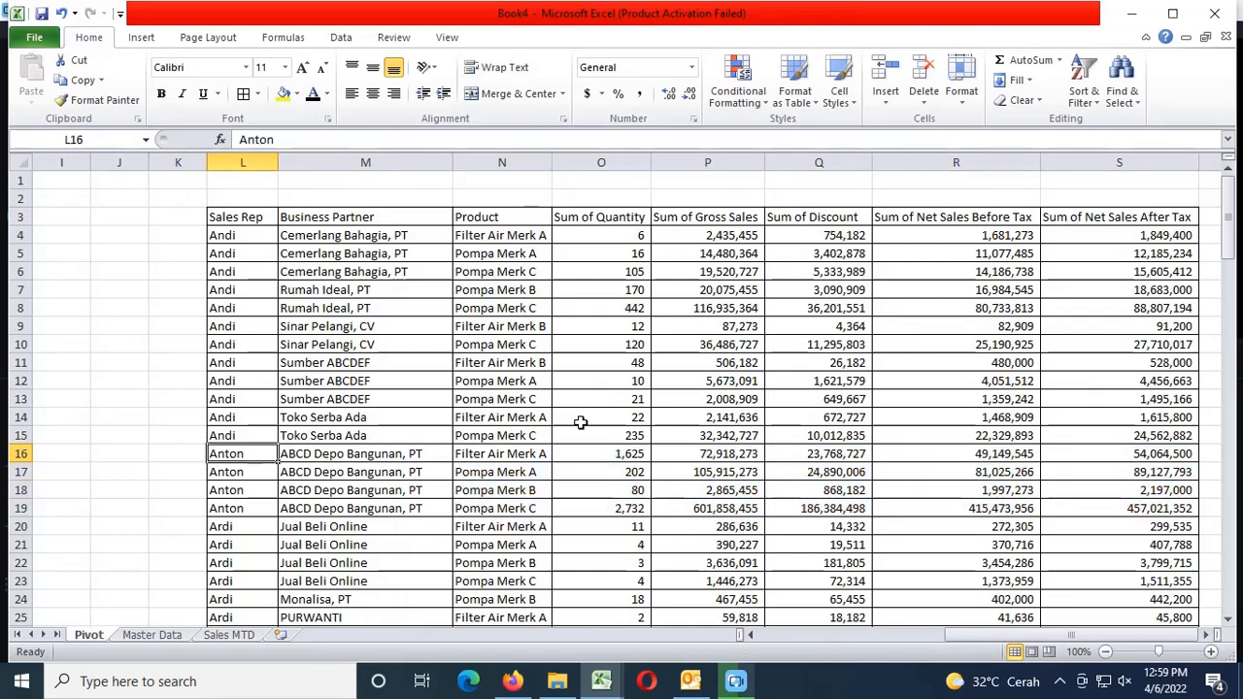
pyautogui.press('Down')
pyautogui.press('Down')
pyautogui.press('Down')
pyautogui.hotkey('ctrl', 'c')
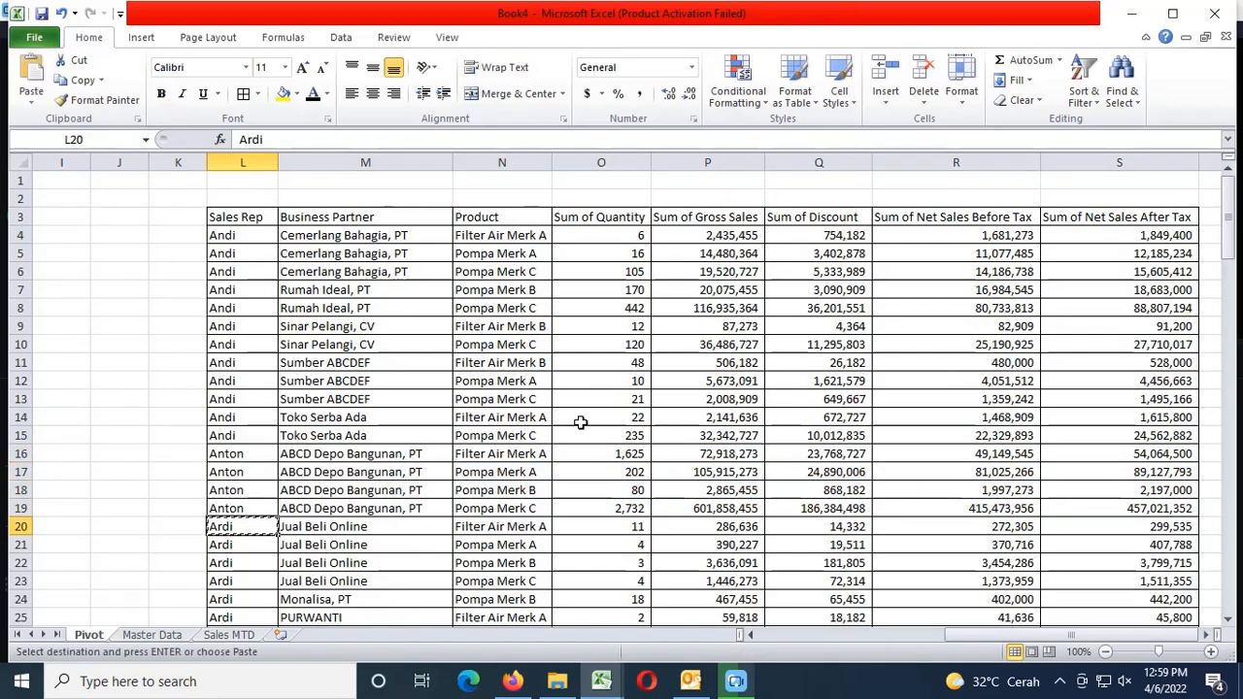
pyautogui.hotkey('ctrl', 'pagedown')
pyautogui.hotkey('ctrl', 'pagedown')
pyautogui.press('Return')
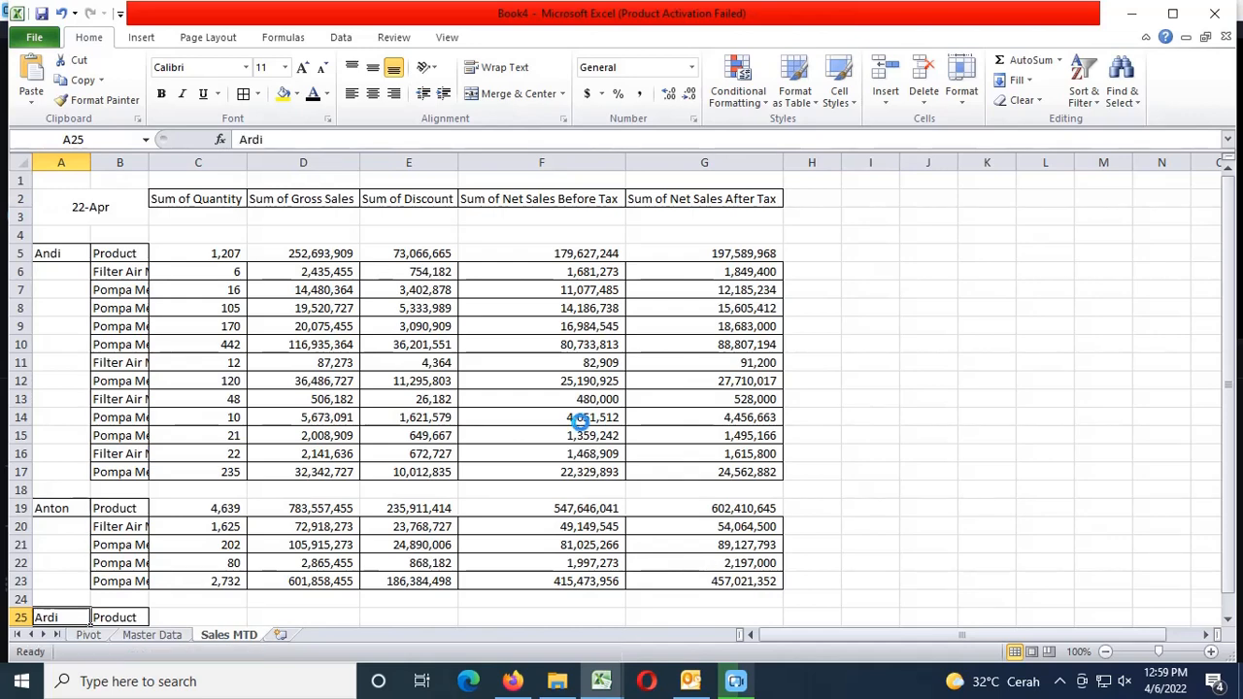
# Copy the third sales rep's product rows N20:S35 from the Pivot sheet into the Sales MTD sheet starting at B26
pyautogui.press('Right')
pyautogui.press('Right')
pyautogui.hotkey('ctrl', 'pageup')
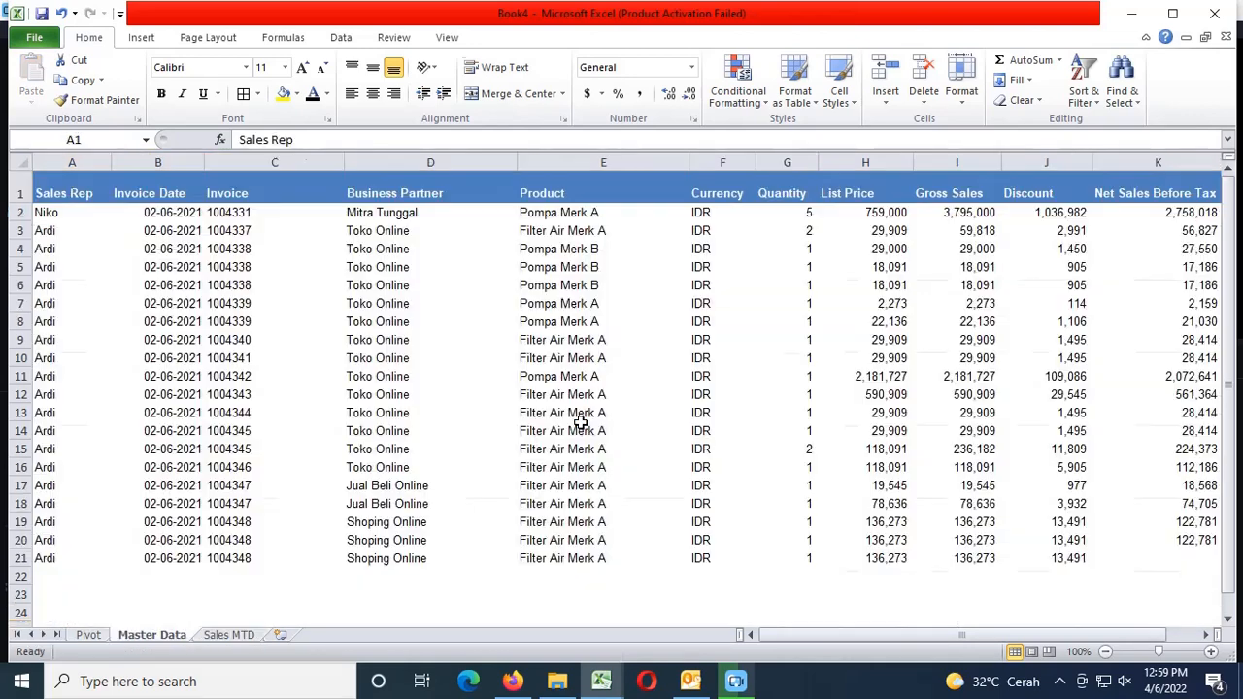
pyautogui.hotkey('ctrl', 'pageup')
pyautogui.press('Right')
pyautogui.press('Right')
pyautogui.hotkey('shift', 'Down')
pyautogui.hotkey('shift', 'Down')
pyautogui.hotkey('shift', 'Down')
pyautogui.hotkey('shift', 'Down')
pyautogui.hotkey('shift', 'Down')
pyautogui.hotkey('shift', 'Down')
pyautogui.hotkey('shift', 'Down')
pyautogui.hotkey('shift', 'Down')
pyautogui.hotkey('shift', 'Down')
pyautogui.hotkey('shift', 'Down')
pyautogui.hotkey('shift', 'Down')
pyautogui.hotkey('shift', 'Down')
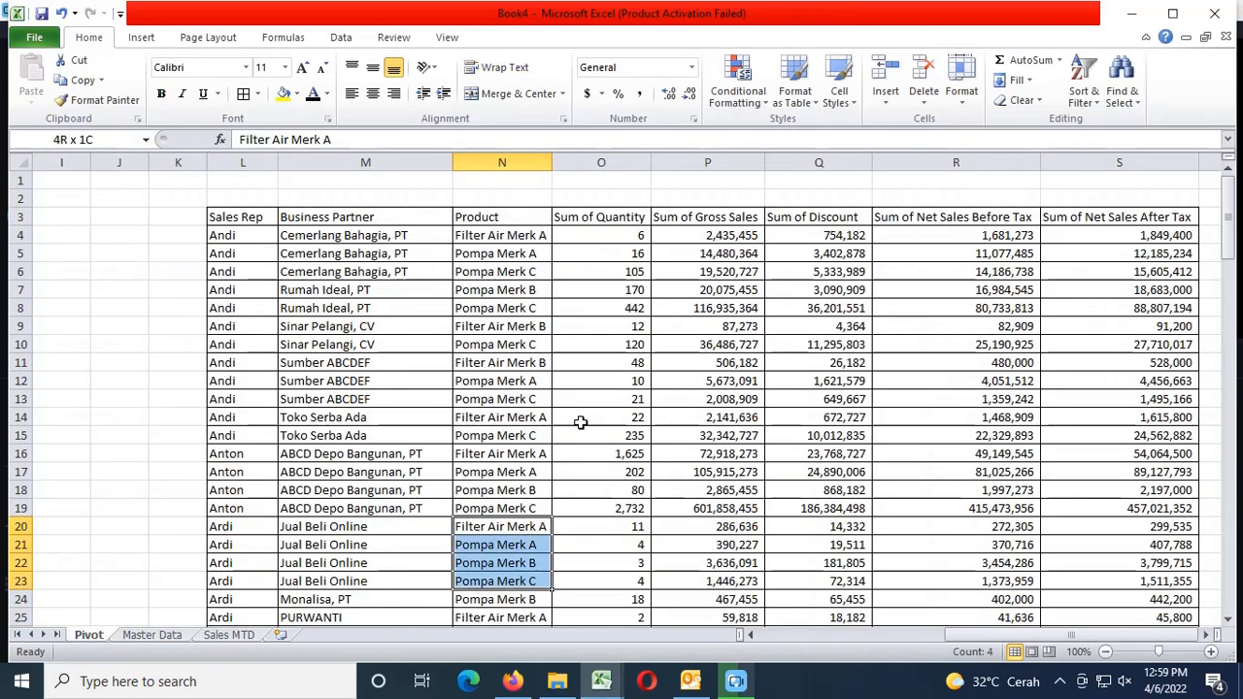
pyautogui.hotkey('shift', 'Down')
pyautogui.hotkey('shift', 'Down')
pyautogui.hotkey('shift', 'Down')
pyautogui.hotkey('shift', 'Down')
pyautogui.hotkey('shift', 'Down')
pyautogui.hotkey('shift', 'Down')
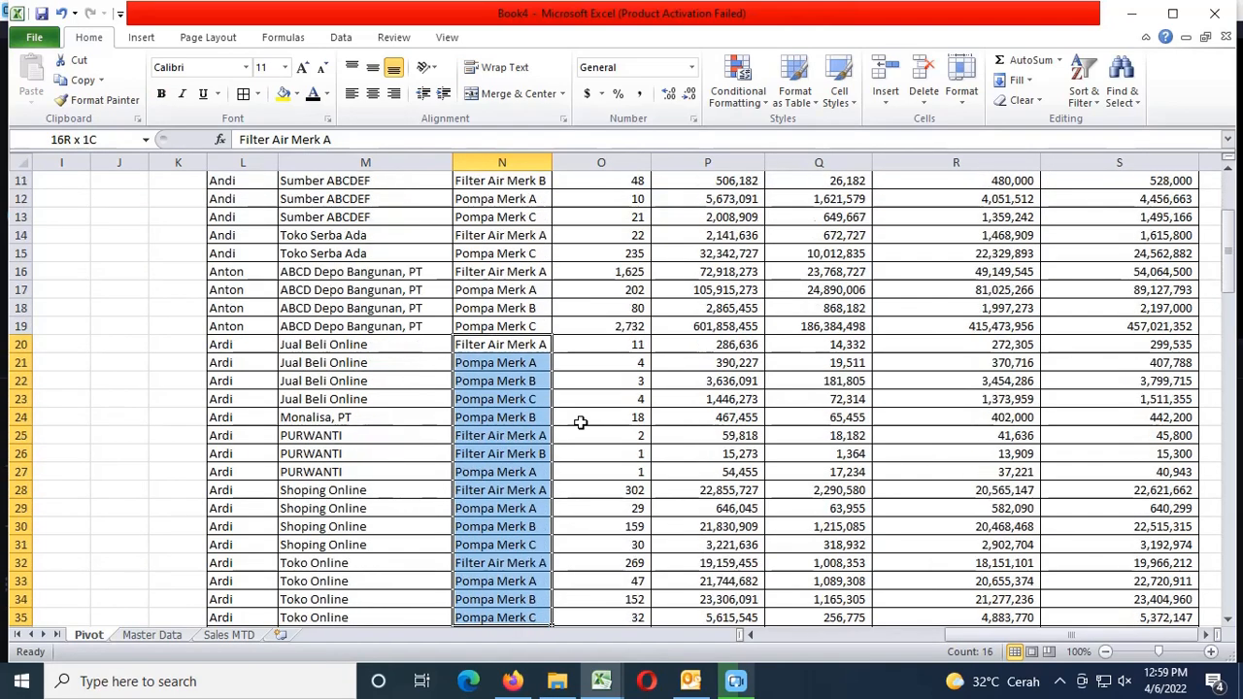
pyautogui.hotkey('shift', 'Up')
pyautogui.hotkey('shift', 'Up')
pyautogui.hotkey('shift', 'Up')
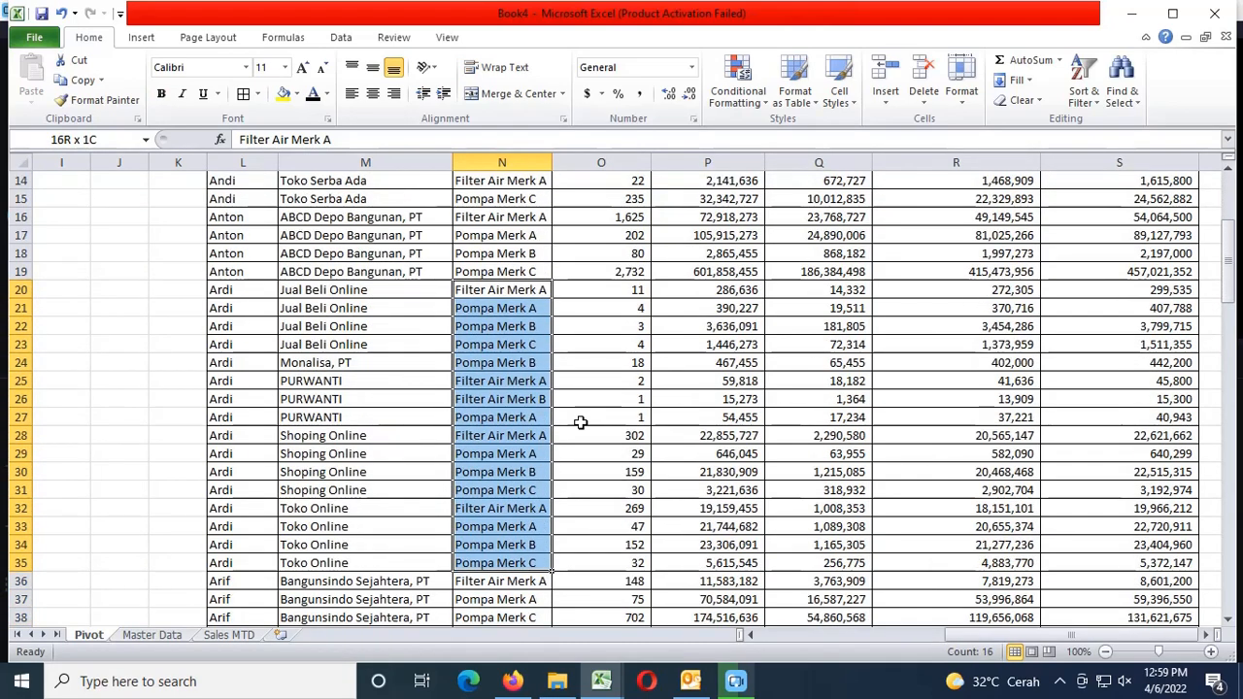
pyautogui.hotkey('ctrl', 'shift', 'Right')
pyautogui.hotkey('ctrl', 'c')
pyautogui.hotkey('ctrl', 'pagedown')
pyautogui.hotkey('ctrl', 'pagedown')
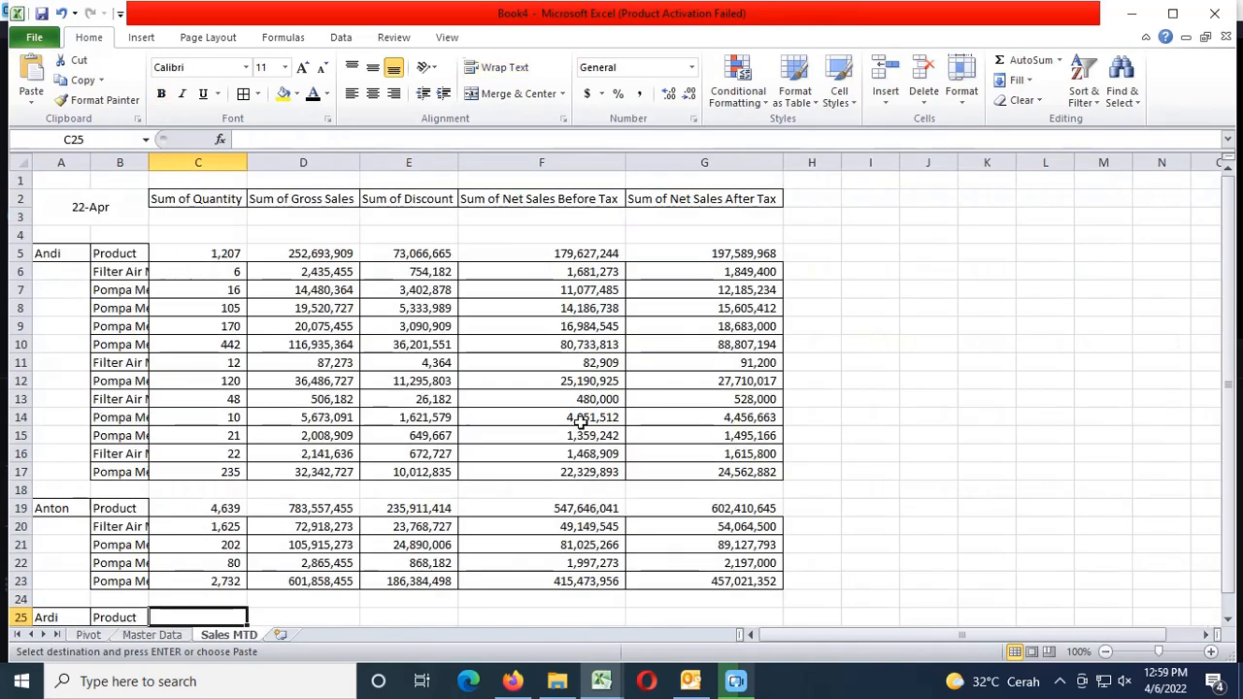
pyautogui.press('Down')
pyautogui.press('Left')
pyautogui.press('Return')
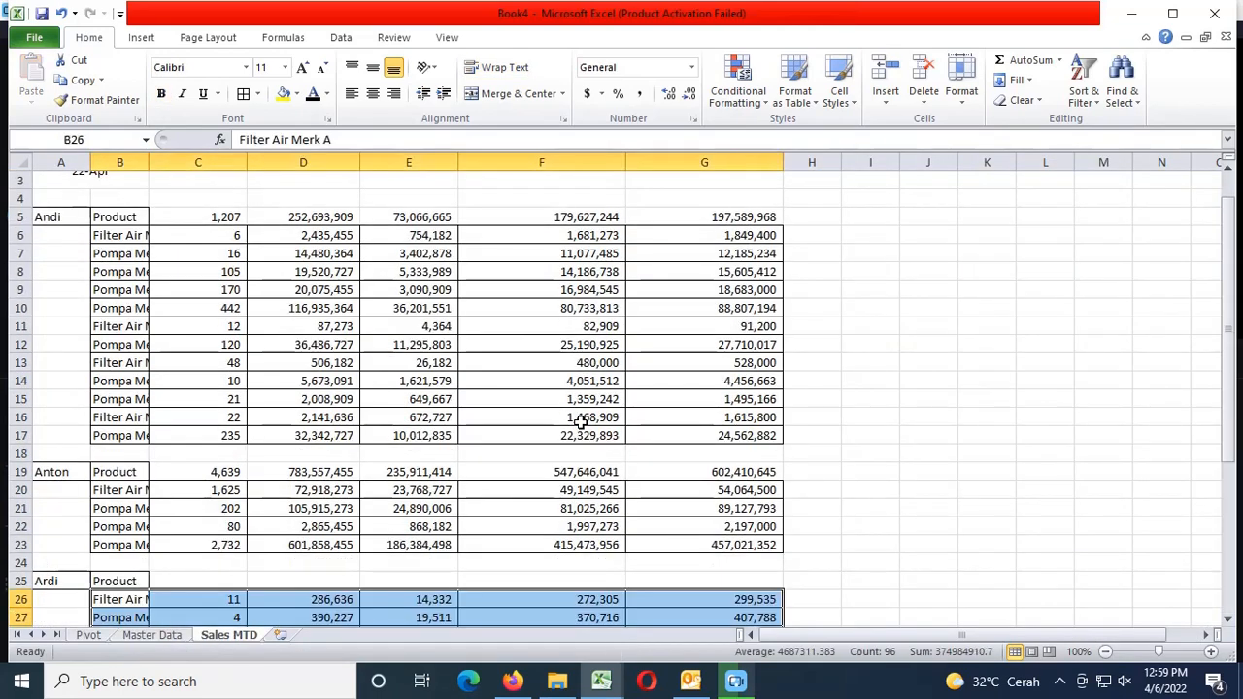
# Total the third sales rep's quantities in cell C25 with =SUM(C26:C41)
pyautogui.scroll(-3, 579, 420)
pyautogui.click(176, 416)
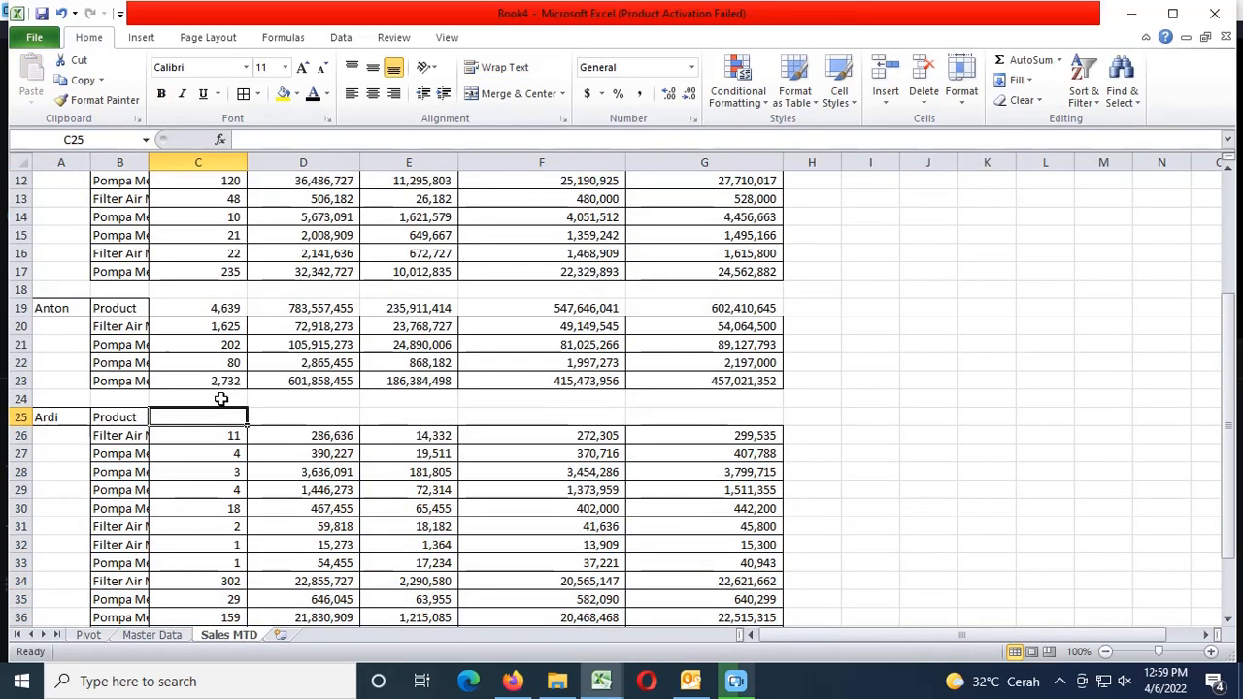
pyautogui.write('=sum(')
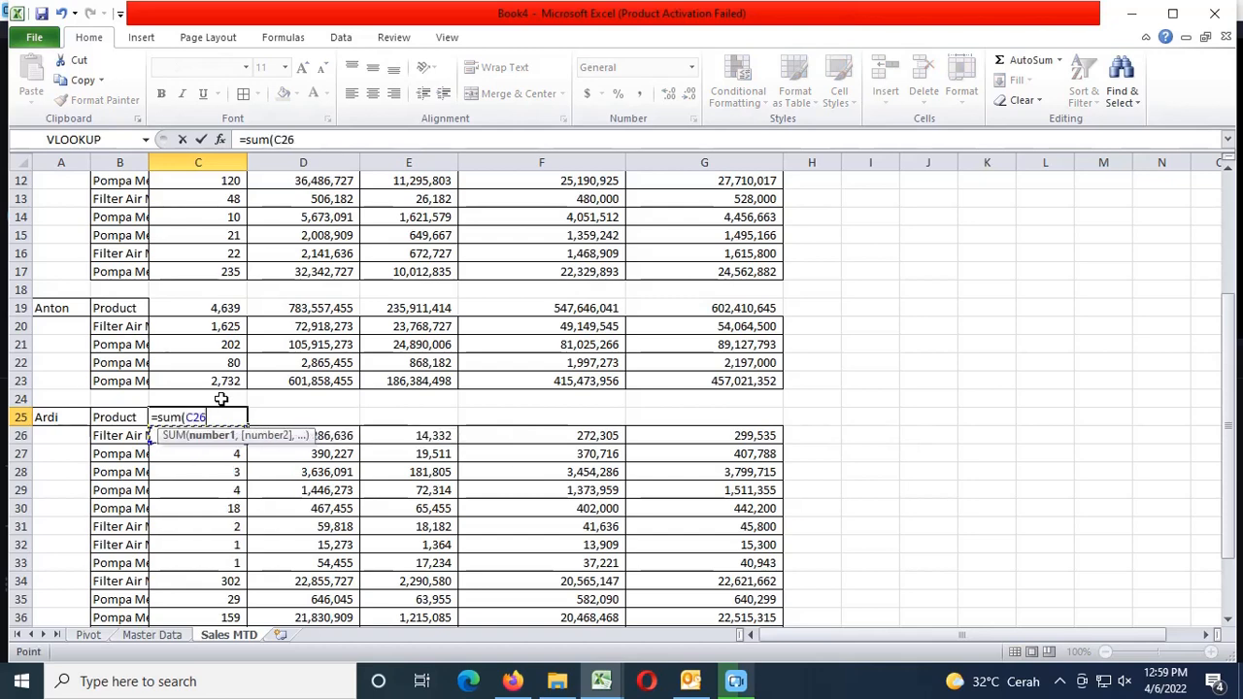
pyautogui.hotkey('ctrl', 'shift', 'Down')
pyautogui.write(')')
pyautogui.press('Return')
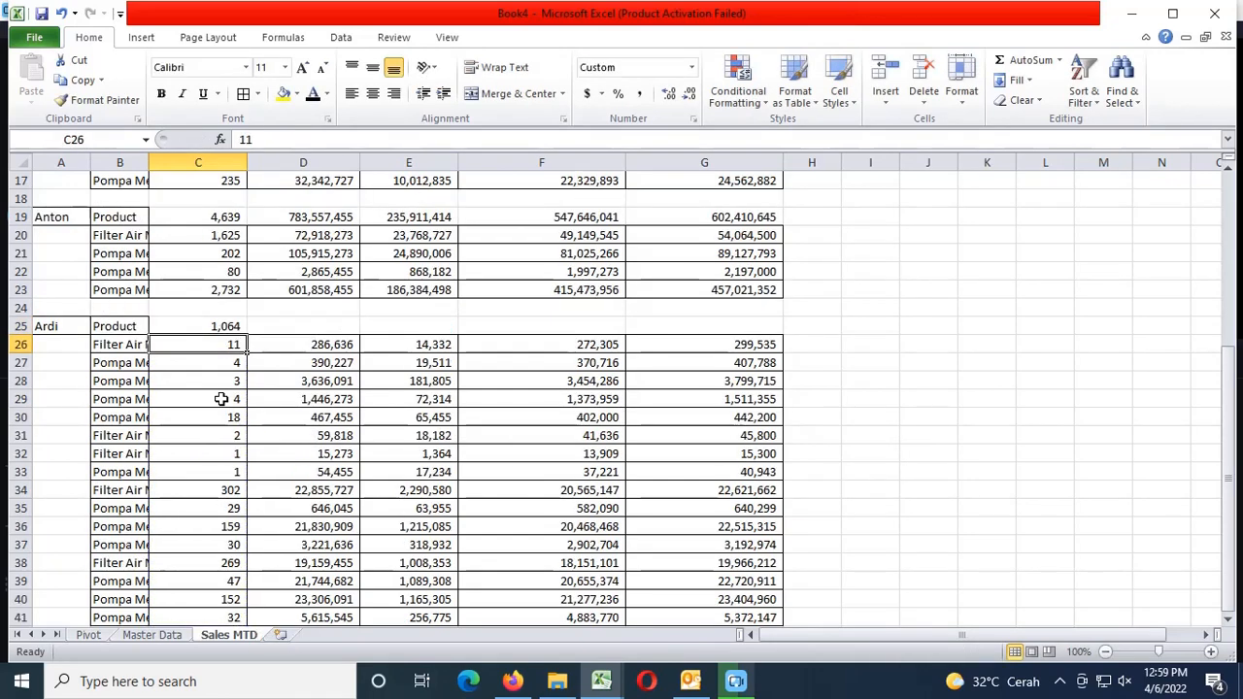
# Copy the total formula from C25 across D25:G25 for the remaining value columns
pyautogui.press('Up')
pyautogui.hotkey('ctrl', 'c')
pyautogui.press('Right')
pyautogui.hotkey('shift', 'Right')
pyautogui.hotkey('shift', 'Right')
pyautogui.hotkey('shift', 'Right')
pyautogui.press('Return')
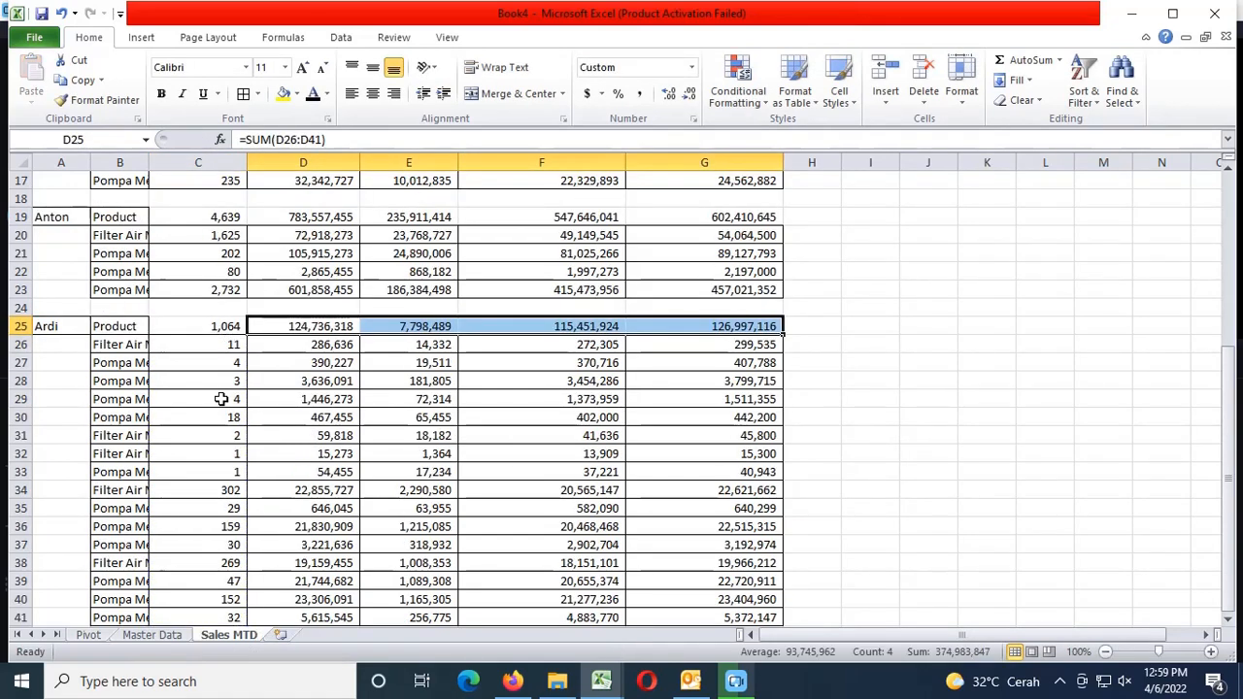
# Copy the Product header from B25 to B43 to start the fourth sales rep's block
pyautogui.press('Left')
pyautogui.press('Left')
pyautogui.hotkey('ctrl', 'c')
pyautogui.hotkey('ctrl', 'Down')
pyautogui.press('Down')
pyautogui.press('Down')
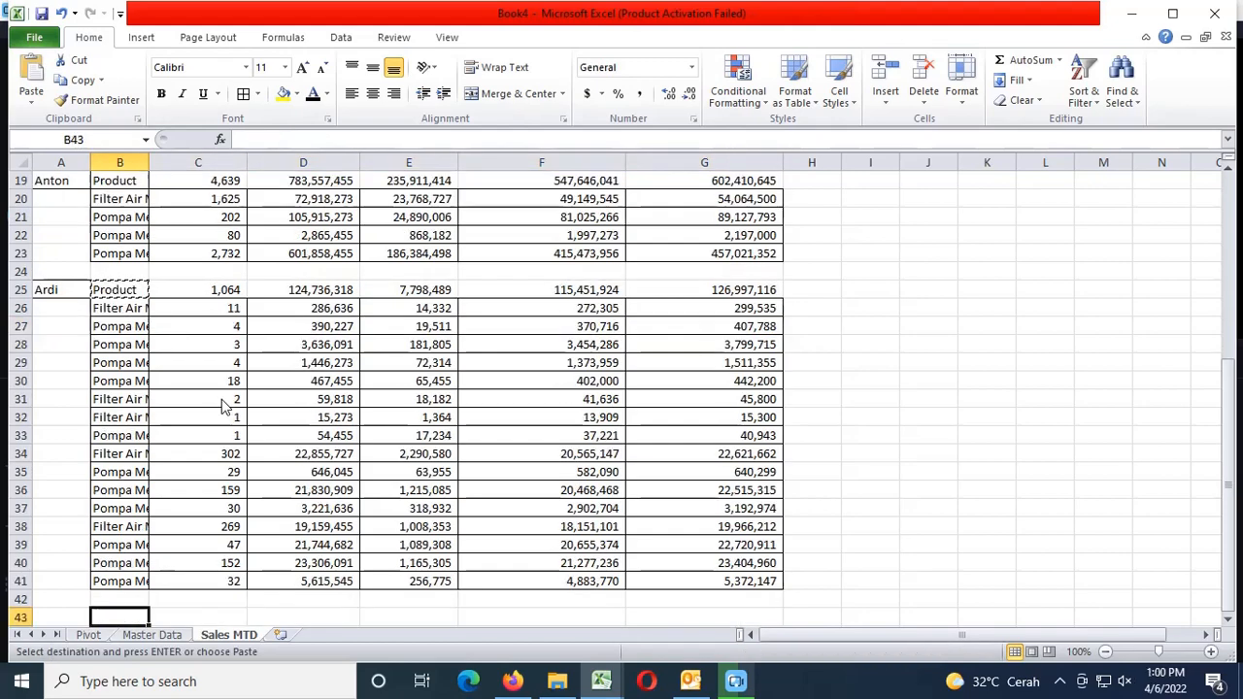
pyautogui.press('Return')
# Copy the fourth sales rep's name from L36 of the Pivot sheet into cell A43 of the Sales MTD sheet
pyautogui.hotkey('ctrl', 'pageup')
pyautogui.hotkey('ctrl', 'pageup')
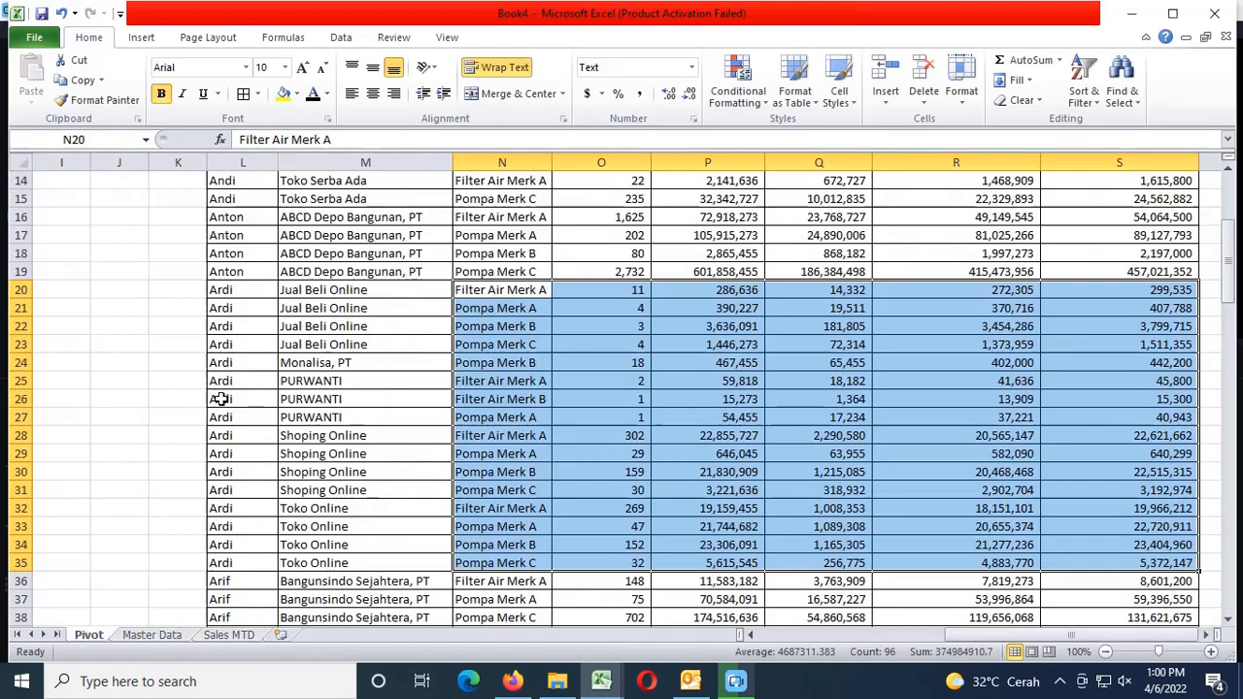
pyautogui.scroll(-4, 222, 398)
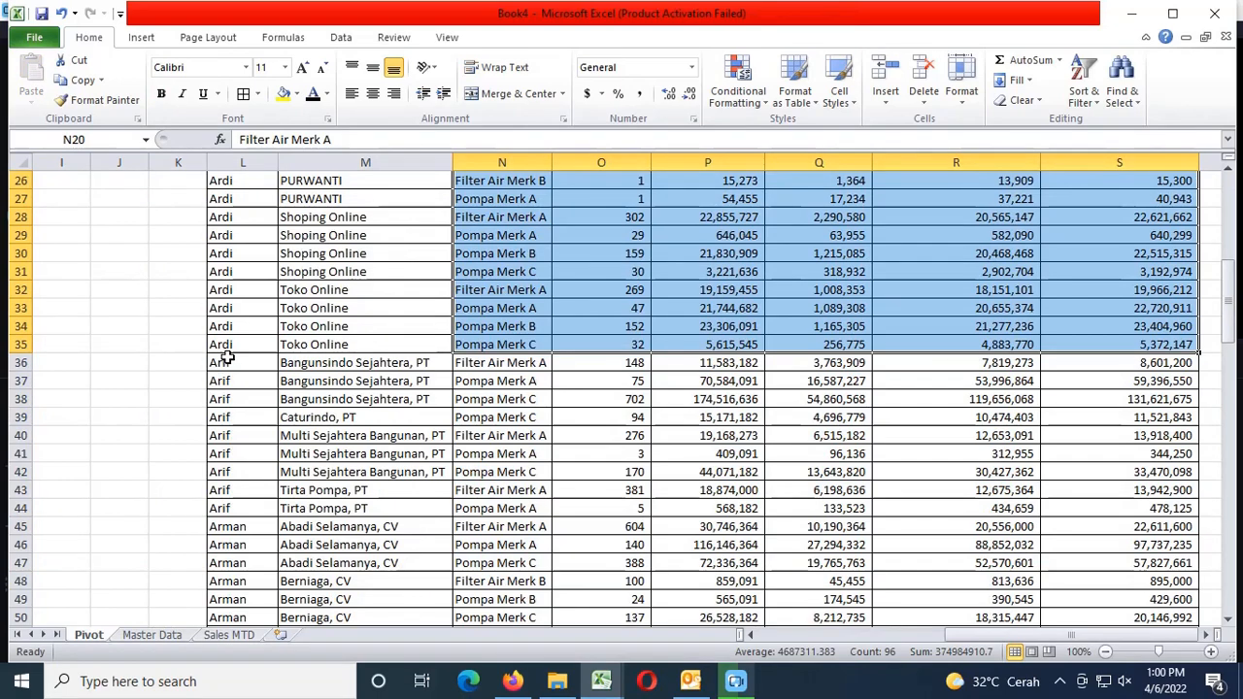
pyautogui.click(225, 360)
pyautogui.hotkey('ctrl', 'c')
pyautogui.click(229, 635)
pyautogui.click(65, 579)
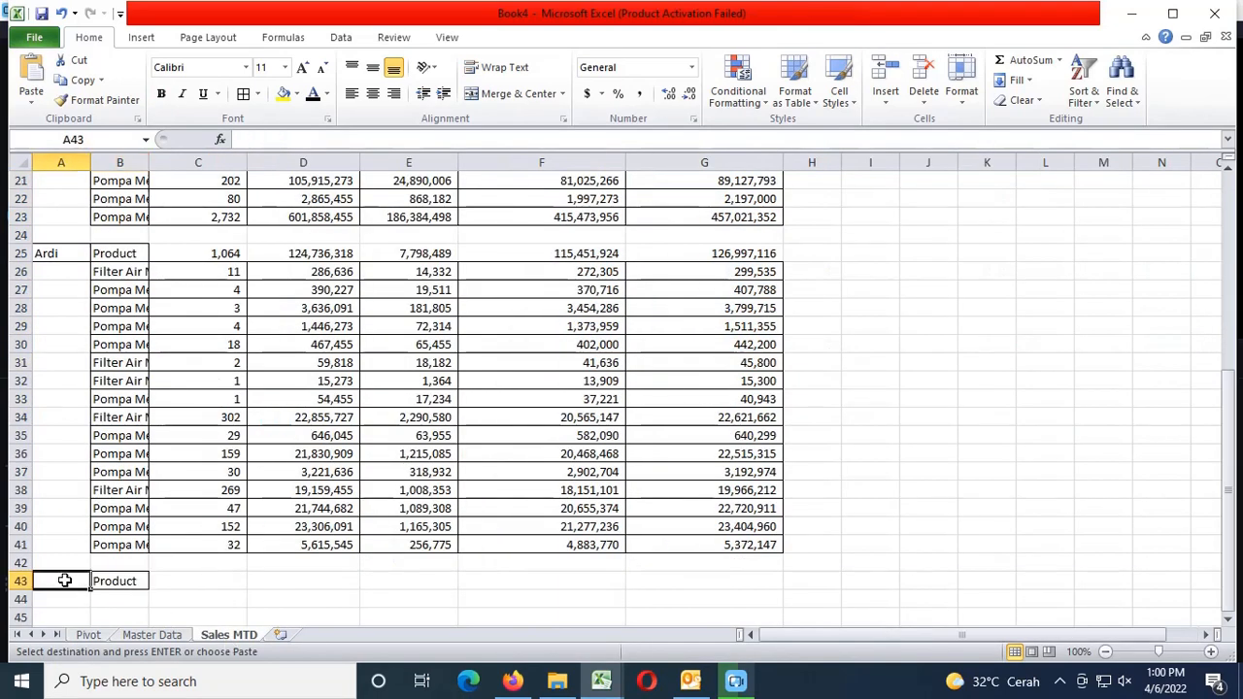
# Copy the fourth sales rep's product rows N36:S44 from the Pivot sheet into the Sales MTD sheet starting at B44
pyautogui.click(100, 635)
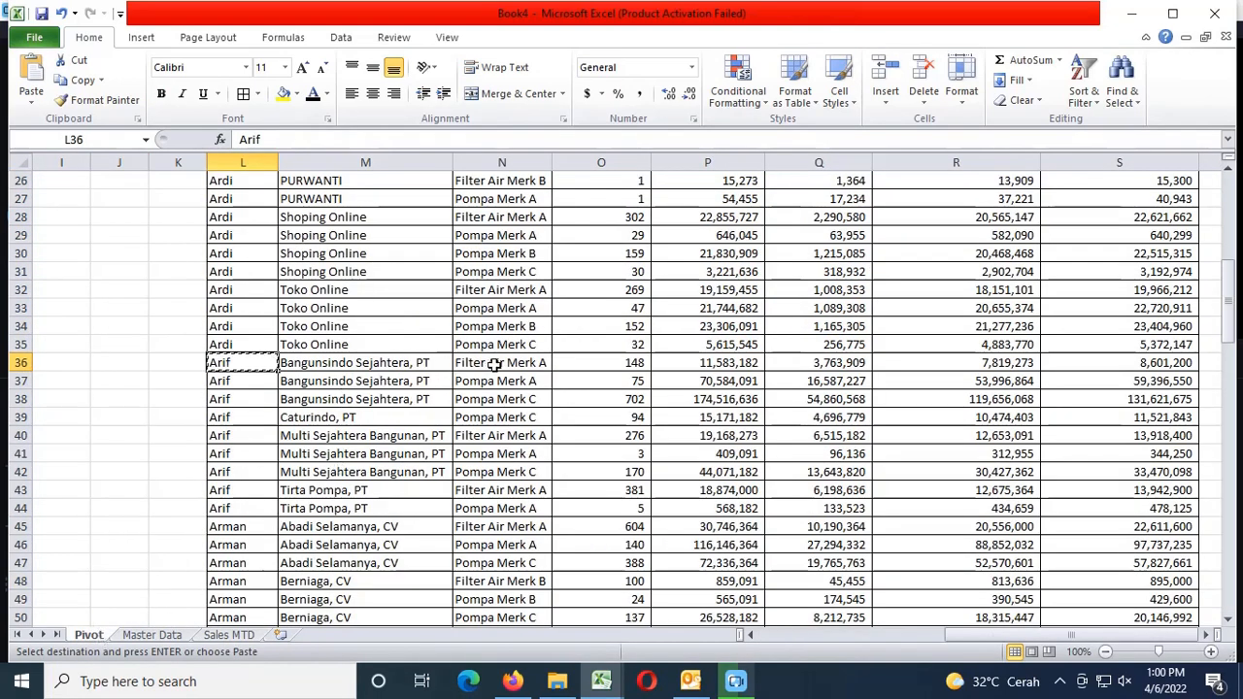
pyautogui.moveTo(494, 363); pyautogui.dragTo(477, 507)
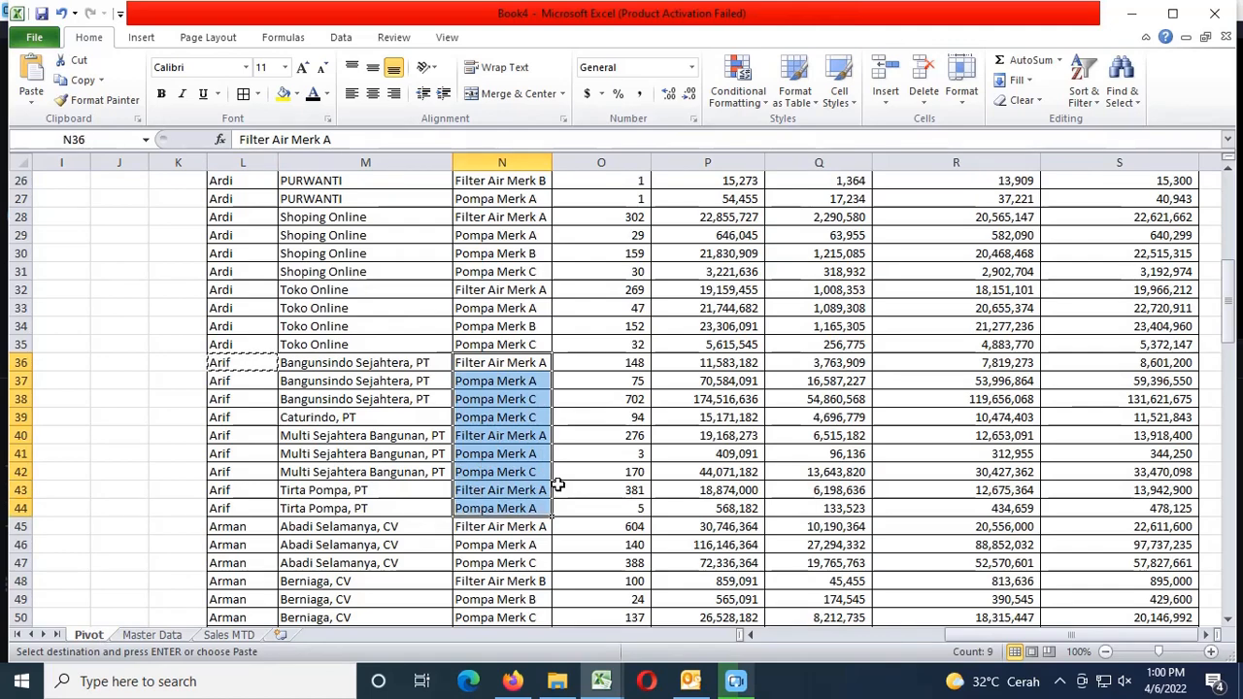
pyautogui.hotkey('ctrl', 'shift', 'Right')
pyautogui.hotkey('ctrl', 'c')
pyautogui.hotkey('ctrl', 'pagedown')
pyautogui.hotkey('ctrl', 'pagedown')
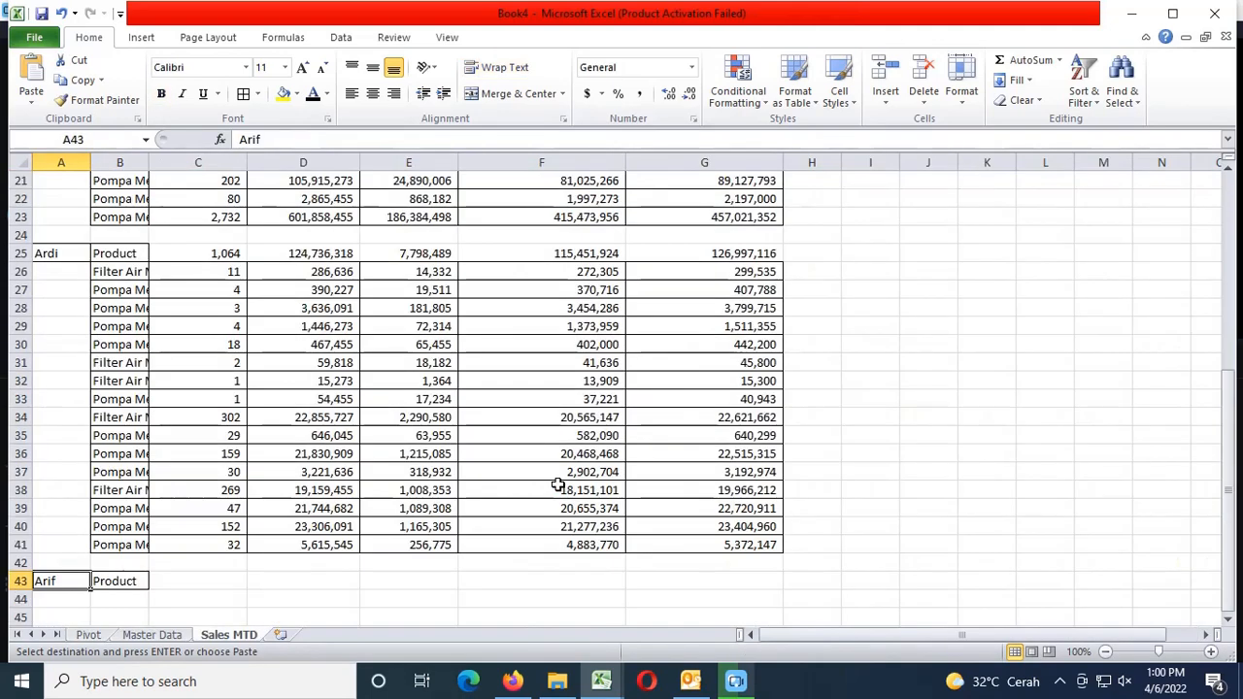
pyautogui.press('Right')
pyautogui.press('Down')
pyautogui.press('Return')
# Total the fourth sales rep's quantities in cell C43 with =SUM(C44:C52)
pyautogui.press('Up')
pyautogui.press('Right')
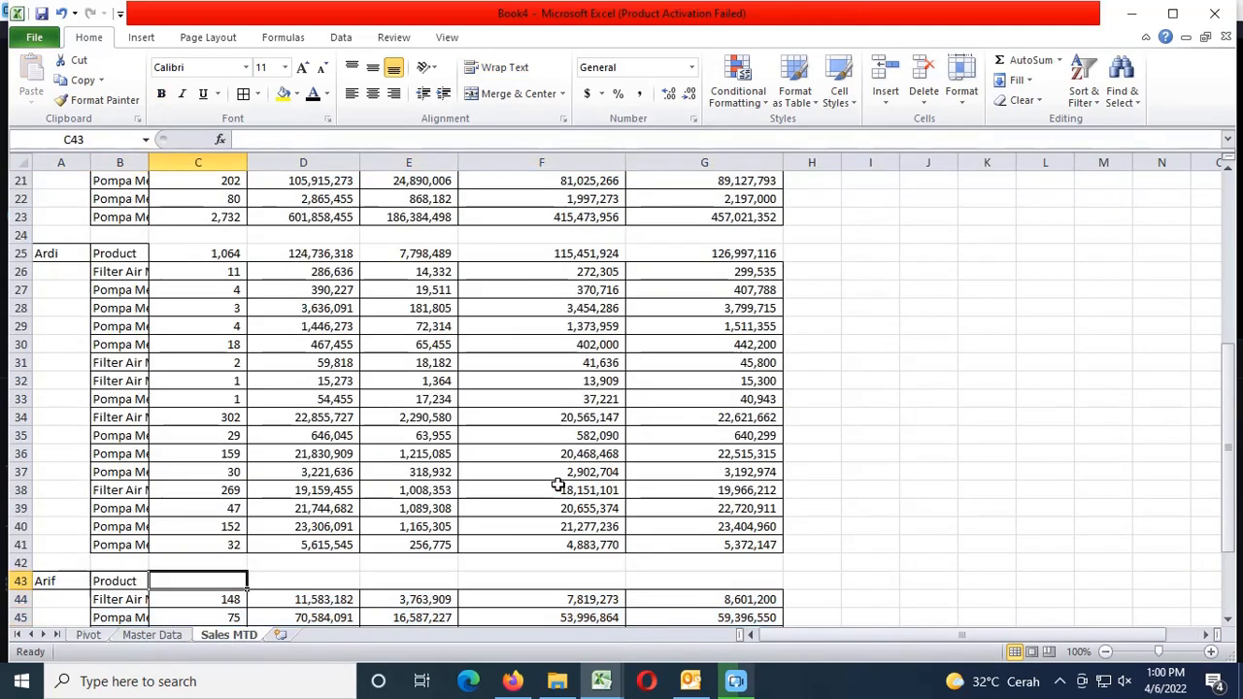
pyautogui.write('=sum')
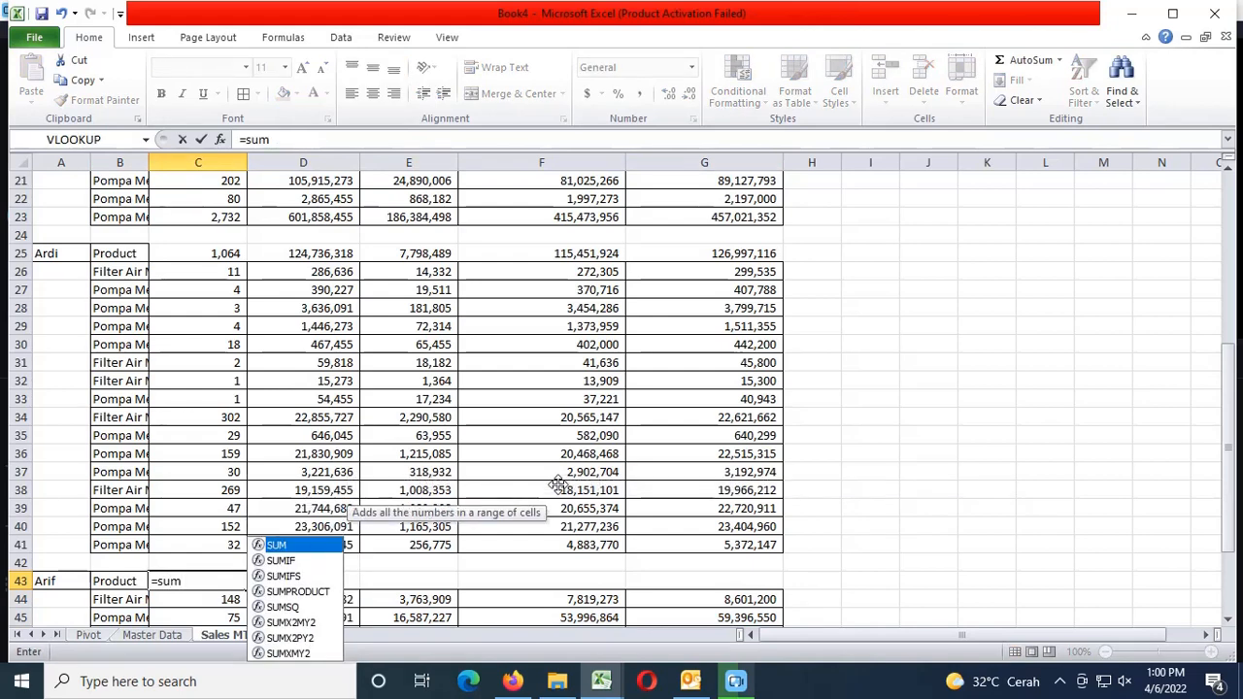
pyautogui.write('(')
pyautogui.hotkey('ctrl', 'shift', 'Down')
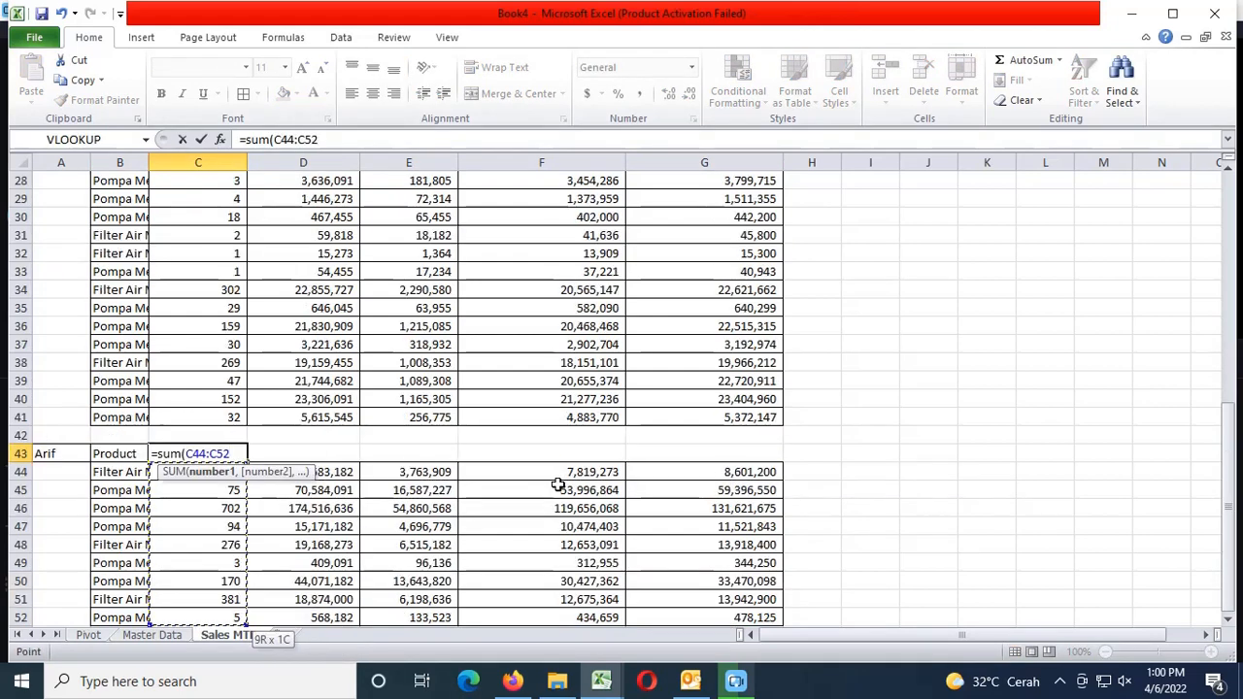
pyautogui.write(')')
pyautogui.hotkey('ctrl', 'Return')
# Copy the total formula from C43 across D43:G43 for the remaining value columns
pyautogui.hotkey('ctrl', 'c')
pyautogui.press('Right')
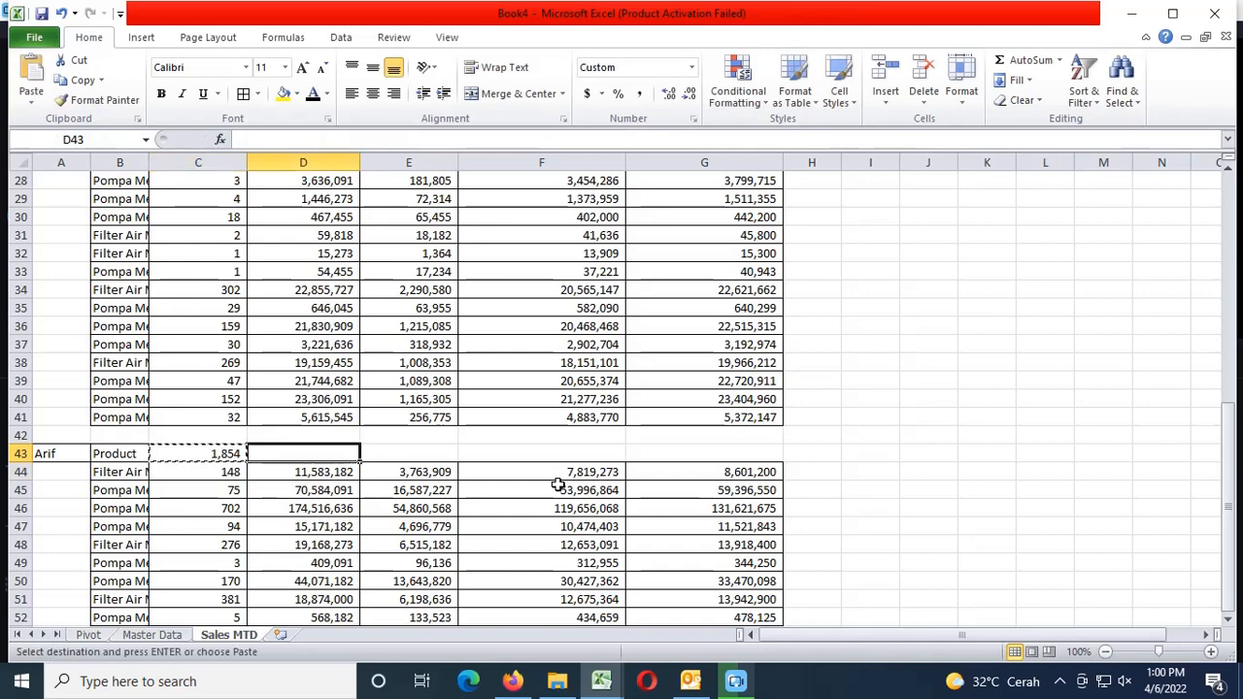
pyautogui.hotkey('shift', 'Right')
pyautogui.hotkey('shift', 'Right')
pyautogui.hotkey('shift', 'Right')
pyautogui.press('Return')
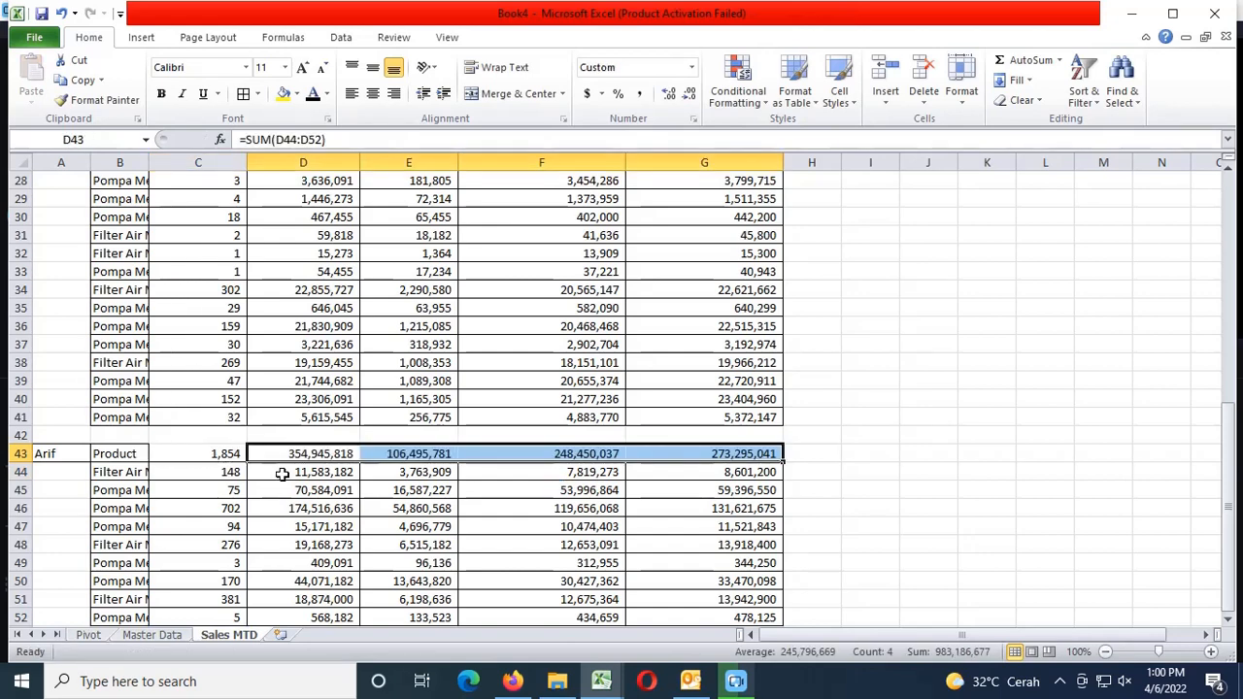
# Copy the Product header from B43 to B54 to start the fifth sales rep's block
pyautogui.scroll(-2, 282, 472)
pyautogui.click(118, 345)
pyautogui.hotkey('ctrl', 'c')
pyautogui.click(121, 545)
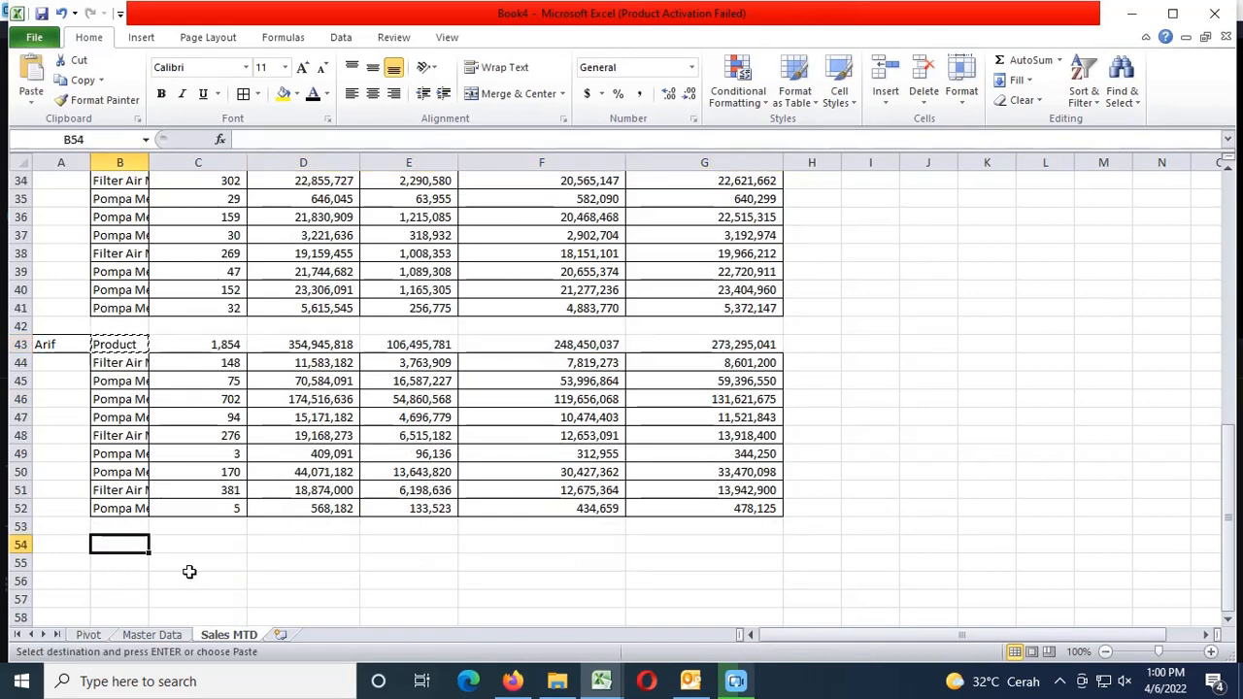
pyautogui.hotkey('ctrl', 'v')
pyautogui.press('Escape')
# Copy the fifth sales rep's name from L45 of the Pivot sheet into cell A54 of the Sales MTD sheet
pyautogui.click(89, 635)
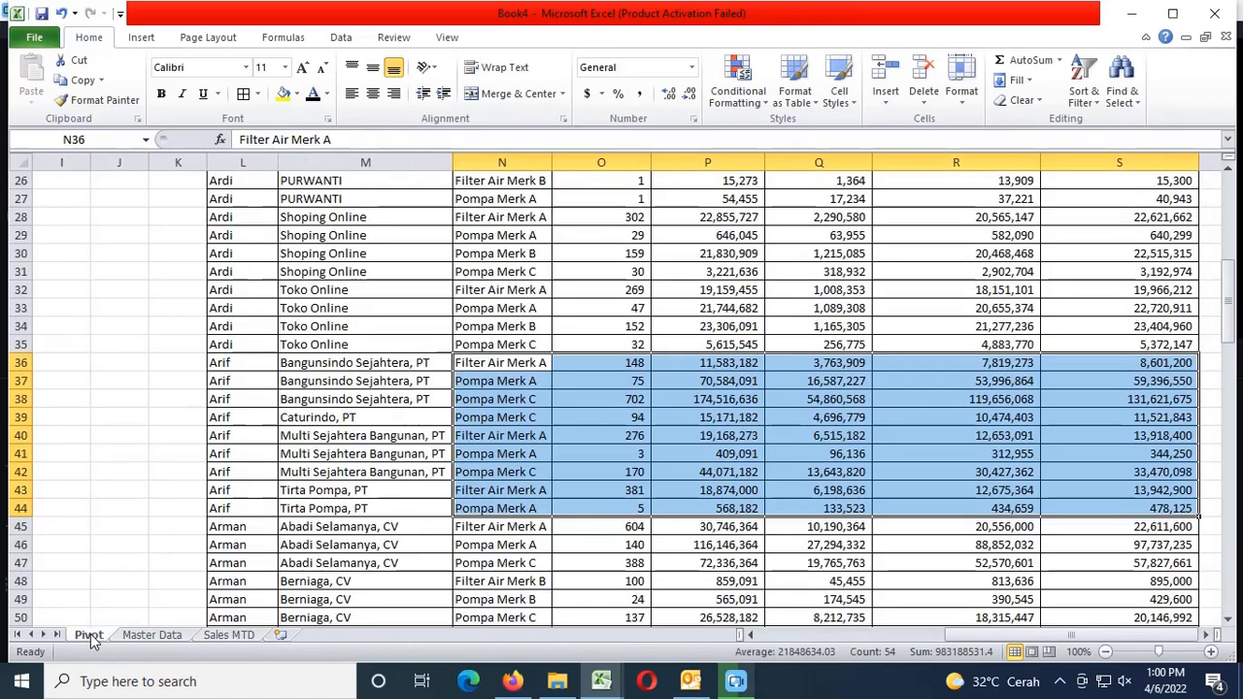
pyautogui.click(241, 526)
pyautogui.hotkey('ctrl', 'c')
pyautogui.scroll(-4, 367, 554)
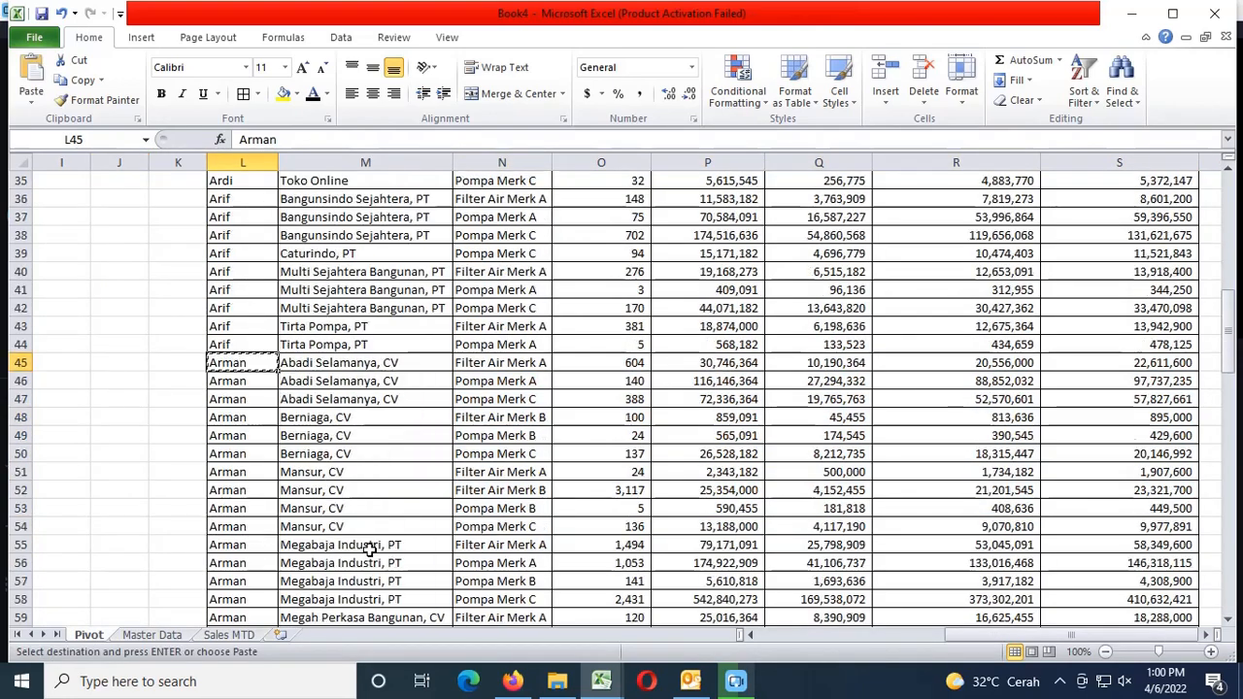
pyautogui.click(230, 635)
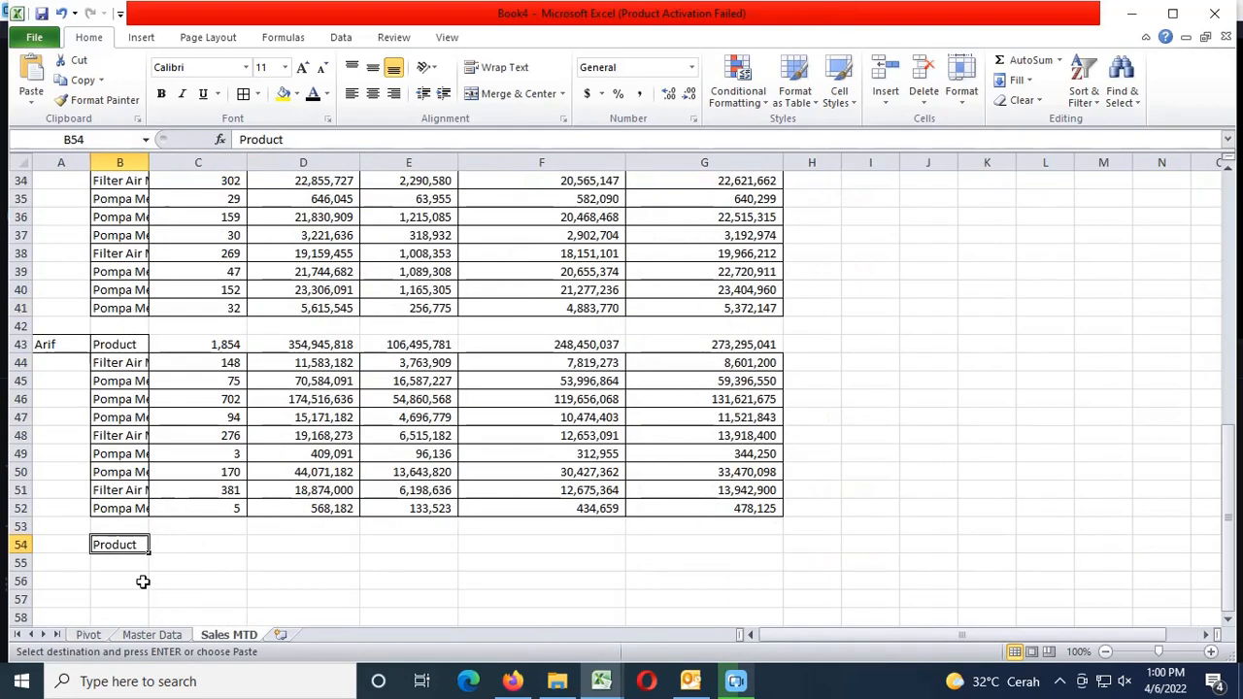
pyautogui.click(61, 542)
pyautogui.hotkey('ctrl', 'v')
# Copy the fifth sales rep's product rows N45:S64 from the Pivot sheet into the Sales MTD sheet starting at B55
pyautogui.click(87, 635)
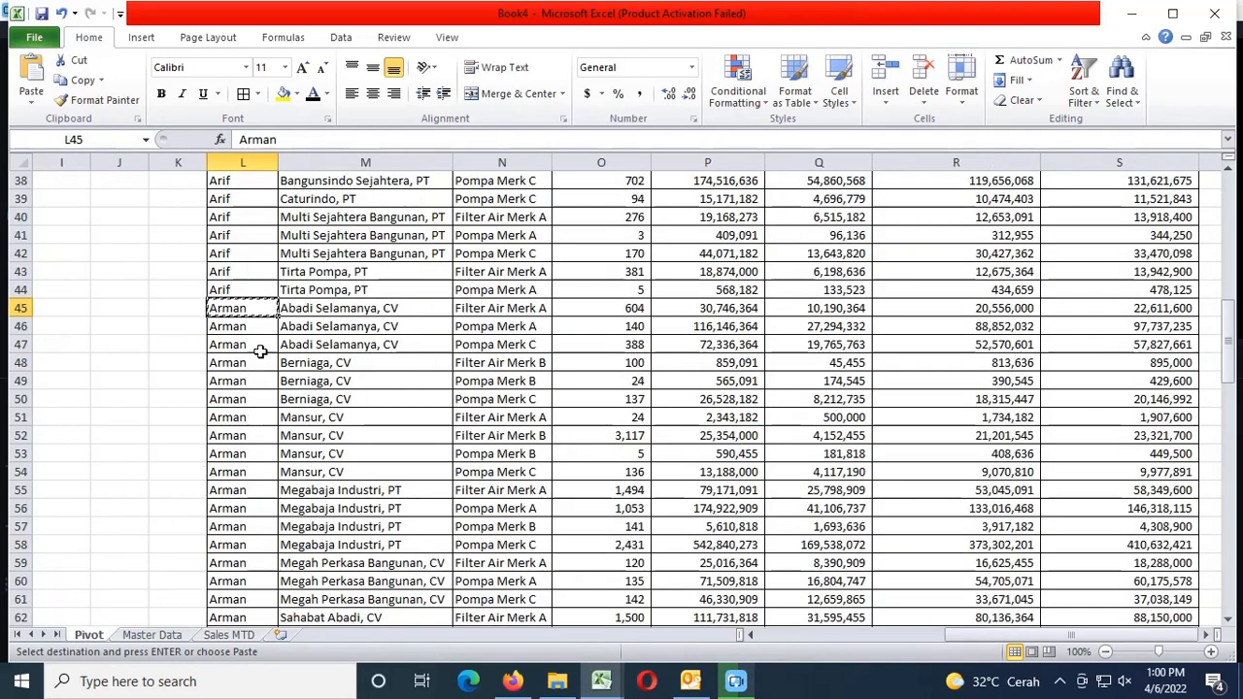
pyautogui.press('Right')
pyautogui.press('Right')
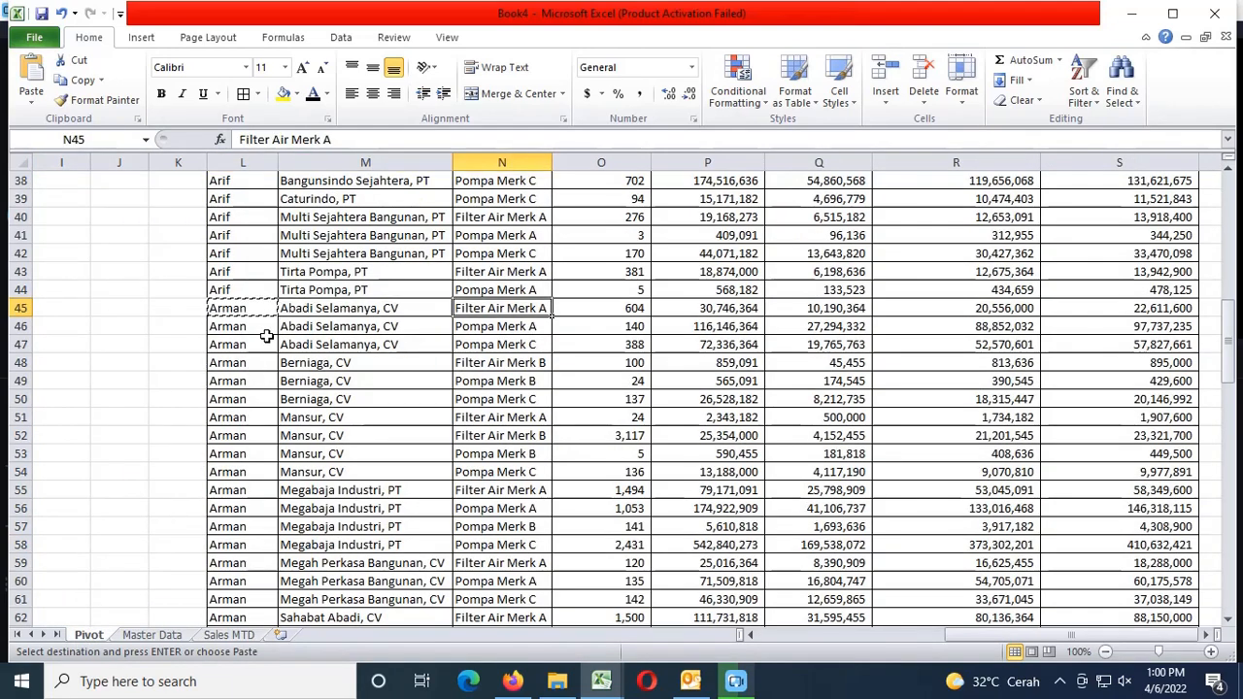
pyautogui.hotkey('shift', 'Down')
pyautogui.hotkey('shift', 'Down')
pyautogui.hotkey('shift', 'Down')
pyautogui.hotkey('shift', 'Down')
pyautogui.hotkey('shift', 'Down')
pyautogui.hotkey('shift', 'Down')
pyautogui.hotkey('shift', 'Down')
pyautogui.hotkey('shift', 'Down')
pyautogui.hotkey('shift', 'Down')
pyautogui.hotkey('shift', 'Down')
pyautogui.hotkey('shift', 'Down')
pyautogui.hotkey('shift', 'Down')
pyautogui.hotkey('shift', 'Down')
pyautogui.hotkey('shift', 'Down')
pyautogui.hotkey('shift', 'Down')
pyautogui.hotkey('shift', 'Down')
pyautogui.hotkey('shift', 'Down')
pyautogui.hotkey('shift', 'Down')
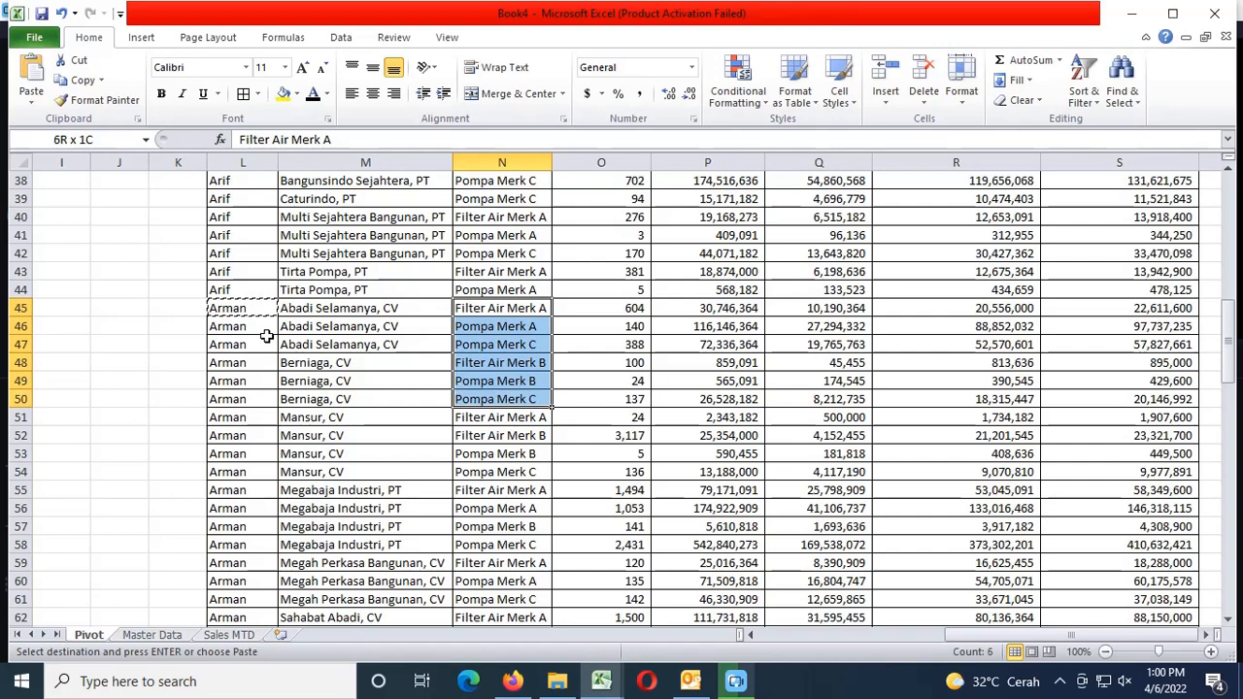
pyautogui.hotkey('shift', 'Down')
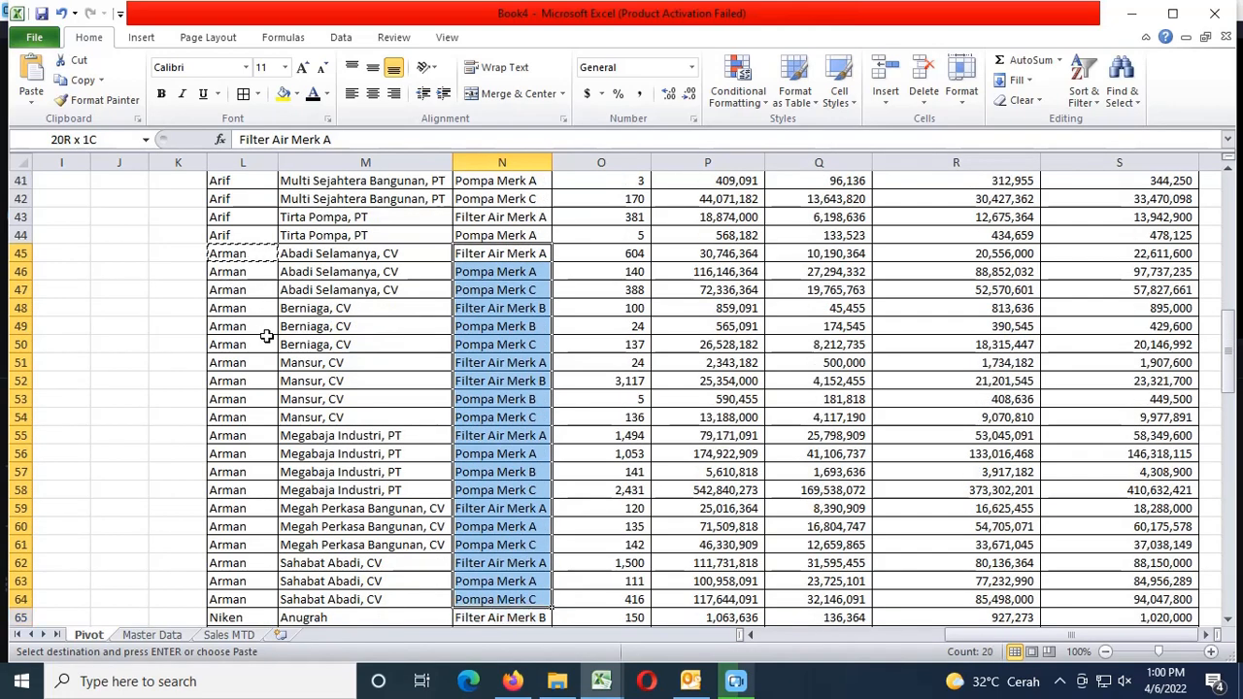
pyautogui.hotkey('ctrl', 'shift', 'Right')
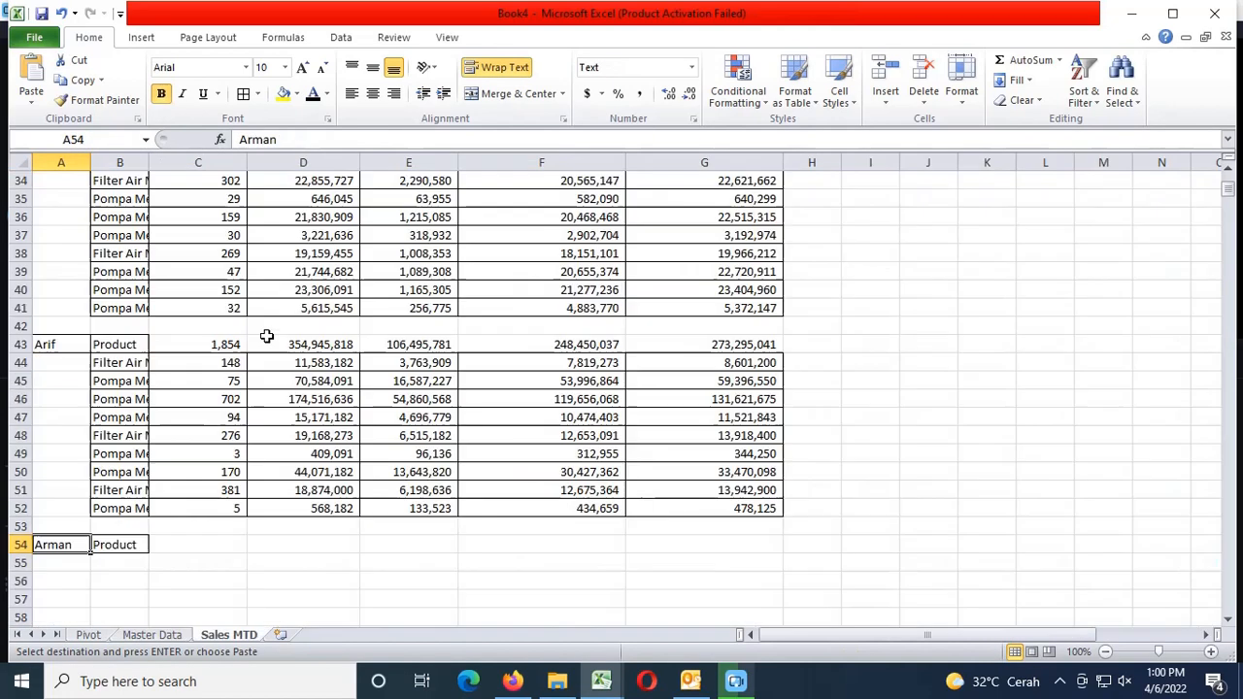
pyautogui.hotkey('ctrl', 'pagedown')
pyautogui.hotkey('ctrl', 'pagedown')
pyautogui.press('Down')
pyautogui.press('Right')
pyautogui.press('Return')
# Total the fifth sales rep's quantities in cell C54 with =SUM(C55:C74)
pyautogui.press('Up')
pyautogui.press('Right')
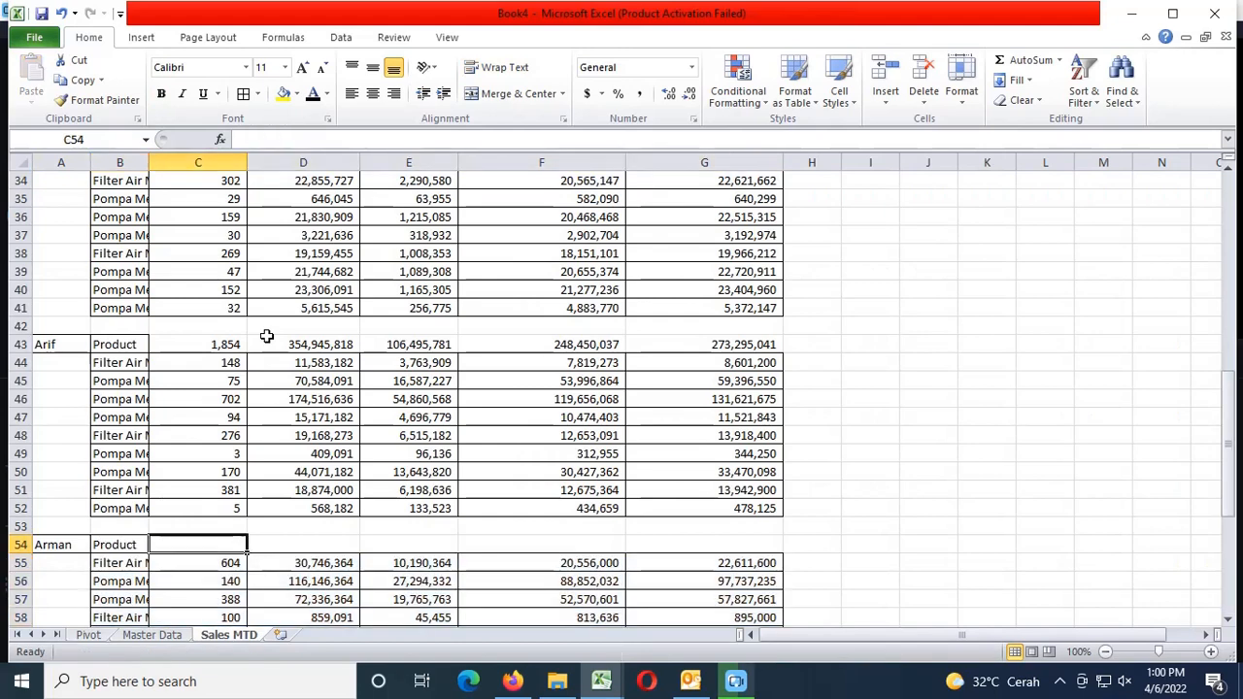
pyautogui.write('=sum(')
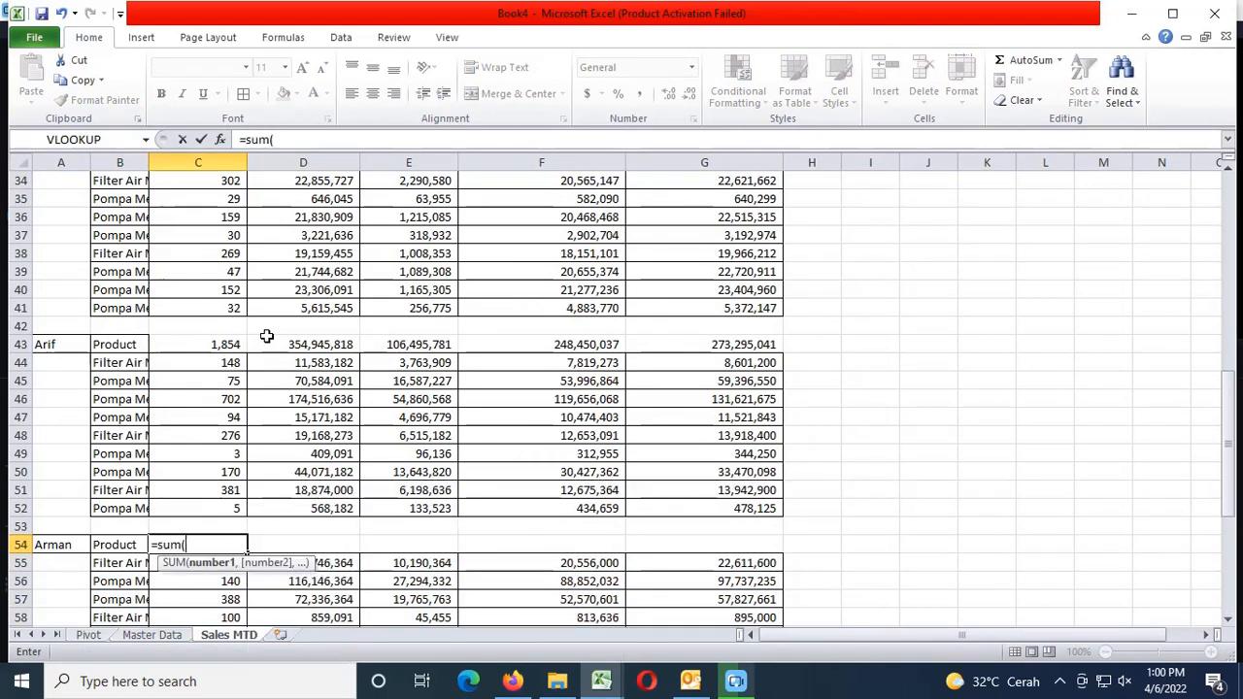
pyautogui.hotkey('ctrl', 'shift', 'Down')
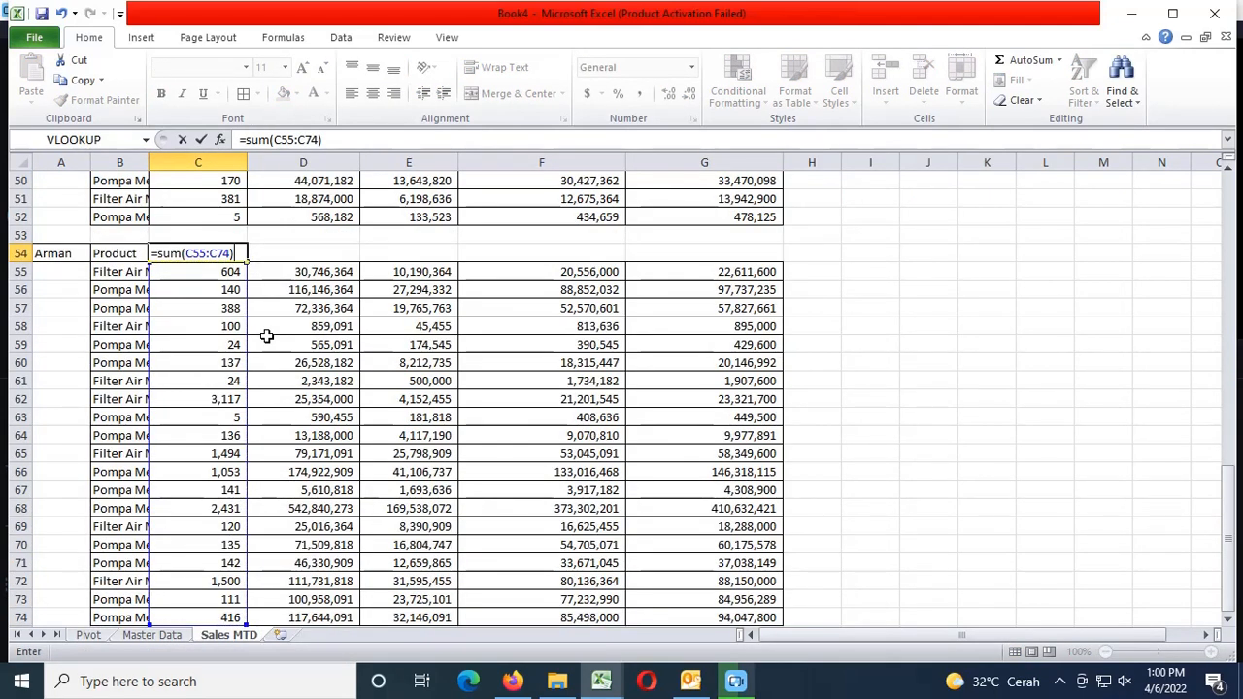
pyautogui.hotkey('ctrl', 'Return')
# Copy the total formula from C54 across D54:G54 for the remaining value columns
pyautogui.hotkey('ctrl', 'c')
pyautogui.press('Right')
pyautogui.hotkey('shift', 'Right')
pyautogui.hotkey('shift', 'Right')
pyautogui.hotkey('shift', 'Right')
pyautogui.hotkey('ctrl', 'v')
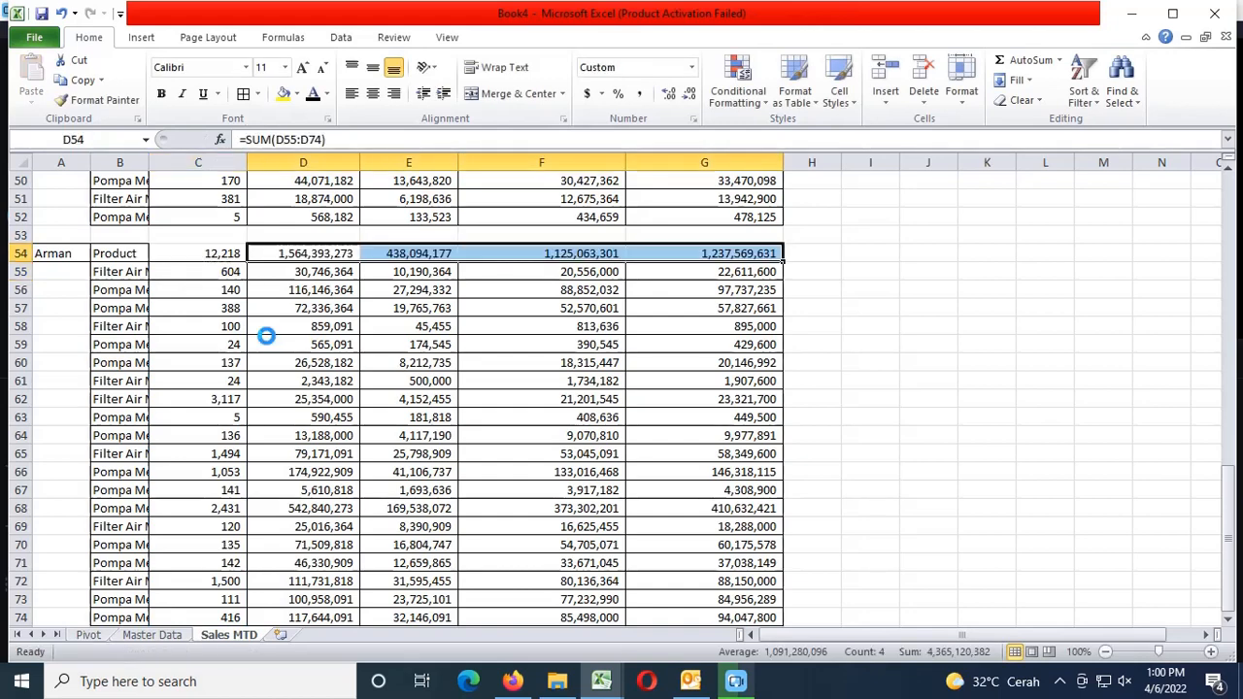
# Copy the Product label from B54 into cell B76 to head the sixth sales rep's block
pyautogui.press('Left')
pyautogui.press('Left')
pyautogui.hotkey('ctrl', 'c')
pyautogui.hotkey('ctrl', 'Down')
pyautogui.press('Down')
pyautogui.press('Down')
pyautogui.press('Down')
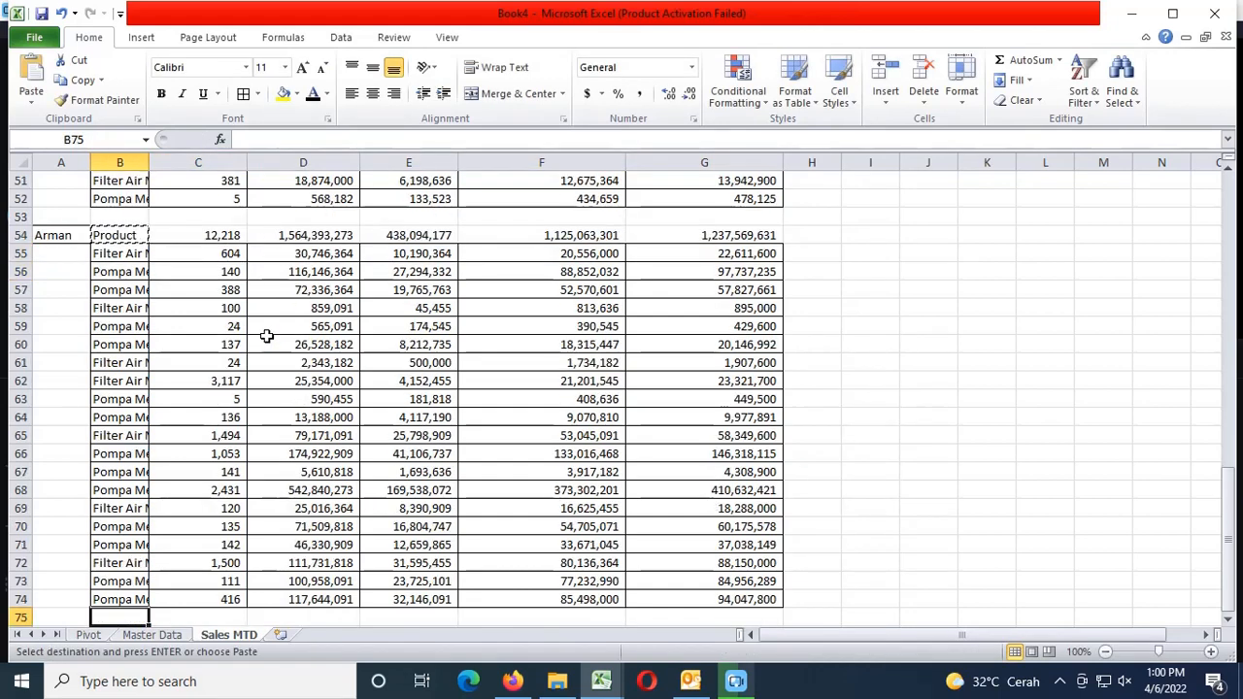
pyautogui.press('Up')
pyautogui.press('Return')
# Copy the sixth sales rep's name from L65 of the Pivot sheet into cell A76 of the Sales MTD sheet
pyautogui.hotkey('ctrl', 'pageup')
pyautogui.hotkey('ctrl', 'pageup')
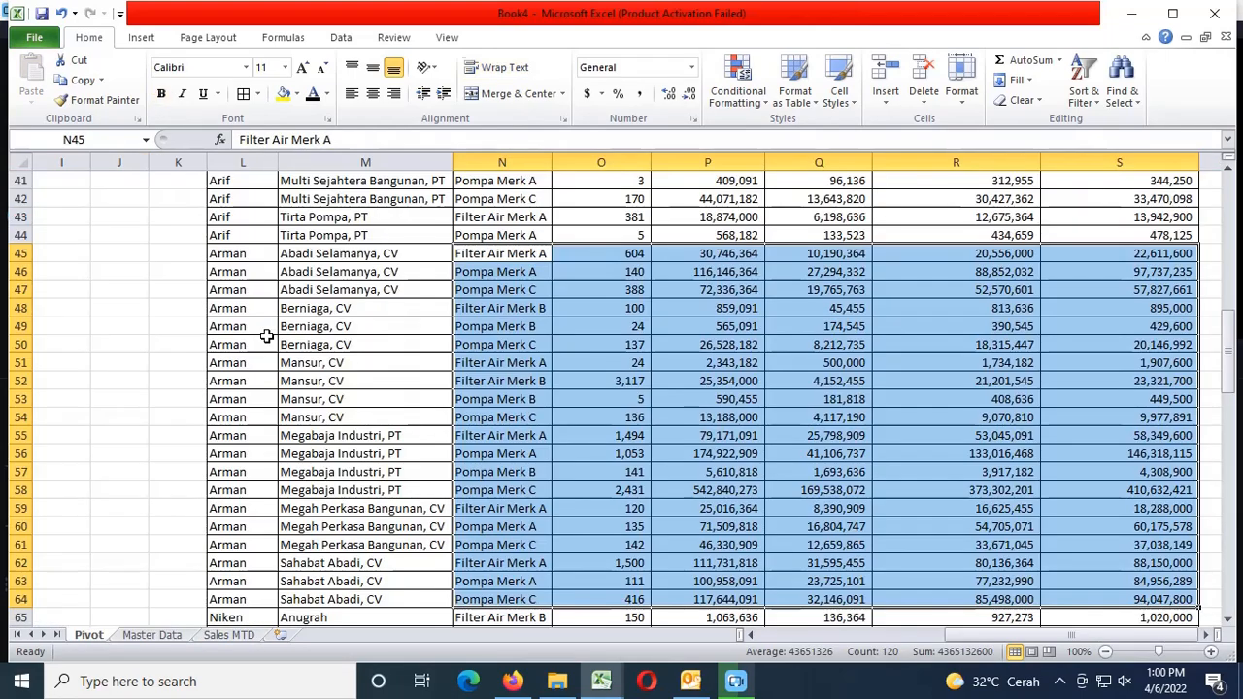
pyautogui.scroll(-6, 266, 336)
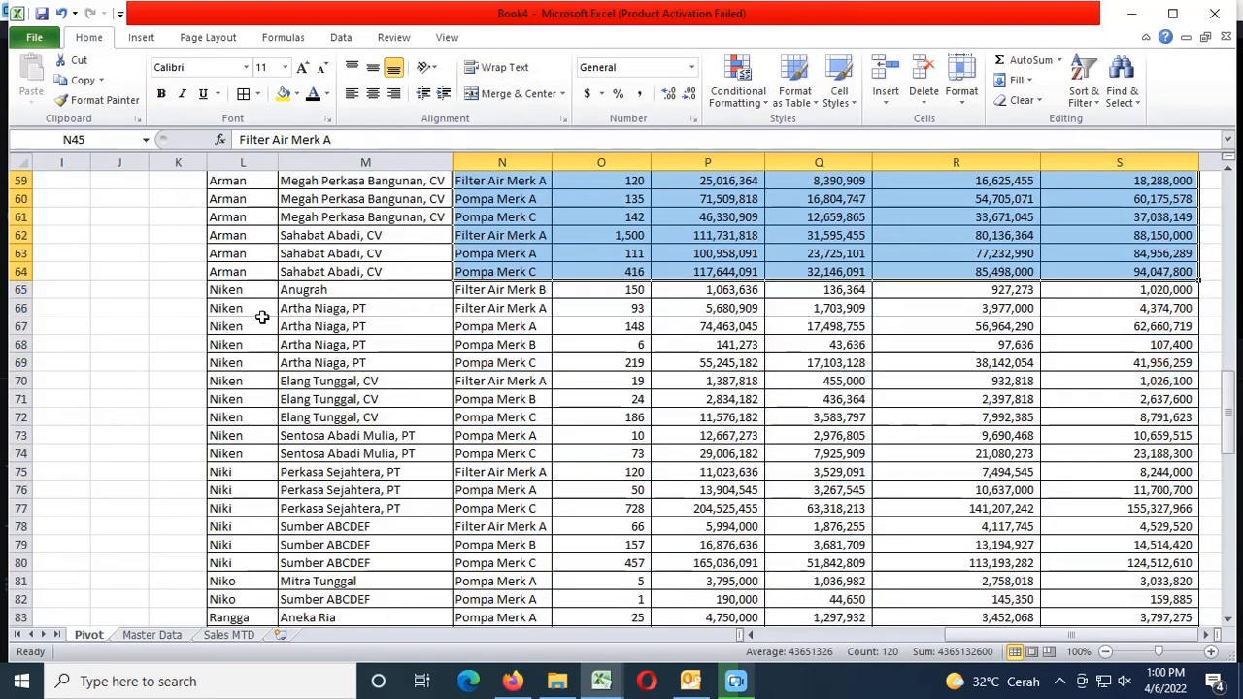
pyautogui.click(262, 286)
pyautogui.hotkey('ctrl', 'c')
pyautogui.hotkey('ctrl', 'pagedown')
pyautogui.hotkey('ctrl', 'pagedown')
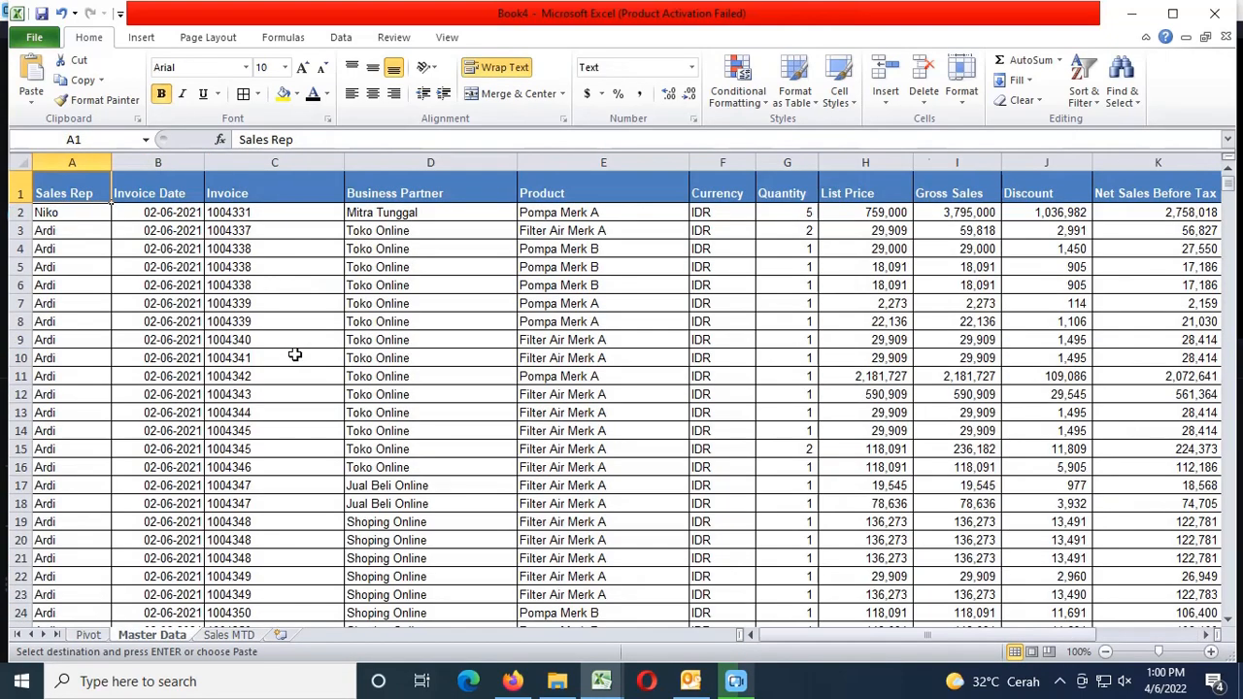
pyautogui.press('Left')
pyautogui.hotkey('ctrl', 'v')
pyautogui.press('Escape')
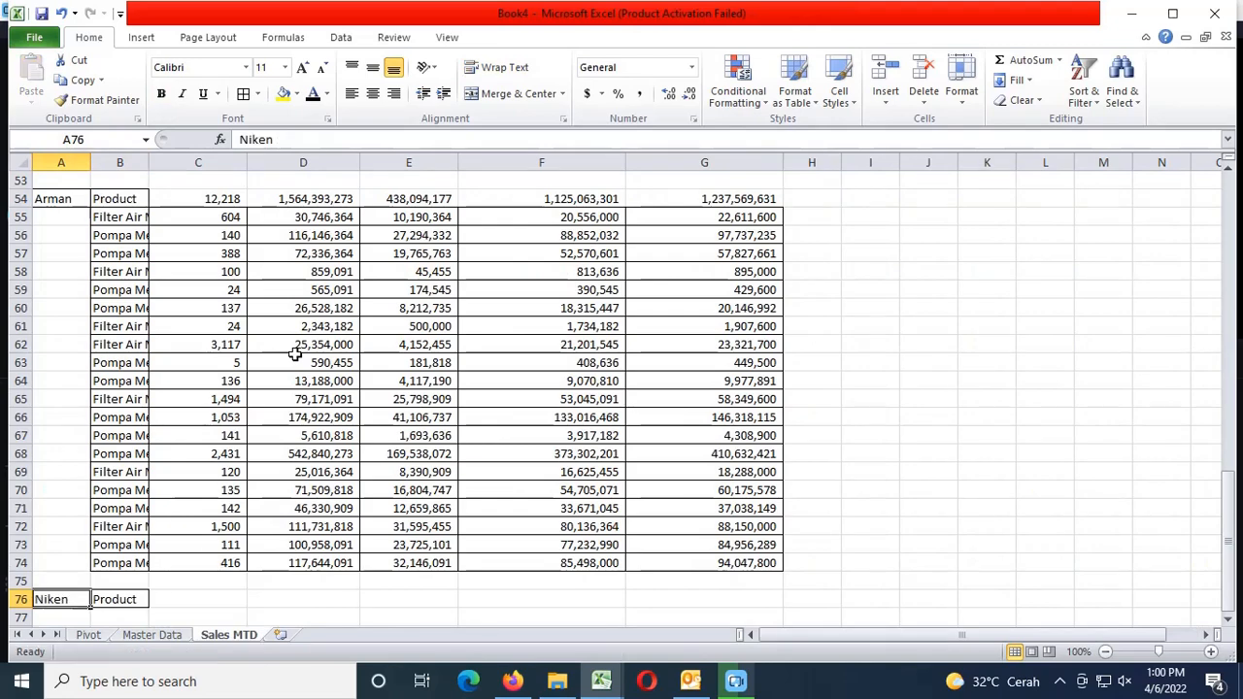
# Copy the sixth sales rep's product rows N65:S74 from the Pivot sheet into the Sales MTD sheet starting at B77
pyautogui.hotkey('ctrl', 'pageup')
pyautogui.hotkey('ctrl', 'pageup')
pyautogui.press('Right')
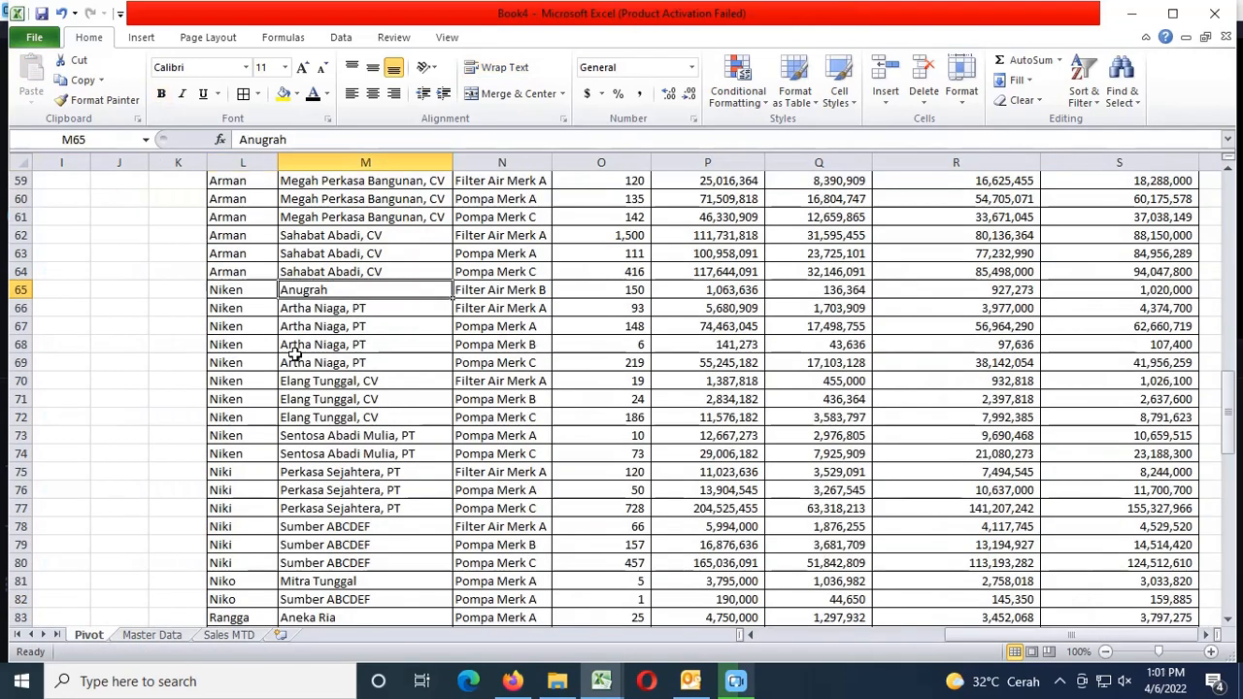
pyautogui.press('Right')
pyautogui.hotkey('shift', 'Down')
pyautogui.hotkey('shift', 'Down')
pyautogui.hotkey('shift', 'Down')
pyautogui.hotkey('shift', 'Down')
pyautogui.hotkey('shift', 'Down')
pyautogui.hotkey('shift', 'Down')
pyautogui.hotkey('shift', 'Down')
pyautogui.hotkey('shift', 'Down')
pyautogui.hotkey('shift', 'Down')
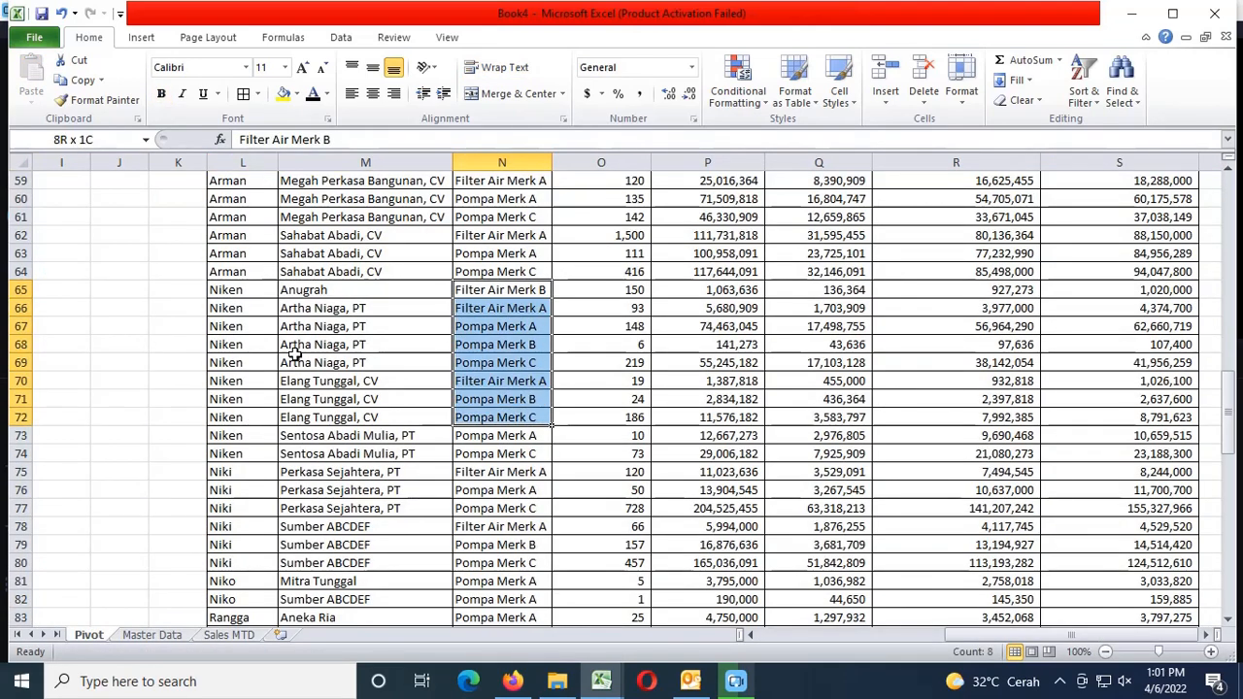
pyautogui.hotkey('ctrl', 'shift', 'Right')
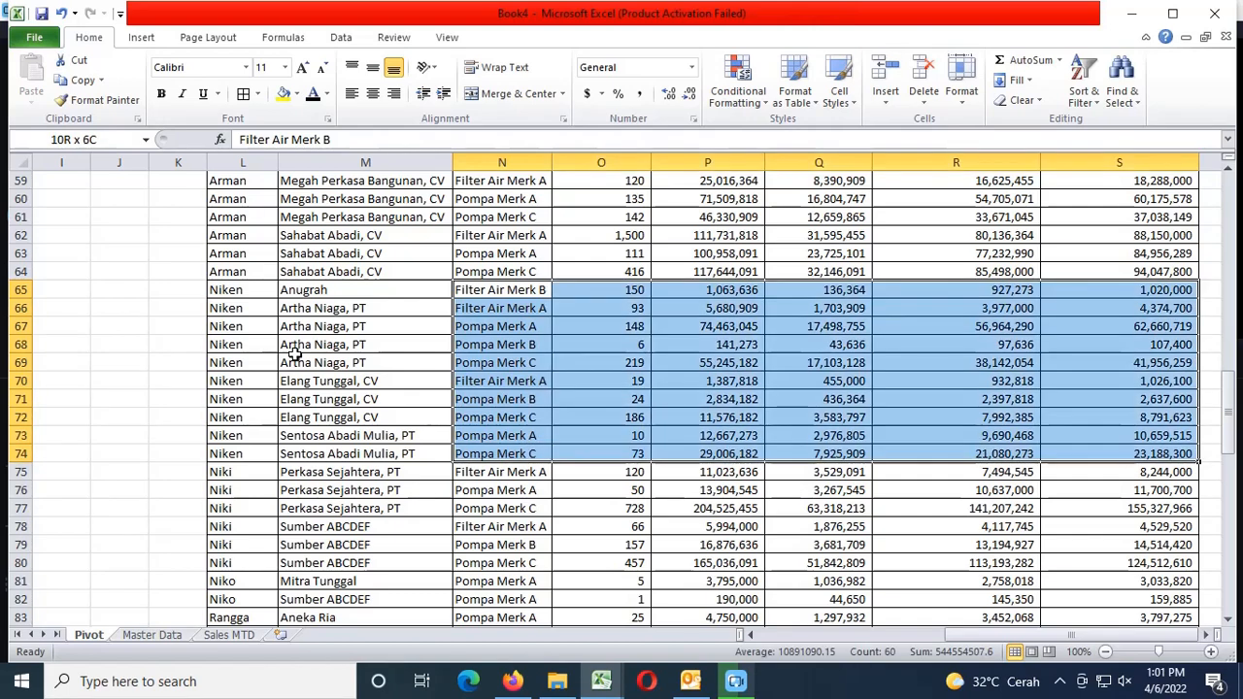
pyautogui.hotkey('ctrl', 'c')
pyautogui.hotkey('ctrl', 'pagedown')
pyautogui.hotkey('ctrl', 'pagedown')
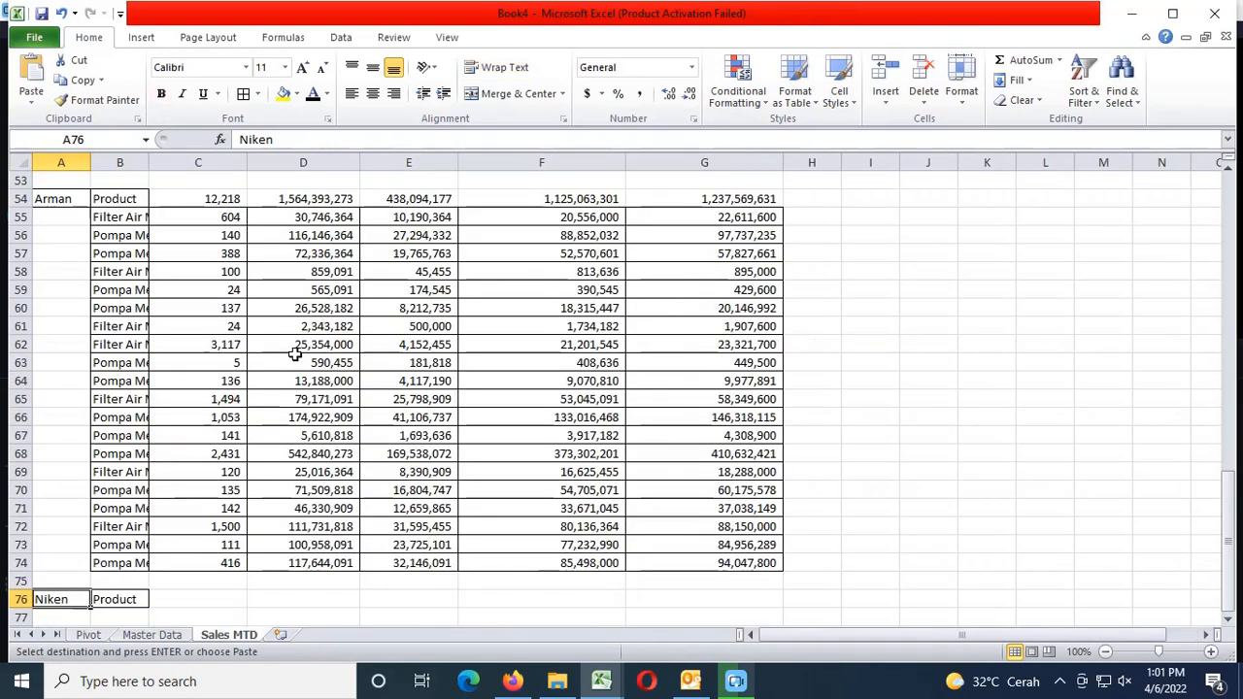
pyautogui.press('Right')
pyautogui.press('Down')
pyautogui.press('Return')
# Total the sixth sales rep's quantities in cell C76 with =SUM(C77:C86)
pyautogui.press('Right')
pyautogui.press('Up')
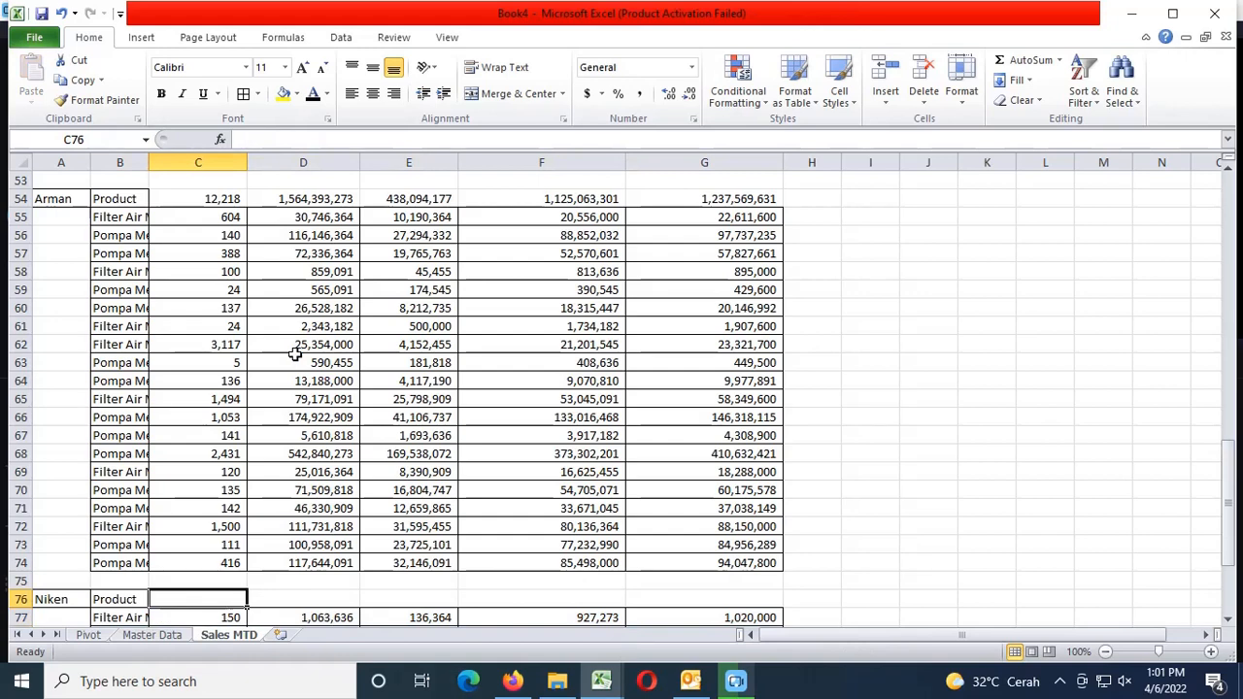
pyautogui.write('=sum(')
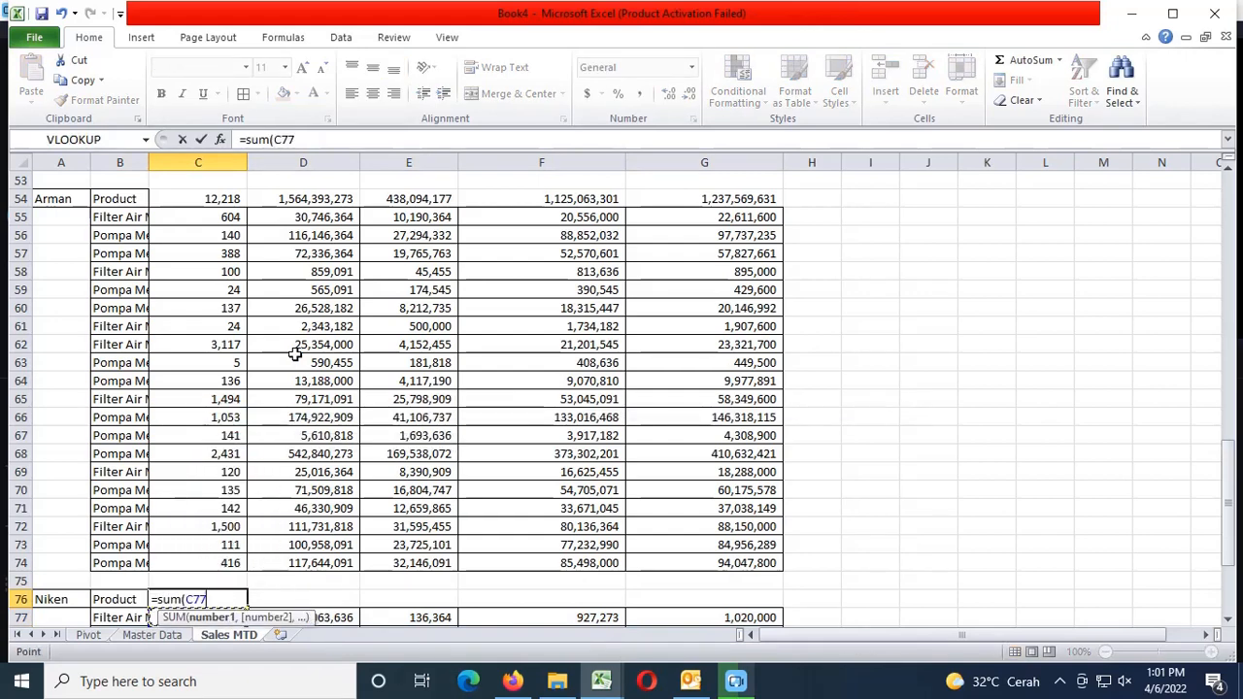
pyautogui.hotkey('ctrl', 'shift', 'Down')
pyautogui.write(')')
pyautogui.hotkey('ctrl', 'Return')
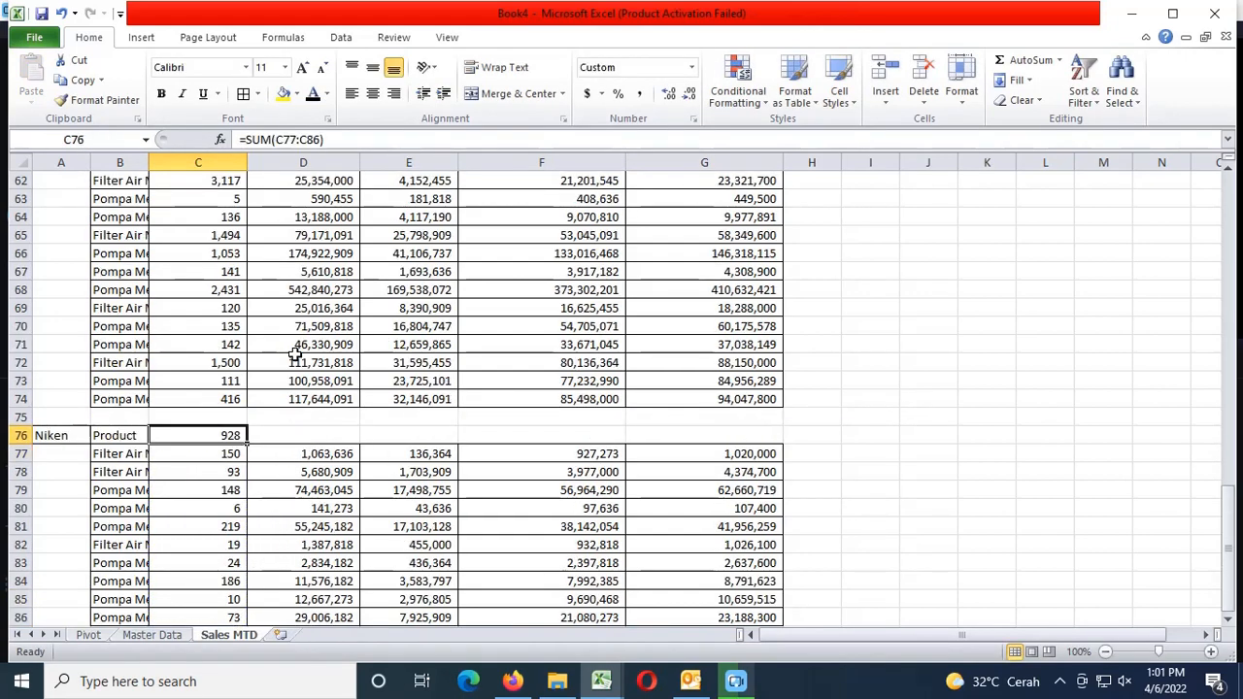
# Fill the total formula from C76 across D76:G76 for the remaining value columns
pyautogui.hotkey('shift', 'Right')
pyautogui.hotkey('shift', 'Right')
pyautogui.hotkey('shift', 'Right')
pyautogui.hotkey('shift', 'Right')
pyautogui.hotkey('ctrl', 'r')
# Copy the Product label from B76 into cell B88 to head the seventh sales rep's block
pyautogui.press('Left')
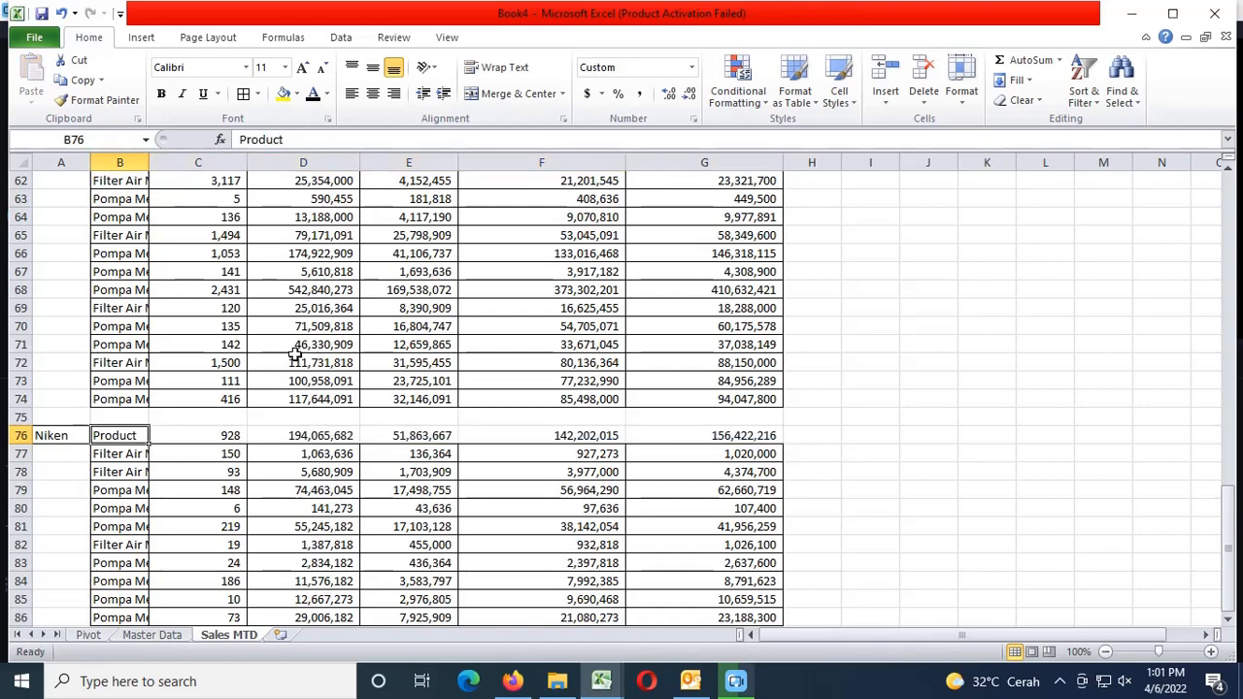
pyautogui.hotkey('ctrl', 'c')
pyautogui.hotkey('ctrl', 'Down')
pyautogui.press('Down')
pyautogui.press('Down')
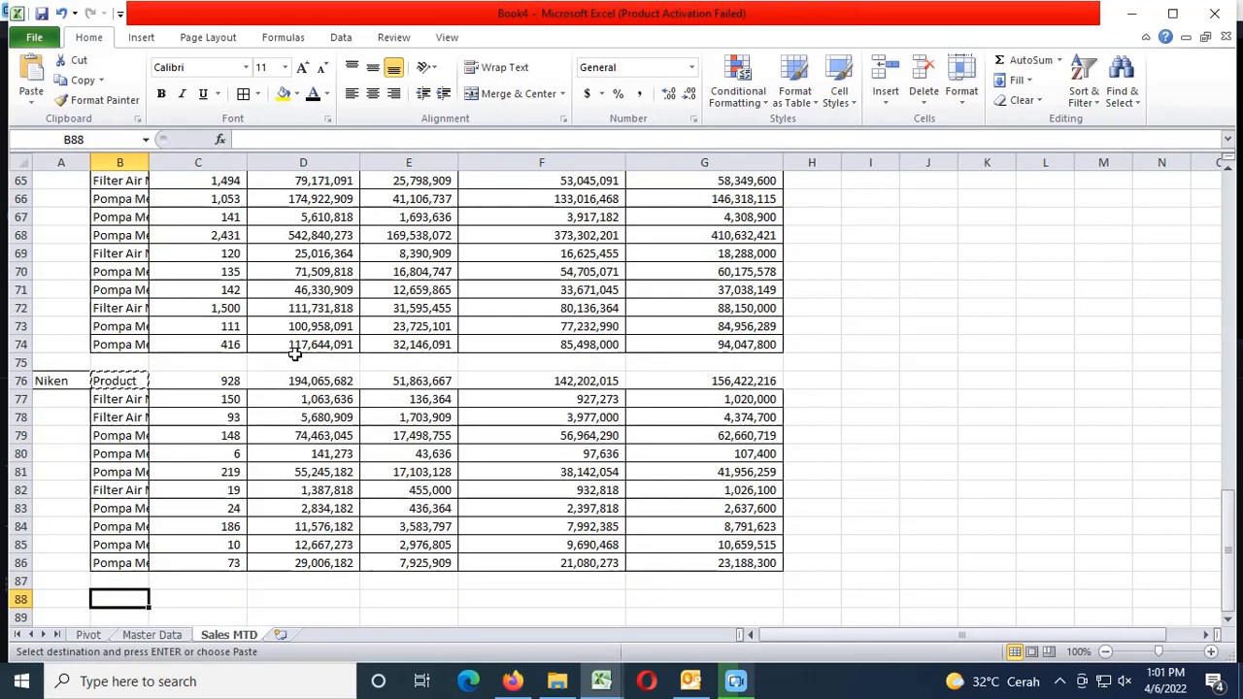
pyautogui.press('Return')
# Copy the seventh sales rep's name from L75 of the Pivot sheet into cell A88 of the Sales MTD sheet
pyautogui.hotkey('ctrl', 'pageup')
pyautogui.hotkey('ctrl', 'pageup')
pyautogui.scroll(-1, 294, 354)
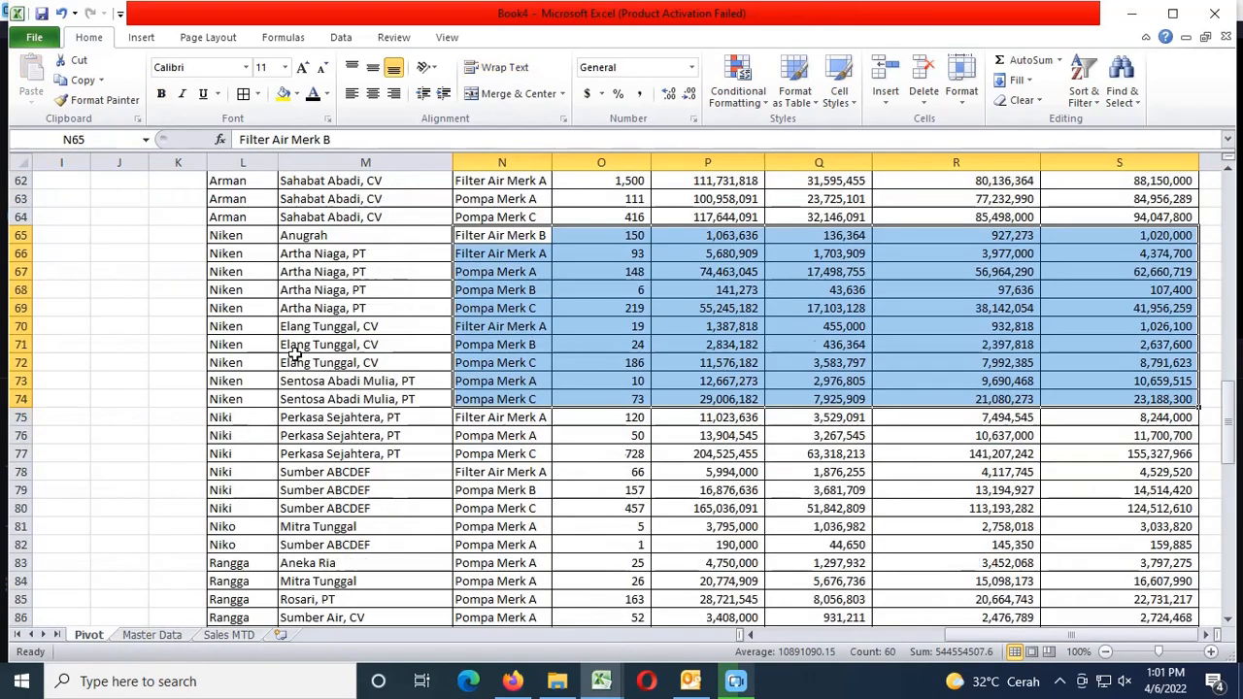
pyautogui.scroll(-3, 294, 354)
pyautogui.click(245, 254)
pyautogui.hotkey('ctrl', 'c')
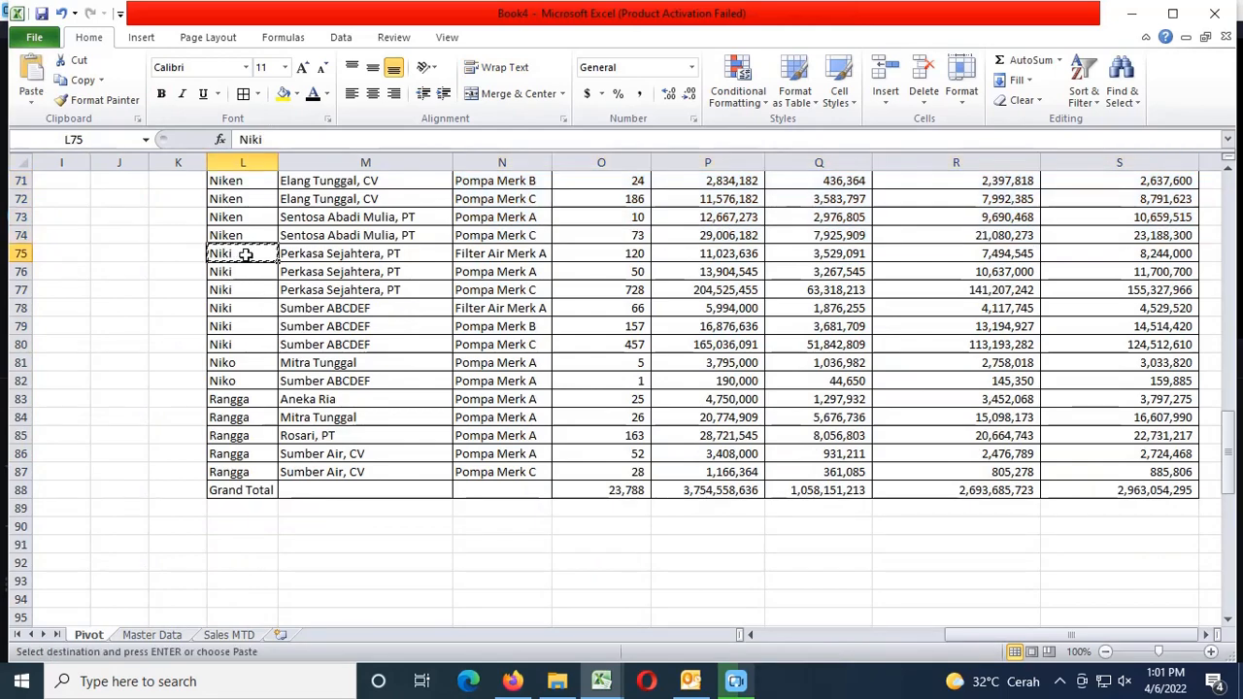
pyautogui.hotkey('ctrl', 'pagedown')
pyautogui.hotkey('ctrl', 'pagedown')
pyautogui.press('Left')
pyautogui.press('Return')
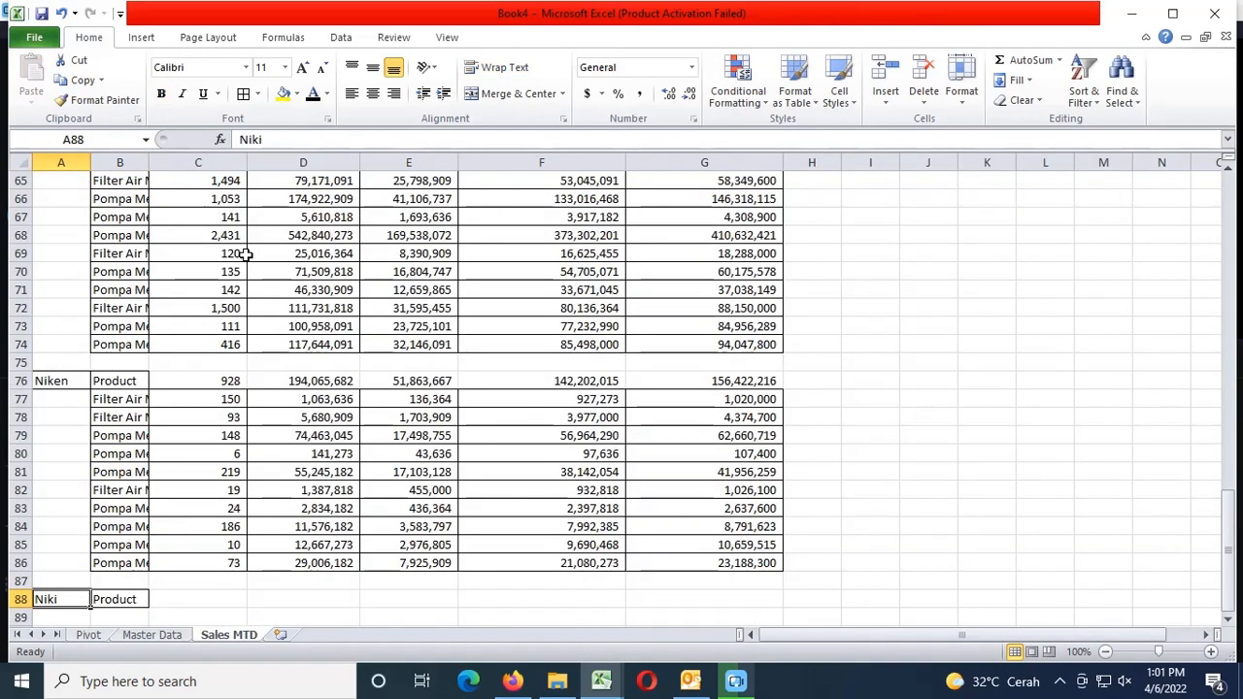
# Copy the seventh sales rep's product rows N75:S80 from the Pivot sheet into the Sales MTD sheet starting at B89
pyautogui.hotkey('ctrl', 'pageup')
pyautogui.hotkey('ctrl', 'pageup')
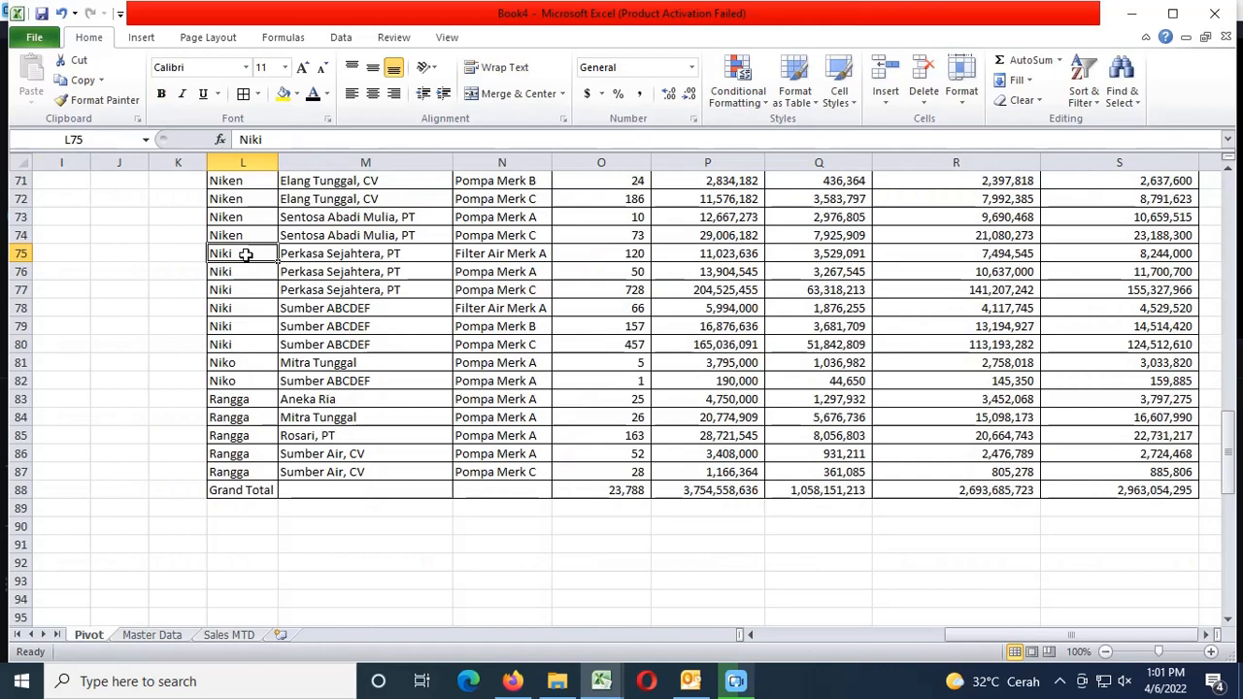
pyautogui.press('Right')
pyautogui.press('Right')
pyautogui.hotkey('shift', 'Down')
pyautogui.hotkey('shift', 'Down')
pyautogui.hotkey('shift', 'Down')
pyautogui.hotkey('shift', 'Down')
pyautogui.hotkey('shift', 'Down')
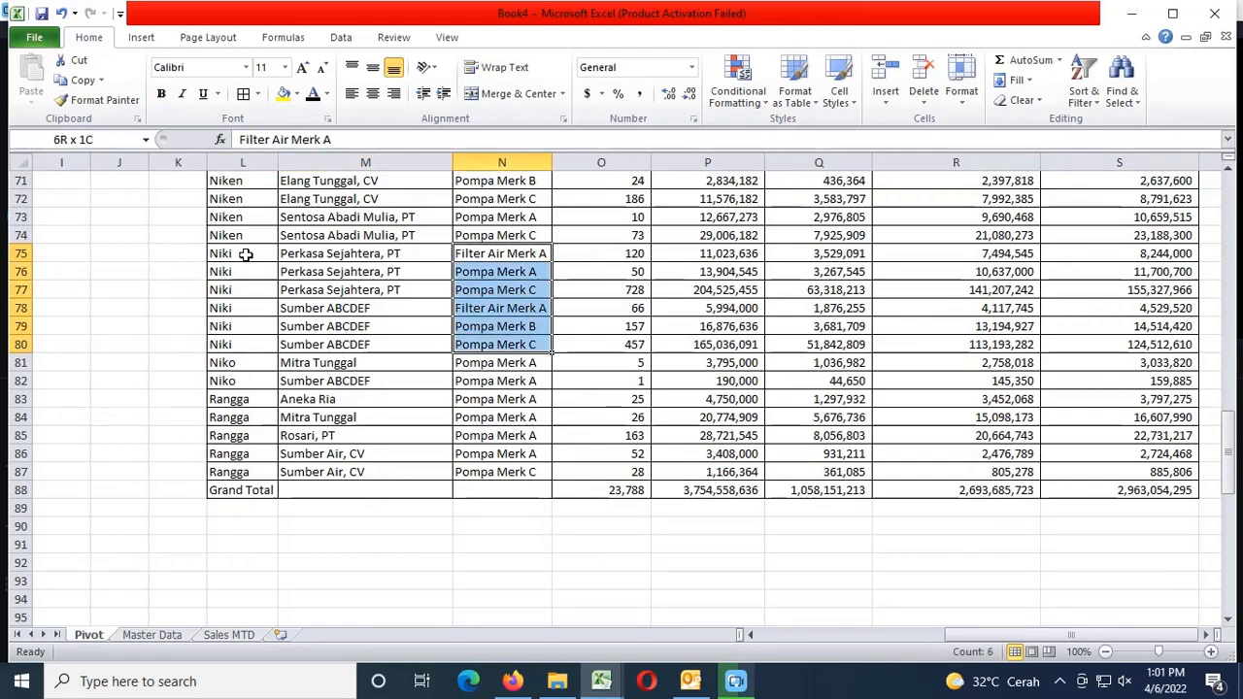
pyautogui.hotkey('ctrl', 'shift', 'Right')
pyautogui.hotkey('ctrl', 'c')
pyautogui.hotkey('ctrl', 'pagedown')
pyautogui.hotkey('ctrl', 'pagedown')
pyautogui.press('Right')
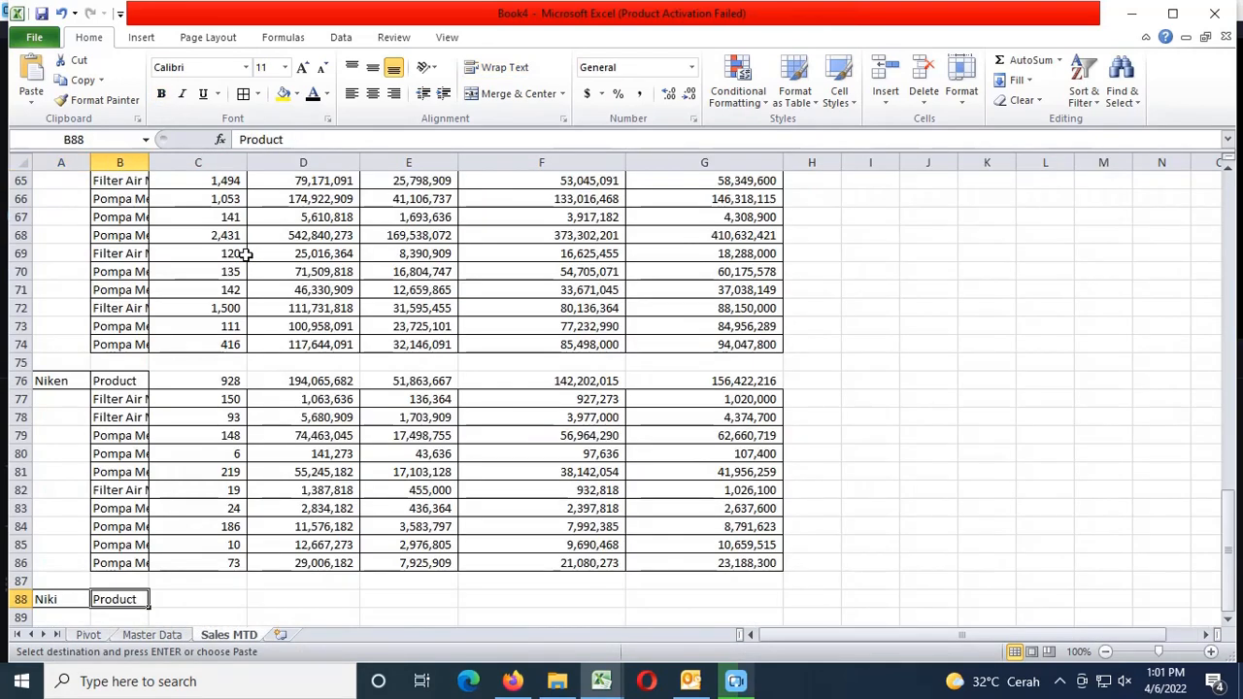
pyautogui.press('Return')
# Total the seventh sales rep's quantities in cell C88 with =SUM(C89:C94)
pyautogui.press('Up')
pyautogui.press('Right')
pyautogui.write('=s')
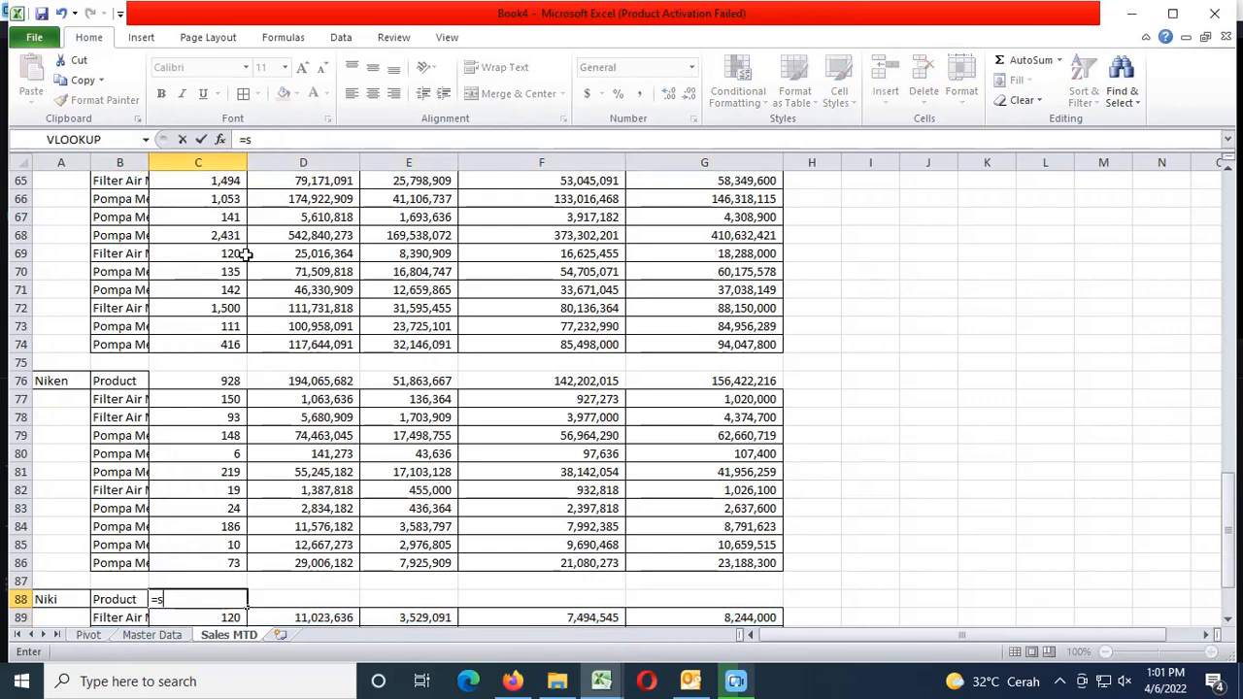
pyautogui.write('um(')
pyautogui.hotkey('ctrl', 'shift', 'Down')
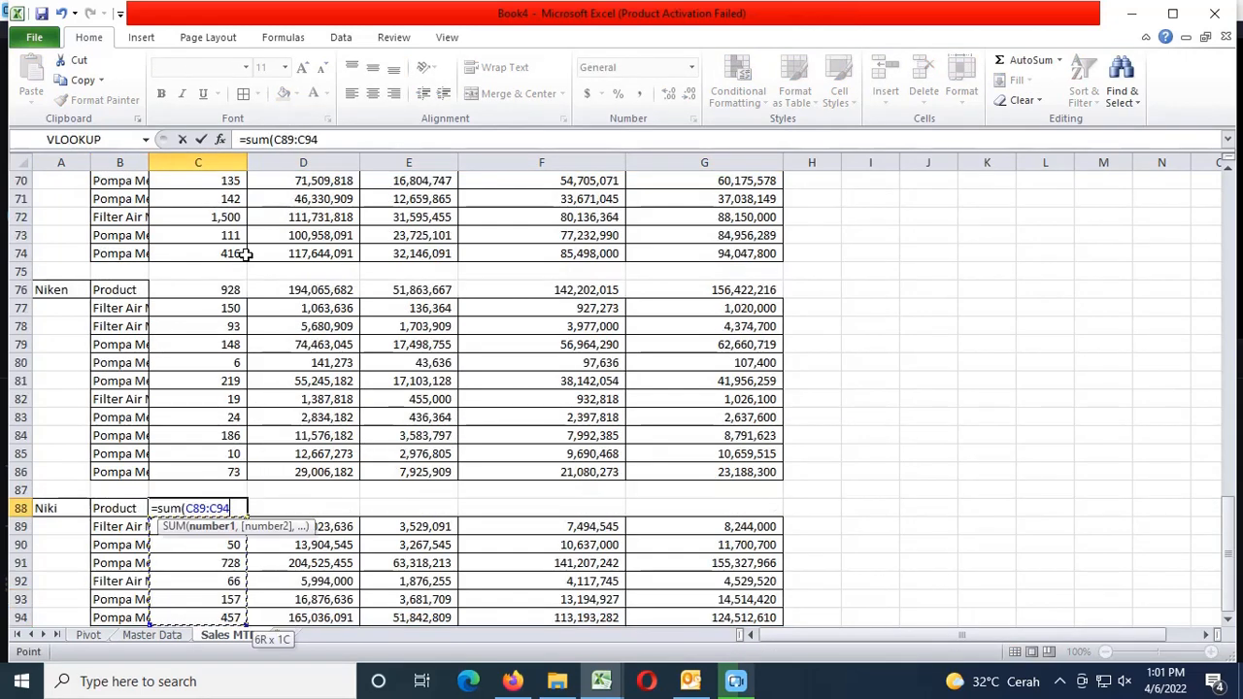
pyautogui.write(')')
pyautogui.press('Return')
# Copy the total formula from C88 across D88:G88 for the remaining value columns
pyautogui.press('Up')
pyautogui.hotkey('ctrl', 'c')
pyautogui.press('Right')
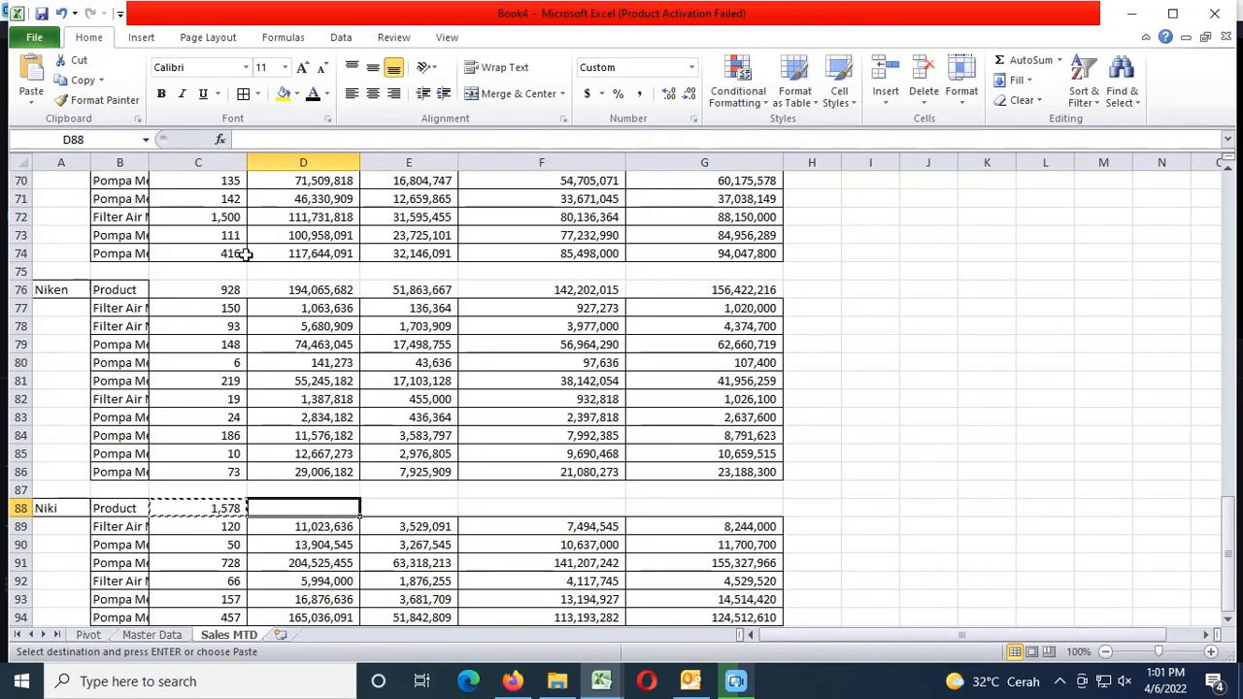
pyautogui.hotkey('shift', 'Right')
pyautogui.hotkey('shift', 'Right')
pyautogui.hotkey('shift', 'Right')
pyautogui.press('Return')
# Copy the Product label from B88 into cell B96 to head the eighth sales rep's block
pyautogui.press('Left')
pyautogui.press('Left')
pyautogui.hotkey('ctrl', 'c')
pyautogui.press('Down')
pyautogui.press('Down')
pyautogui.press('Down')
pyautogui.press('Down')
pyautogui.press('Down')
pyautogui.press('Down')
pyautogui.press('Down')
pyautogui.press('Down')
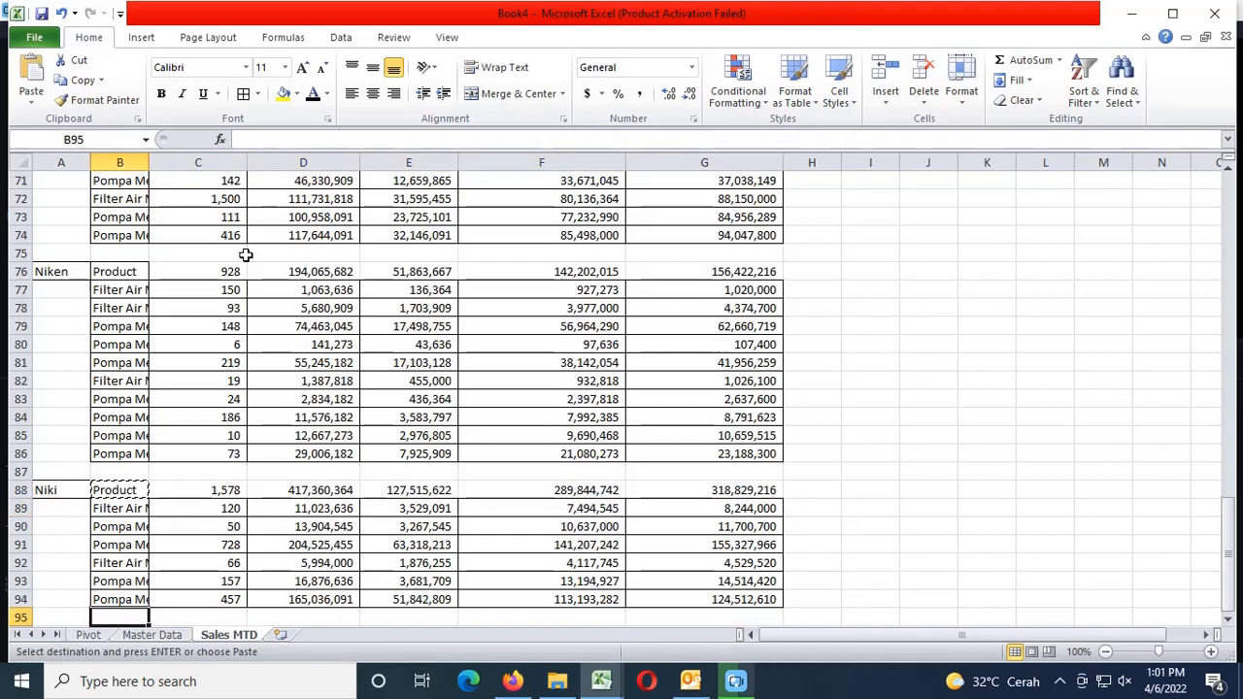
pyautogui.press('Return')
# Copy the eighth sales rep's name from L81 of the Pivot sheet into cell A96 of the Sales MTD sheet
pyautogui.hotkey('ctrl', 'pageup')
pyautogui.hotkey('ctrl', 'pageup')
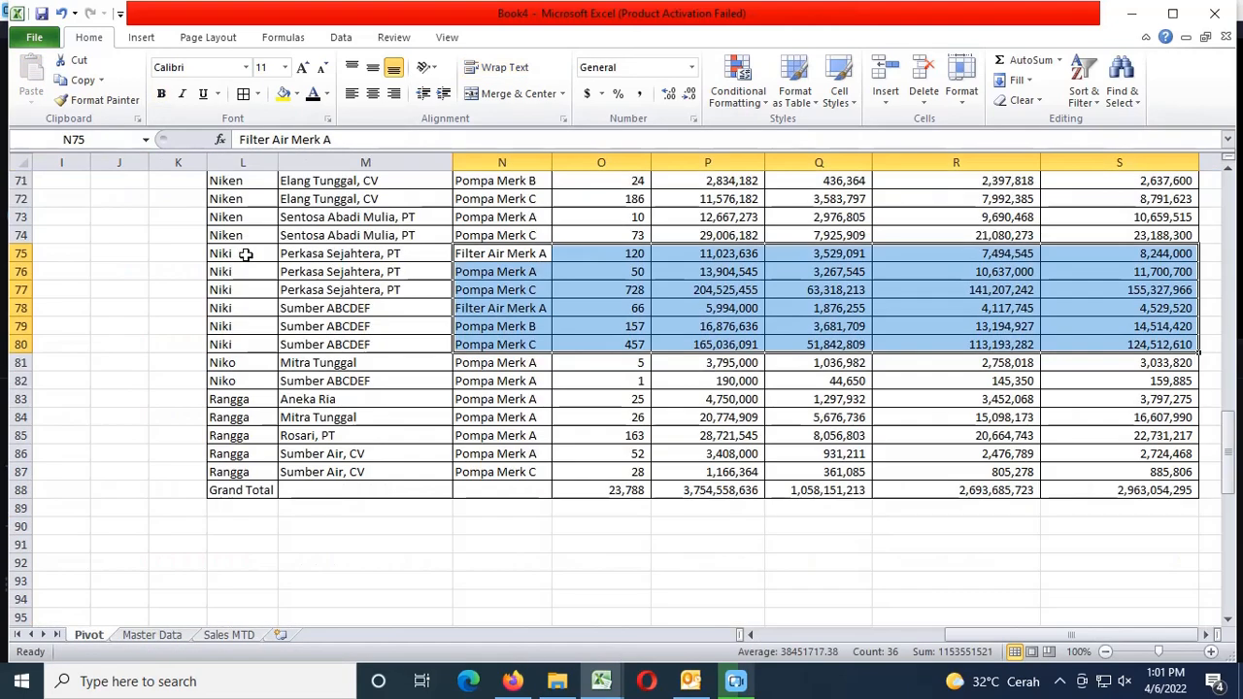
pyautogui.click(244, 363)
pyautogui.hotkey('ctrl', 'c')
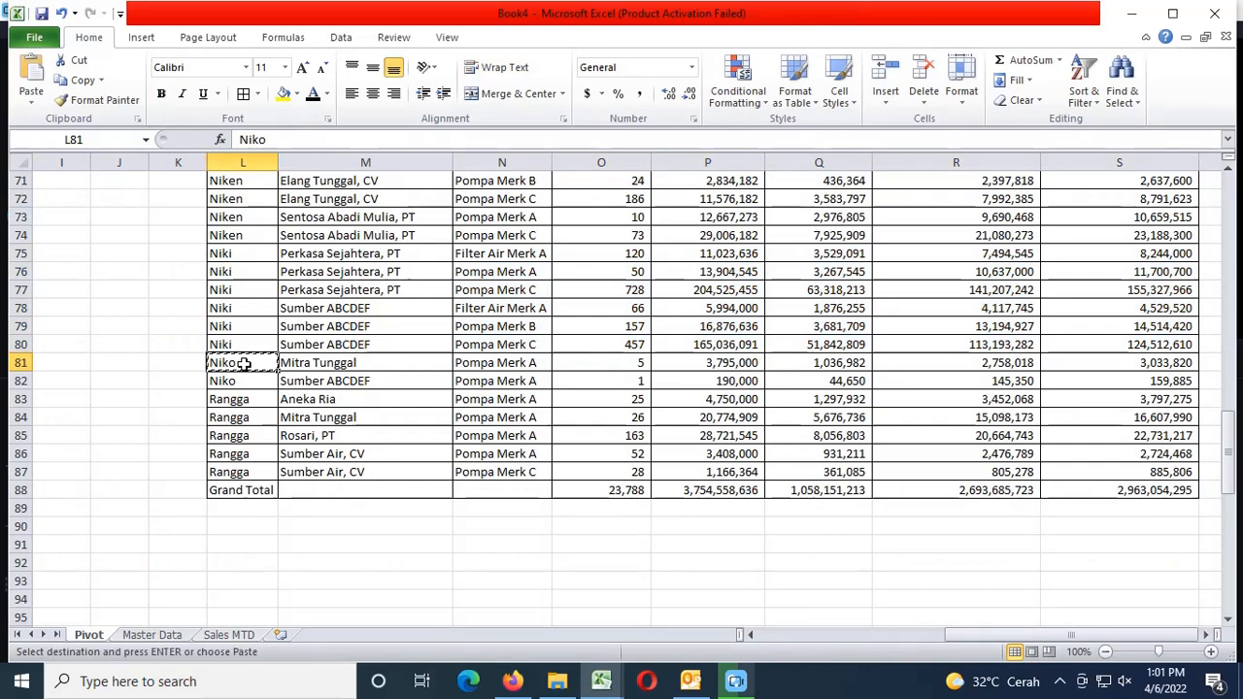
pyautogui.hotkey('ctrl', 'pagedown')
pyautogui.hotkey('ctrl', 'pagedown')
pyautogui.press('Left')
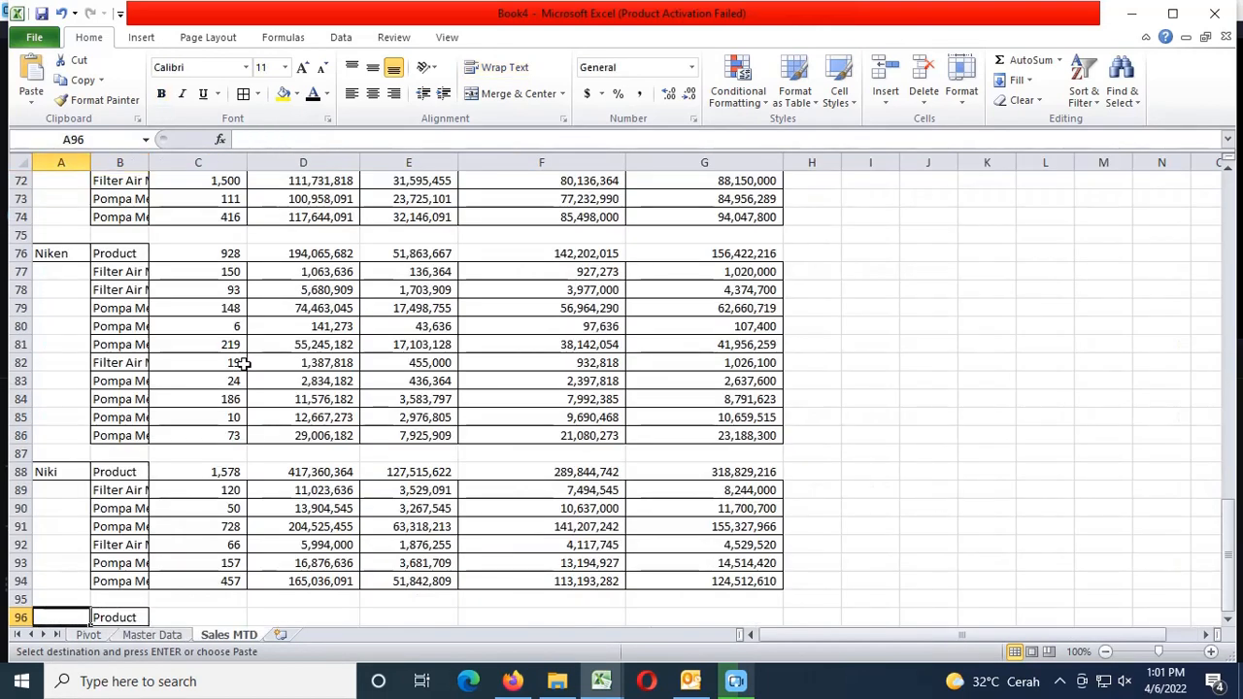
pyautogui.press('Return')
# Copy the eighth sales rep's product rows N81:S82 from the Pivot sheet into the Sales MTD sheet starting at B97
pyautogui.press('Down')
pyautogui.press('Right')
pyautogui.hotkey('ctrl', 'pageup')
pyautogui.hotkey('ctrl', 'pageup')
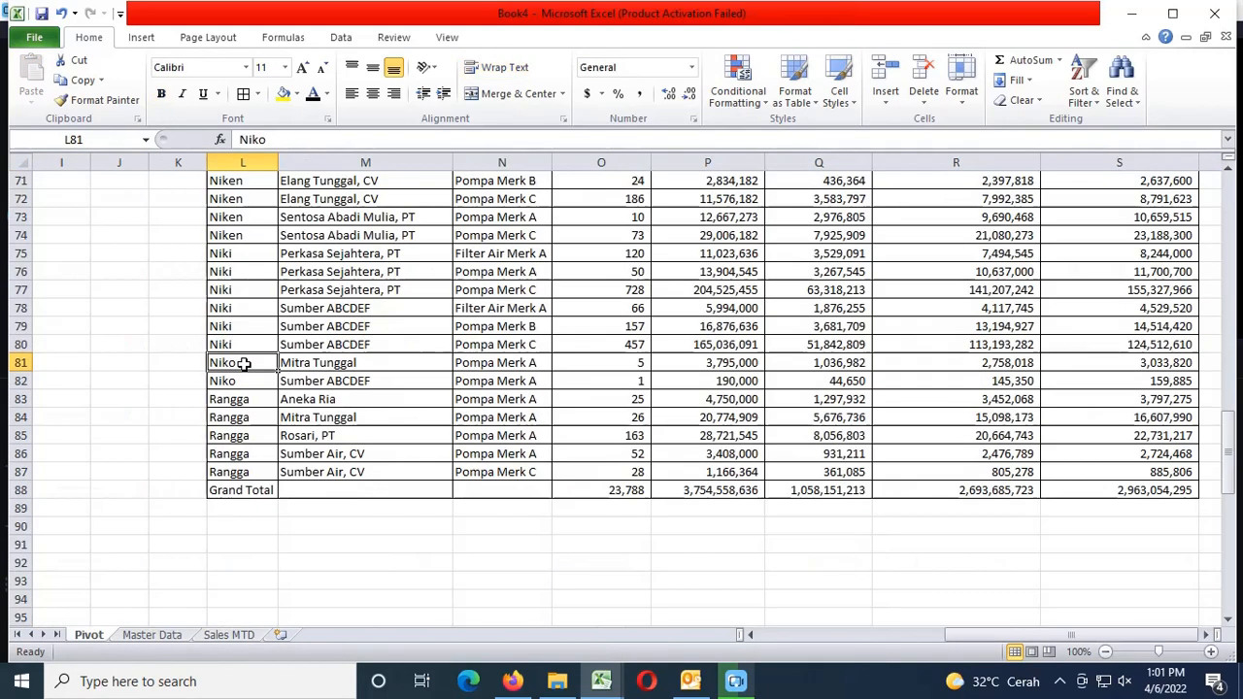
pyautogui.press('Right')
pyautogui.press('Right')
pyautogui.hotkey('shift', 'Down')
pyautogui.hotkey('ctrl', 'shift', 'Right')
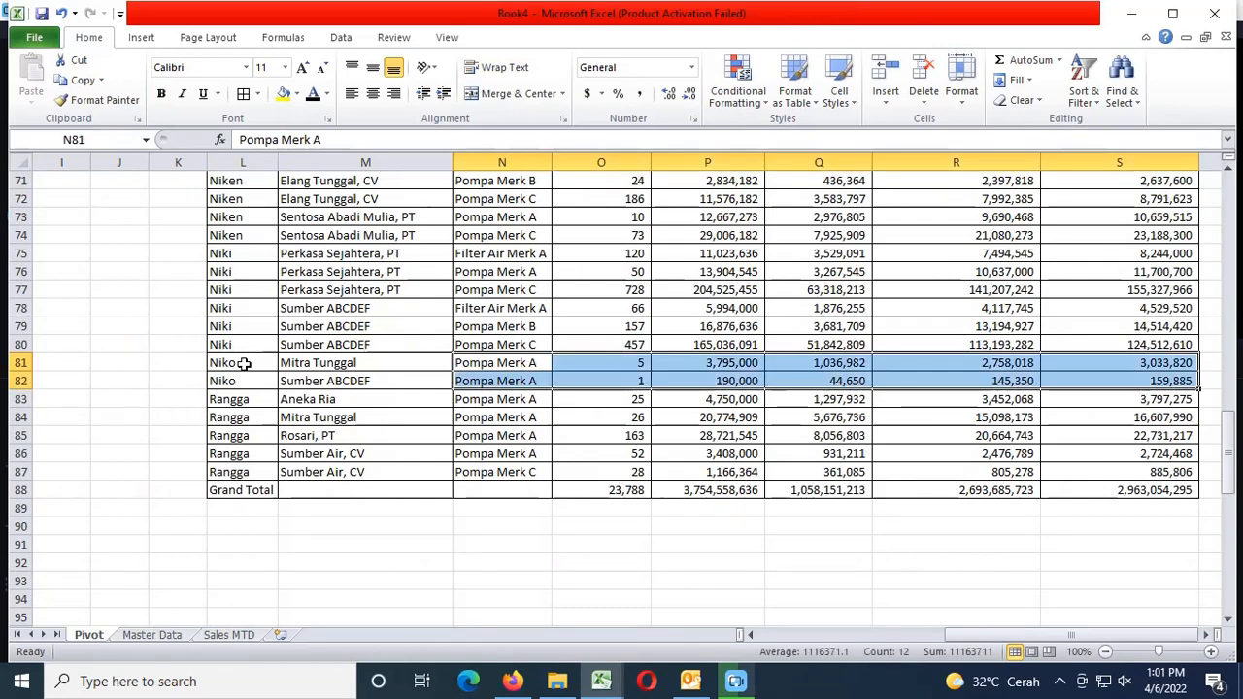
pyautogui.hotkey('ctrl', 'c')
pyautogui.hotkey('ctrl', 'pagedown')
pyautogui.hotkey('ctrl', 'pagedown')
pyautogui.hotkey('ctrl', 'v')
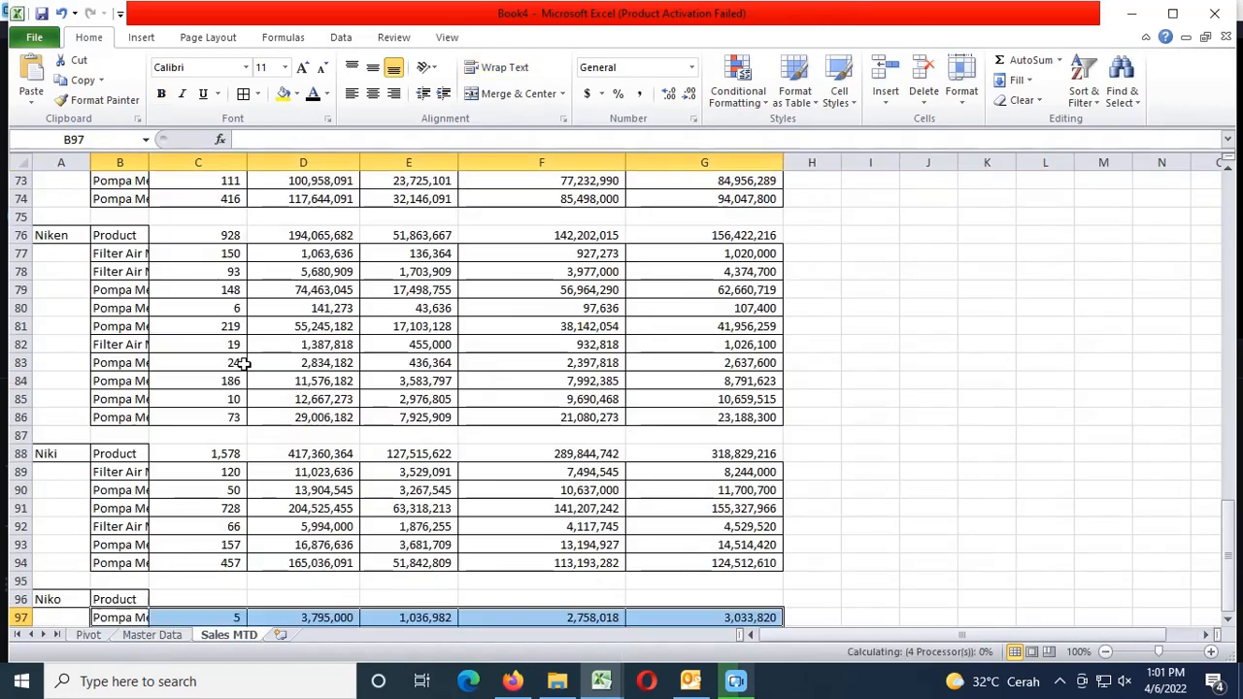
# Total the eighth sales rep's quantities in cell C96 with =SUM(C97:C98)
pyautogui.press('Up')
pyautogui.press('Right')
pyautogui.write('=sum')
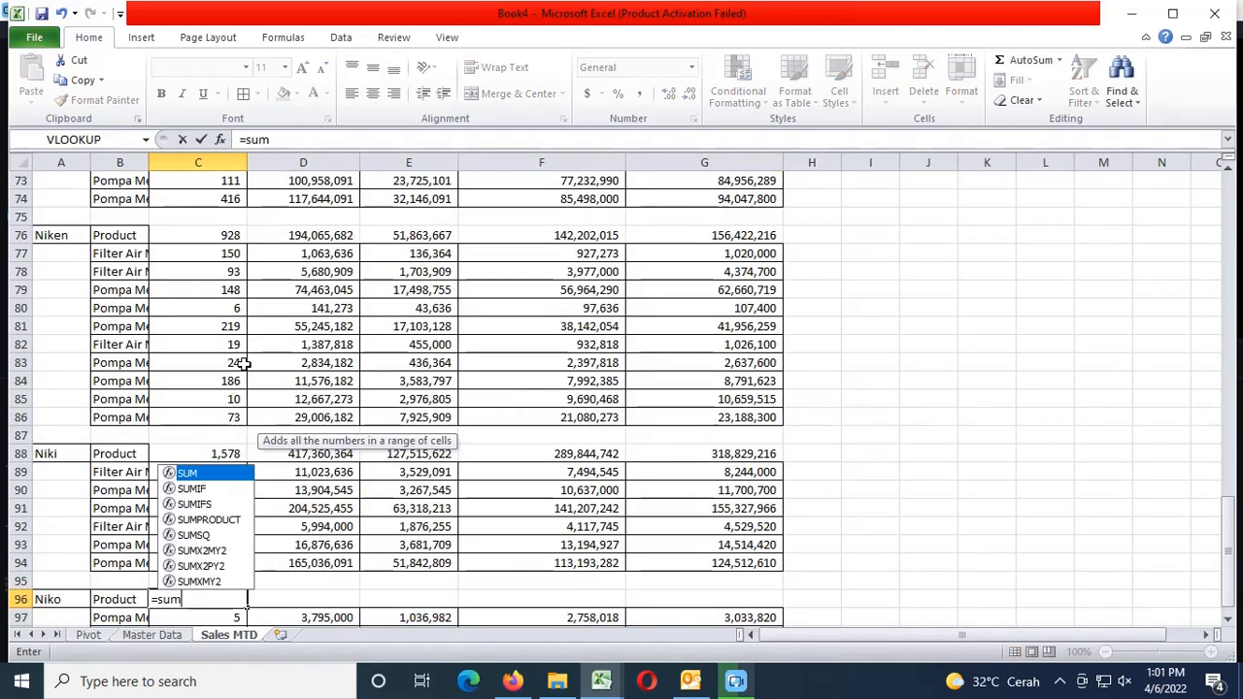
pyautogui.write('(')
pyautogui.hotkey('shift', 'Down')
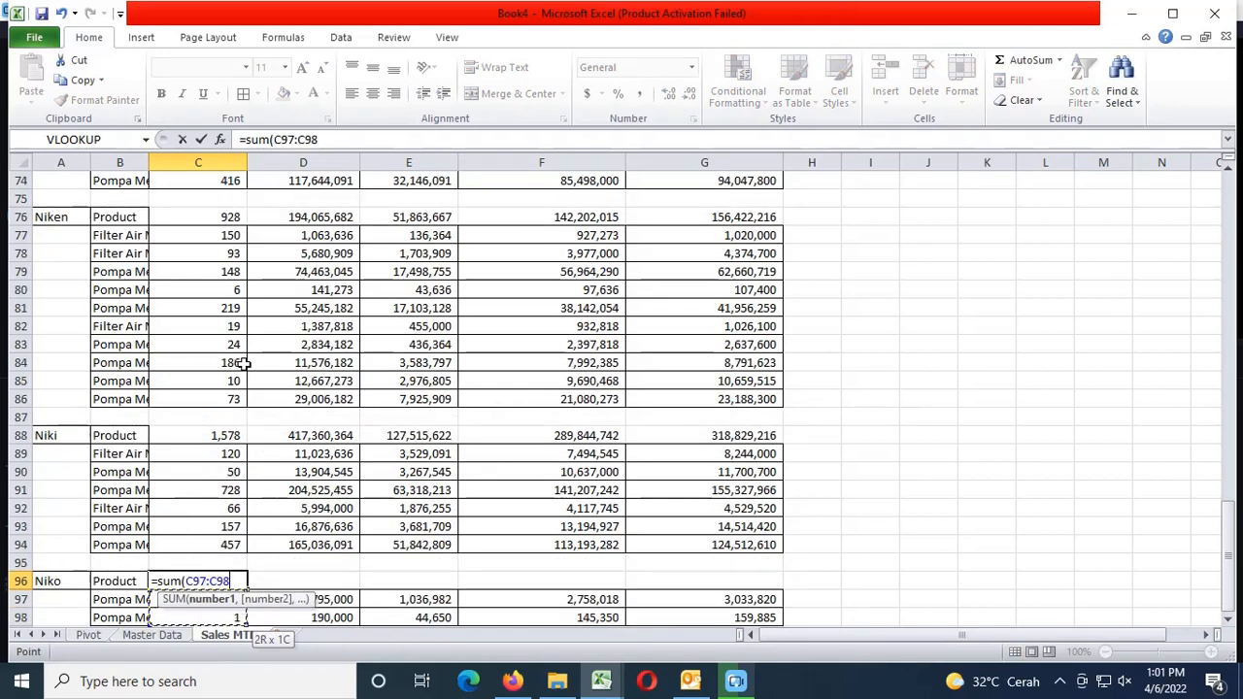
pyautogui.write(')')
pyautogui.hotkey('ctrl', 'Return')
# Copy the total formula from C96 across D96:G96 for the remaining value columns
pyautogui.hotkey('ctrl', 'c')
pyautogui.press('Right')
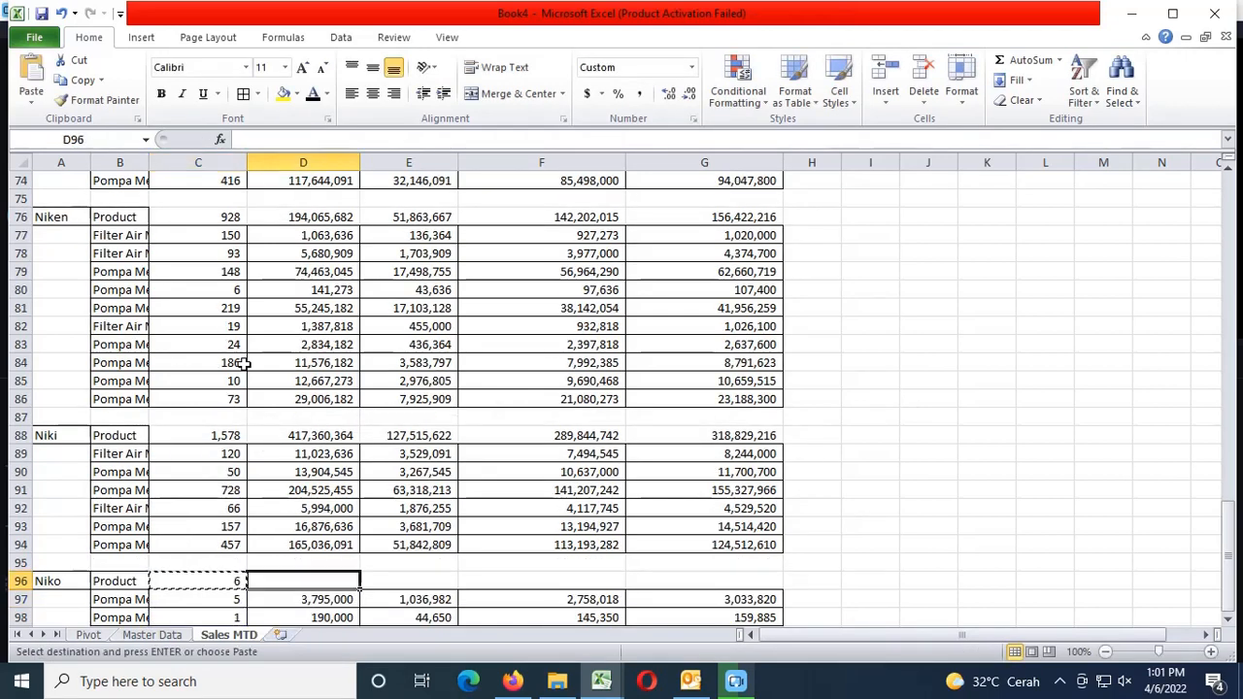
pyautogui.hotkey('shift', 'Right')
pyautogui.hotkey('shift', 'Right')
pyautogui.hotkey('shift', 'Right')
pyautogui.press('Return')
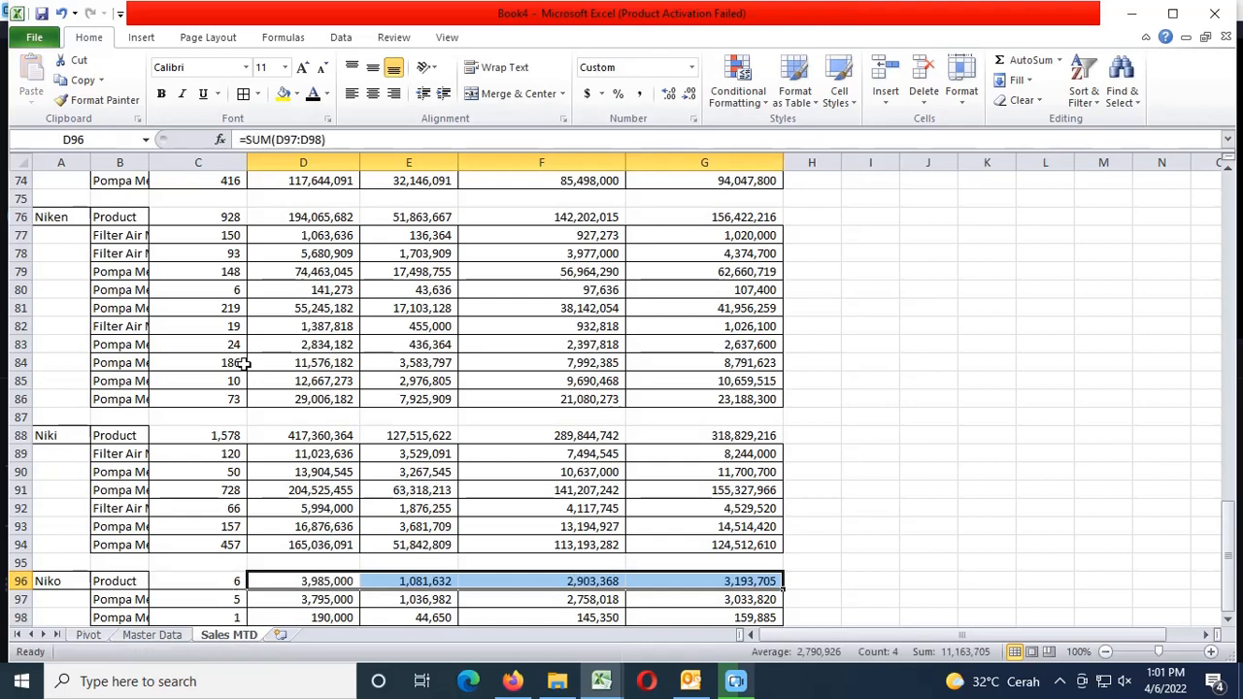
# Copy the Product label from B96 into cell B100 of the Sales MTD sheet
pyautogui.press('Left')
pyautogui.press('Left')
pyautogui.hotkey('ctrl', 'c')
pyautogui.press('Down')
pyautogui.press('Down')
pyautogui.press('Down')
pyautogui.press('Down')
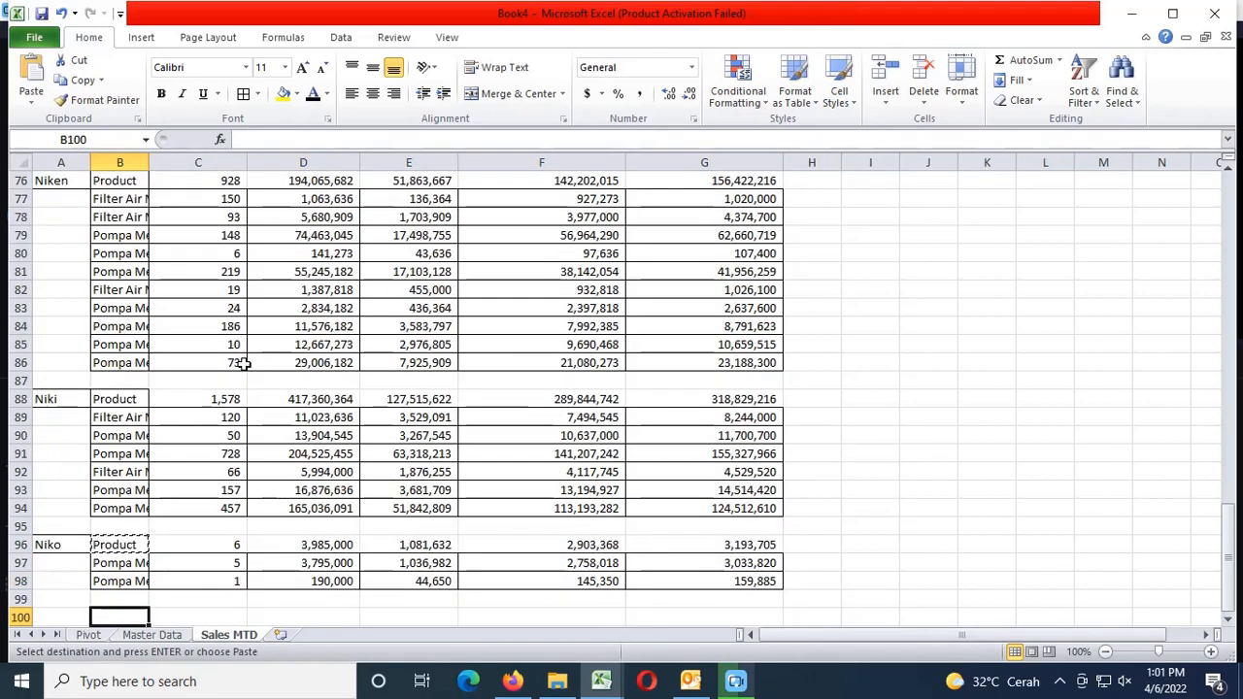
pyautogui.press('Return')
# Copy the ninth sales rep's name from L83 of the Pivot sheet into cell A100 of the Sales MTD sheet
pyautogui.hotkey('ctrl', 'pageup')
pyautogui.hotkey('ctrl', 'pageup')
pyautogui.click(243, 362)
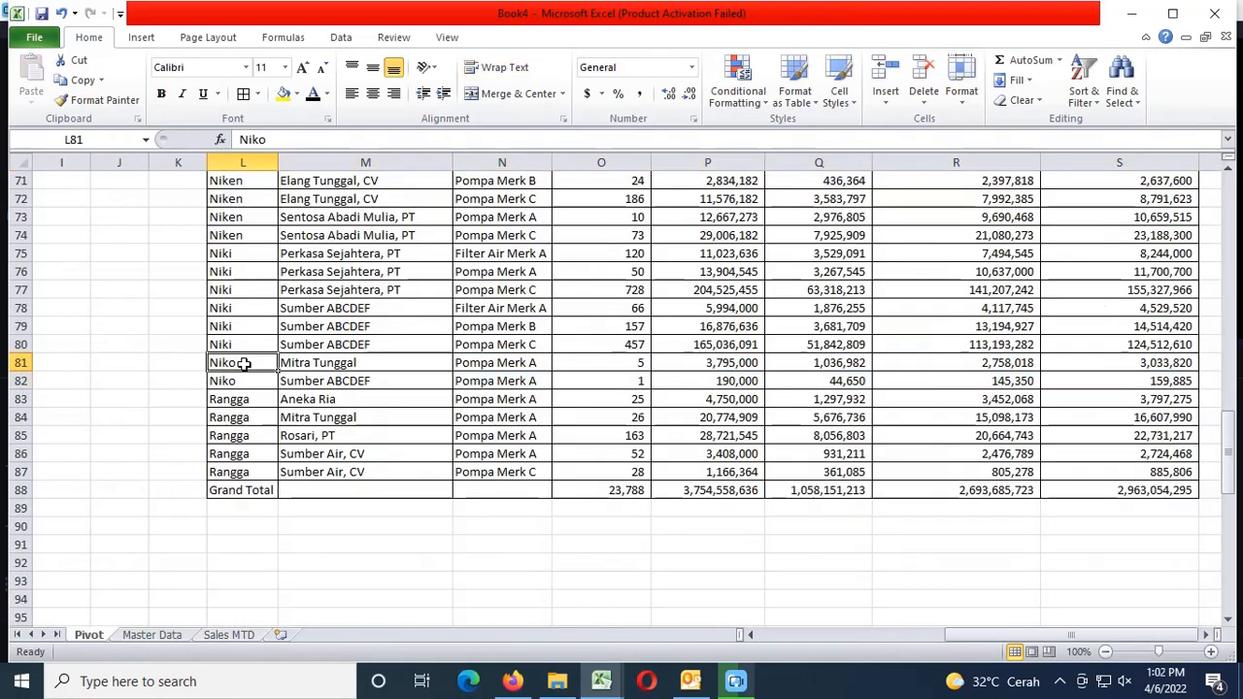
pyautogui.press('Down')
pyautogui.press('Down')
pyautogui.hotkey('ctrl', 'c')
pyautogui.hotkey('ctrl', 'pagedown')
pyautogui.hotkey('ctrl', 'pagedown')
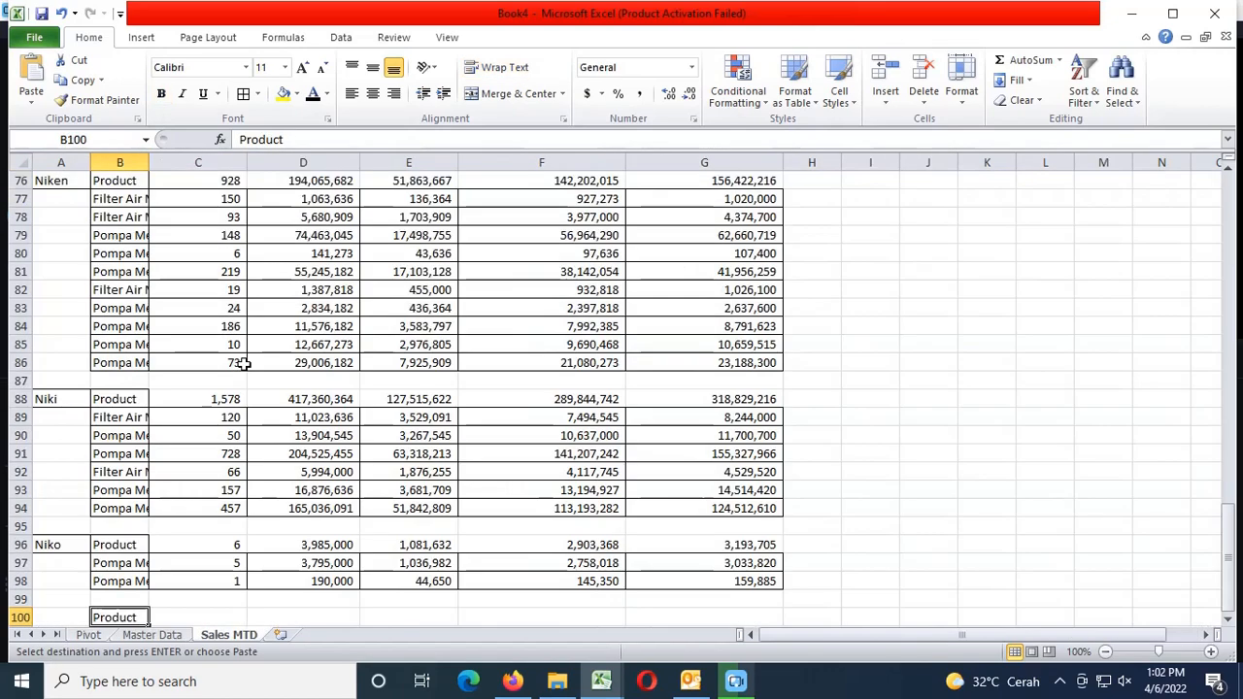
pyautogui.press('Left')
pyautogui.press('Return')
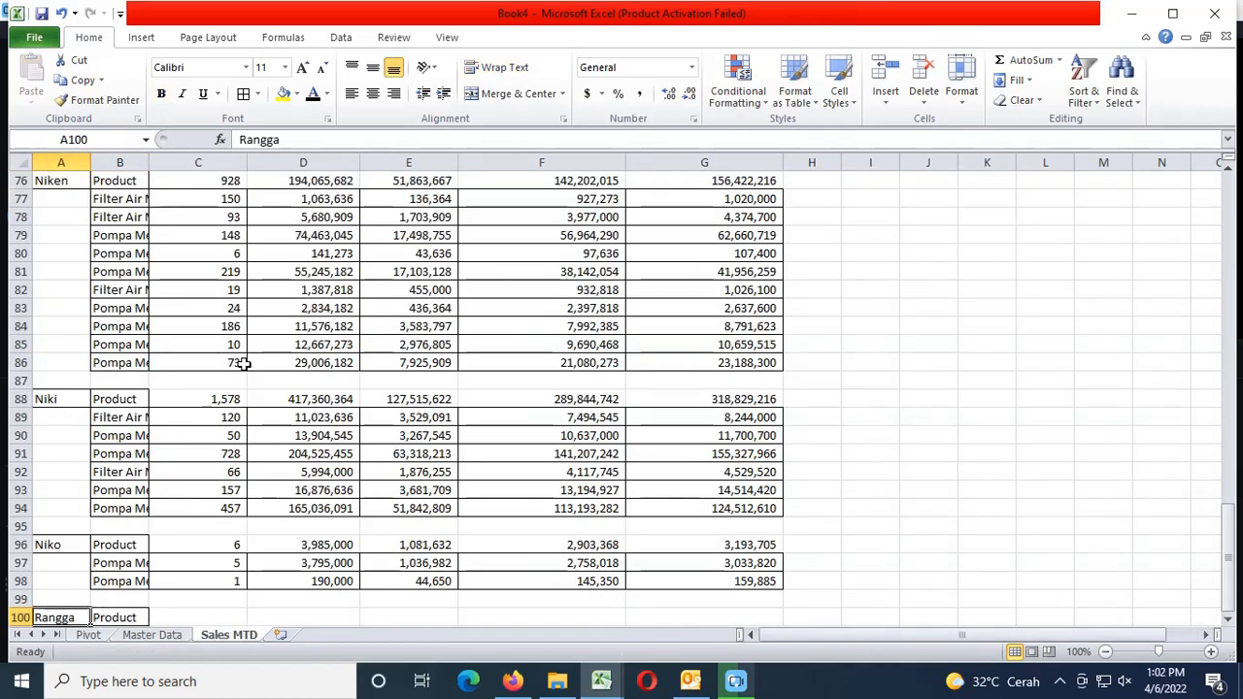
# Copy the ninth sales rep's product rows N83:S87 from the Pivot sheet into the Sales MTD sheet starting at B101
pyautogui.hotkey('ctrl', 'pageup')
pyautogui.hotkey('ctrl', 'pageup')
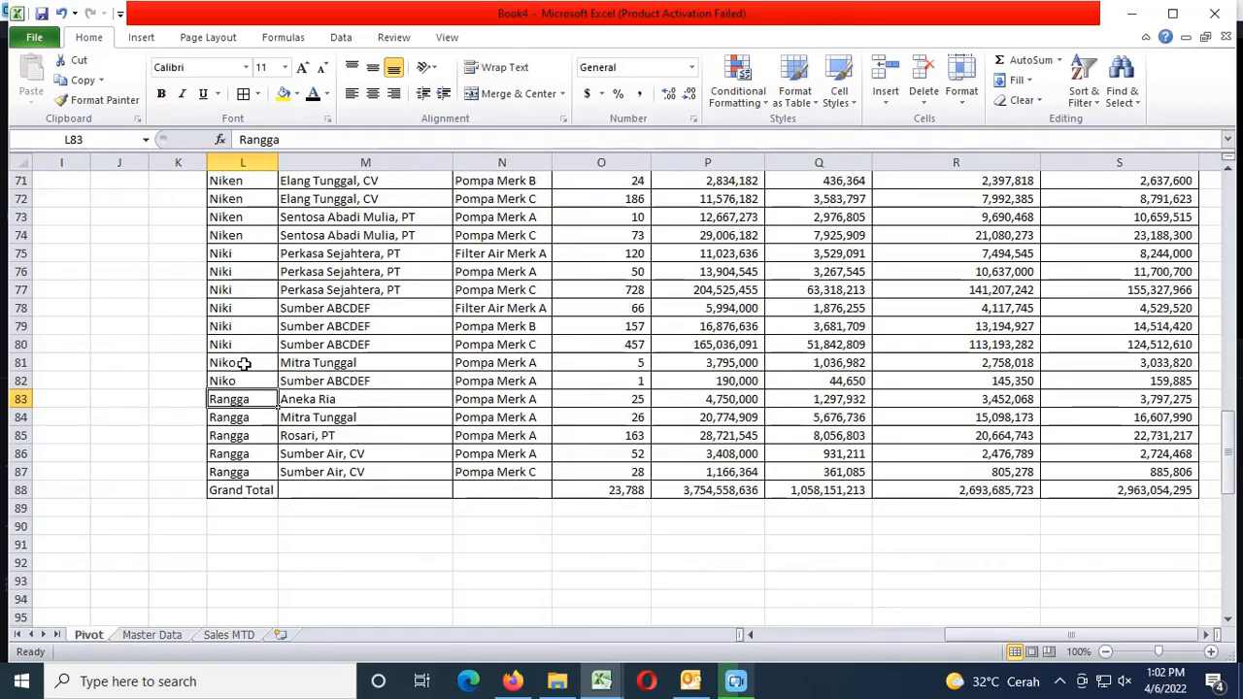
pyautogui.press('Right')
pyautogui.press('Right')
pyautogui.hotkey('shift', 'Down')
pyautogui.hotkey('shift', 'Down')
pyautogui.hotkey('shift', 'Down')
pyautogui.hotkey('shift', 'Down')
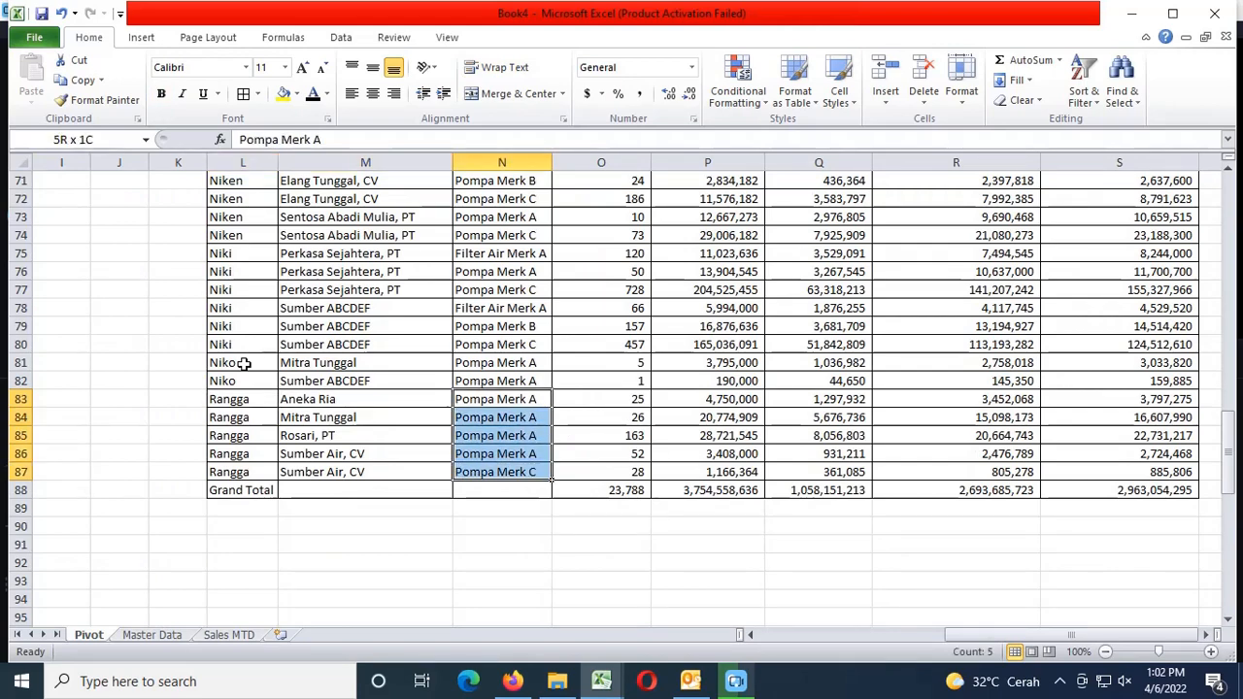
pyautogui.hotkey('ctrl', 'c')
pyautogui.hotkey('ctrl', 'pagedown')
pyautogui.hotkey('ctrl', 'pagedown')
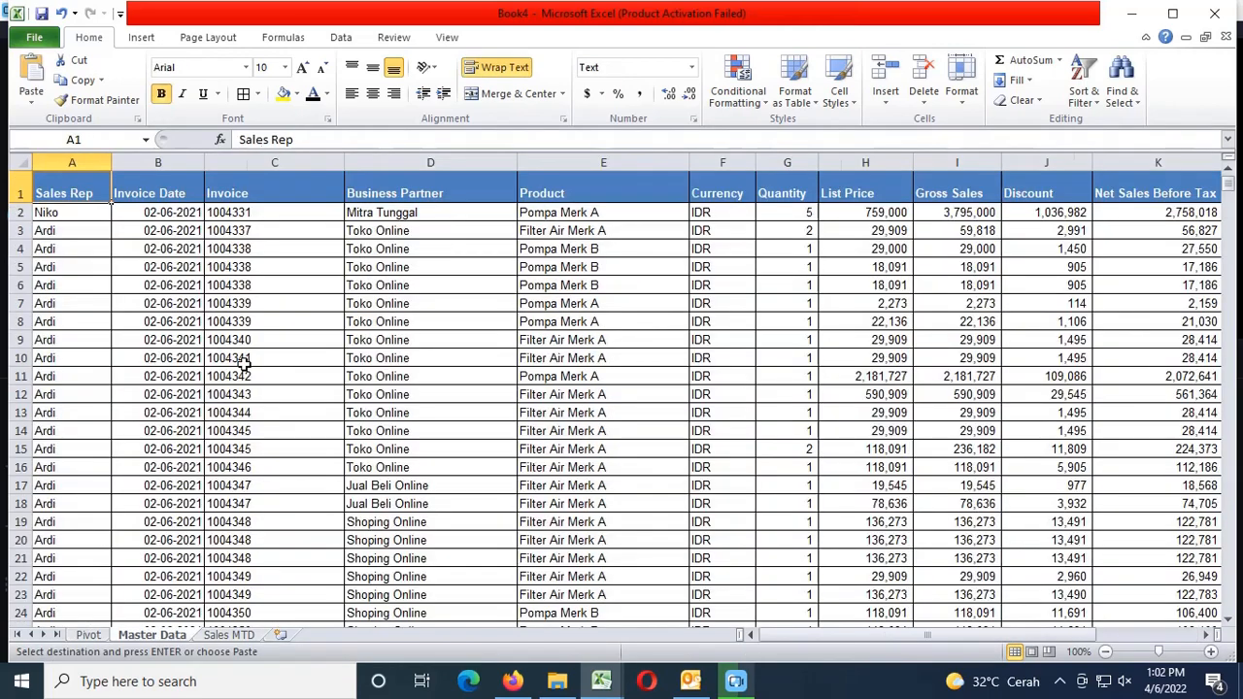
pyautogui.press('Right')
pyautogui.press('Down')
pyautogui.hotkey('ctrl', 'v')
pyautogui.press('Escape')
# Total the ninth sales rep's quantities in cell C100 with =SUM(C101:C105)
pyautogui.press('Up')
pyautogui.press('Right')
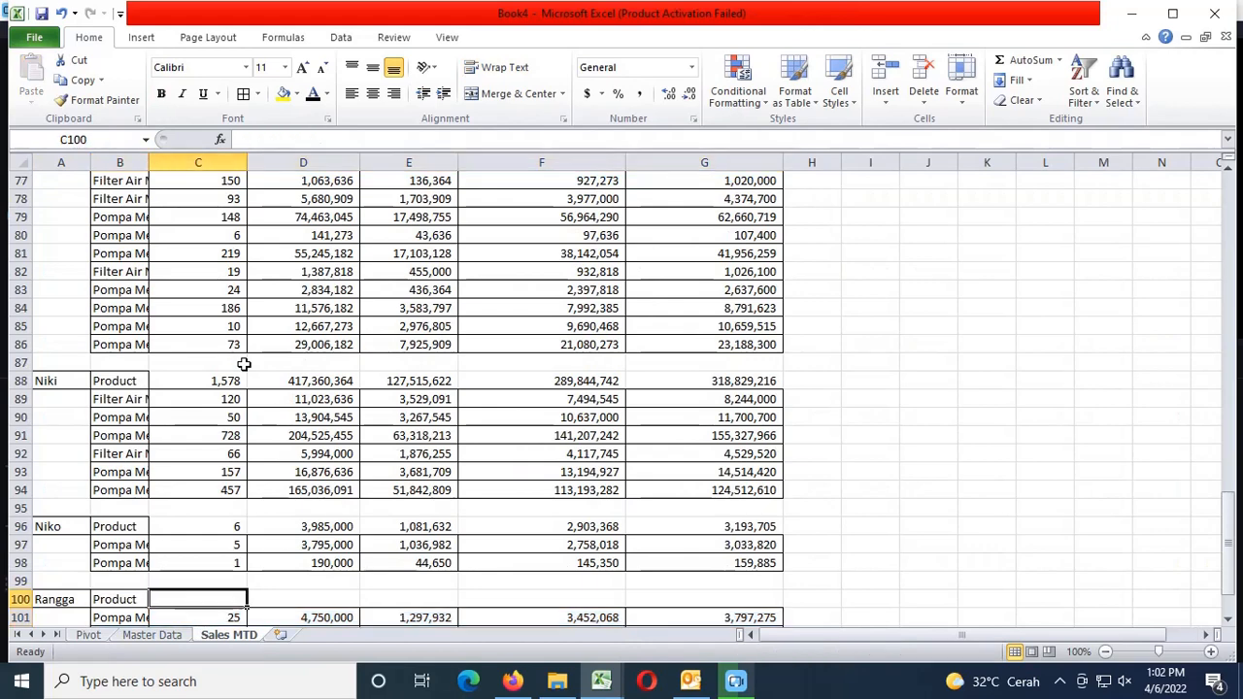
pyautogui.write('=sum(')
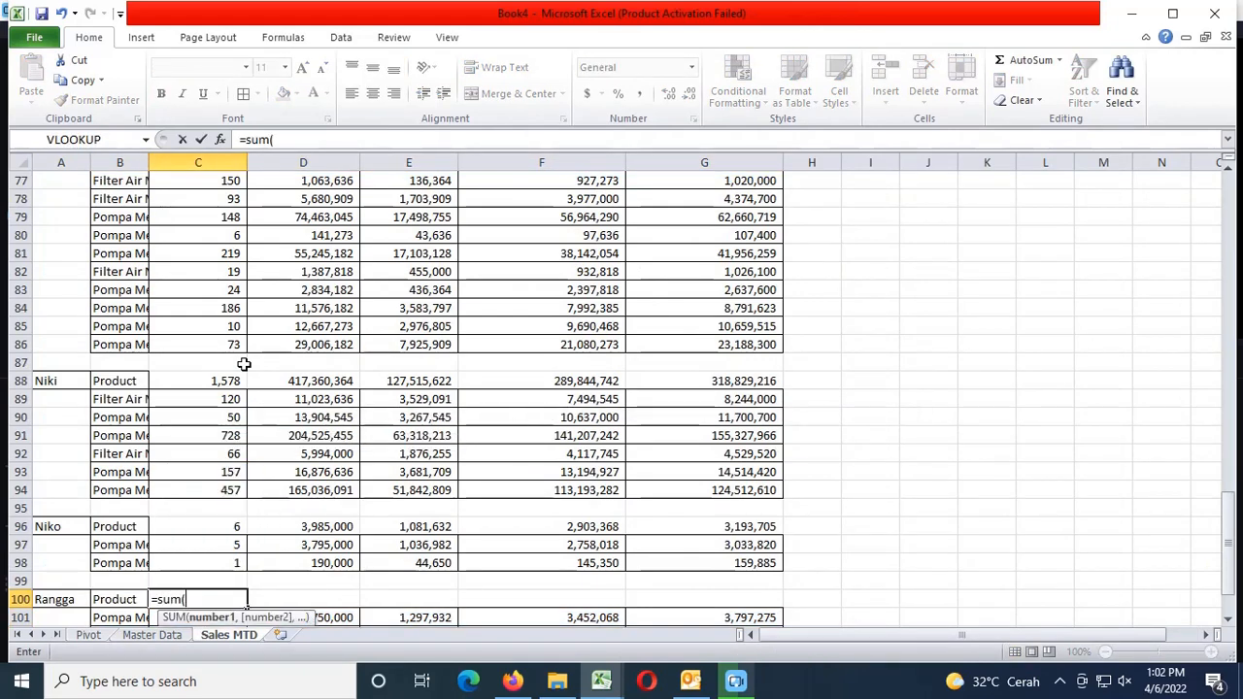
pyautogui.hotkey('shift', 'Down')
pyautogui.hotkey('shift', 'Down')
pyautogui.hotkey('shift', 'Down')
pyautogui.hotkey('shift', 'Down')
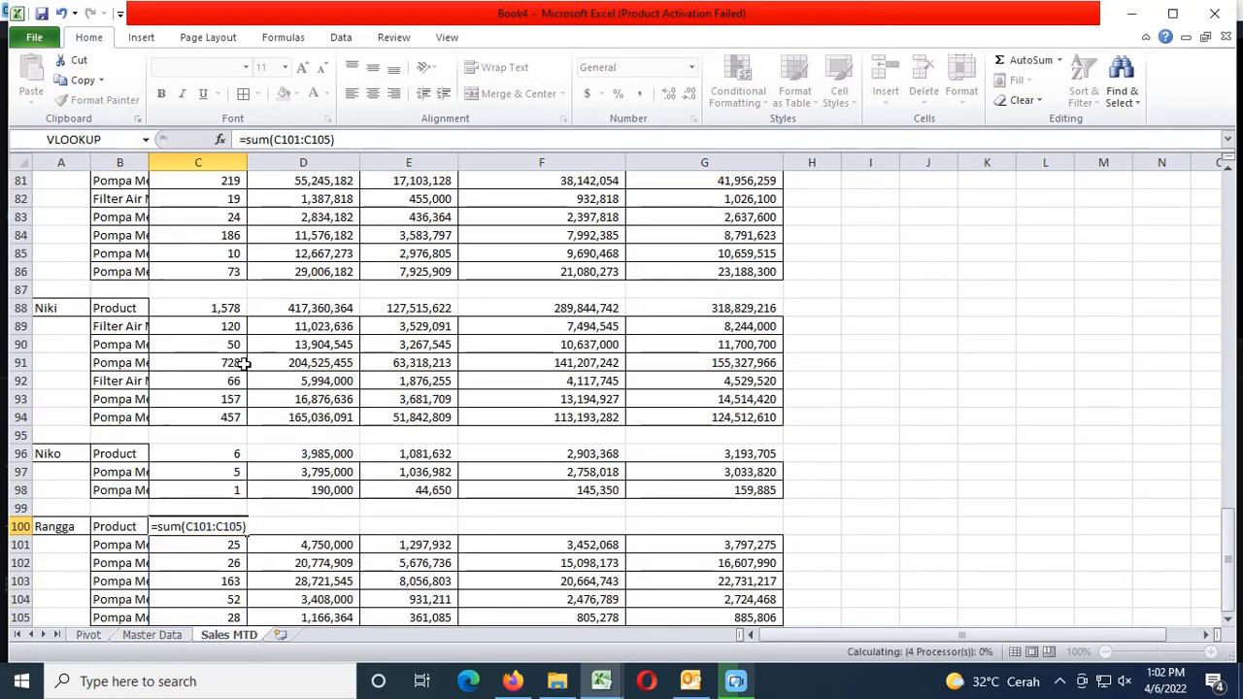
pyautogui.hotkey('ctrl', 'Return')
# Copy the total formula from C100 across D100:G100 for the remaining value columns
pyautogui.hotkey('ctrl', 'c')
pyautogui.press('Right')
pyautogui.hotkey('shift', 'Right')
pyautogui.hotkey('shift', 'Right')
pyautogui.hotkey('shift', 'Right')
pyautogui.hotkey('ctrl', 'v')
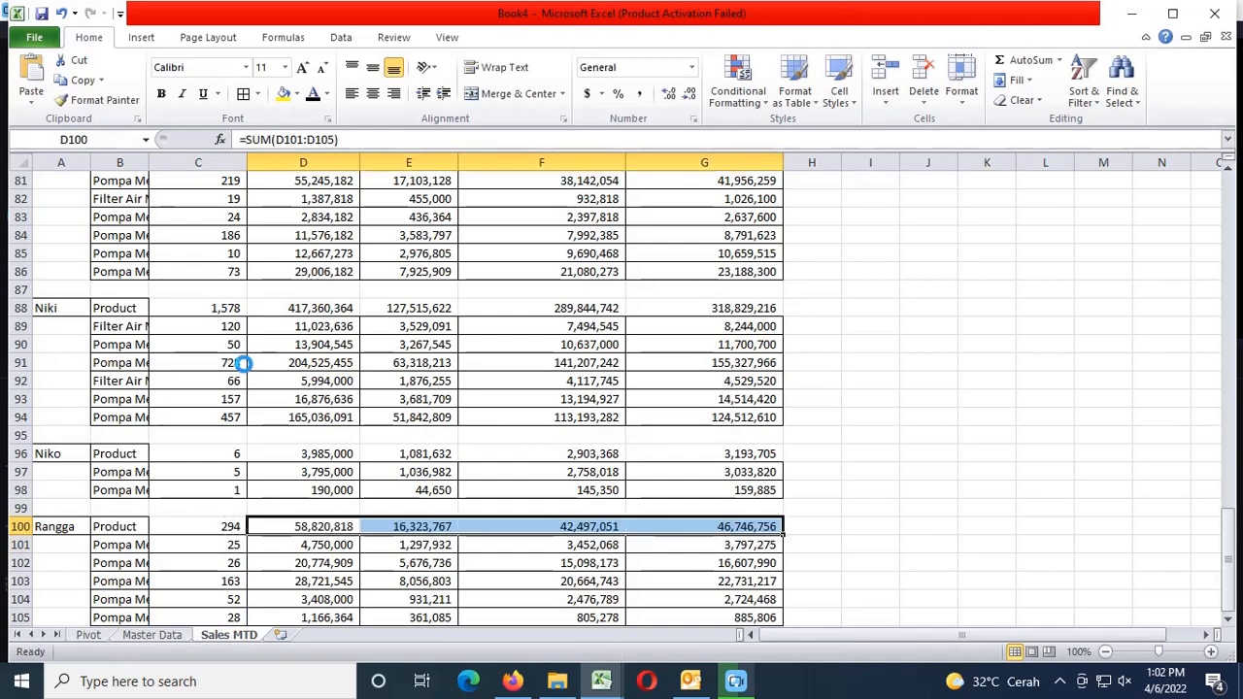
pyautogui.press('Escape')
# Apply all borders to the whole report range A2:G105 on the Sales MTD sheet
pyautogui.press('Left')
pyautogui.press('Left')
pyautogui.press('Left')
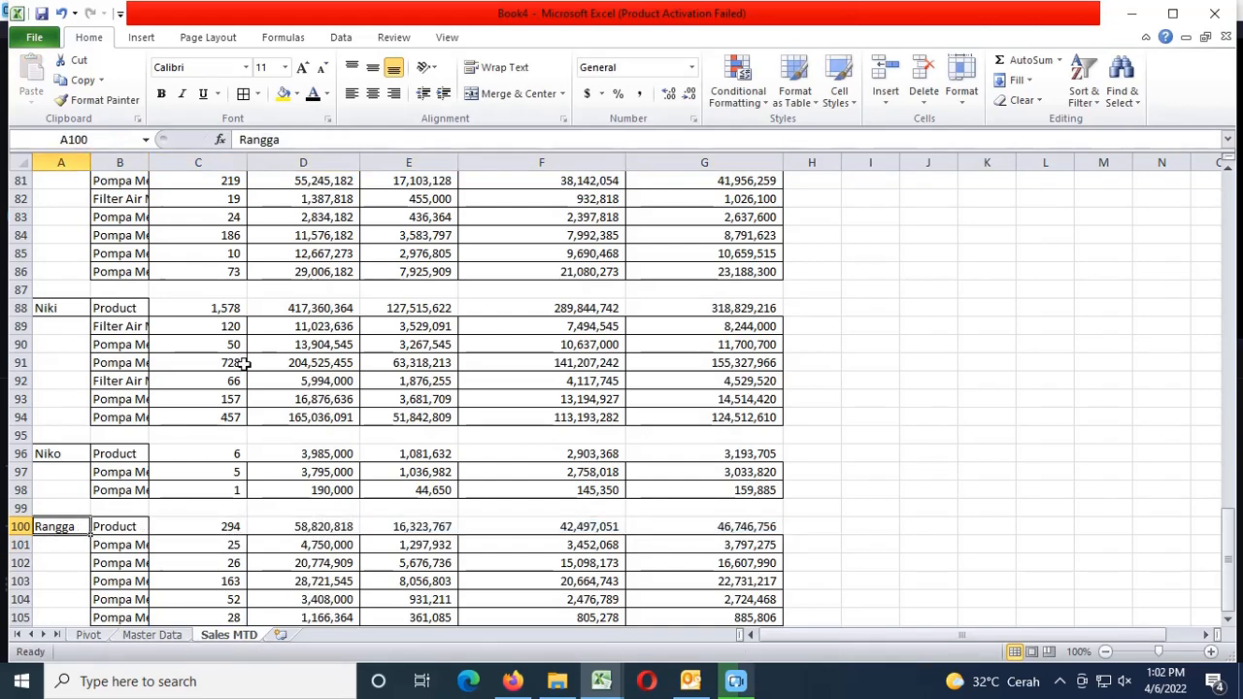
pyautogui.press('Down')
pyautogui.press('Down')
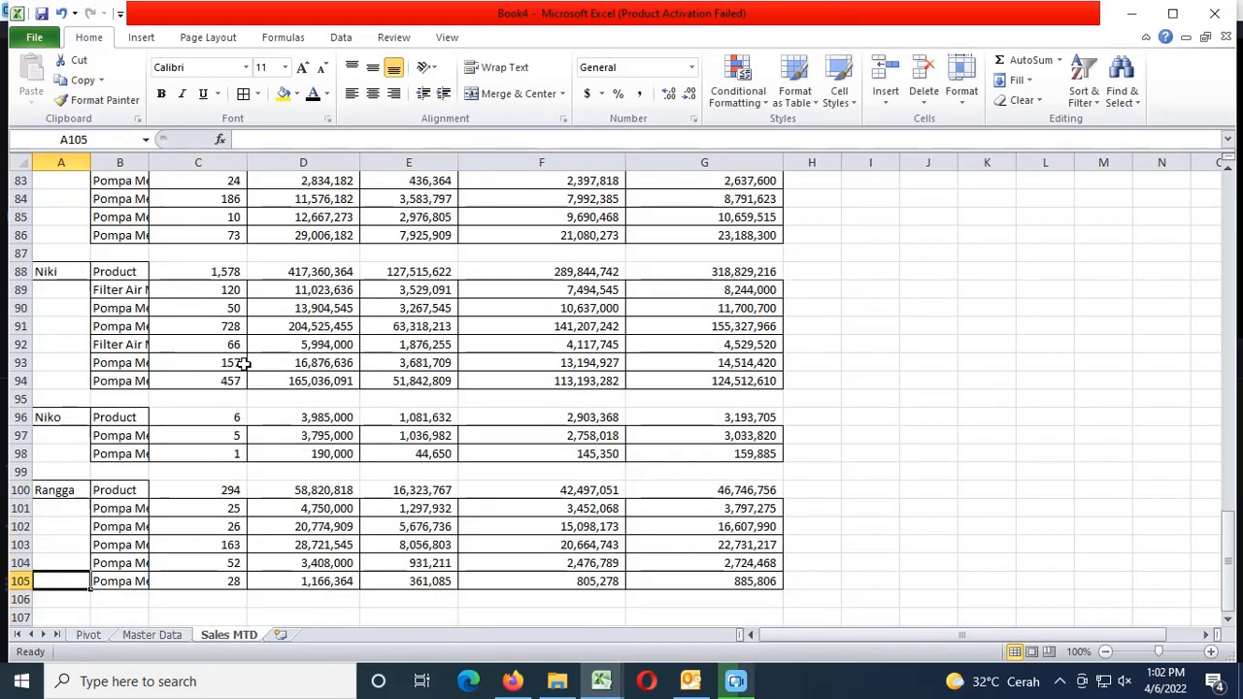
pyautogui.hotkey('shift', 'Right')
pyautogui.hotkey('shift', 'Right')
pyautogui.hotkey('shift', 'Right')
pyautogui.hotkey('shift', 'Right')
pyautogui.hotkey('shift', 'Right')
pyautogui.hotkey('shift', 'Right')
pyautogui.hotkey('ctrl', 'shift', 'Up')
pyautogui.hotkey('ctrl', 'shift', 'Up')
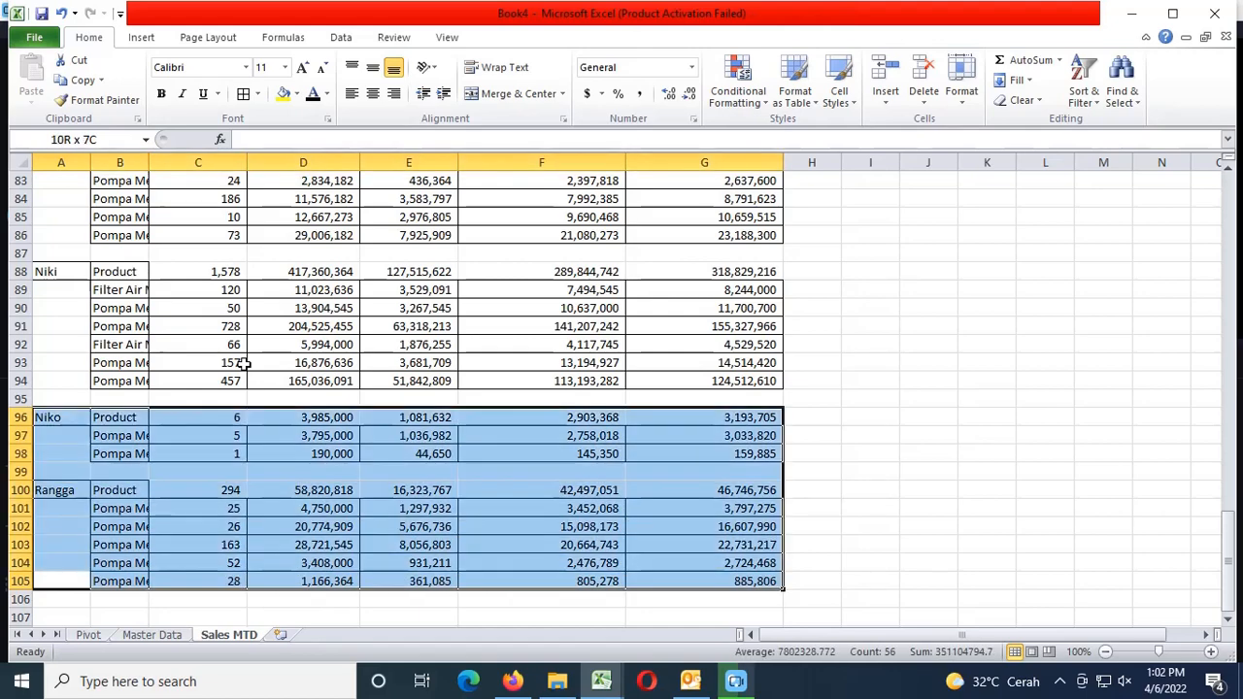
pyautogui.hotkey('ctrl', 'shift', 'Up')
pyautogui.hotkey('ctrl', 'shift', 'Up')
pyautogui.hotkey('ctrl', 'shift', 'Up')
pyautogui.hotkey('ctrl', 'shift', 'Up')
pyautogui.hotkey('ctrl', 'shift', 'Up')
pyautogui.hotkey('ctrl', 'shift', 'Up')
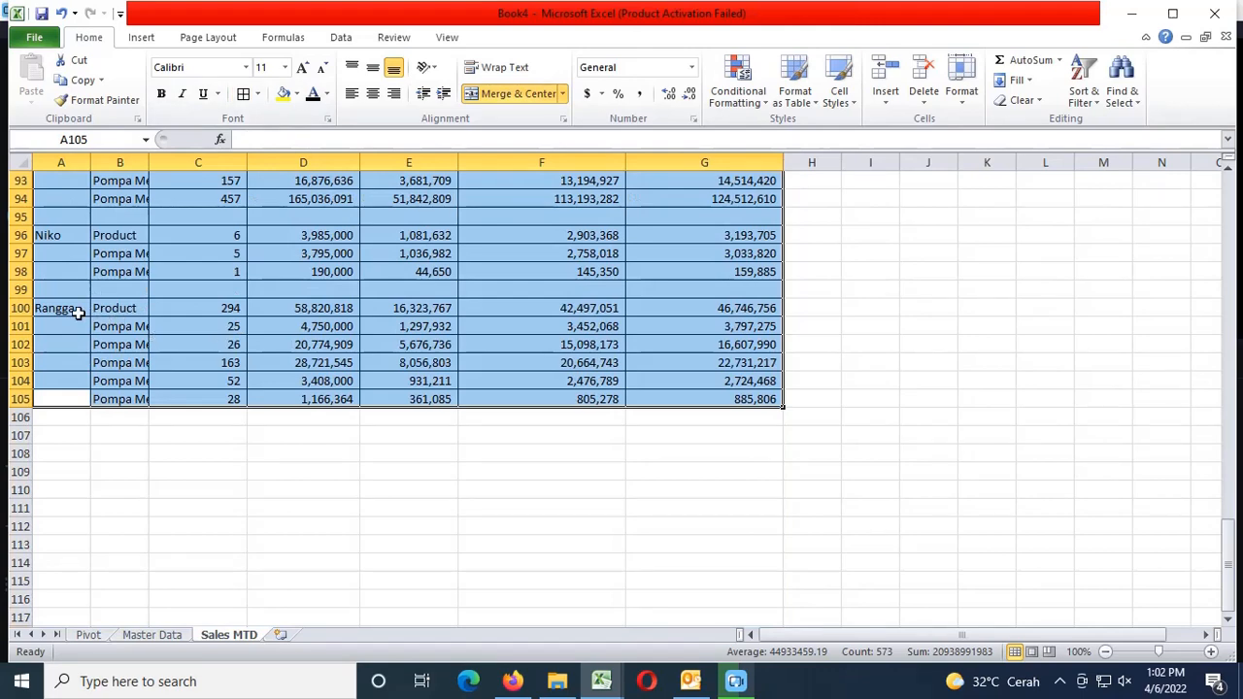
# Bold the date in A2, headings C2:G2 and total rows 5, 19, 25, 43, 54, 76, 88, 96 and 100 across columns A:G
pyautogui.moveTo(54, 308); pyautogui.dragTo(723, 309)
pyautogui.scroll(3, 242, 412)
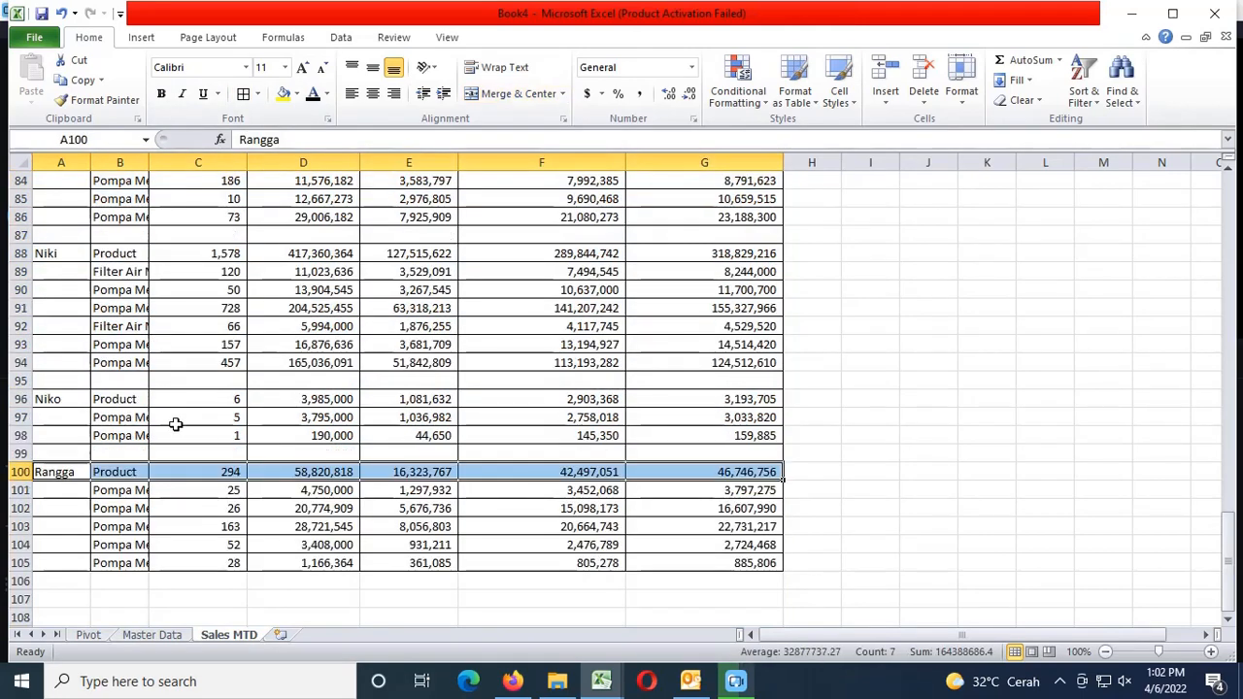
pyautogui.moveTo(72, 394); pyautogui.dragTo(669, 395)
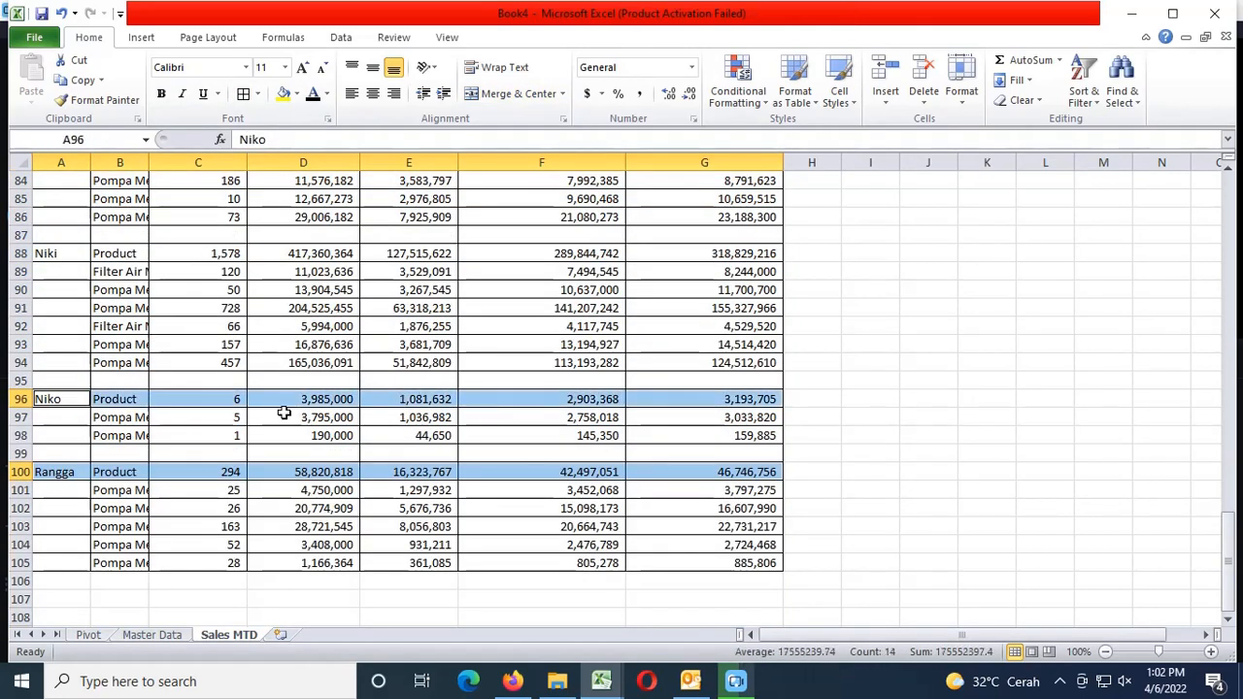
pyautogui.scroll(3, 204, 413)
pyautogui.moveTo(59, 307); pyautogui.dragTo(768, 309)
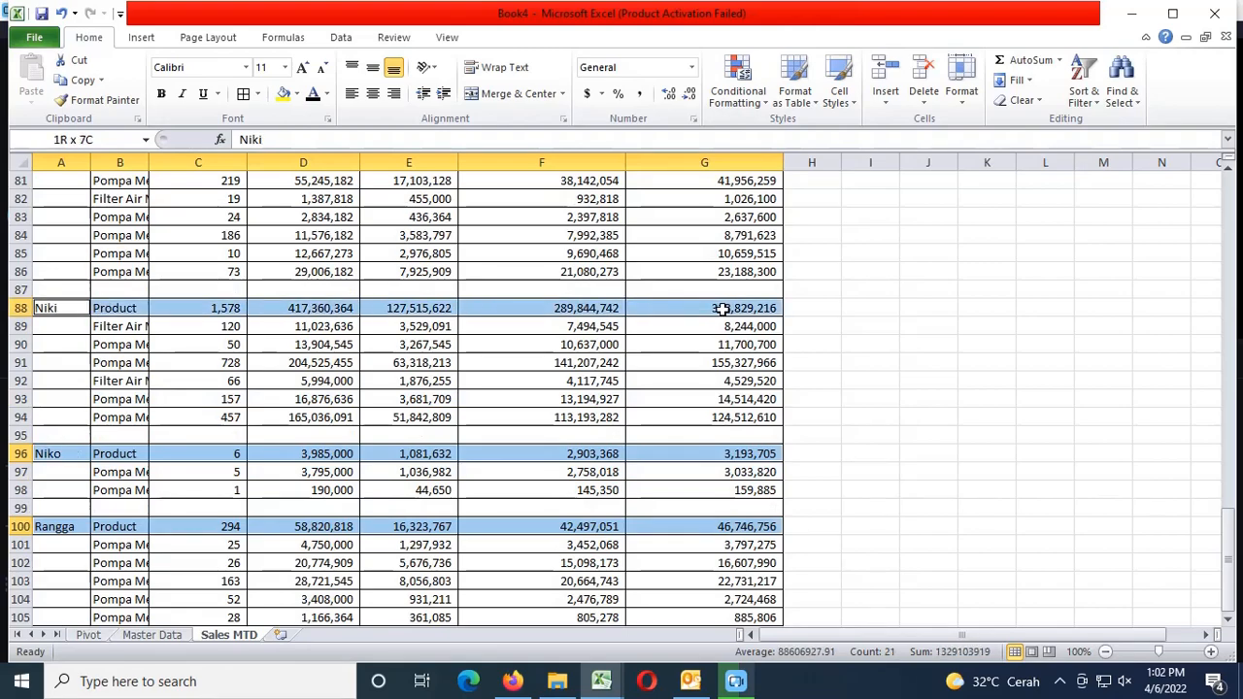
pyautogui.scroll(3, 195, 364)
pyautogui.scroll(3, 194, 367)
pyautogui.moveTo(68, 307); pyautogui.dragTo(762, 308)
pyautogui.scroll(8, 217, 393)
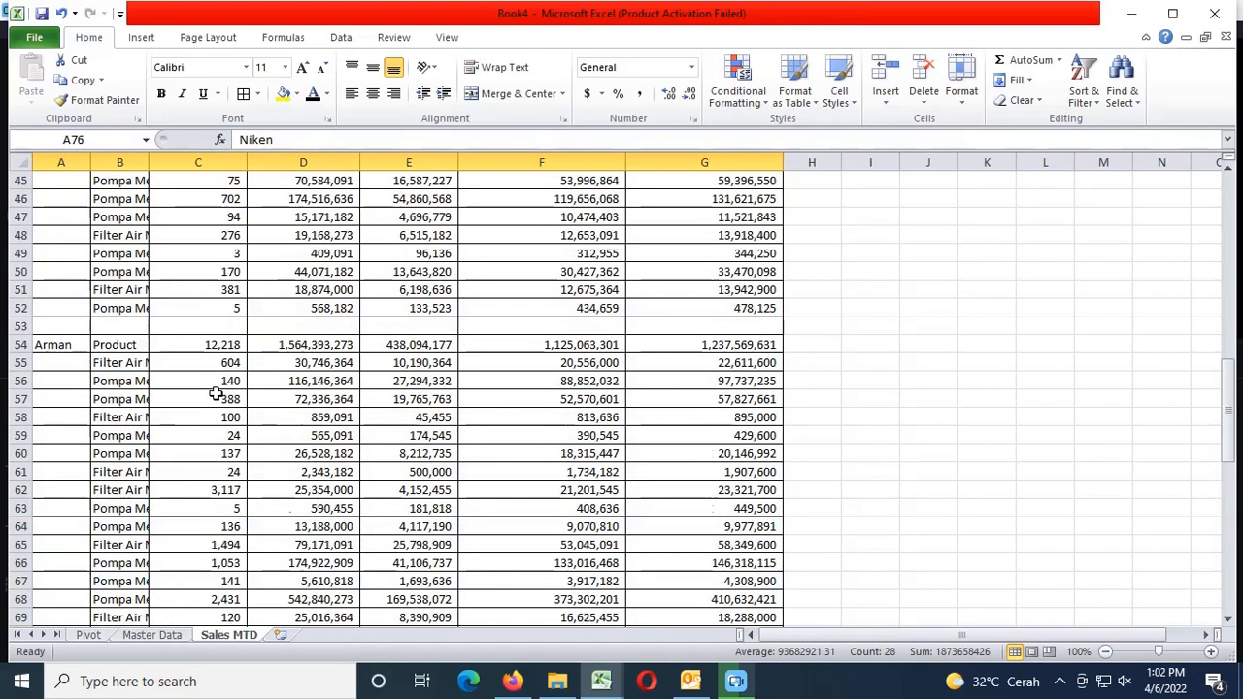
pyautogui.moveTo(34, 344); pyautogui.dragTo(680, 340)
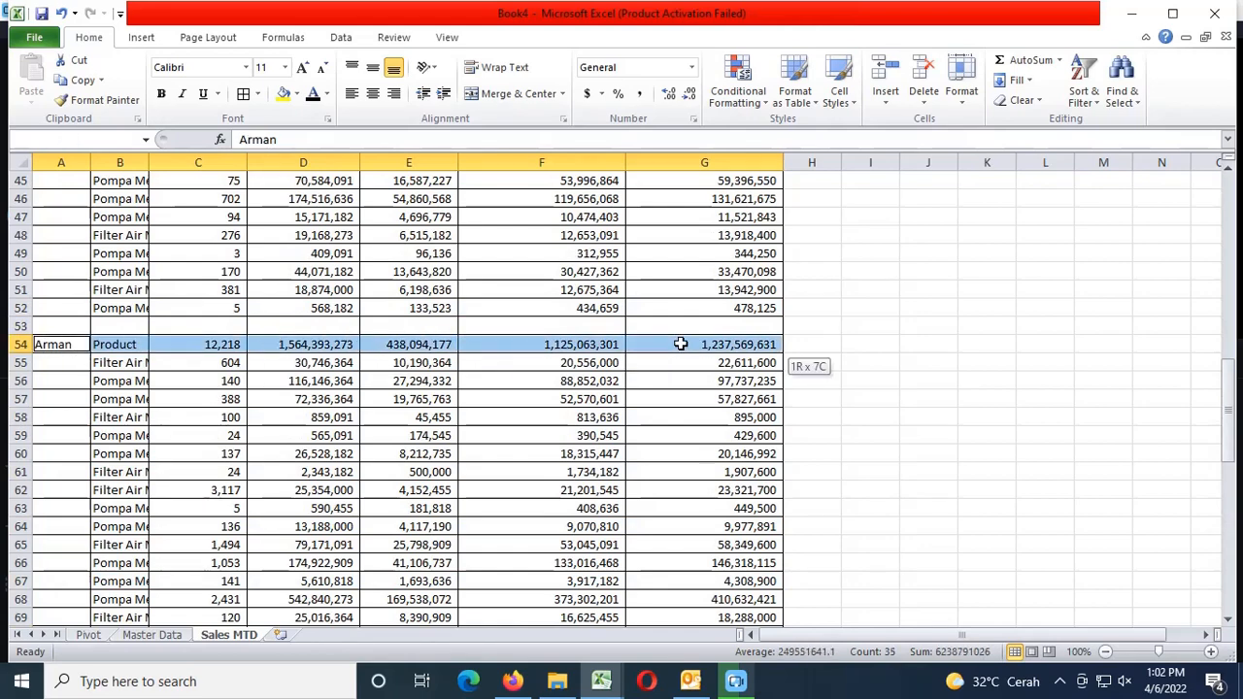
pyautogui.scroll(3, 276, 410)
pyautogui.scroll(4, 276, 411)
pyautogui.moveTo(61, 414); pyautogui.dragTo(646, 410)
pyautogui.scroll(4, 250, 437)
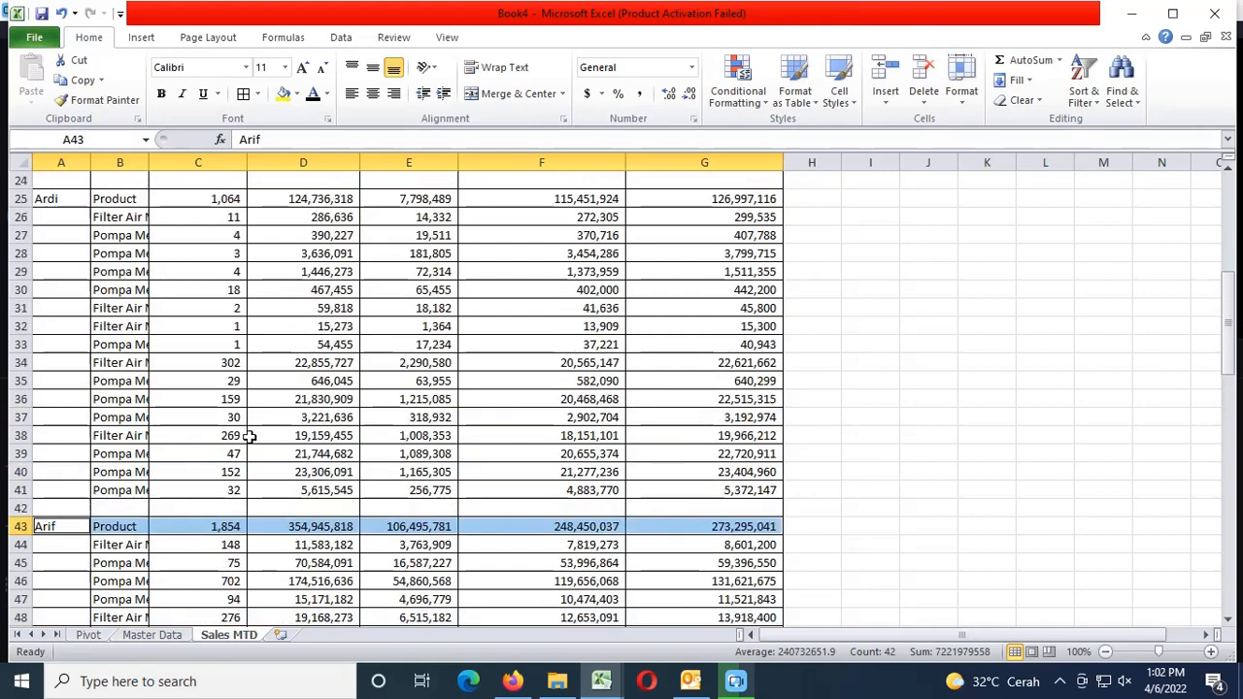
pyautogui.moveTo(78, 308); pyautogui.dragTo(666, 312)
pyautogui.scroll(2, 175, 413)
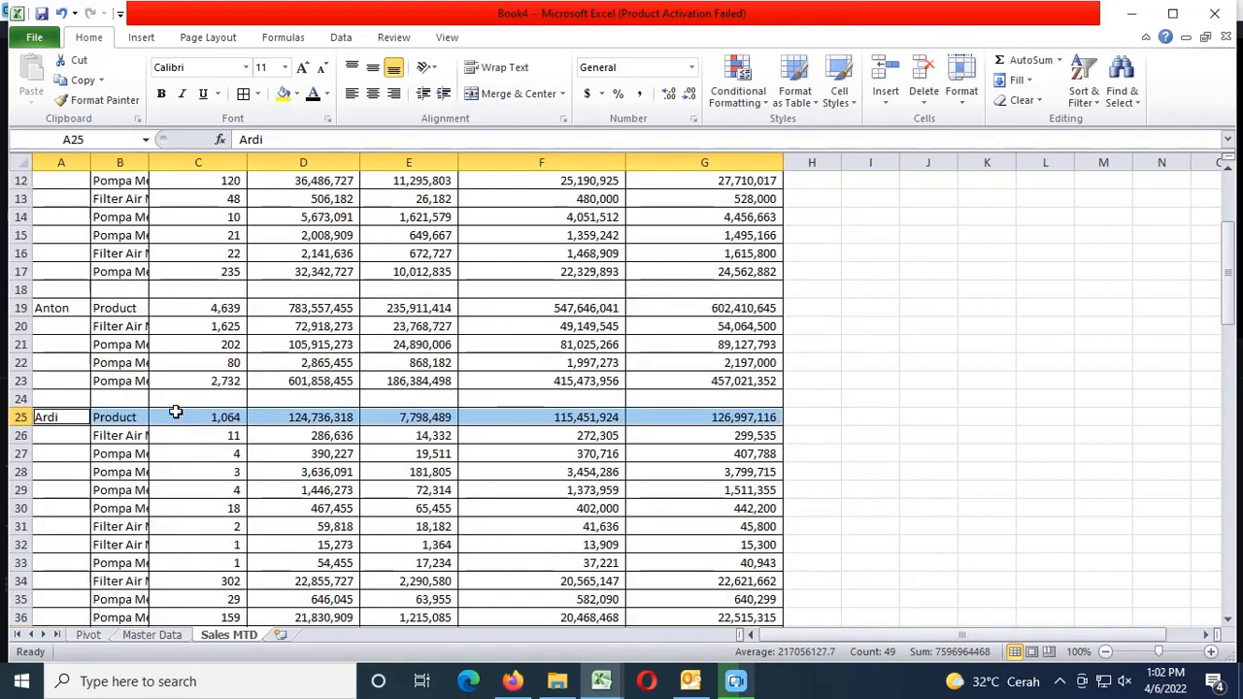
pyautogui.keyDown('ctrl'); pyautogui.click(70, 309); pyautogui.keyUp('ctrl')
pyautogui.moveTo(100, 308); pyautogui.dragTo(777, 308)
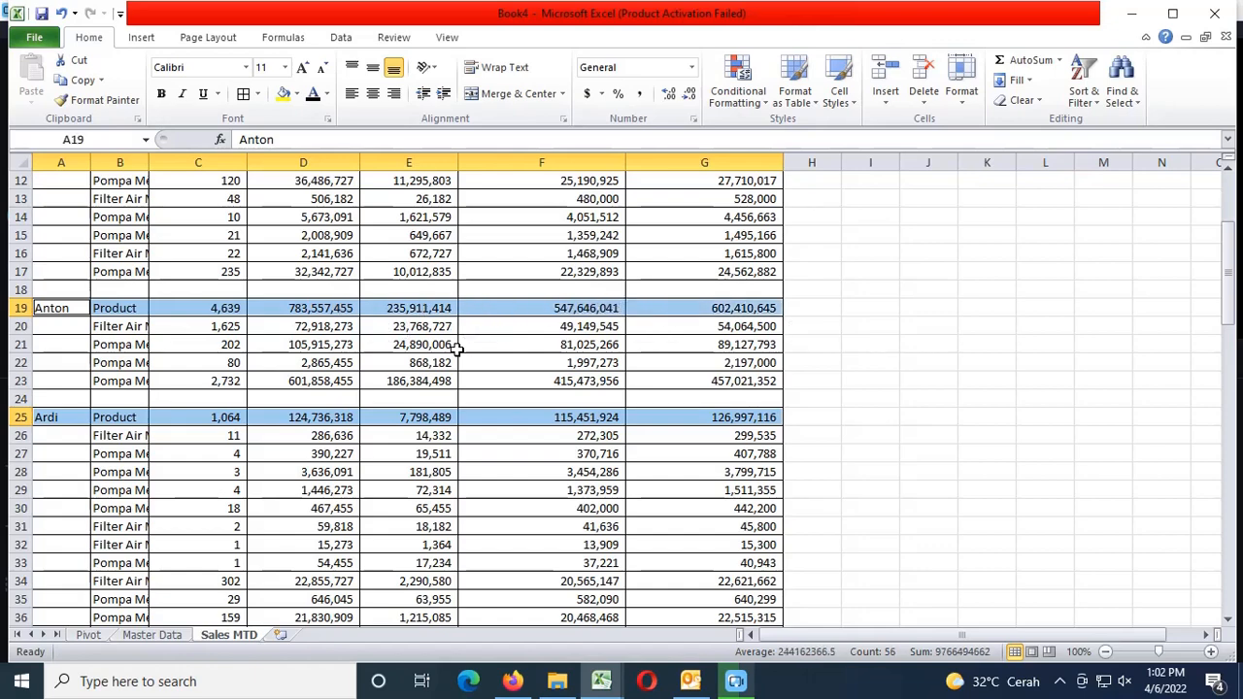
pyautogui.scroll(2, 205, 371)
pyautogui.scroll(2, 206, 372)
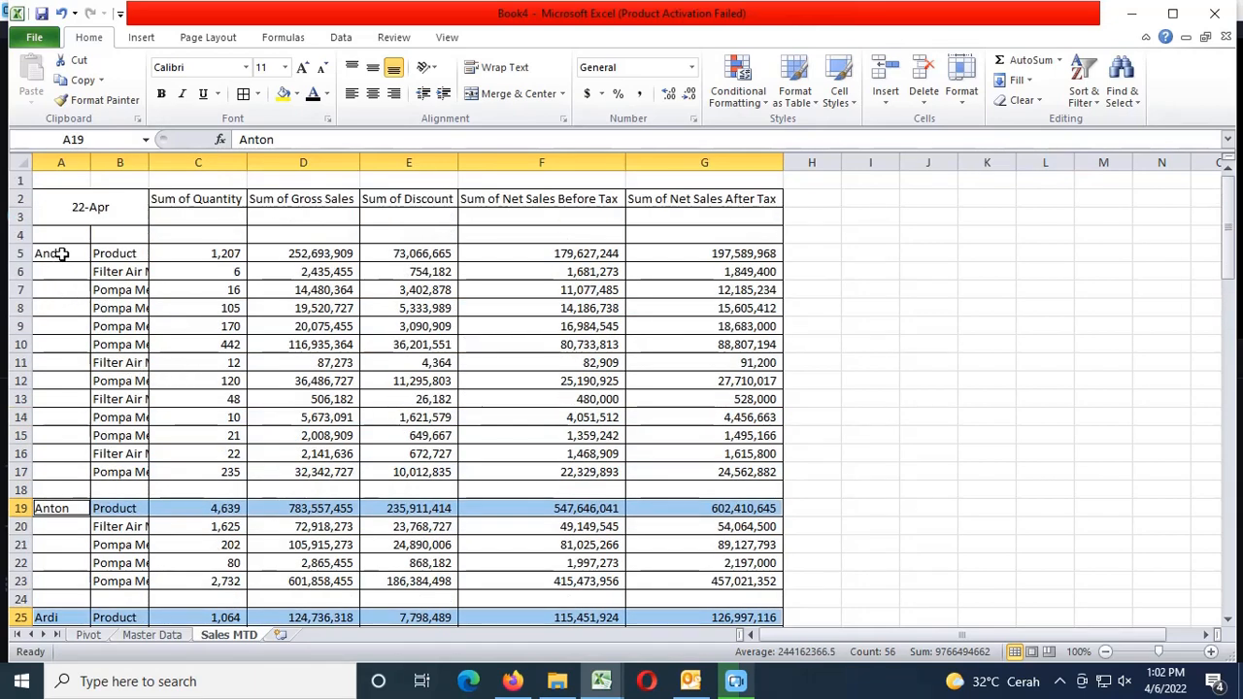
pyautogui.moveTo(50, 253); pyautogui.dragTo(647, 255)
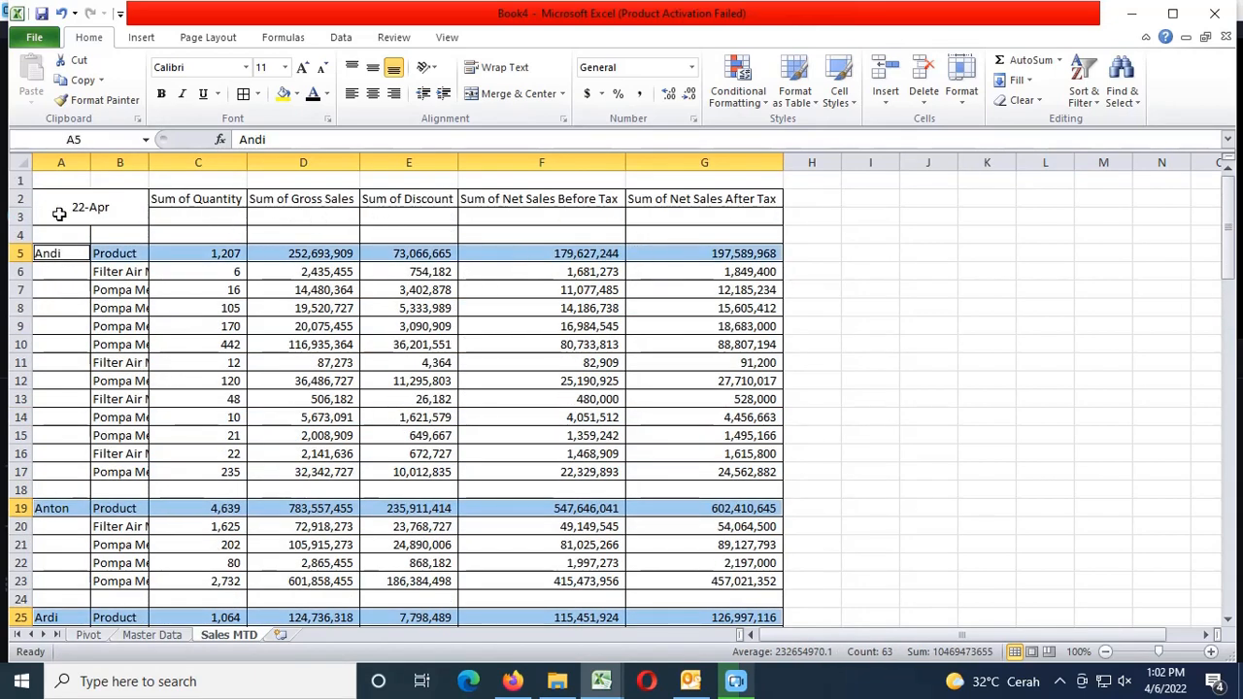
pyautogui.moveTo(179, 197); pyautogui.dragTo(632, 200)
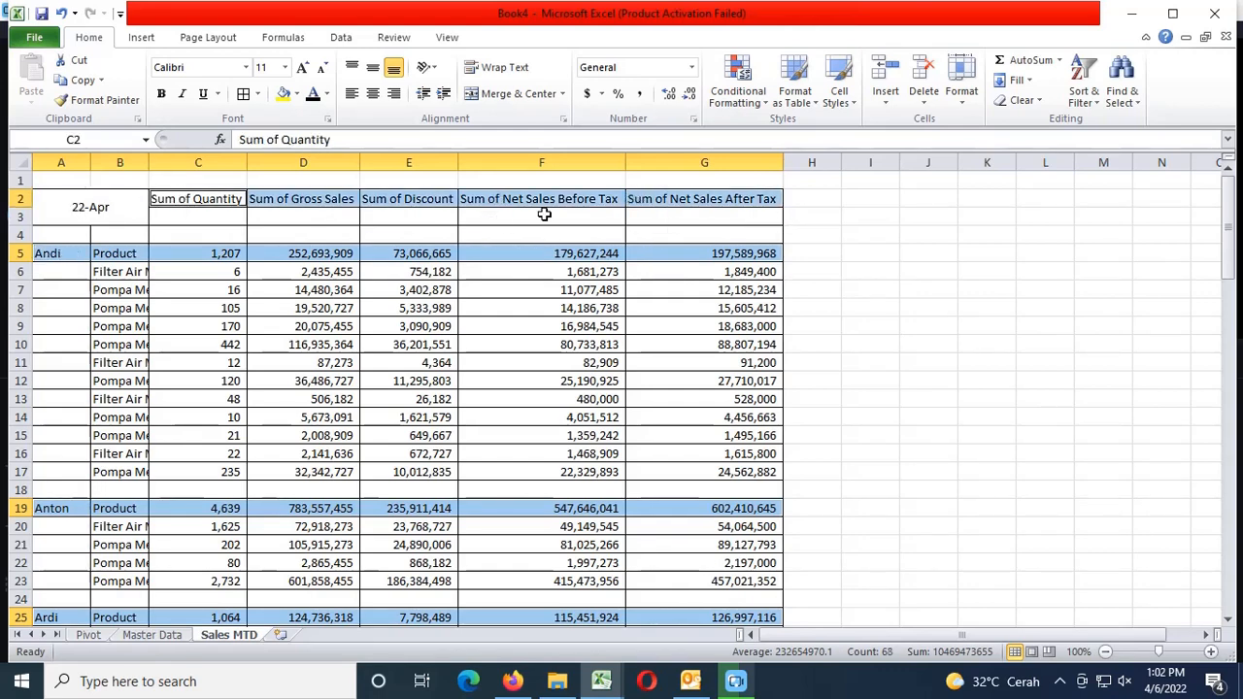
pyautogui.keyDown('ctrl'); pyautogui.click(121, 210); pyautogui.keyUp('ctrl')
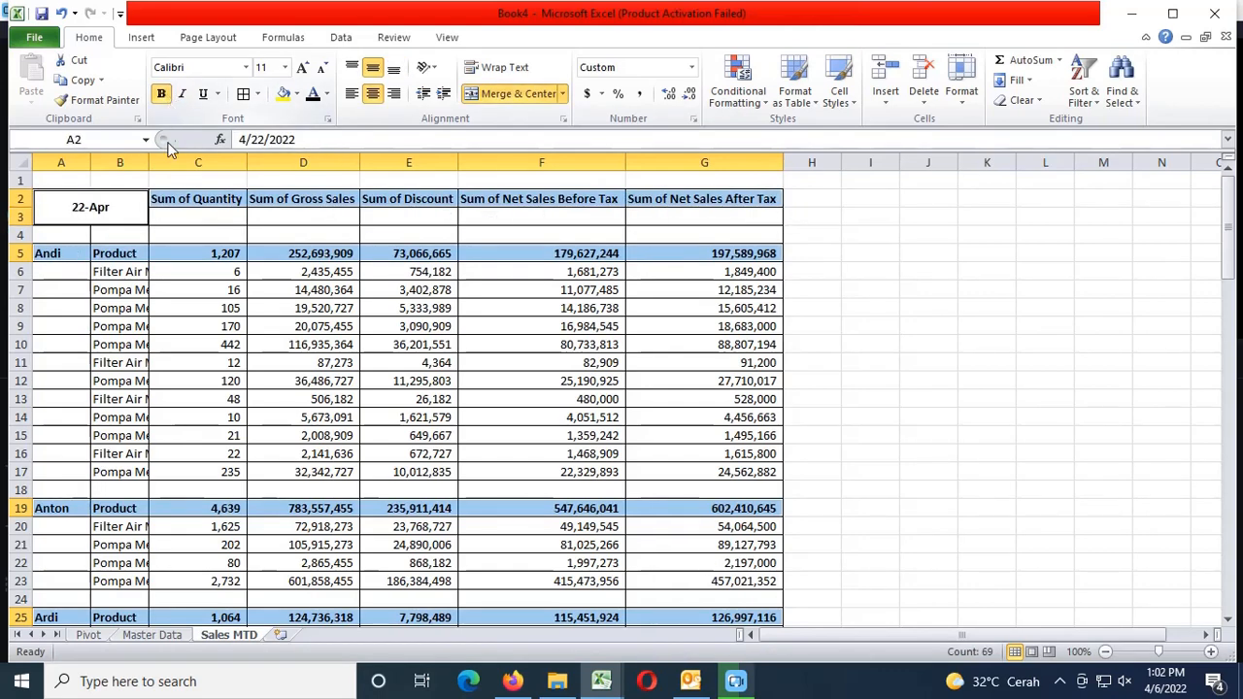
pyautogui.click(162, 316)
# AutoFit the width of all columns on the Sales MTD sheet to their contents
pyautogui.click(20, 162)
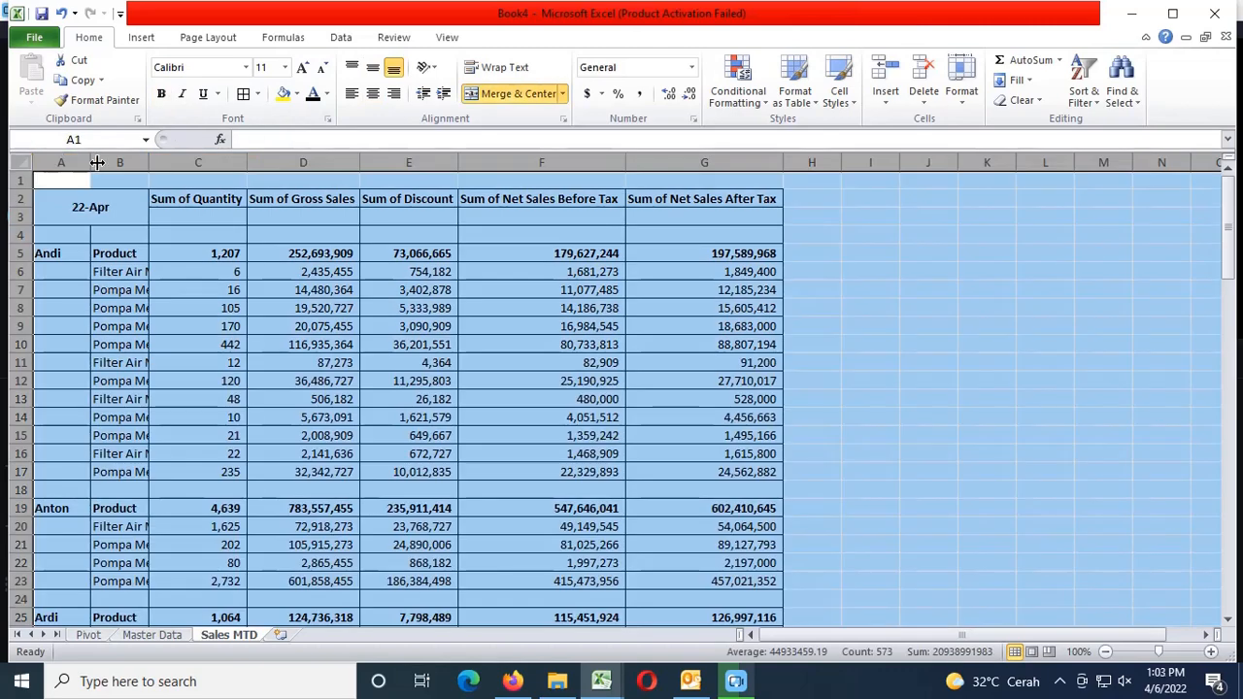
pyautogui.doubleClick(92, 162)
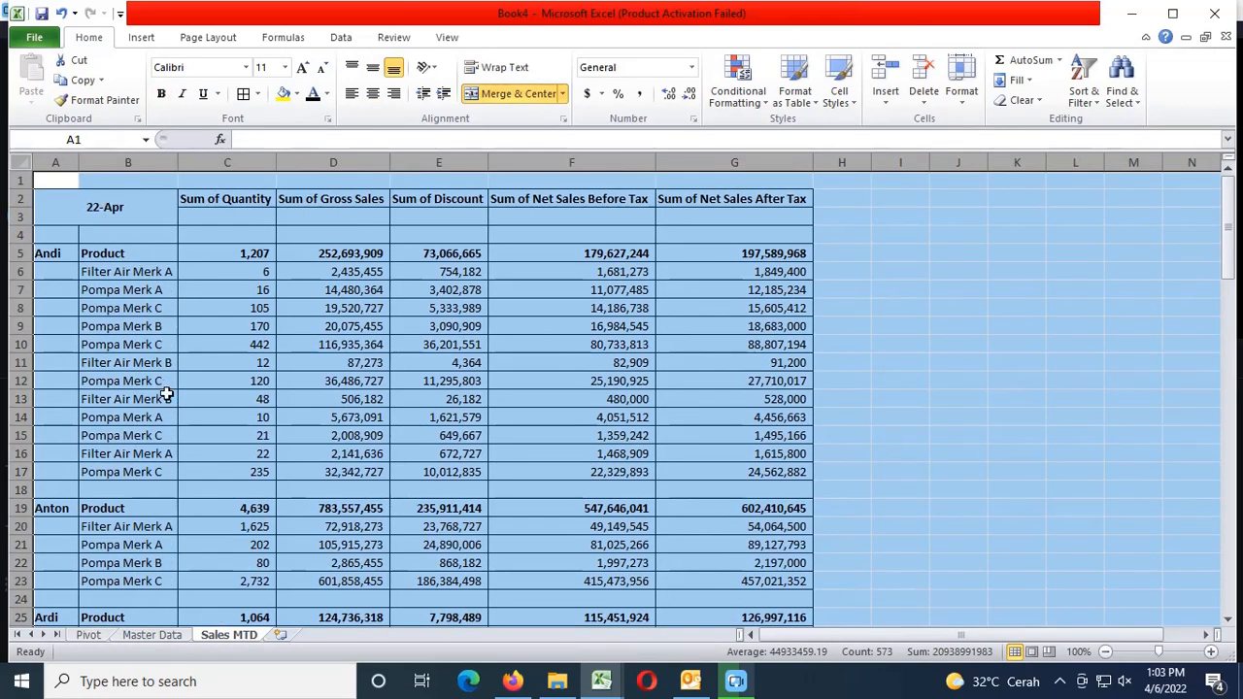
pyautogui.click(160, 438)
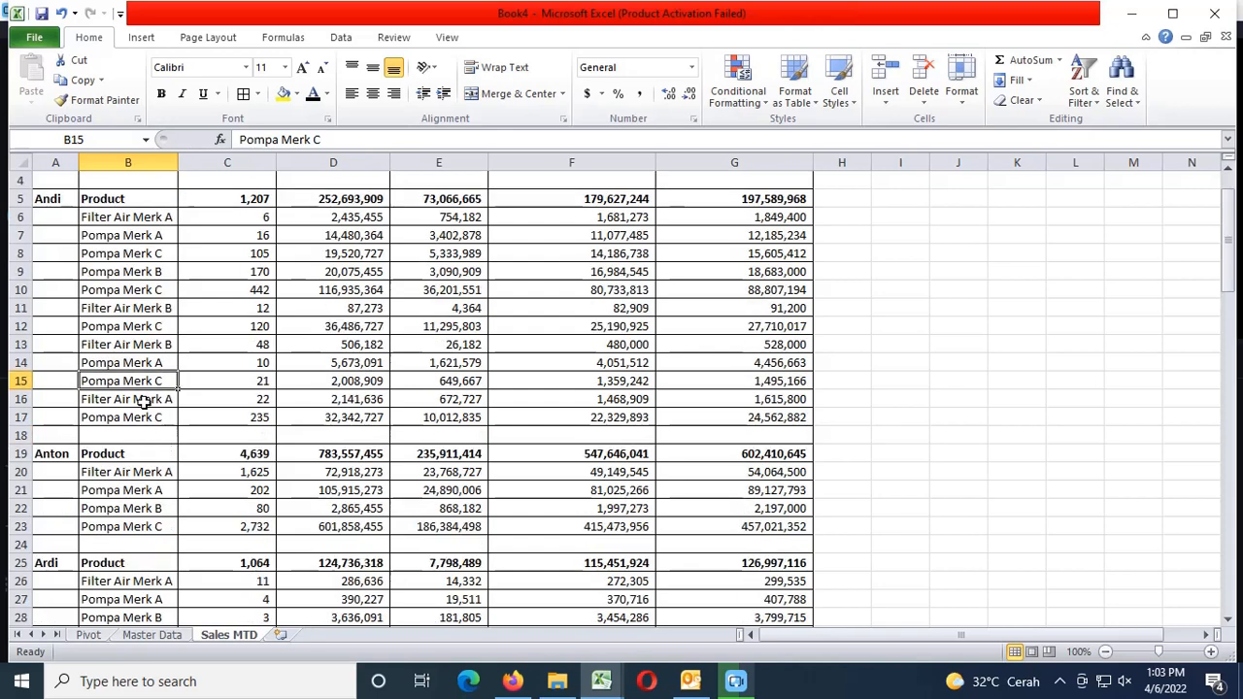
# Group the first sales rep's product rows 6 to 17 as an outline by rows
pyautogui.moveTo(61, 276); pyautogui.dragTo(61, 472)
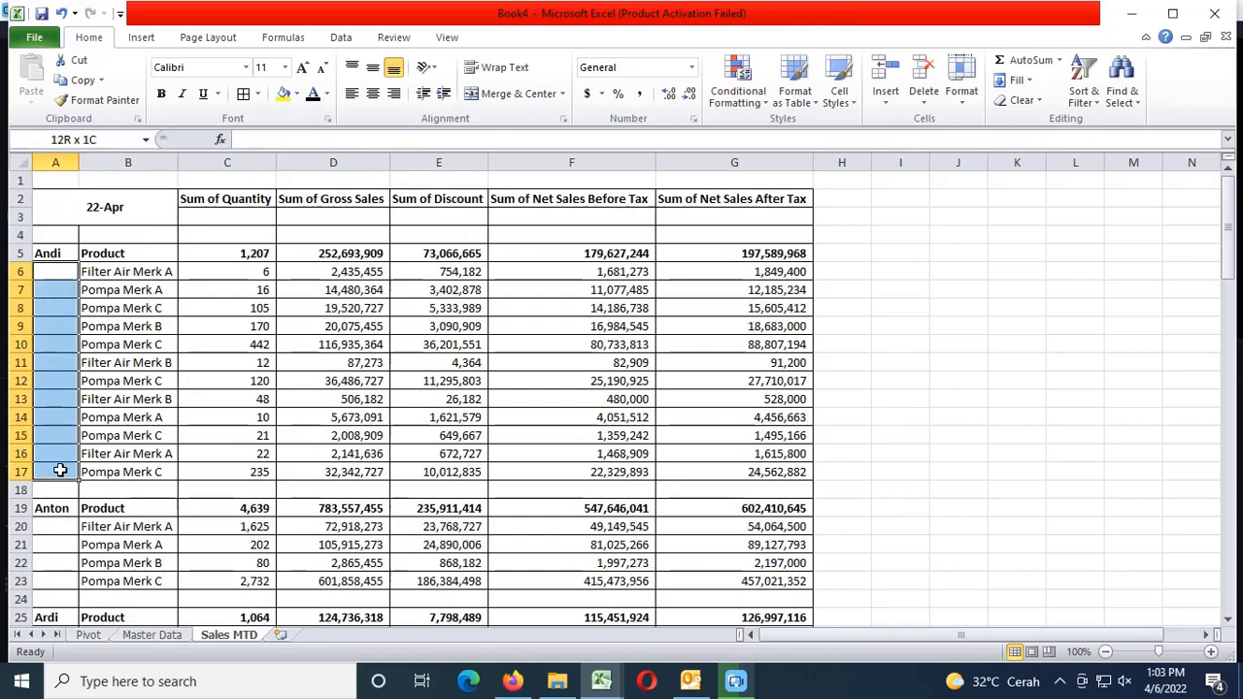
pyautogui.click(340, 37)
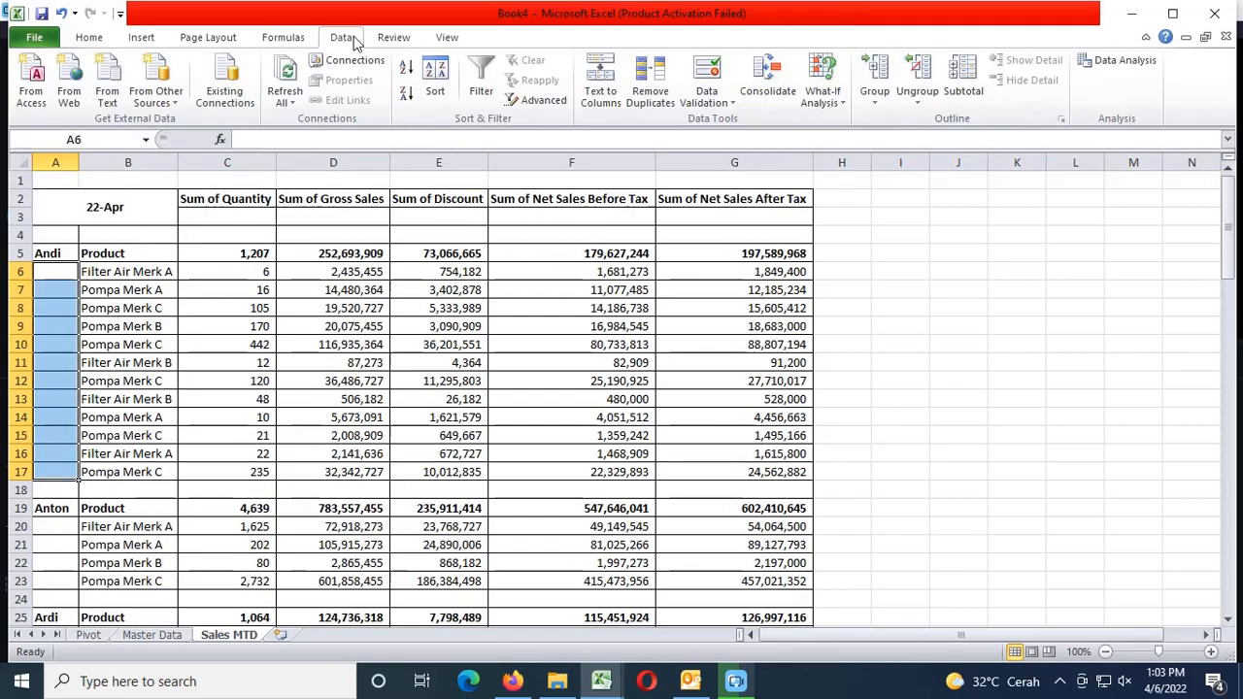
pyautogui.click(876, 93)
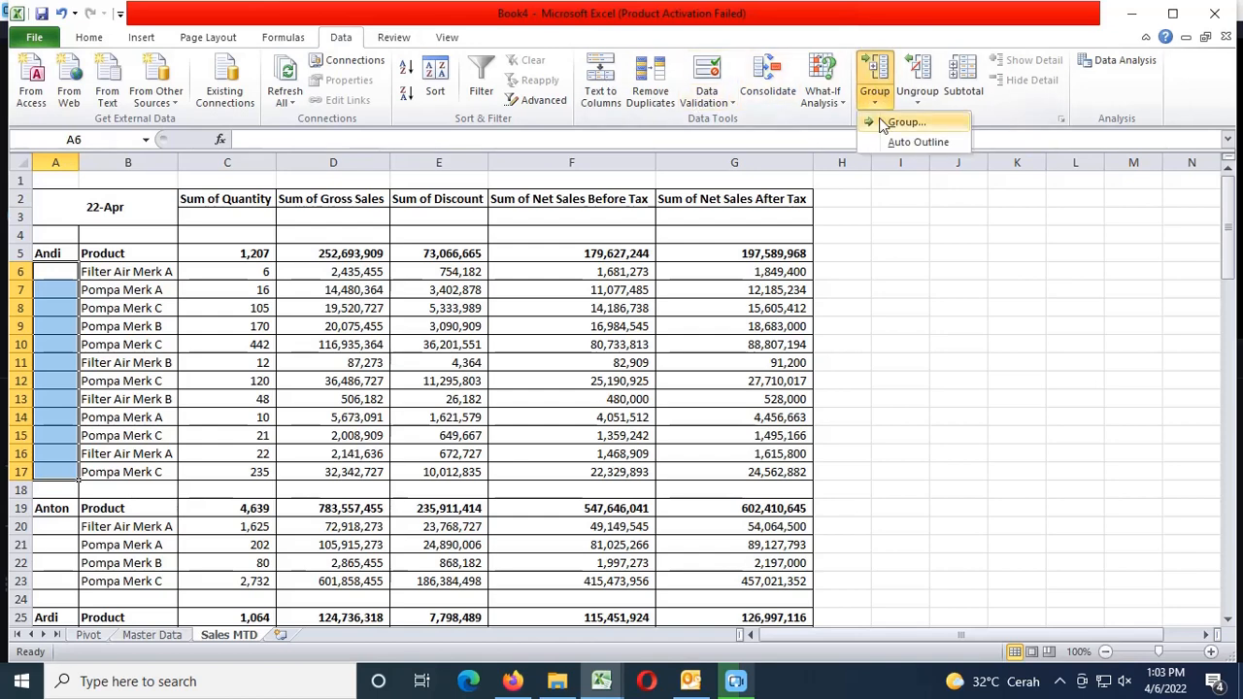
pyautogui.click(885, 122)
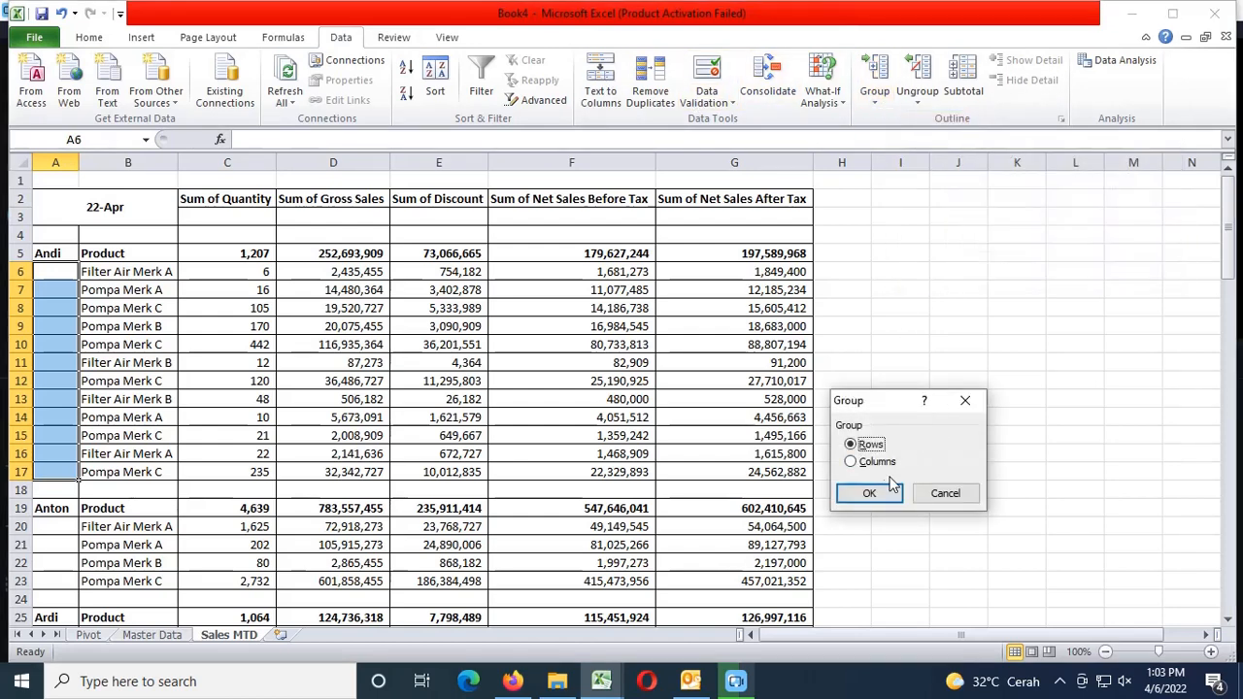
pyautogui.click(869, 493)
pyautogui.scroll(-2, 170, 403)
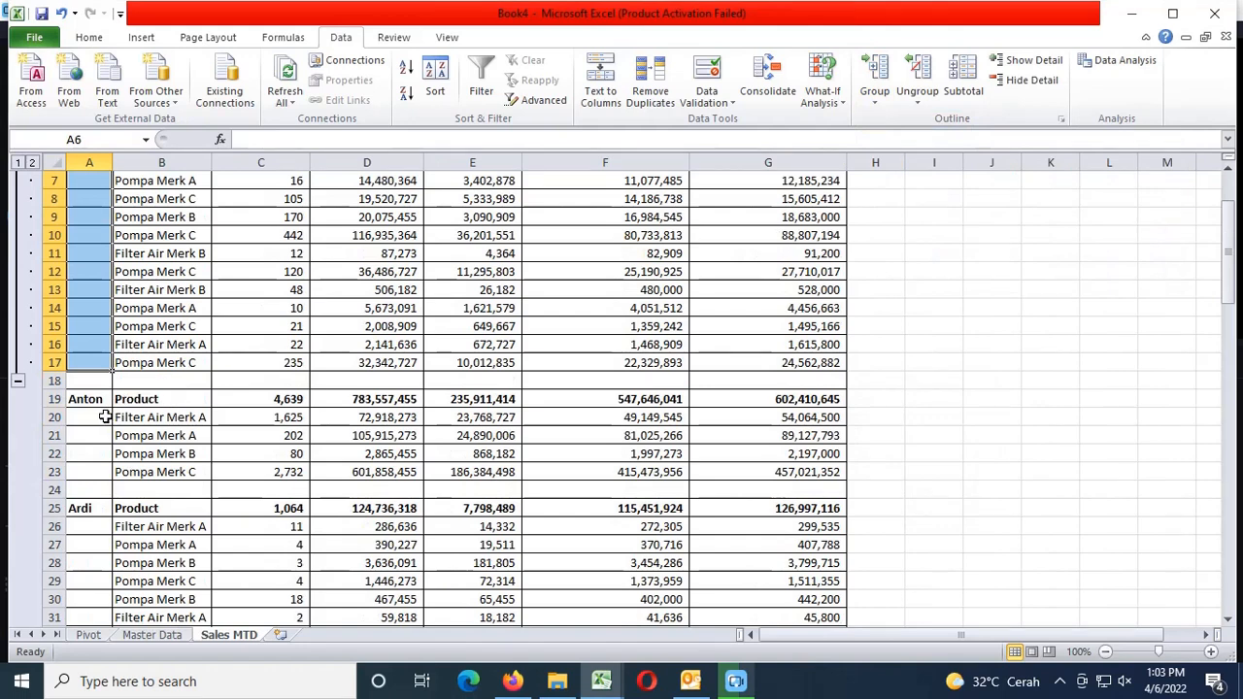
# Group product rows 20 to 23 and rows 26 to 41 as two separate row outlines on the Sales MTD sheet
pyautogui.moveTo(105, 416); pyautogui.dragTo(97, 472)
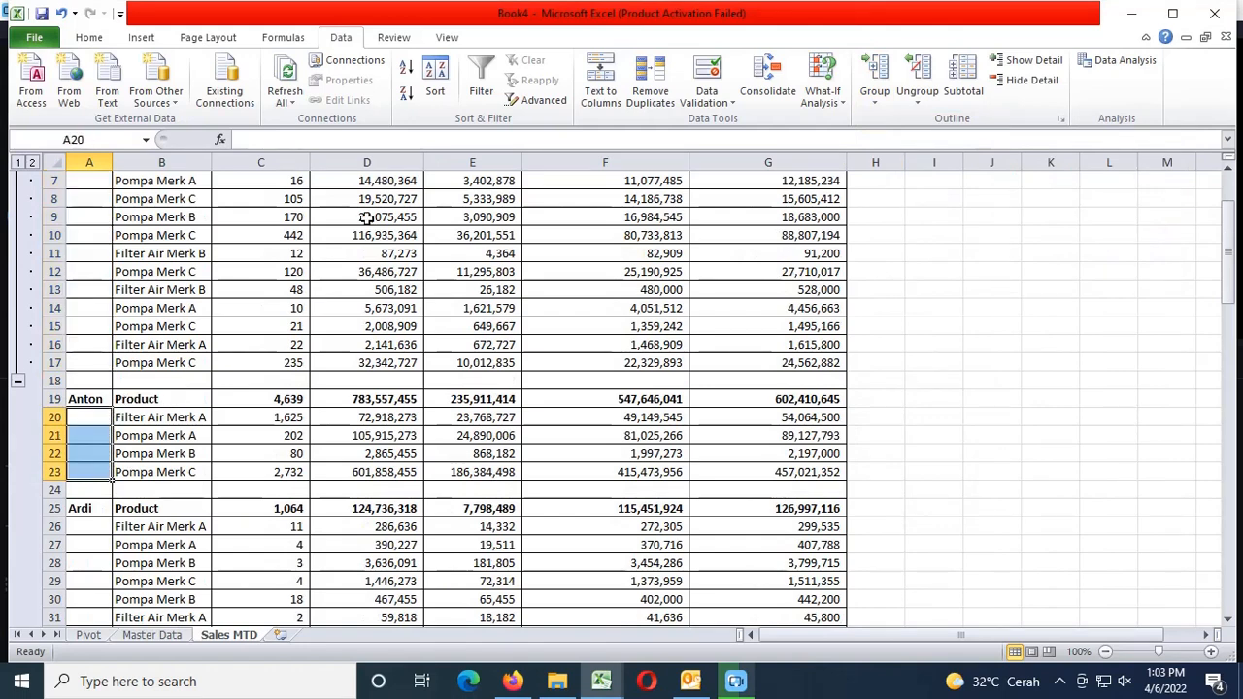
pyautogui.click(877, 78)
pyautogui.click(869, 491)
pyautogui.scroll(-4, 243, 432)
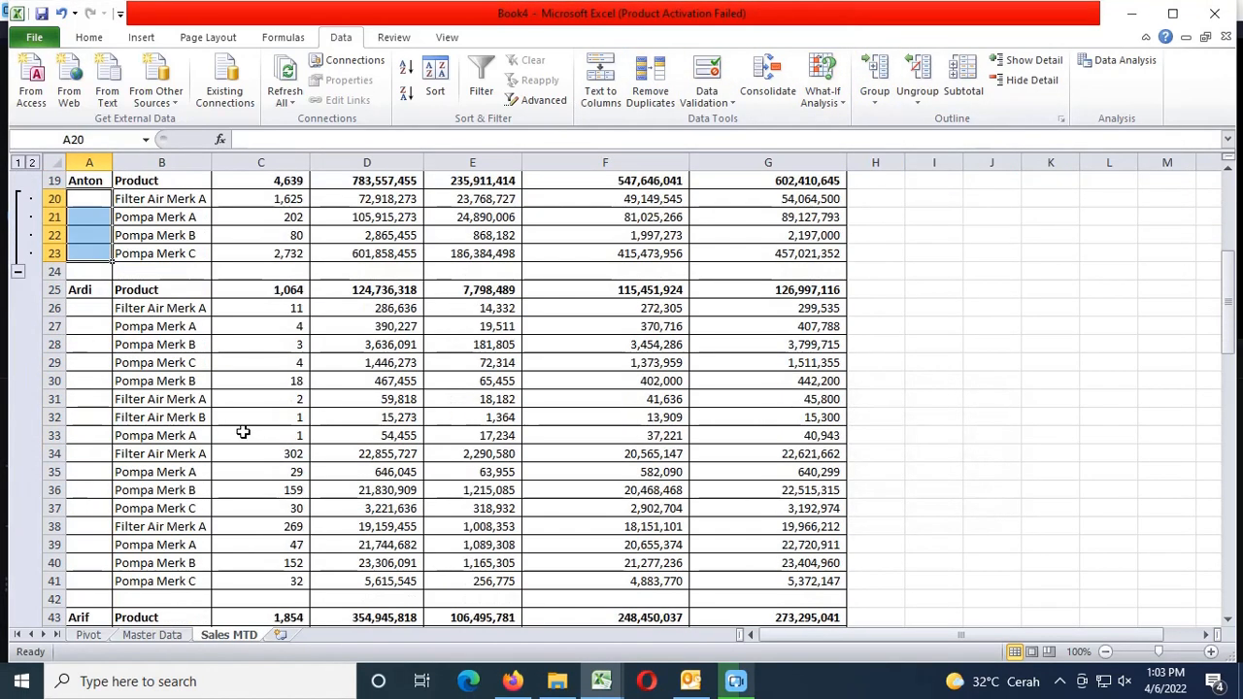
pyautogui.moveTo(97, 308); pyautogui.dragTo(97, 580)
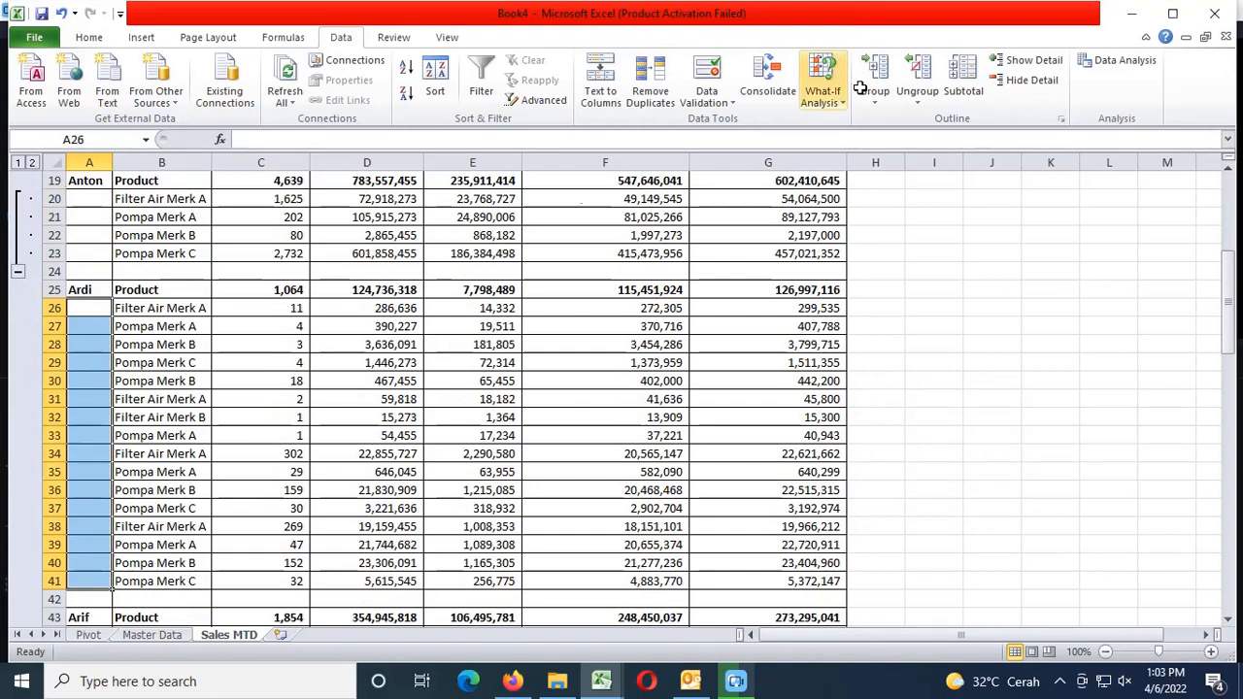
pyautogui.click(884, 79)
pyautogui.click(867, 492)
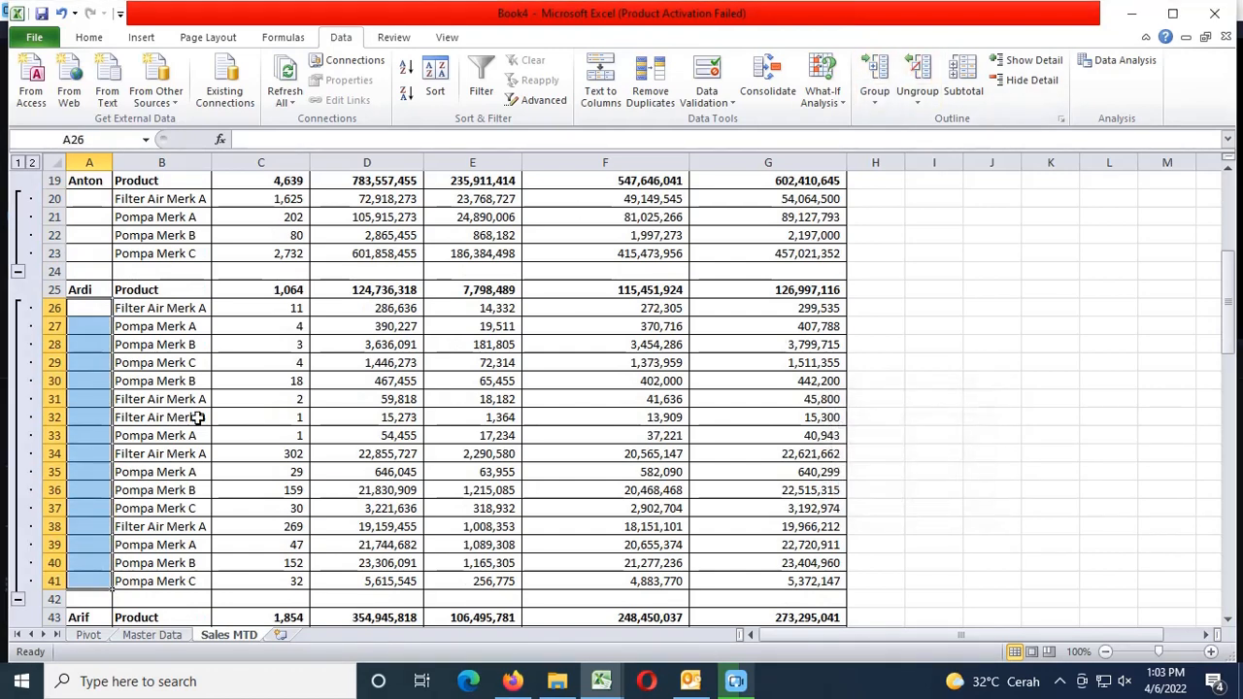
# Group product rows 44 to 52 and rows 55 to 74 as two separate row outlines
pyautogui.scroll(-5, 190, 414)
pyautogui.moveTo(97, 362); pyautogui.dragTo(90, 505)
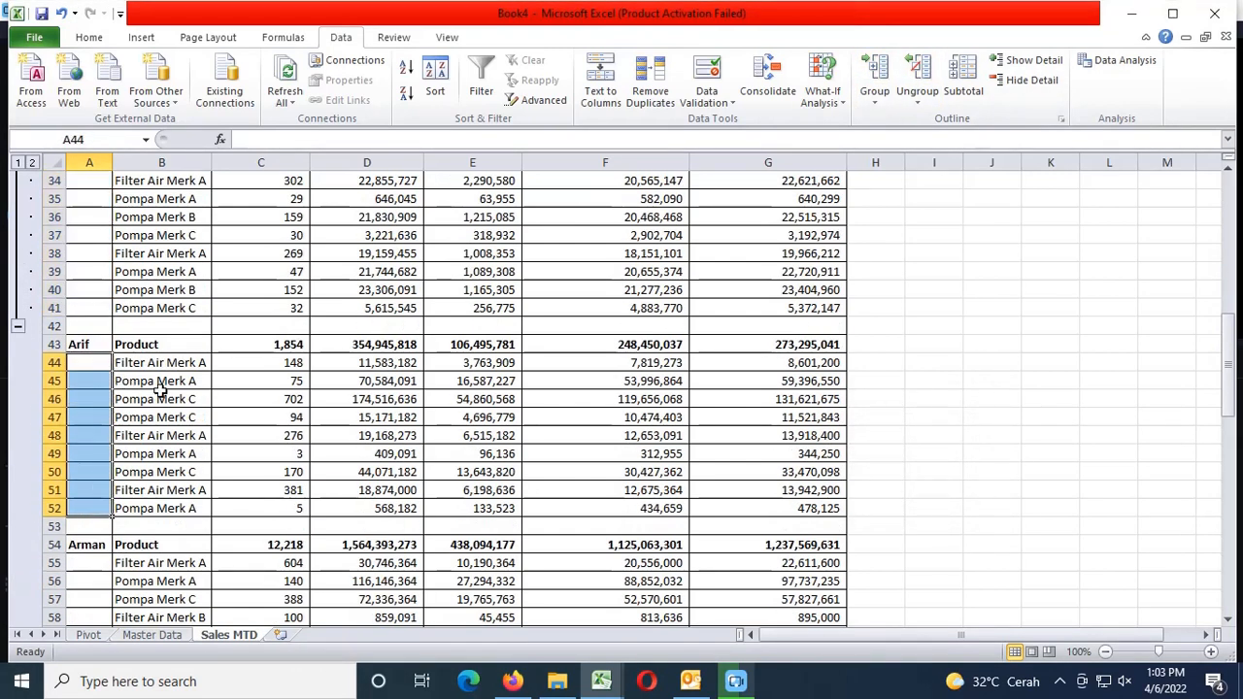
pyautogui.click(876, 76)
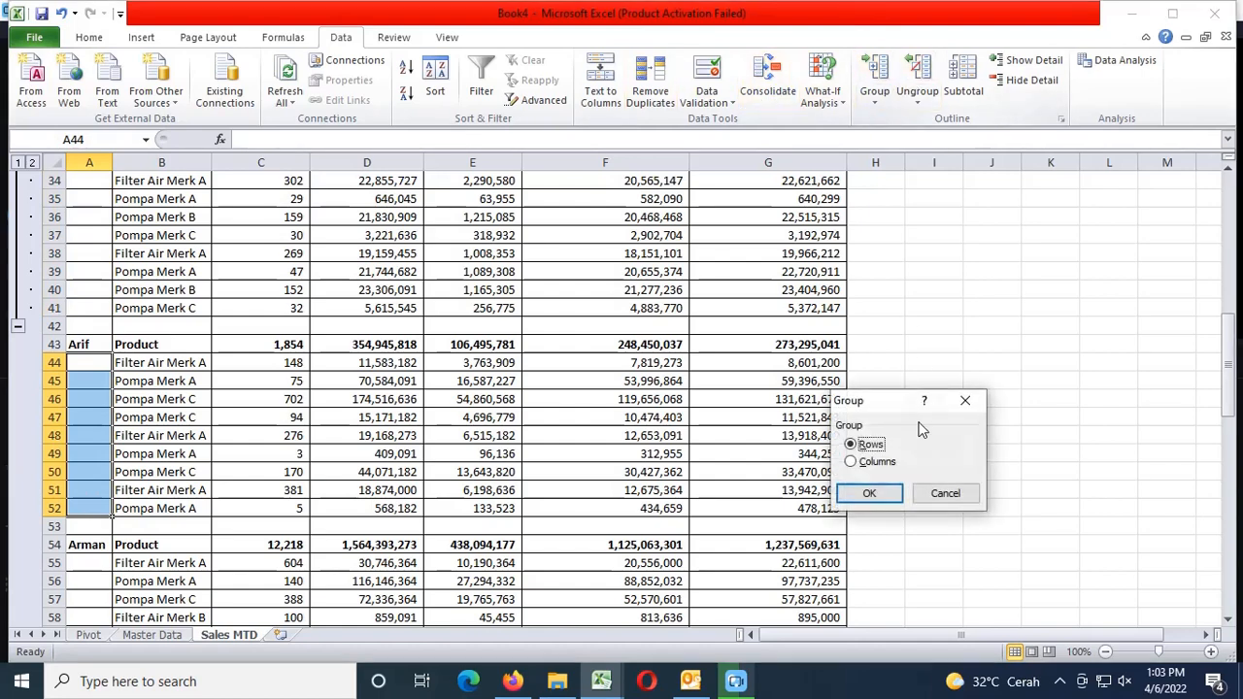
pyautogui.click(869, 493)
pyautogui.scroll(-4, 212, 392)
pyautogui.moveTo(92, 344); pyautogui.dragTo(86, 599)
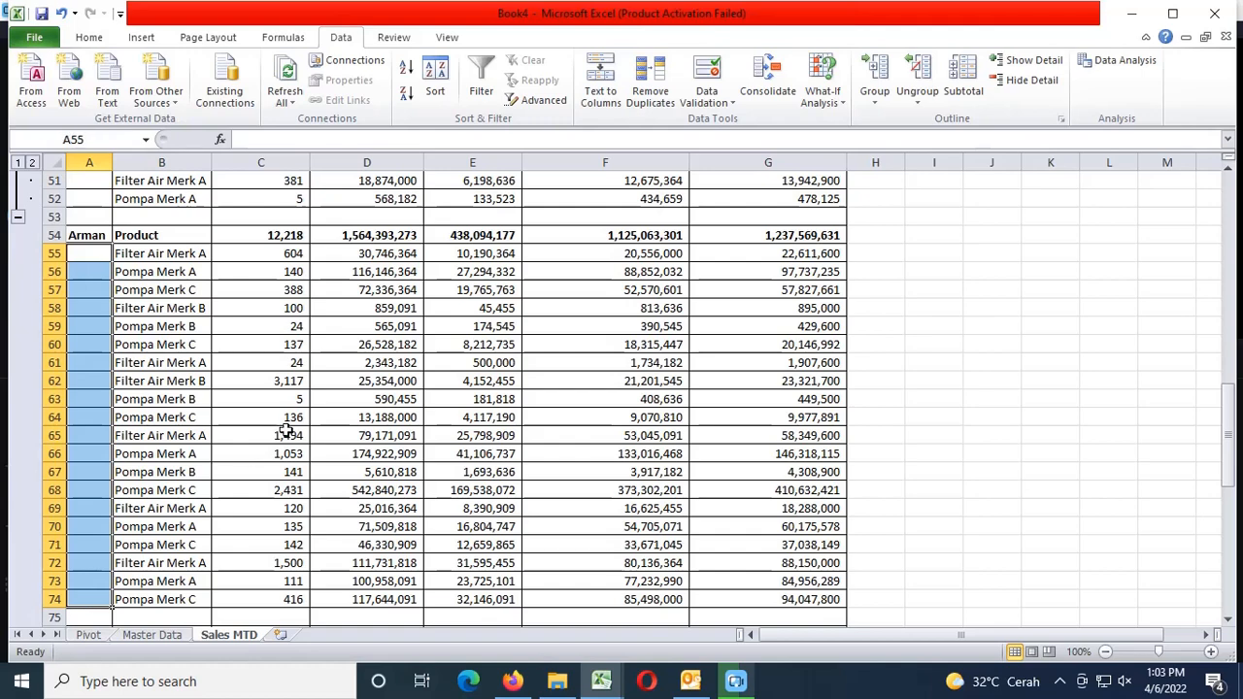
pyautogui.click(874, 78)
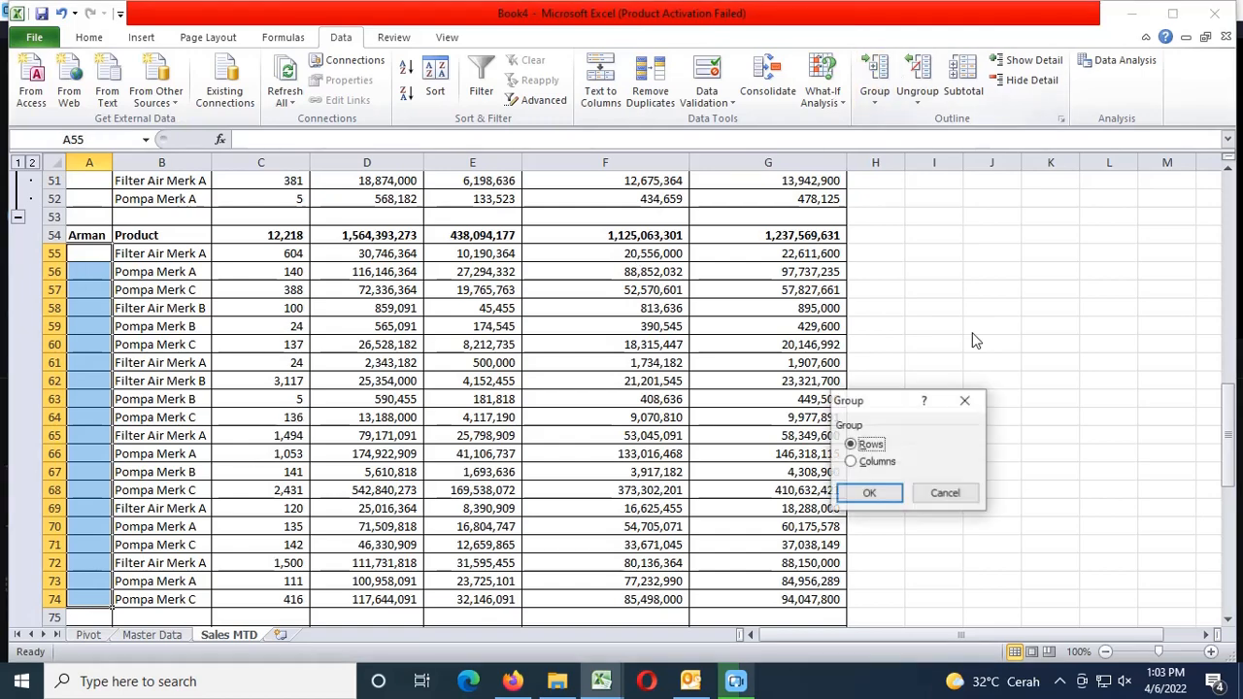
pyautogui.click(868, 492)
# Group product rows 77 to 86 and rows 89 to 94 as two separate row outlines
pyautogui.scroll(-6, 523, 453)
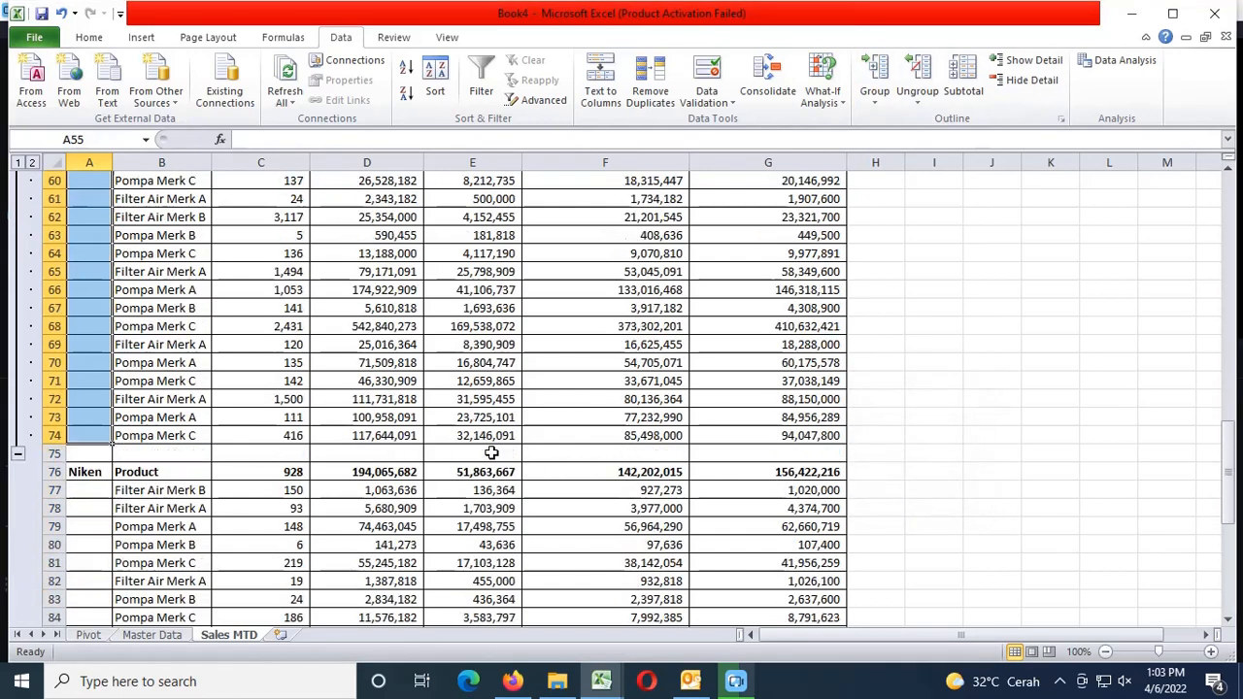
pyautogui.moveTo(81, 323); pyautogui.dragTo(89, 488)
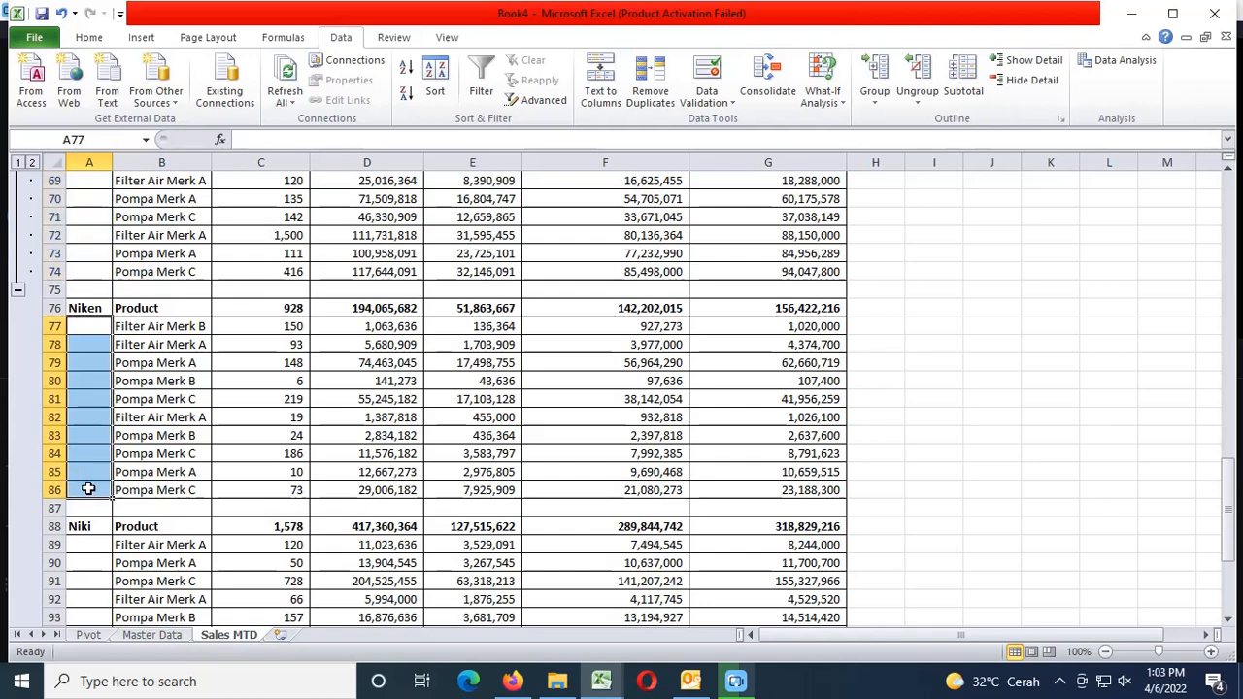
pyautogui.click(875, 77)
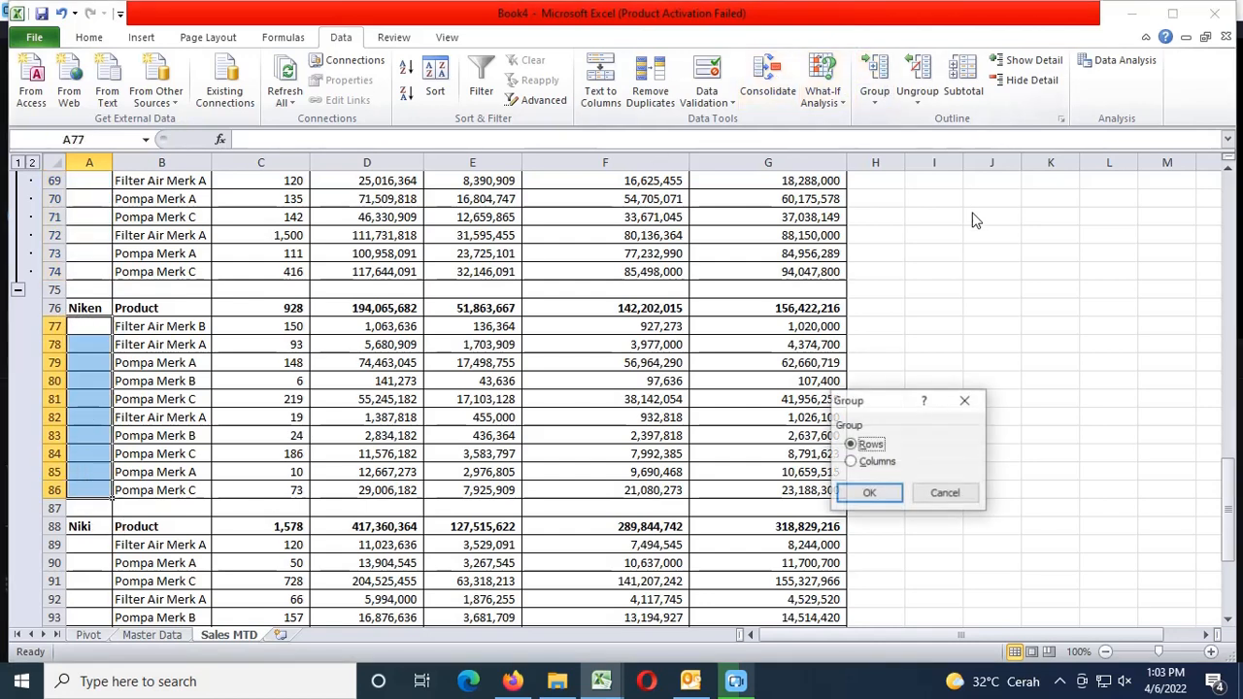
pyautogui.click(868, 493)
pyautogui.scroll(-5, 485, 408)
pyautogui.moveTo(88, 276); pyautogui.dragTo(95, 363)
pyautogui.click(875, 77)
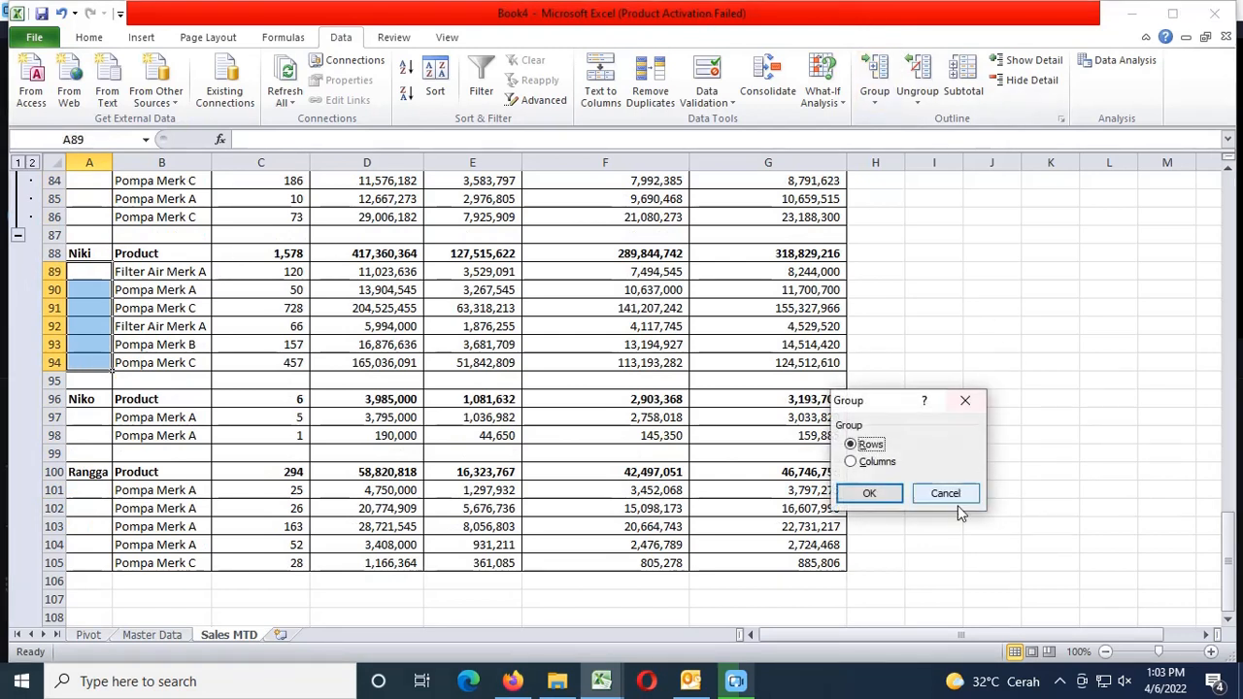
pyautogui.click(870, 493)
# Group product rows 97 to 98 and the last sales rep's rows 101 to 105 as separate row outlines
pyautogui.moveTo(103, 415); pyautogui.dragTo(100, 438)
pyautogui.click(874, 72)
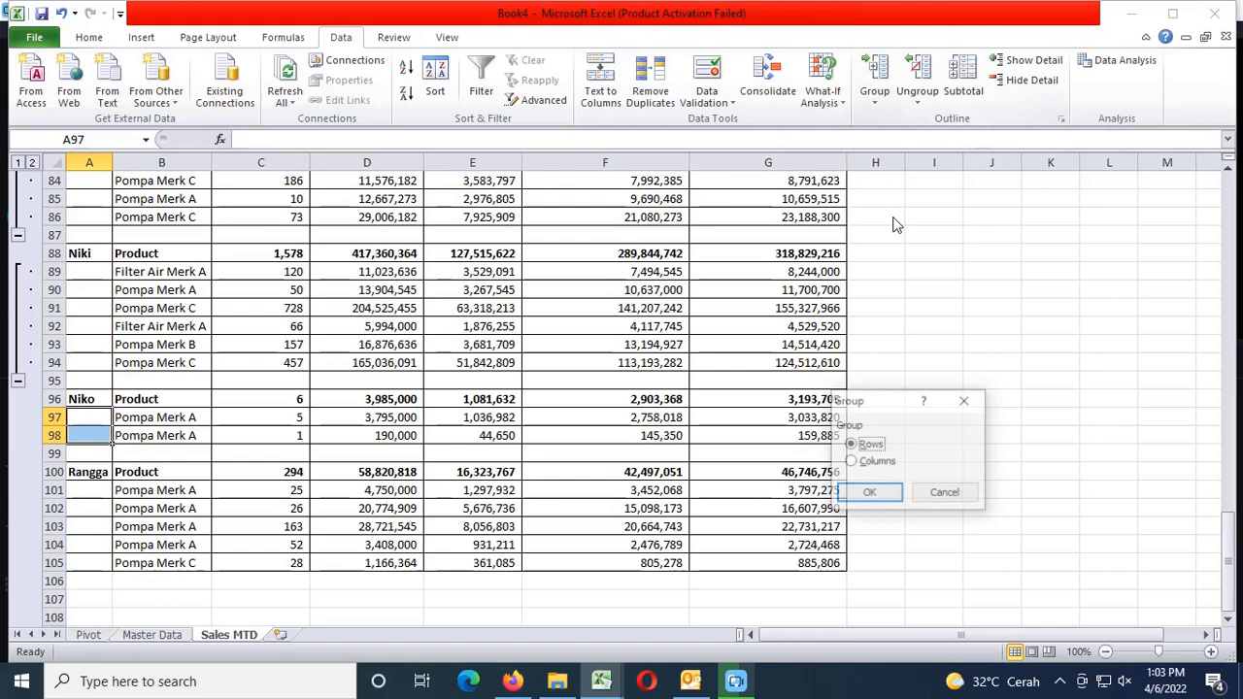
pyautogui.click(867, 493)
pyautogui.moveTo(98, 493); pyautogui.dragTo(97, 561)
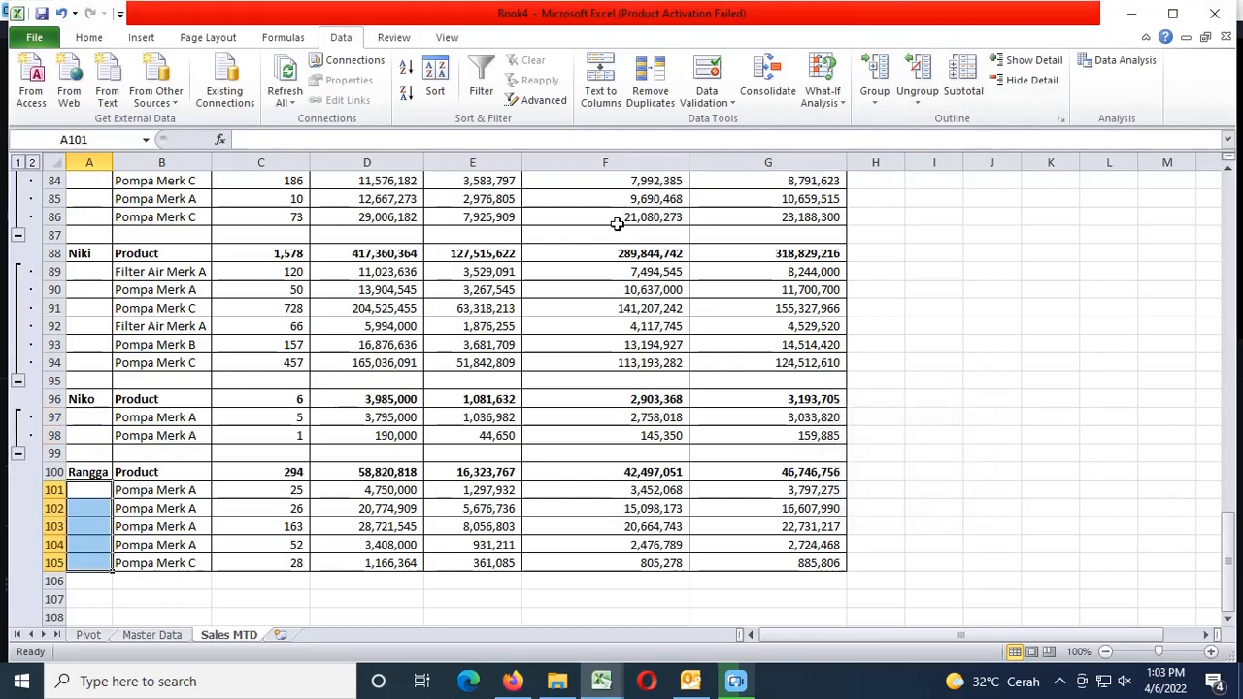
pyautogui.click(874, 73)
pyautogui.click(867, 492)
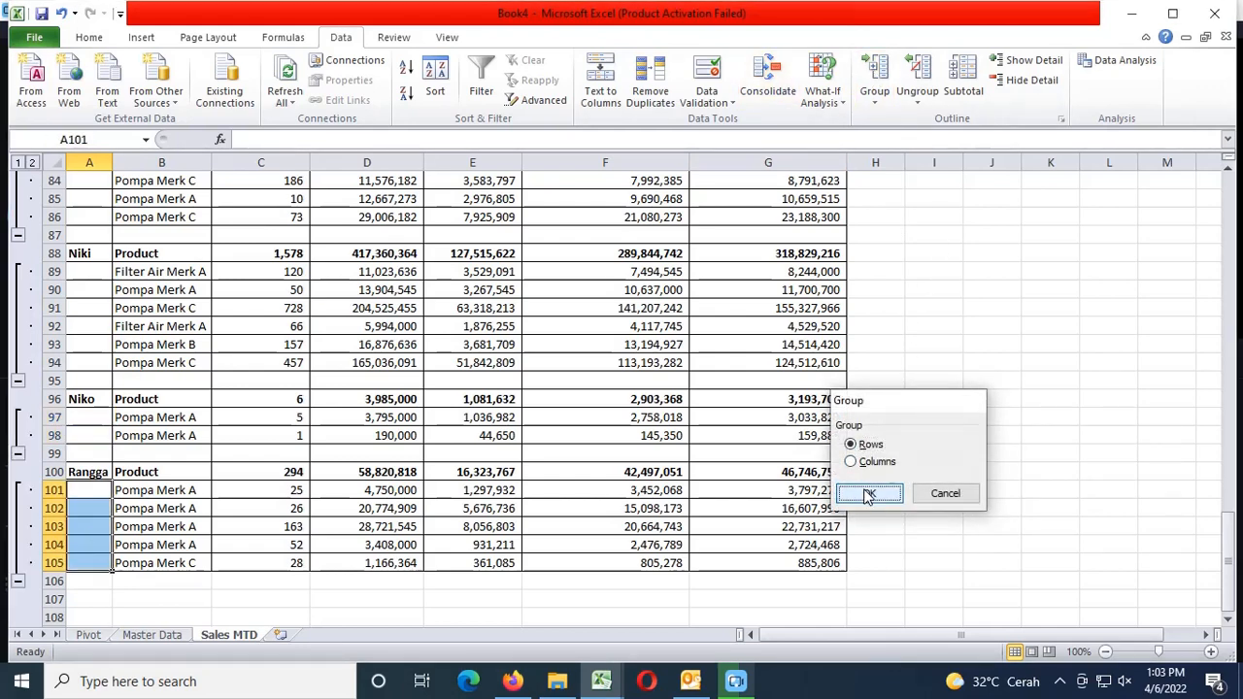
# Enter the grand total quantity in C3 with the formula =C5+C19+C25+C43+C54+C76+C88+C96+C100
pyautogui.scroll(8, 359, 356)
pyautogui.scroll(20, 356, 355)
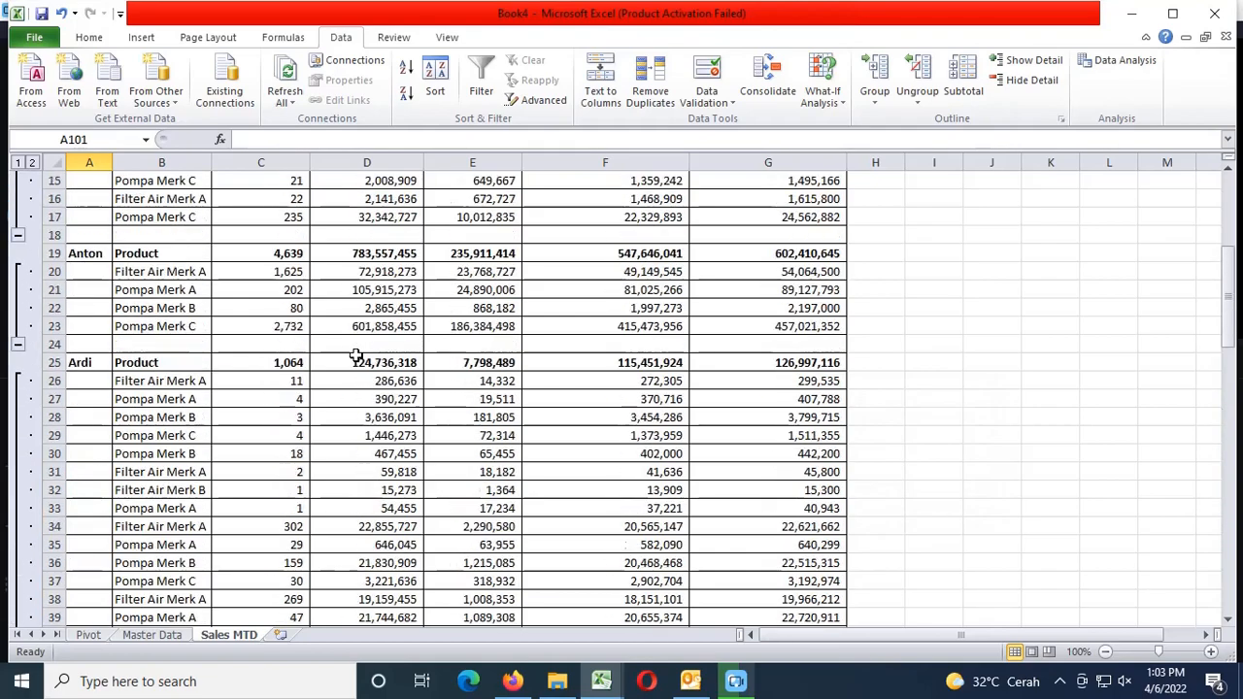
pyautogui.click(294, 215)
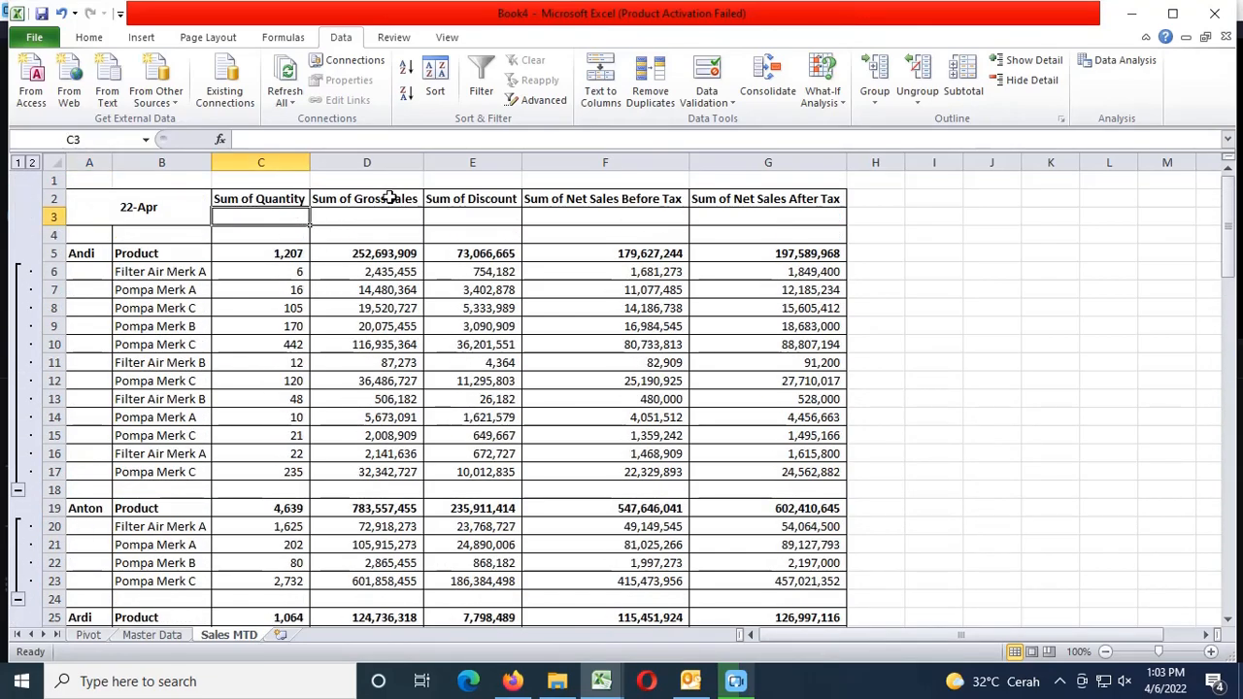
pyautogui.write('=')
pyautogui.click(281, 253)
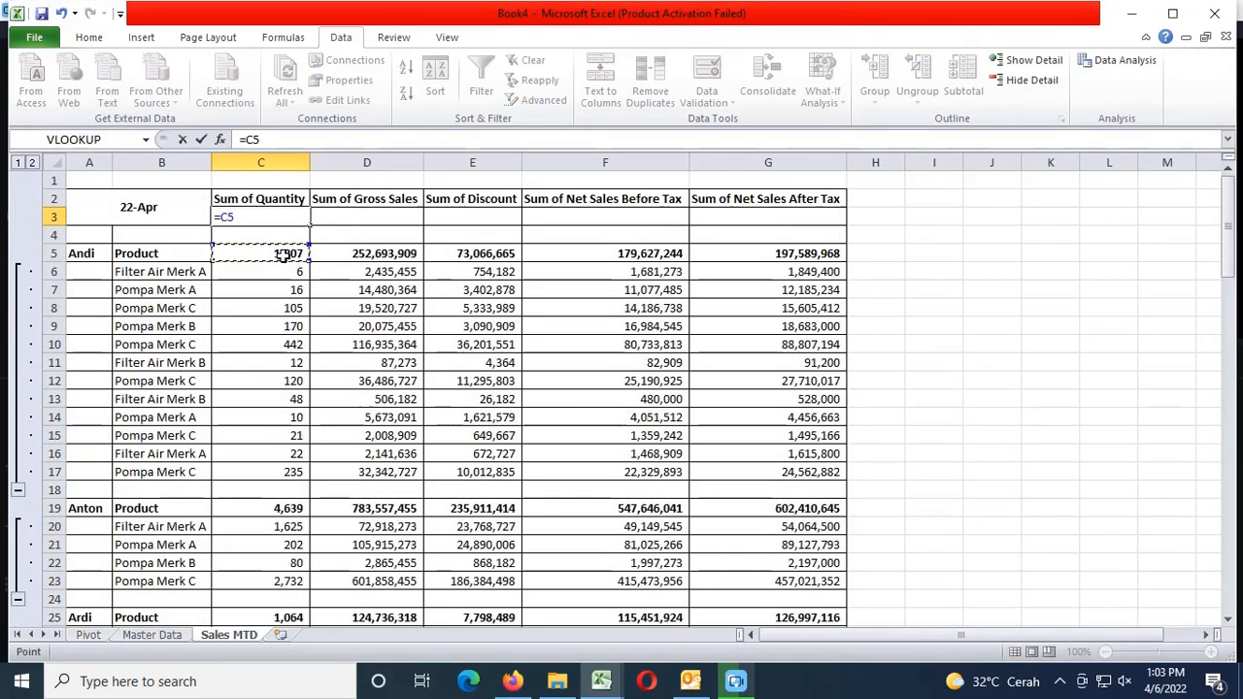
pyautogui.write('+')
pyautogui.click(286, 506)
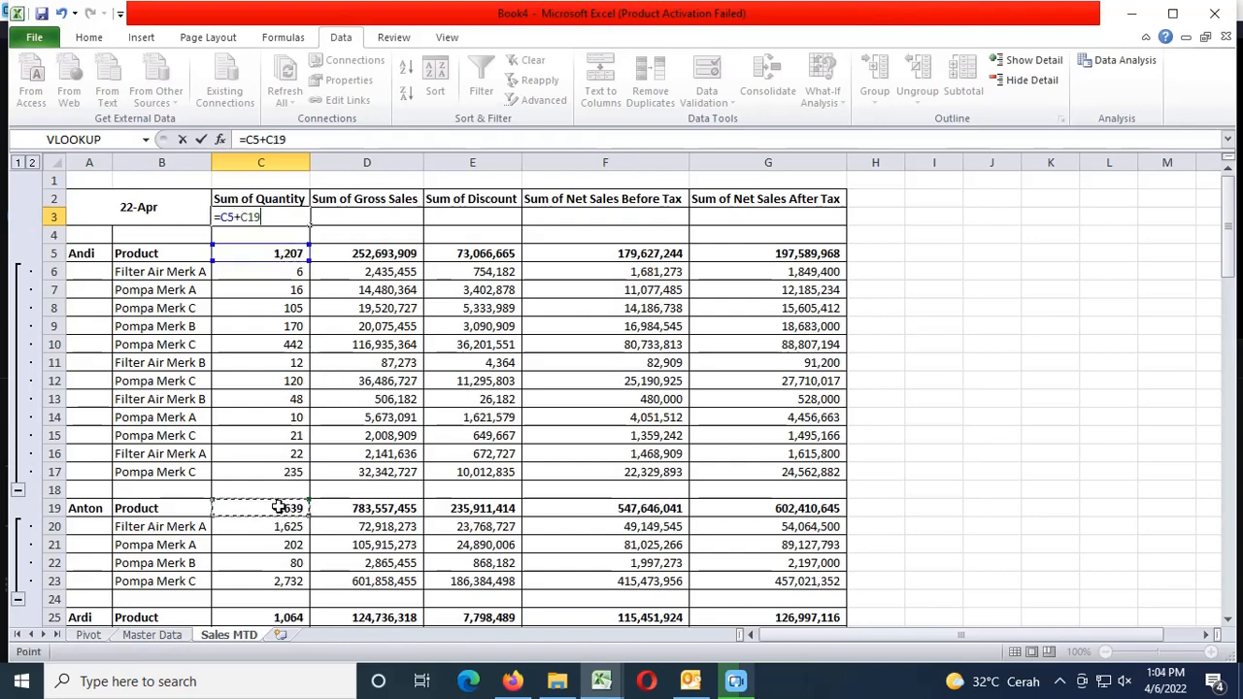
pyautogui.write('+')
pyautogui.scroll(-2, 360, 462)
pyautogui.click(272, 508)
pyautogui.write('+')
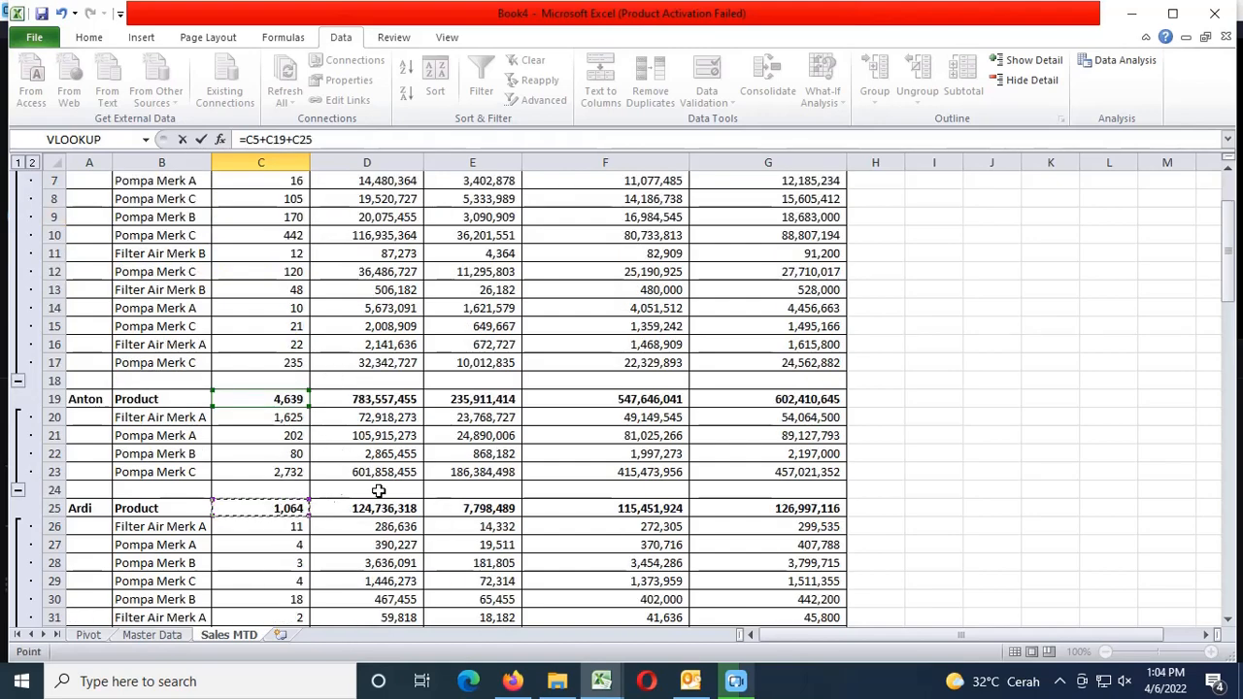
pyautogui.scroll(-6, 379, 491)
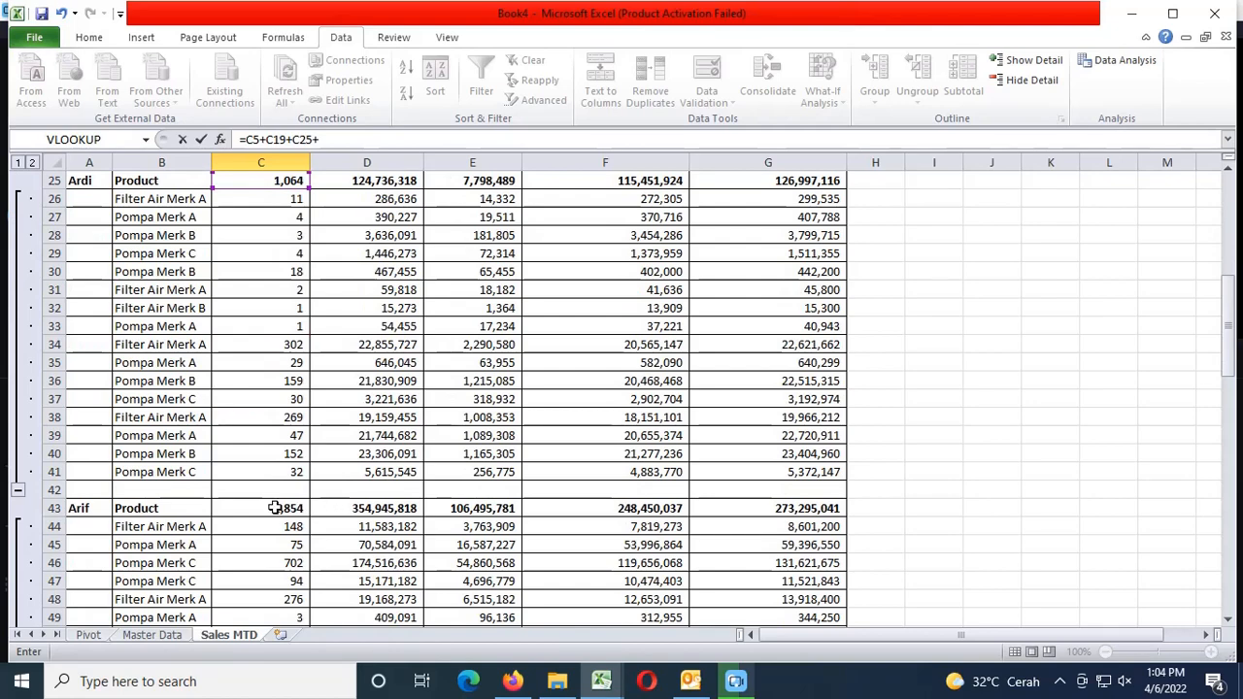
pyautogui.click(276, 508)
pyautogui.write('+')
pyautogui.scroll(-3, 364, 495)
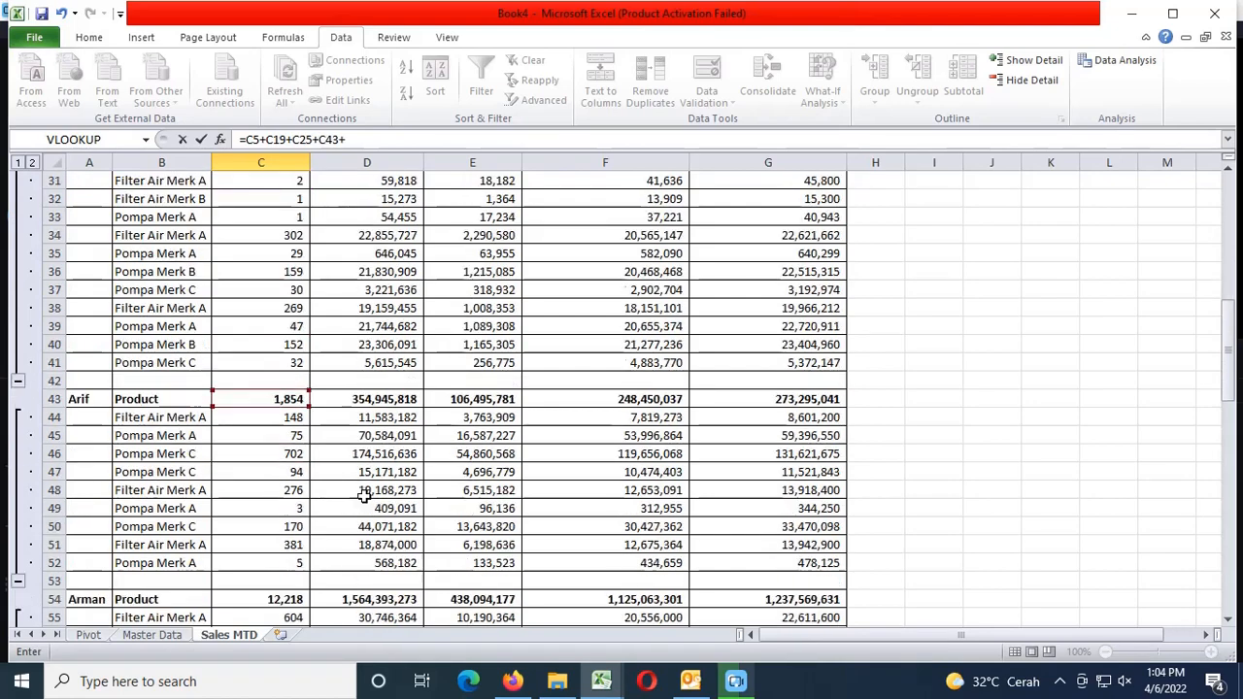
pyautogui.click(280, 547)
pyautogui.write('+')
pyautogui.scroll(-7, 420, 491)
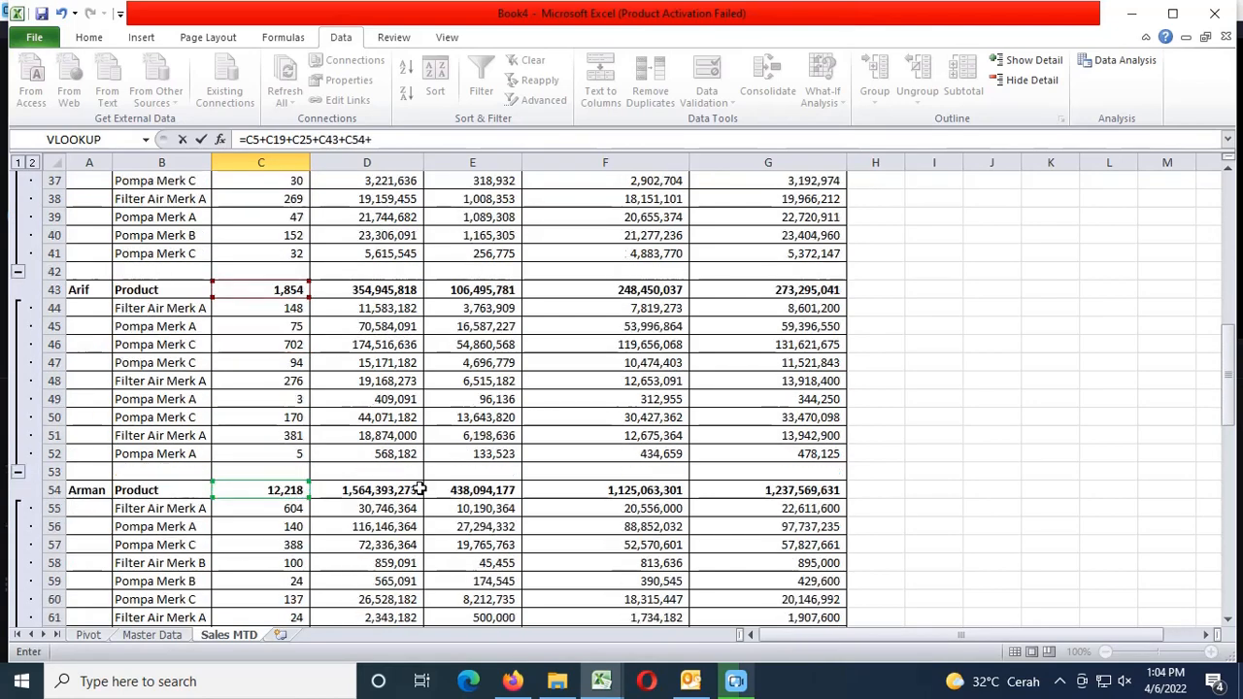
pyautogui.scroll(-2, 419, 490)
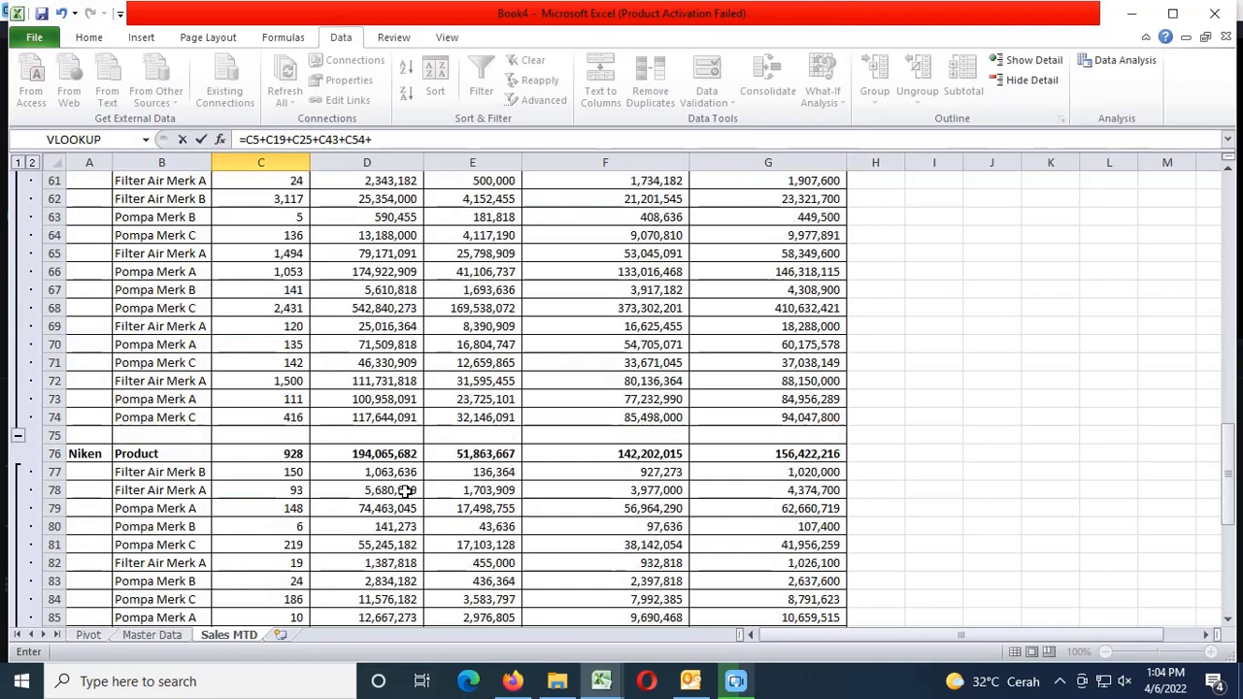
pyautogui.click(282, 450)
pyautogui.write('+')
pyautogui.scroll(-4, 354, 483)
pyautogui.click(301, 454)
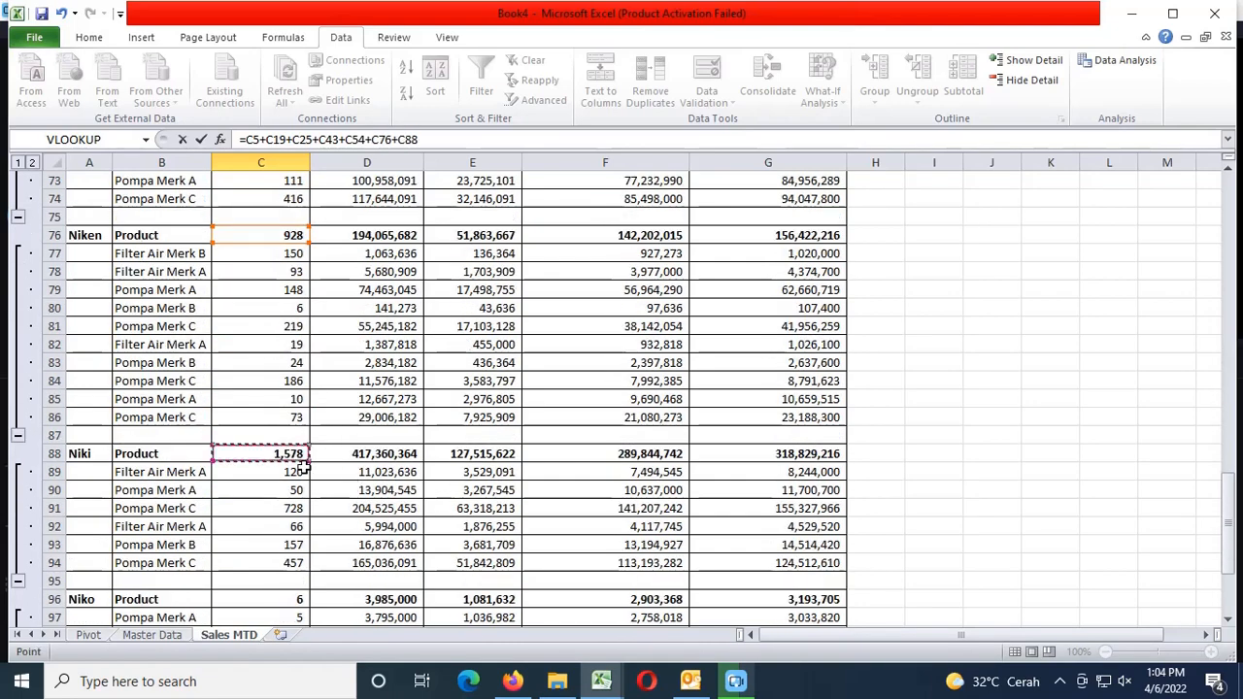
pyautogui.write('+')
pyautogui.click(299, 596)
pyautogui.write('+')
pyautogui.scroll(-4, 383, 534)
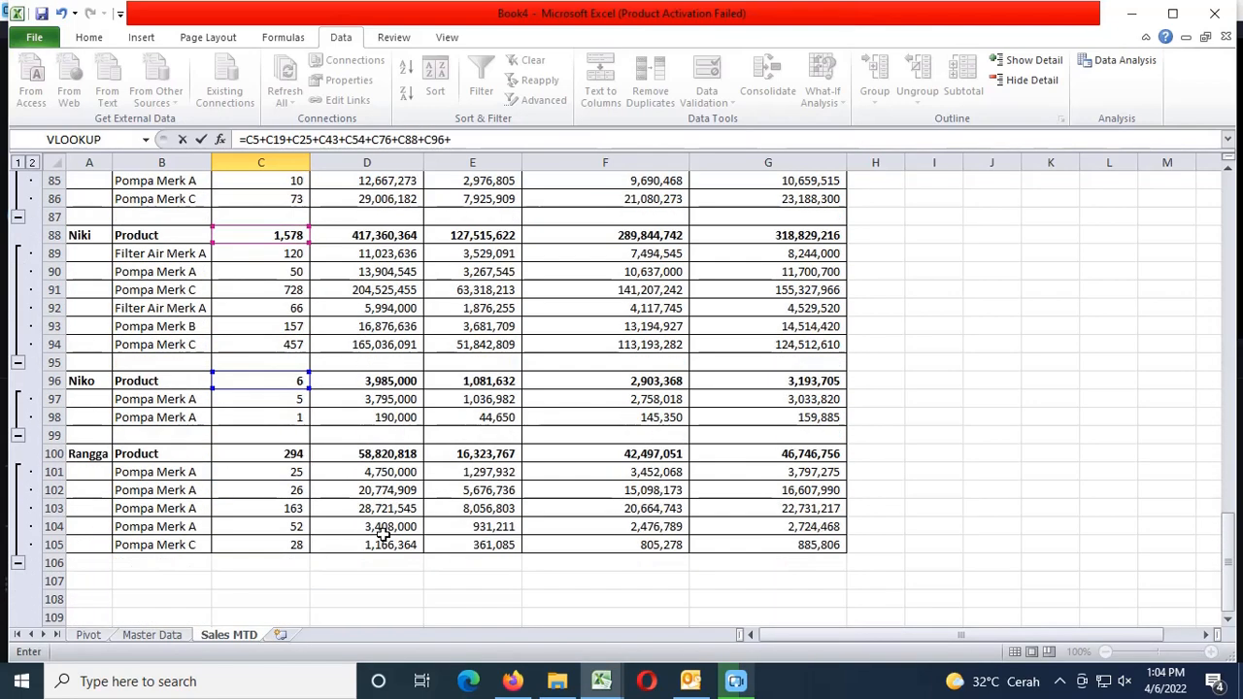
pyautogui.click(294, 455)
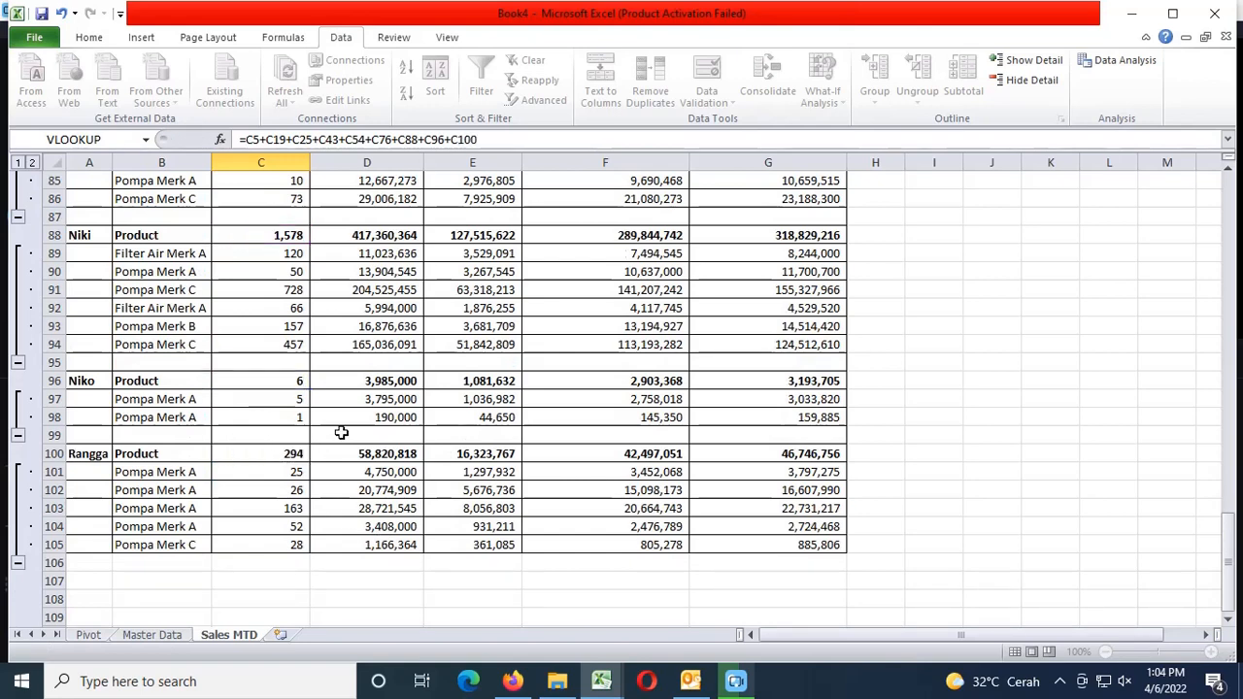
pyautogui.press('Return')
# Copy the grand total formula from C3 to D3:G3
pyautogui.hotkey('ctrl', 'c')
pyautogui.press('Right')
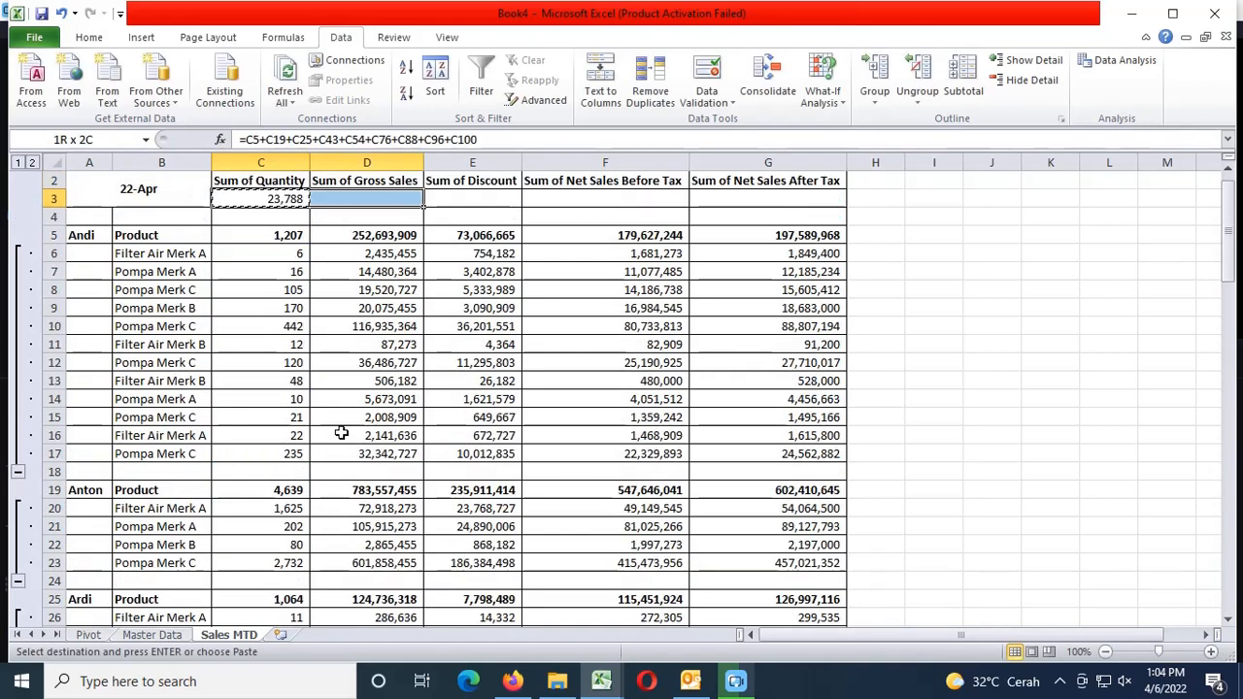
pyautogui.hotkey('shift', 'Right')
pyautogui.hotkey('shift', 'Right')
pyautogui.hotkey('shift', 'Right')
pyautogui.press('Return')
# Bold the grand totals in C3:G3
pyautogui.press('Left')
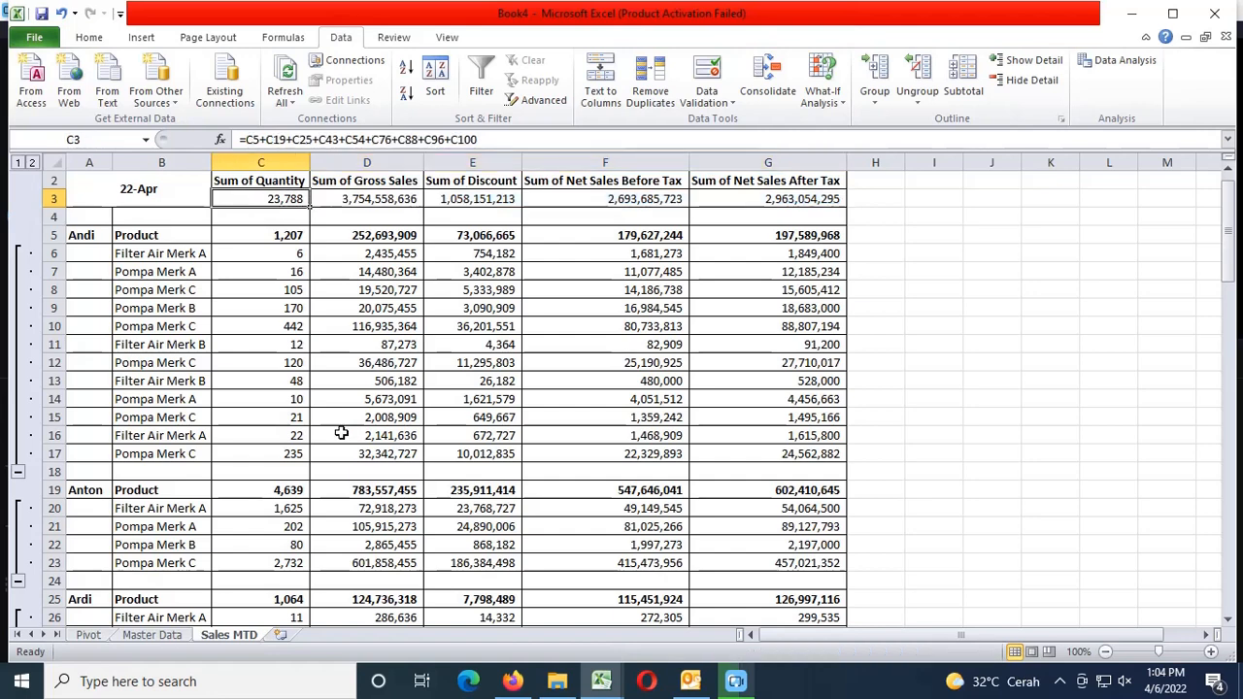
pyautogui.hotkey('shift', 'Right')
pyautogui.hotkey('shift', 'Right')
pyautogui.hotkey('shift', 'Right')
pyautogui.hotkey('shift', 'Right')
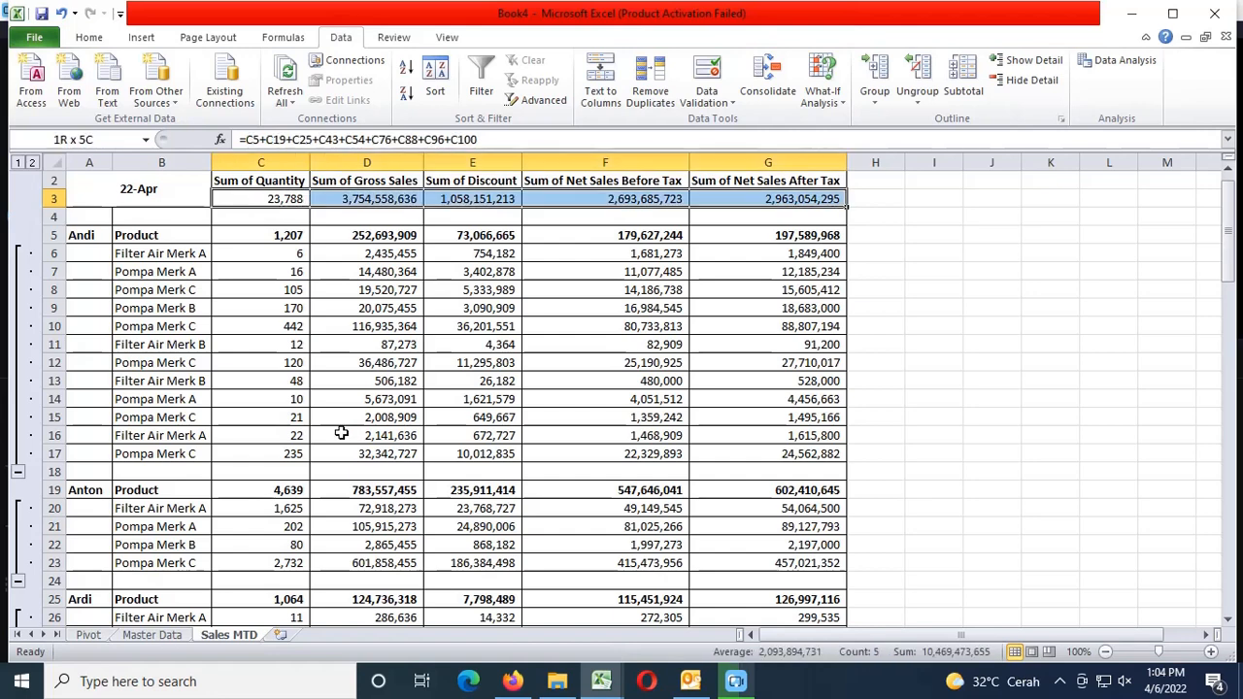
pyautogui.click(88, 36)
pyautogui.scroll(1, 178, 317)
pyautogui.click(133, 327)
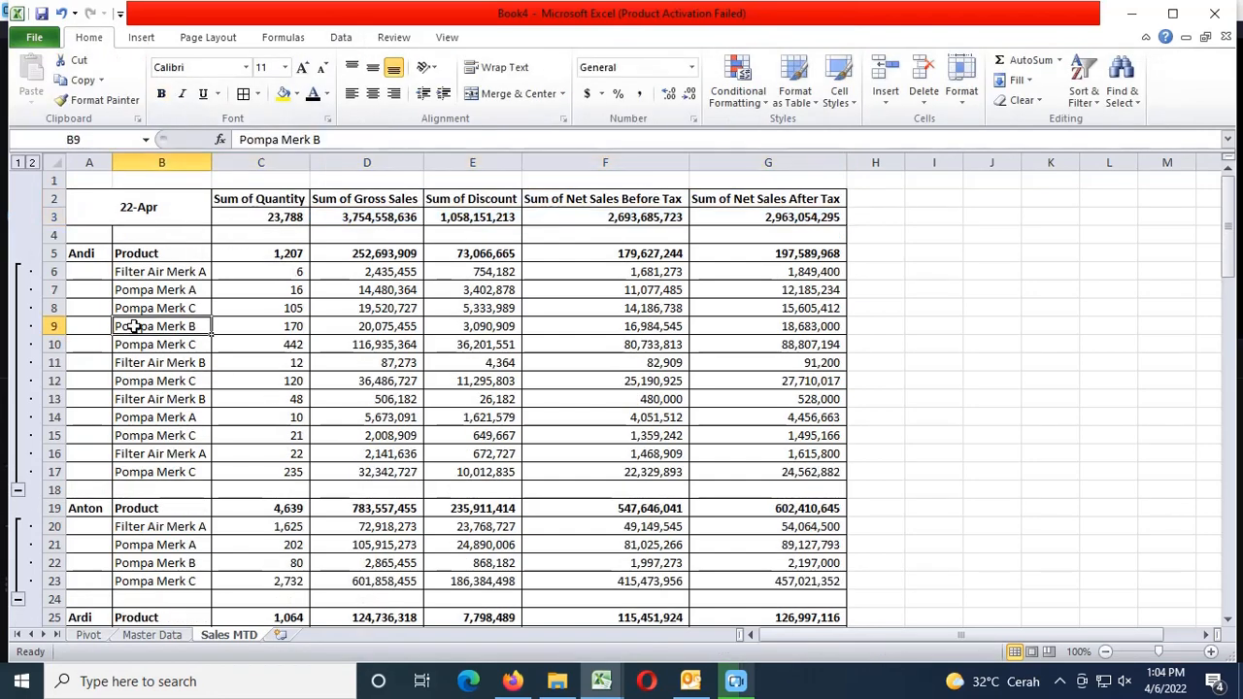
# Collapse all product groups to review the sales rep totals, and expand every group again
pyautogui.click(17, 163)
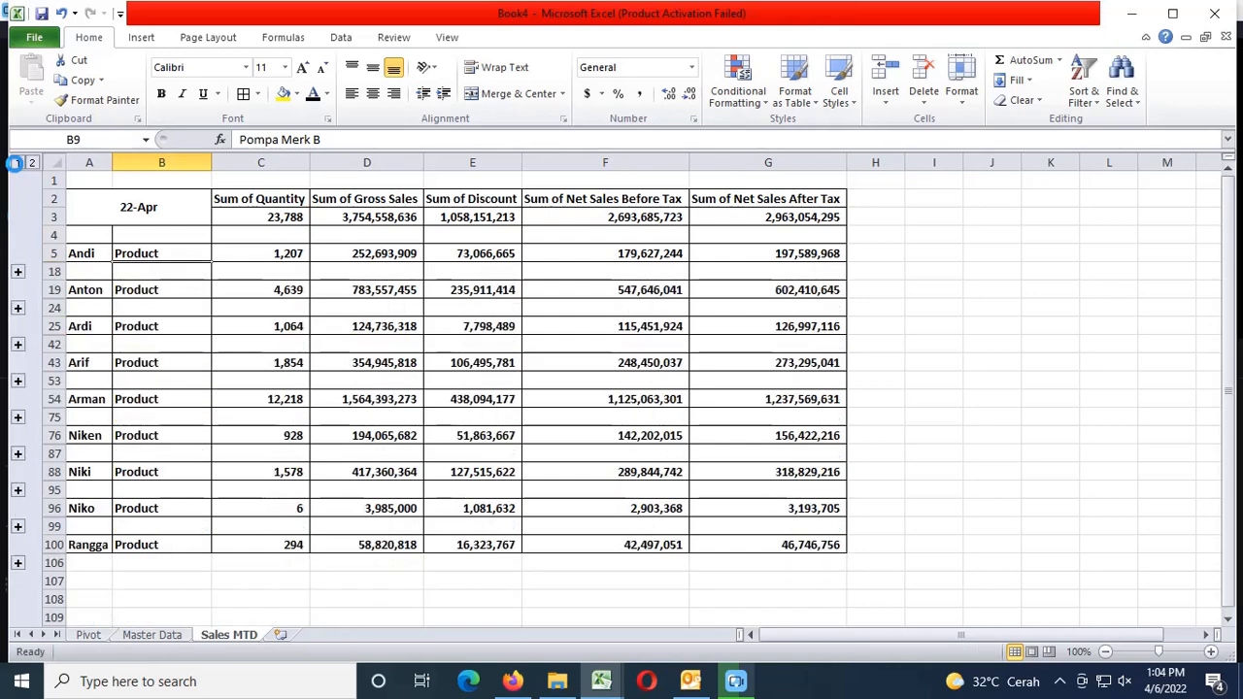
pyautogui.scroll(-1, 357, 365)
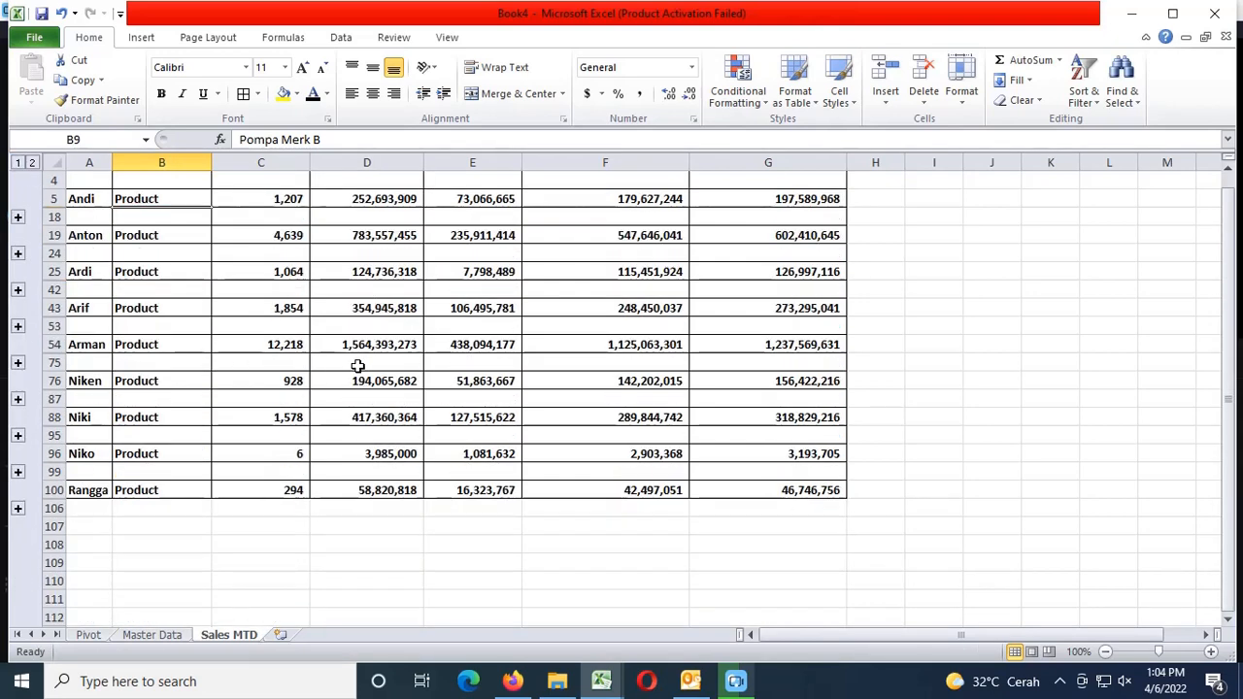
pyautogui.scroll(1, 357, 365)
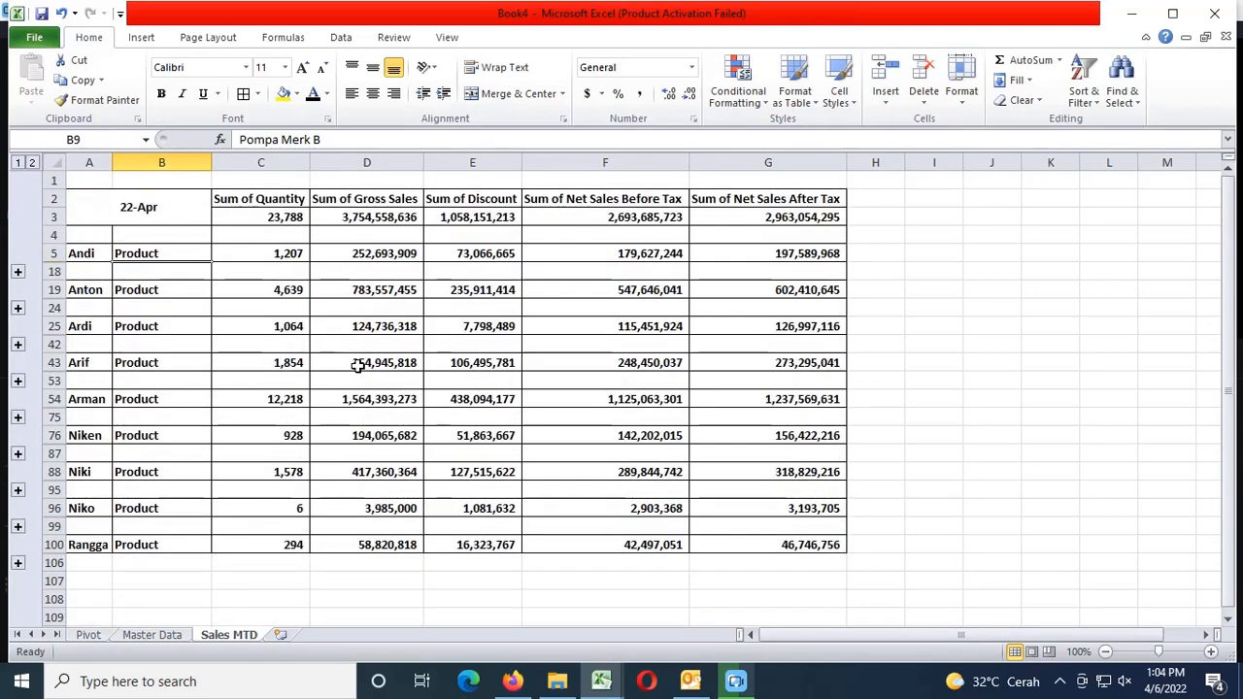
pyautogui.click(32, 162)
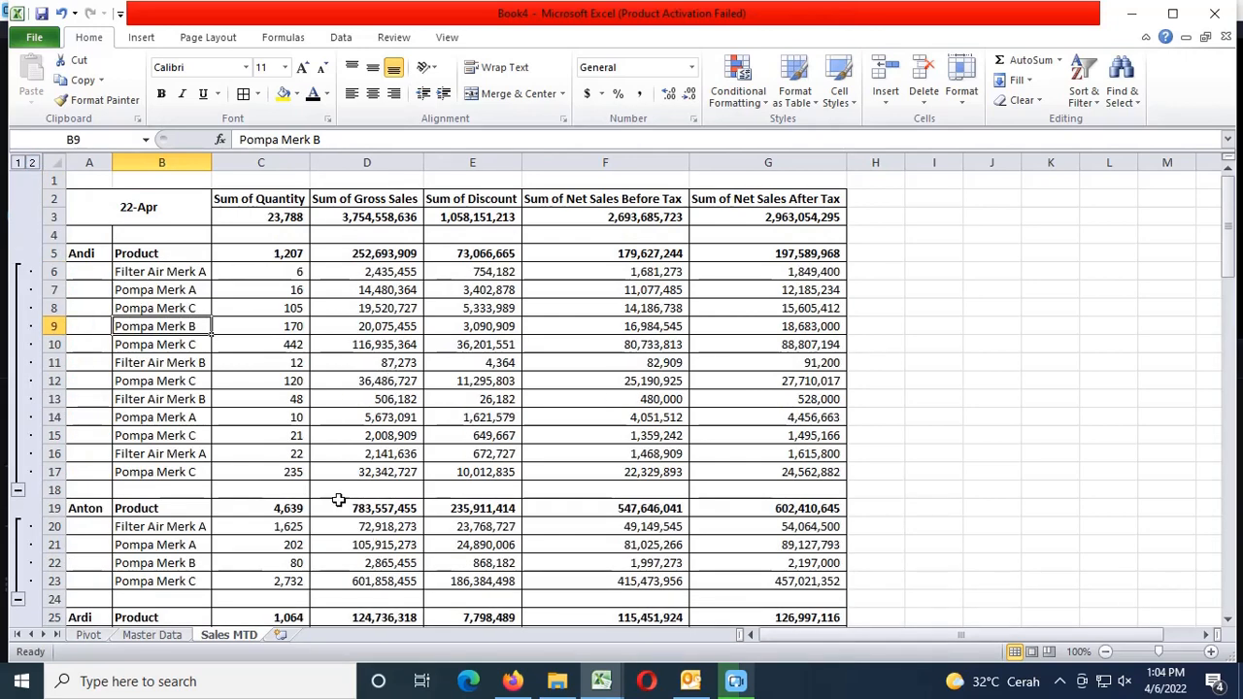
# Add a new worksheet after Sales MTD and name it Top Product By Net Sales
pyautogui.click(280, 635)
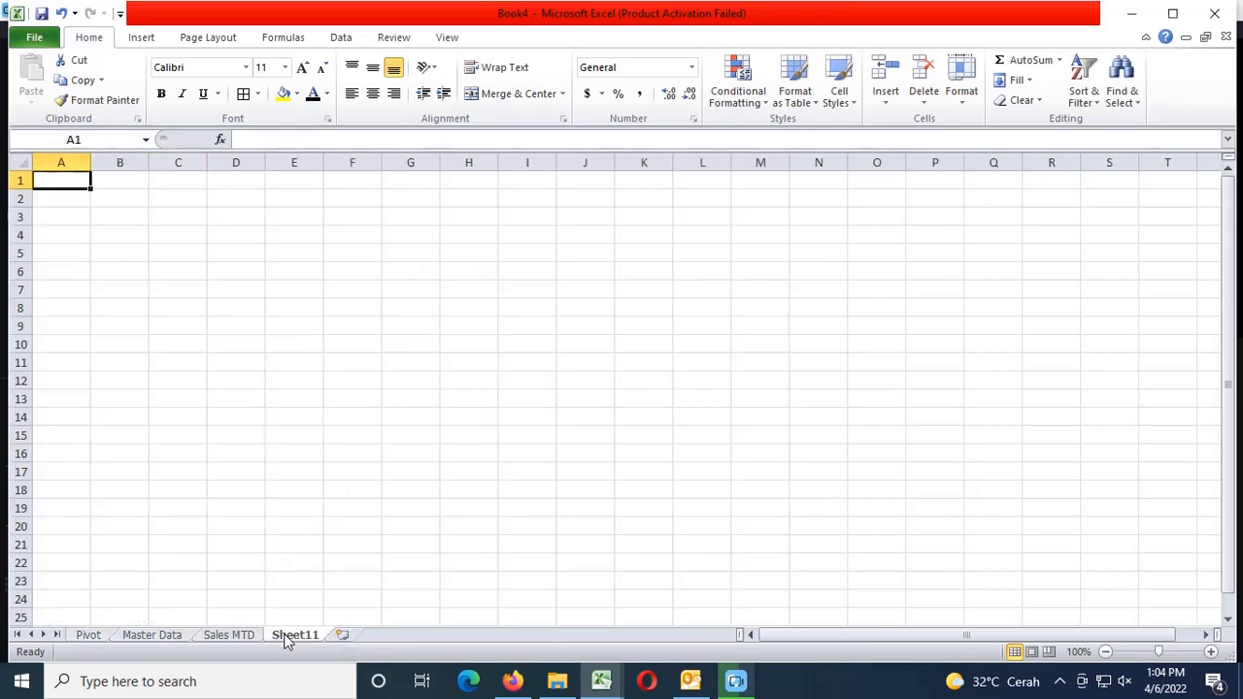
pyautogui.doubleClick(285, 636)
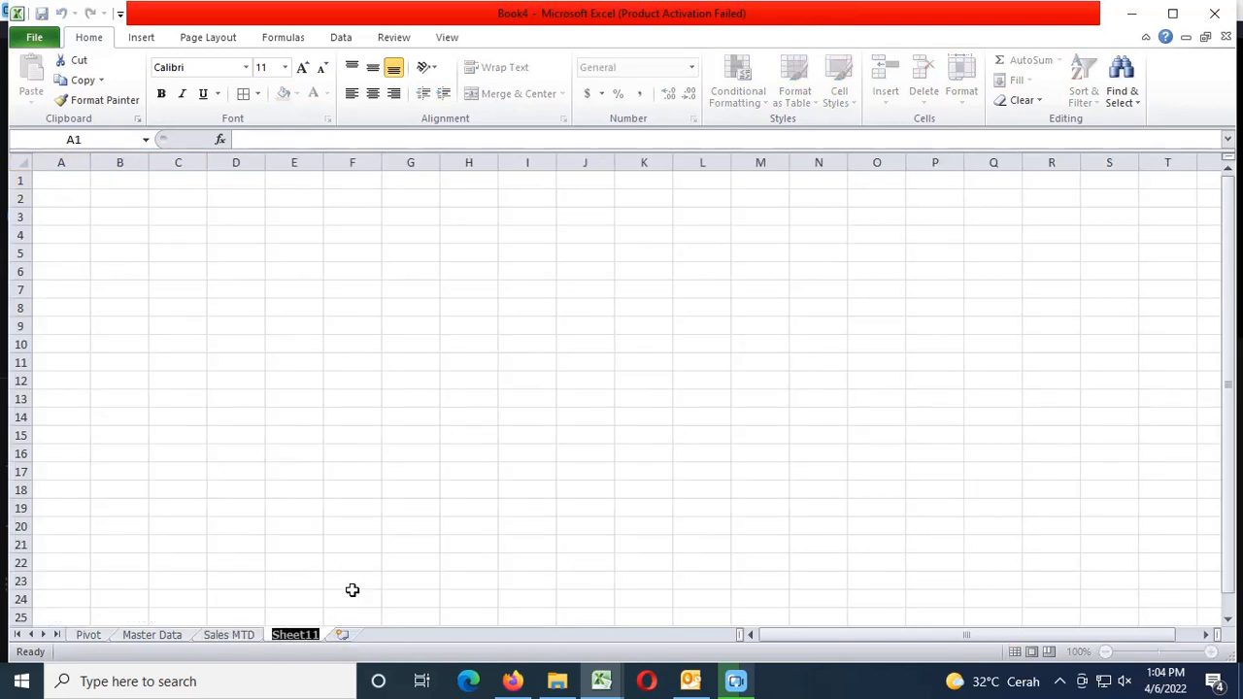
pyautogui.write('Top Product By Net Sales')
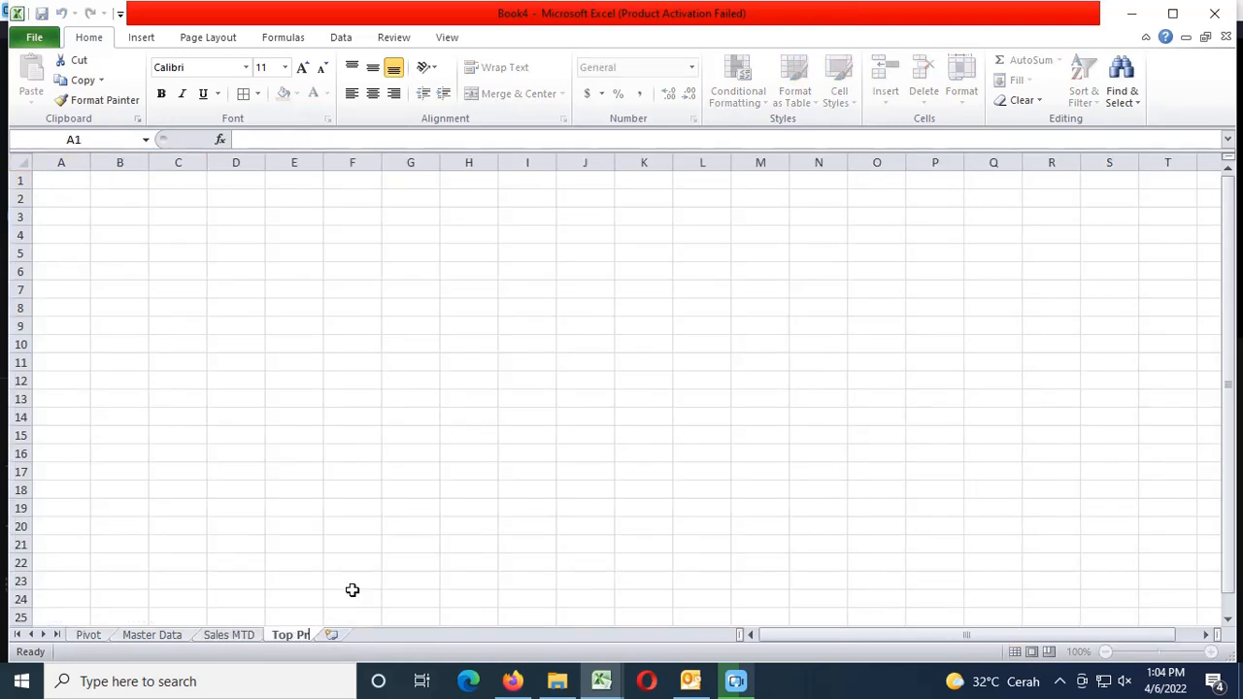
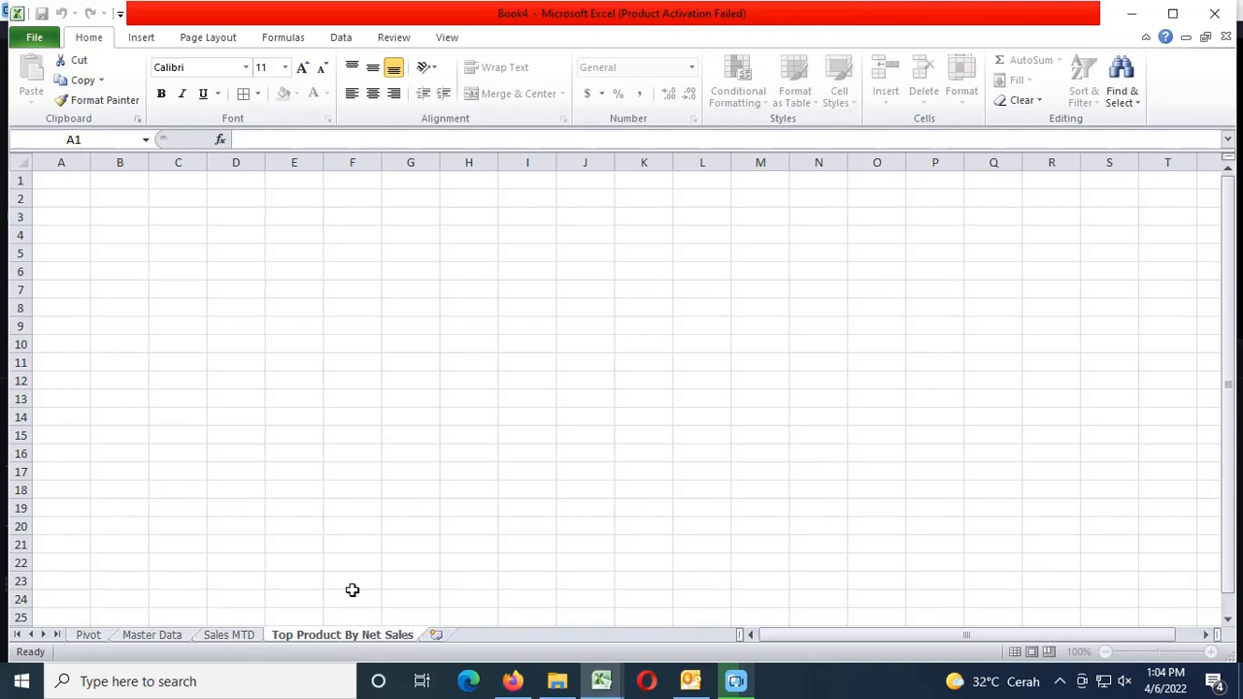
# Copy the Product column with its header from the Pivot sheet to A3 of Top Product By Net Sales
pyautogui.click(61, 219)
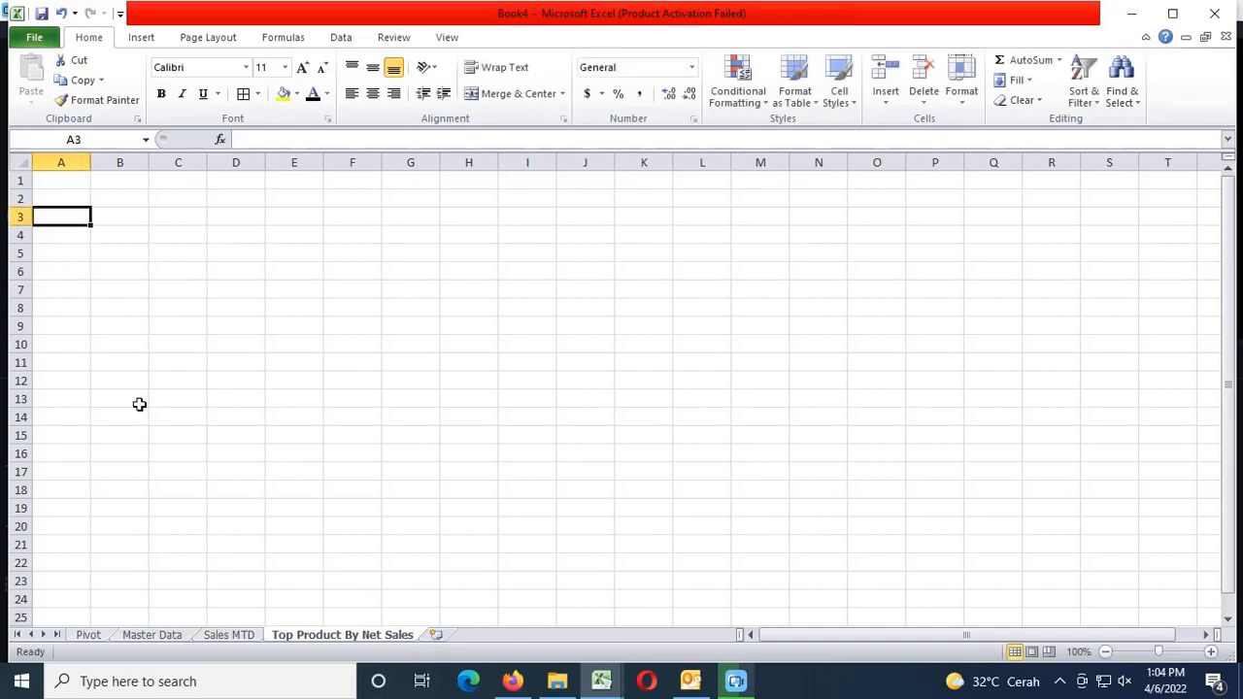
pyautogui.click(100, 636)
pyautogui.scroll(20, 389, 417)
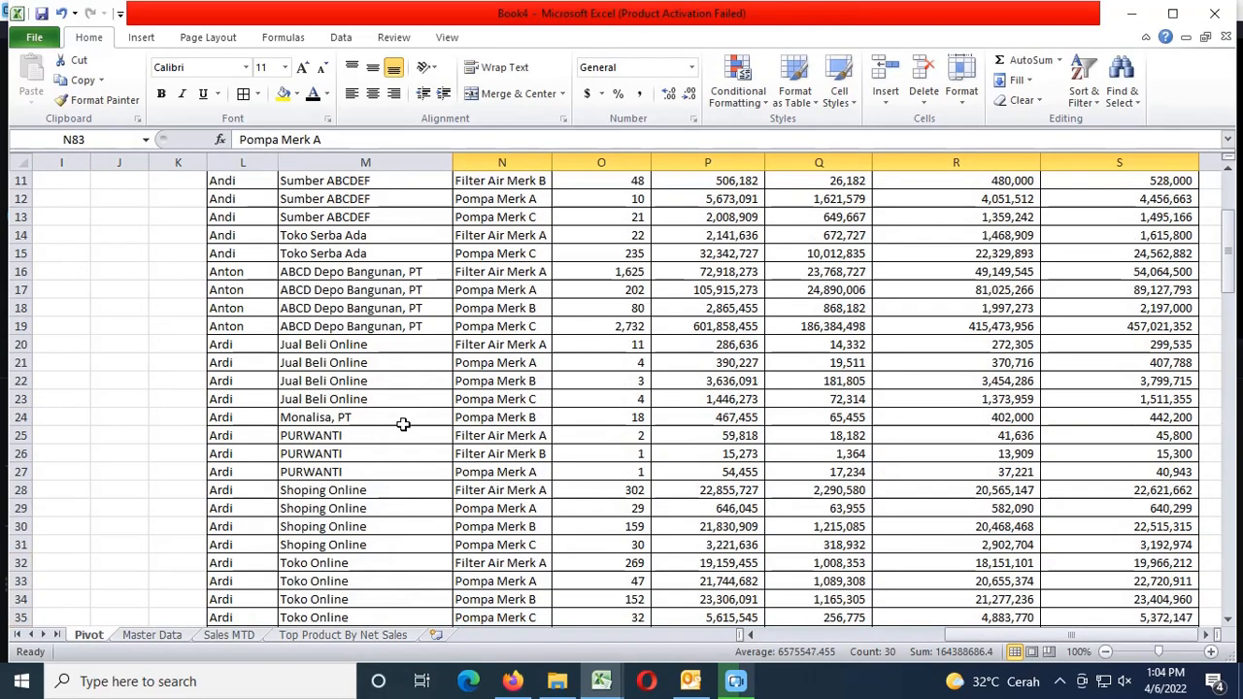
pyautogui.click(508, 402)
pyautogui.hotkey('ctrl', 'Up')
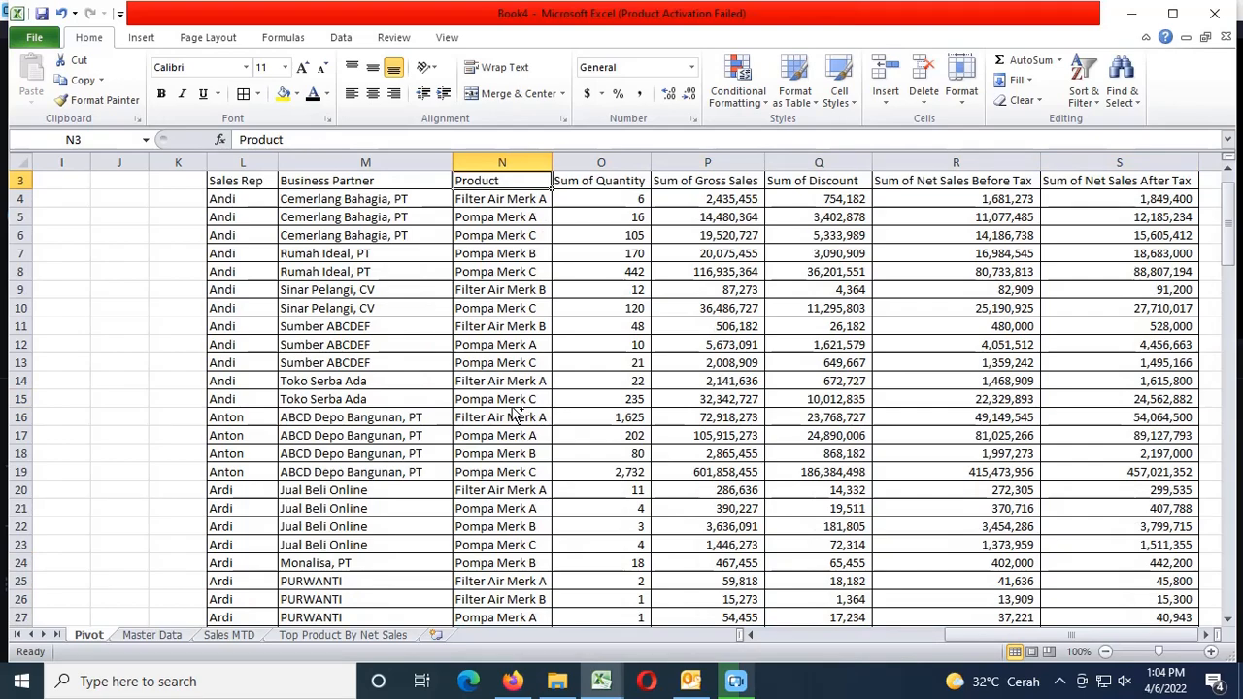
pyautogui.hotkey('ctrl', 'shift', 'Down')
pyautogui.hotkey('ctrl', 'c')
pyautogui.hotkey('ctrl', 'pagedown')
pyautogui.hotkey('ctrl', 'pagedown')
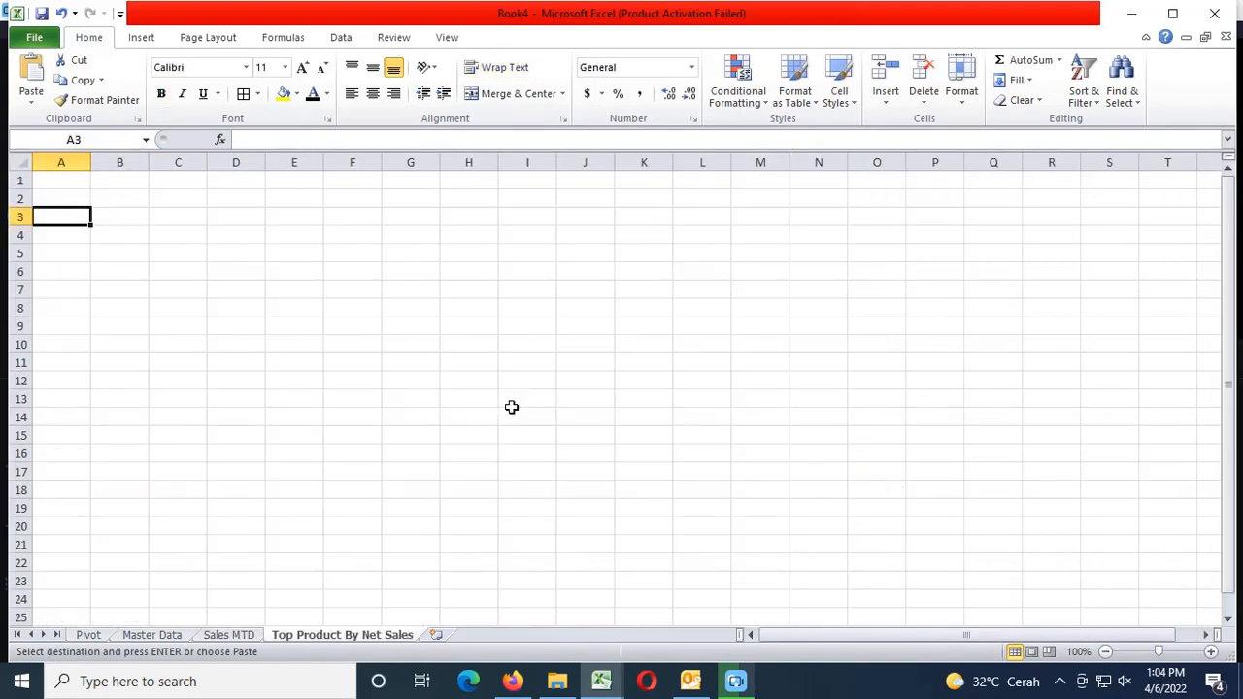
pyautogui.press('Return')
# Copy the Sum of Net Sales After Tax column from the Pivot sheet to B3 of Top Product By Net Sales
pyautogui.hotkey('ctrl', 'pageup')
pyautogui.hotkey('ctrl', 'pageup')
pyautogui.hotkey('ctrl', 'pageup')
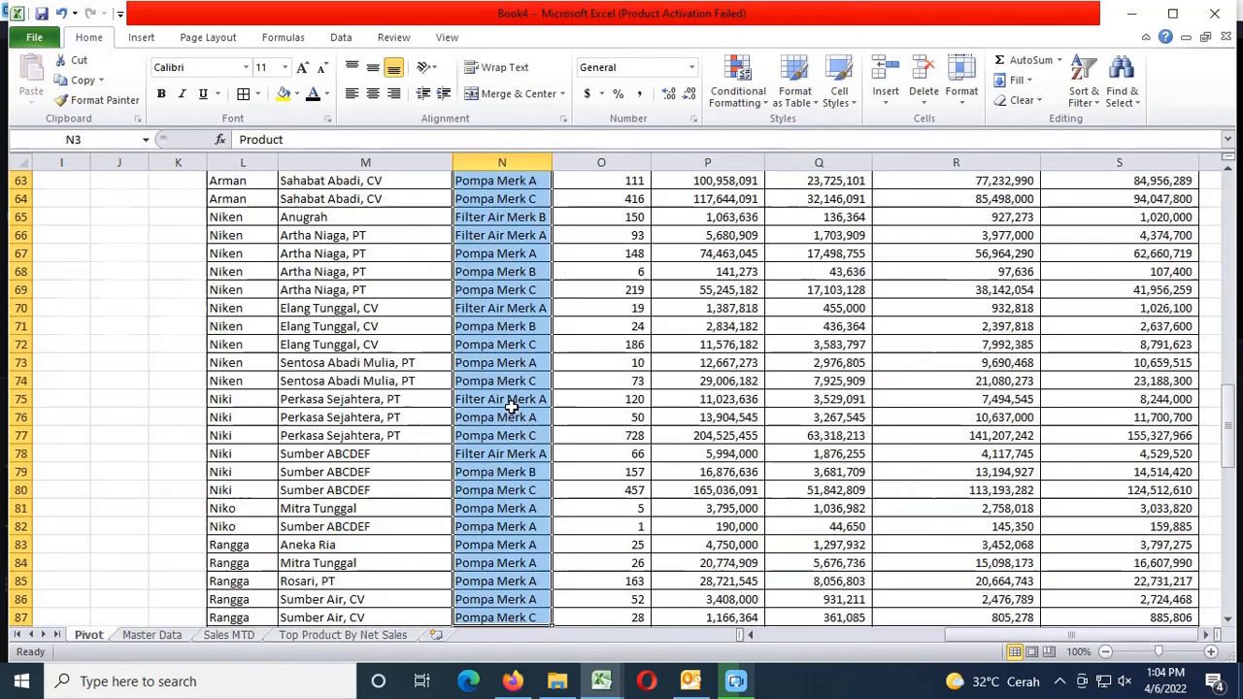
pyautogui.hotkey('ctrl', 'Up')
pyautogui.hotkey('ctrl', 'Right')
pyautogui.hotkey('ctrl', 'shift', 'Down')
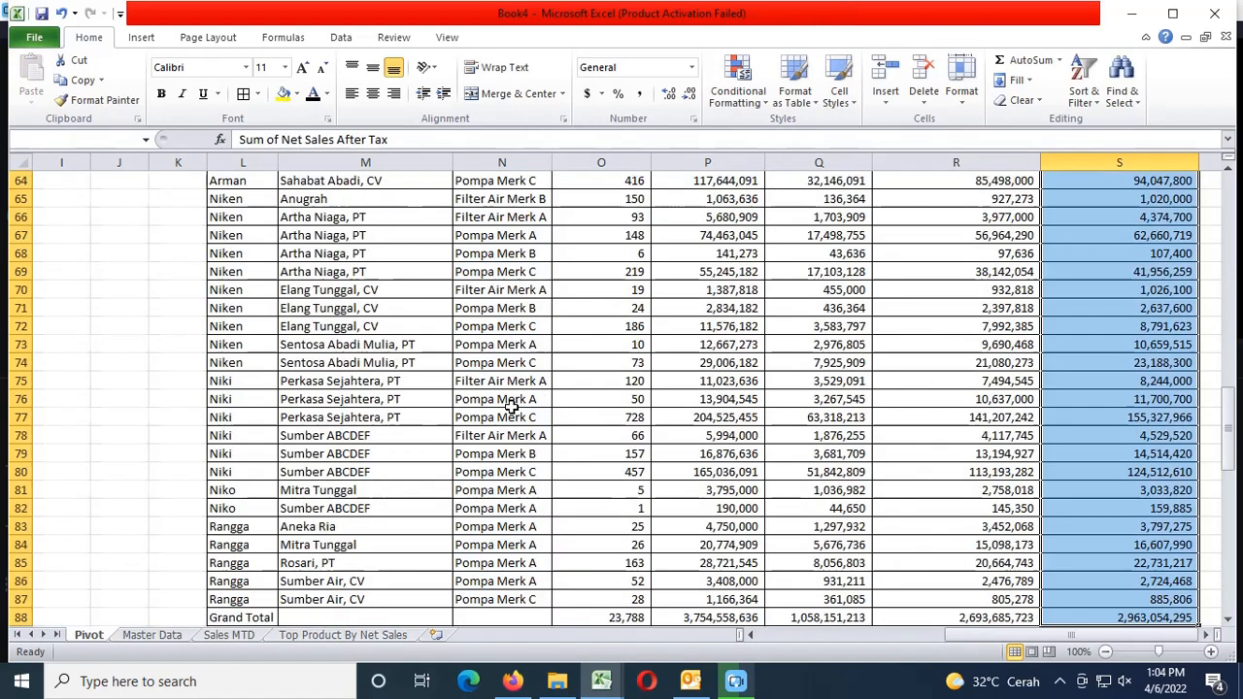
pyautogui.hotkey('ctrl', 'c')
pyautogui.hotkey('ctrl', 'pagedown')
pyautogui.hotkey('ctrl', 'pagedown')
pyautogui.hotkey('ctrl', 'pagedown')
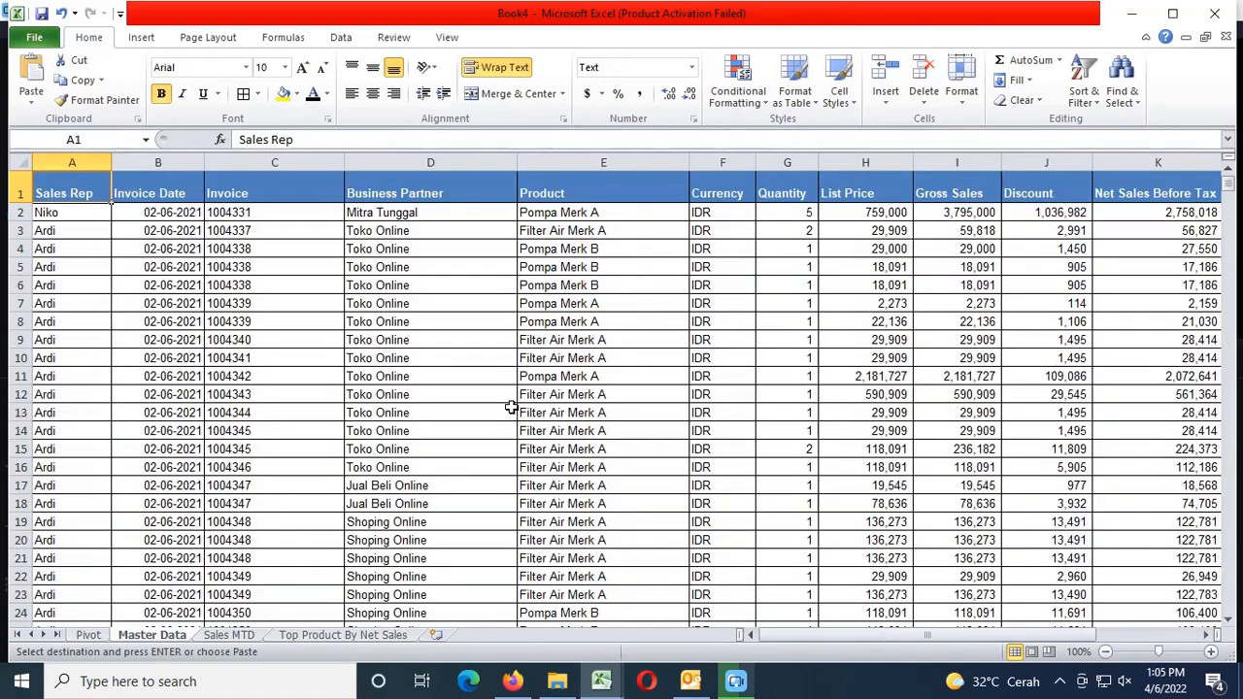
pyautogui.press('Right')
pyautogui.hotkey('ctrl', 'v')
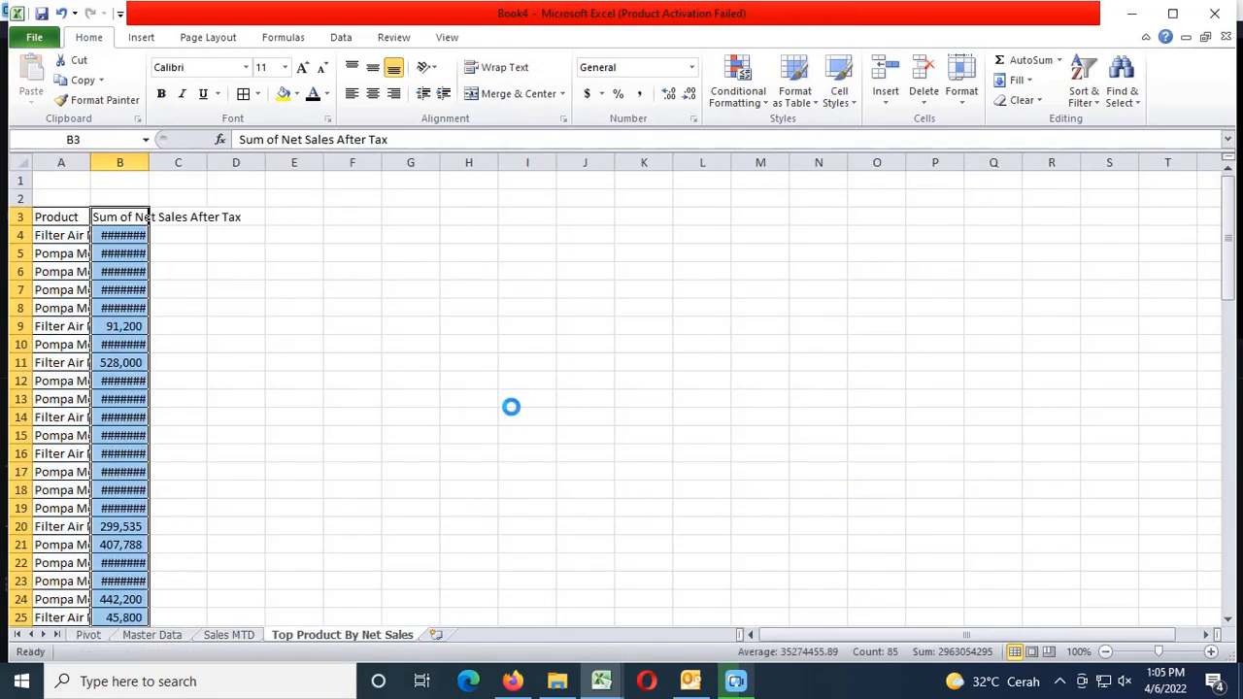
pyautogui.press('Escape')
# Autofit the widths of all columns on the Top Product By Net Sales sheet
pyautogui.press('Left')
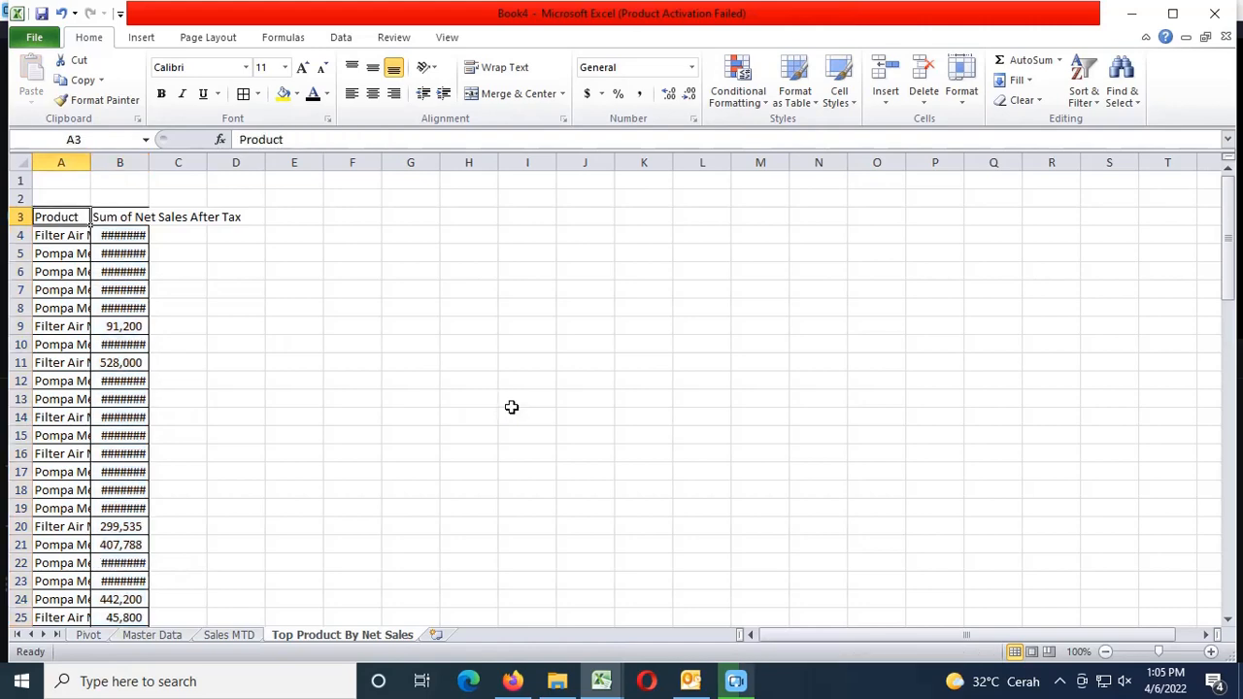
pyautogui.click(9, 162)
pyautogui.doubleClick(91, 161)
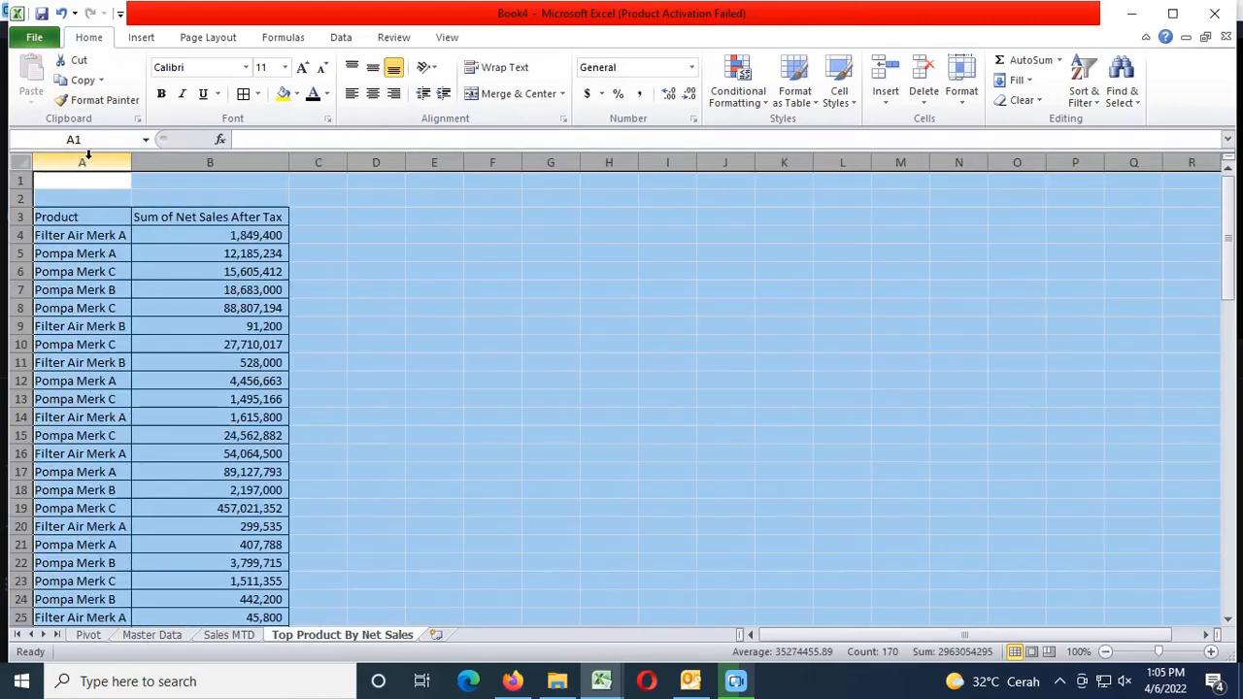
# Create a PivotTable from the product data on a new worksheet, with Product as row labels and Sum of Net Sales After Tax as values
pyautogui.click(94, 223)
pyautogui.click(140, 37)
pyautogui.click(38, 95)
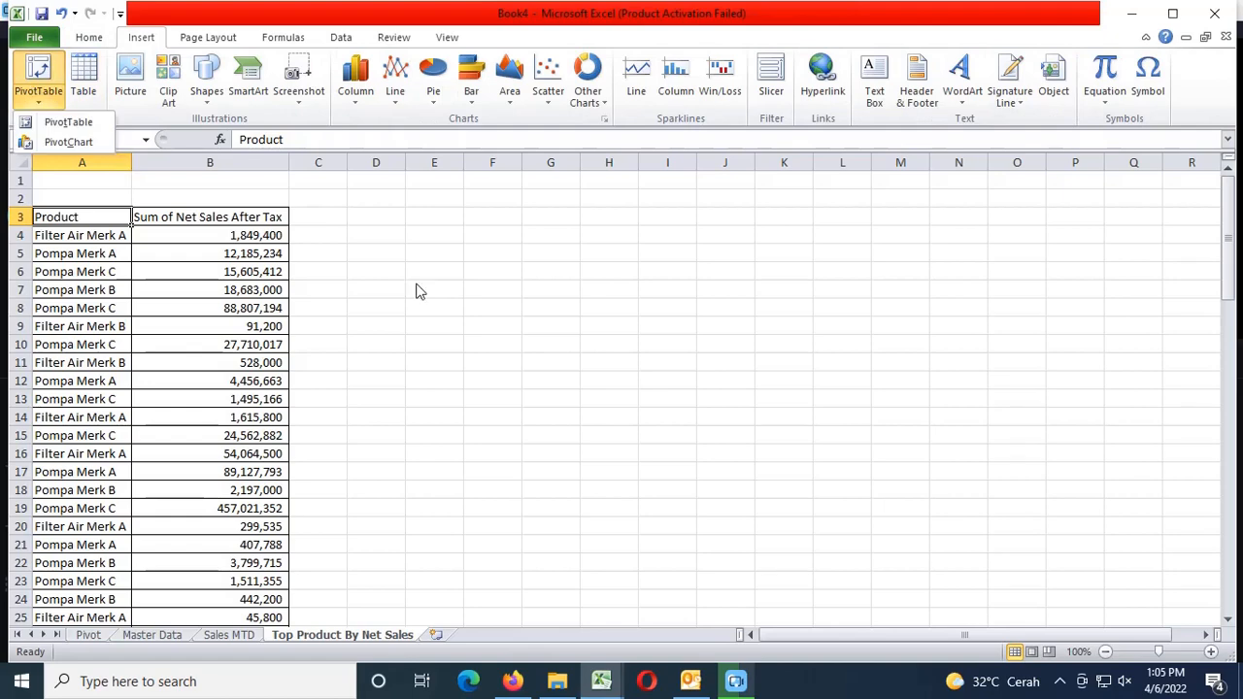
pyautogui.click(60, 122)
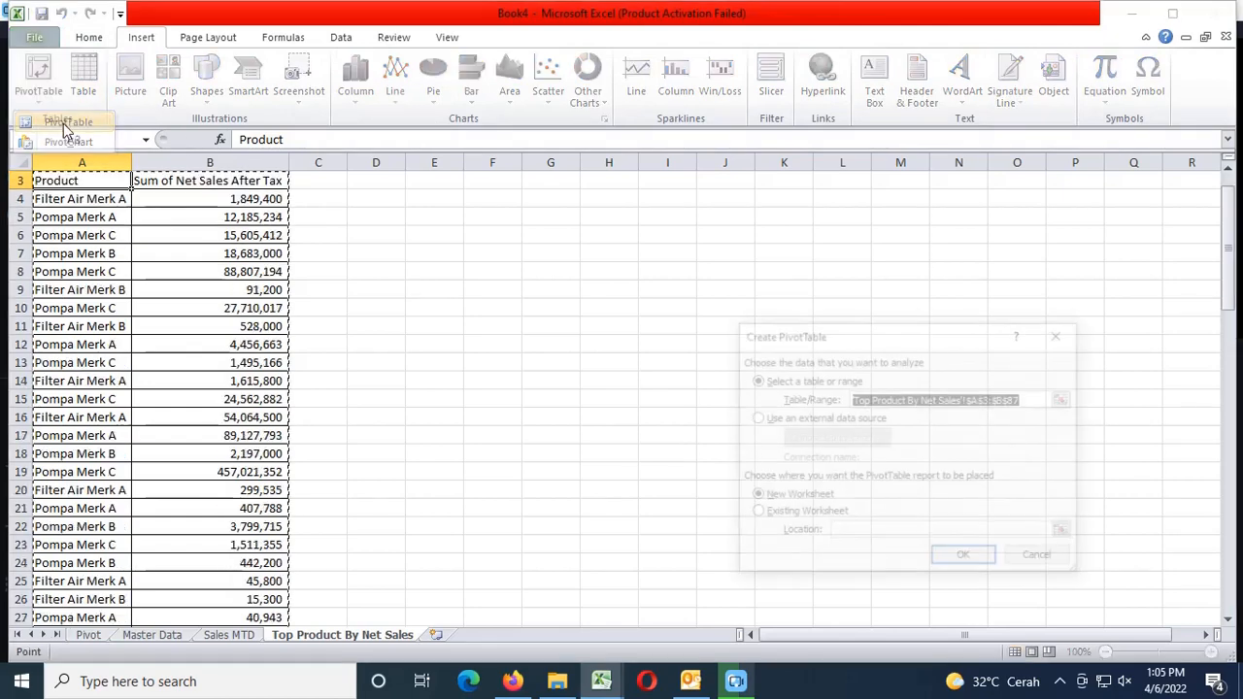
pyautogui.click(966, 559)
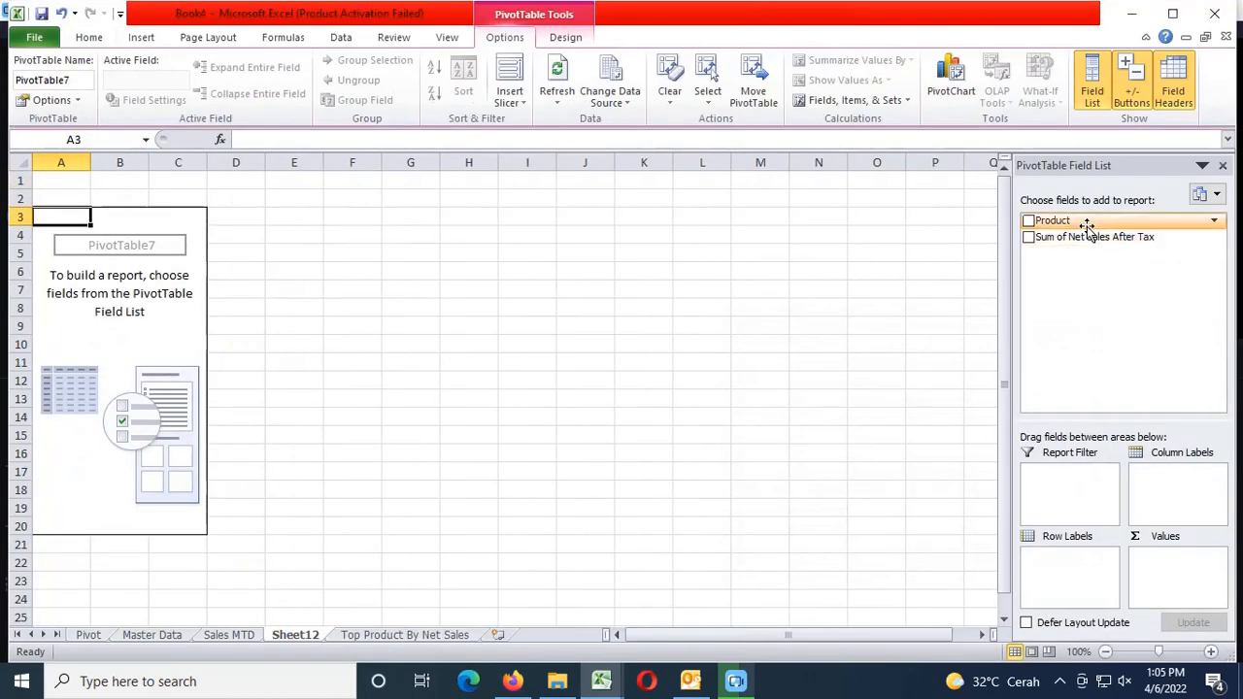
pyautogui.moveTo(1107, 237); pyautogui.dragTo(1193, 578)
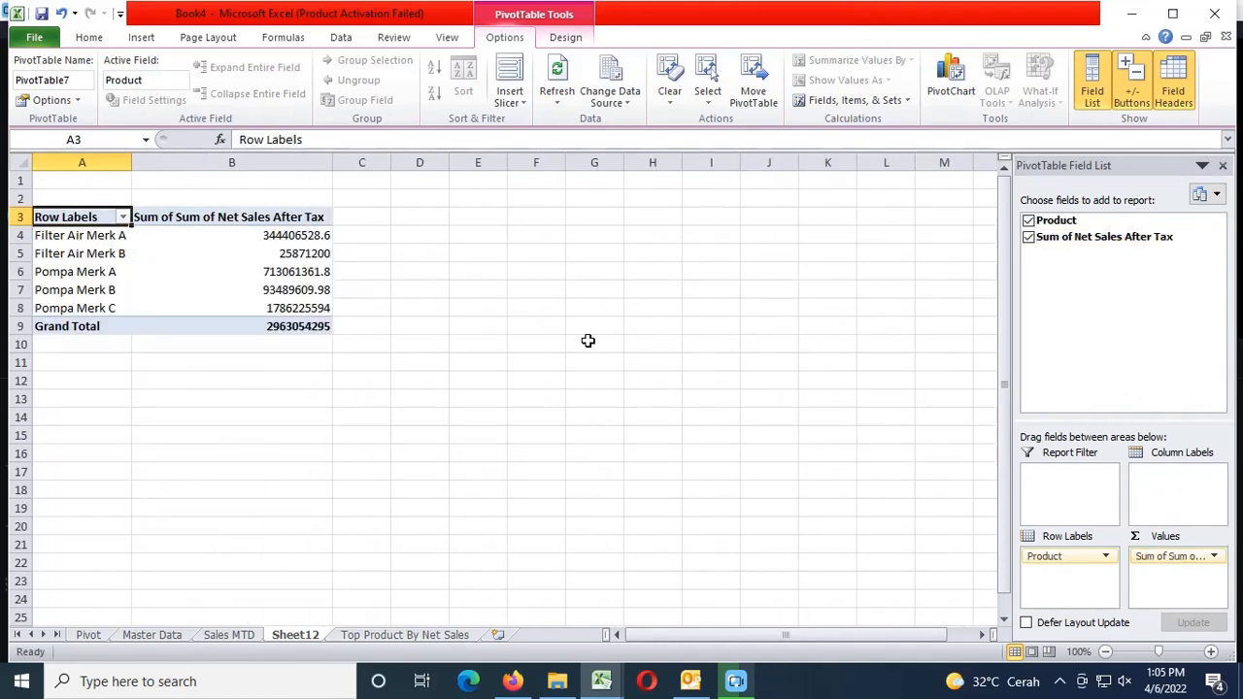
# Copy the PivotTable's product rows and grand total in A4:B9 and paste them as values at A4 of Top Product By Net Sales
pyautogui.moveTo(74, 241); pyautogui.dragTo(255, 304)
pyautogui.hotkey('ctrl', 'c')
pyautogui.click(412, 635)
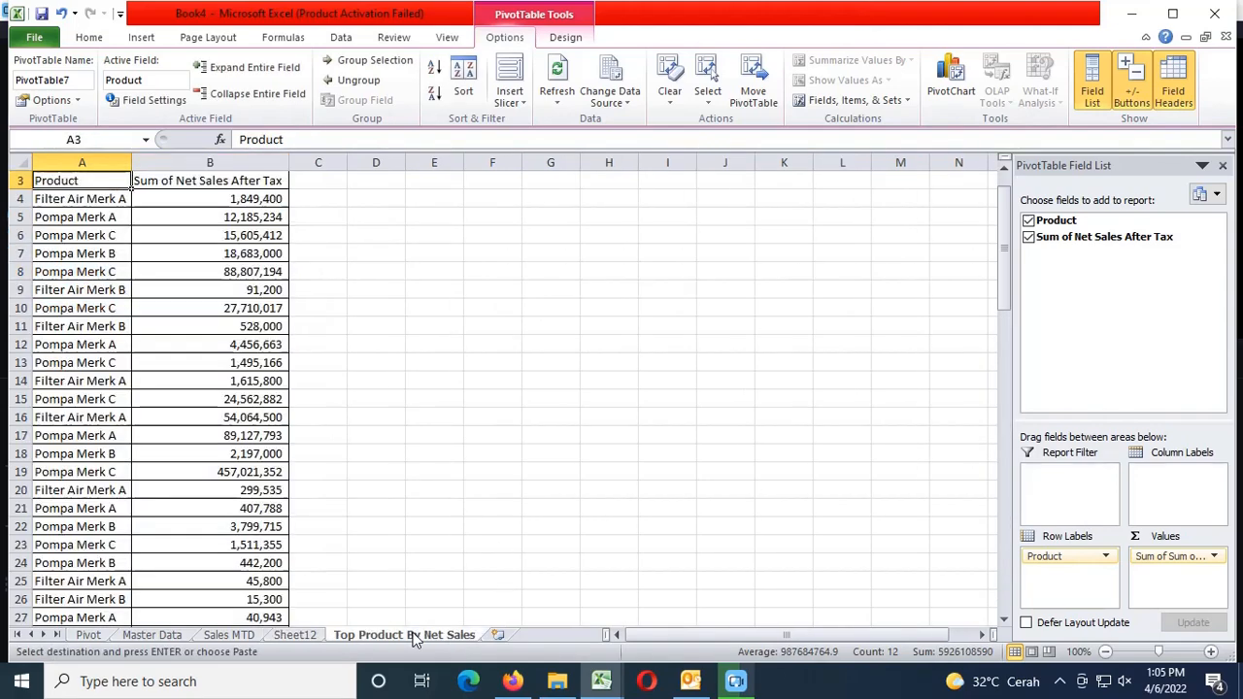
pyautogui.click(88, 199)
pyautogui.hotkey('alt', 'e')
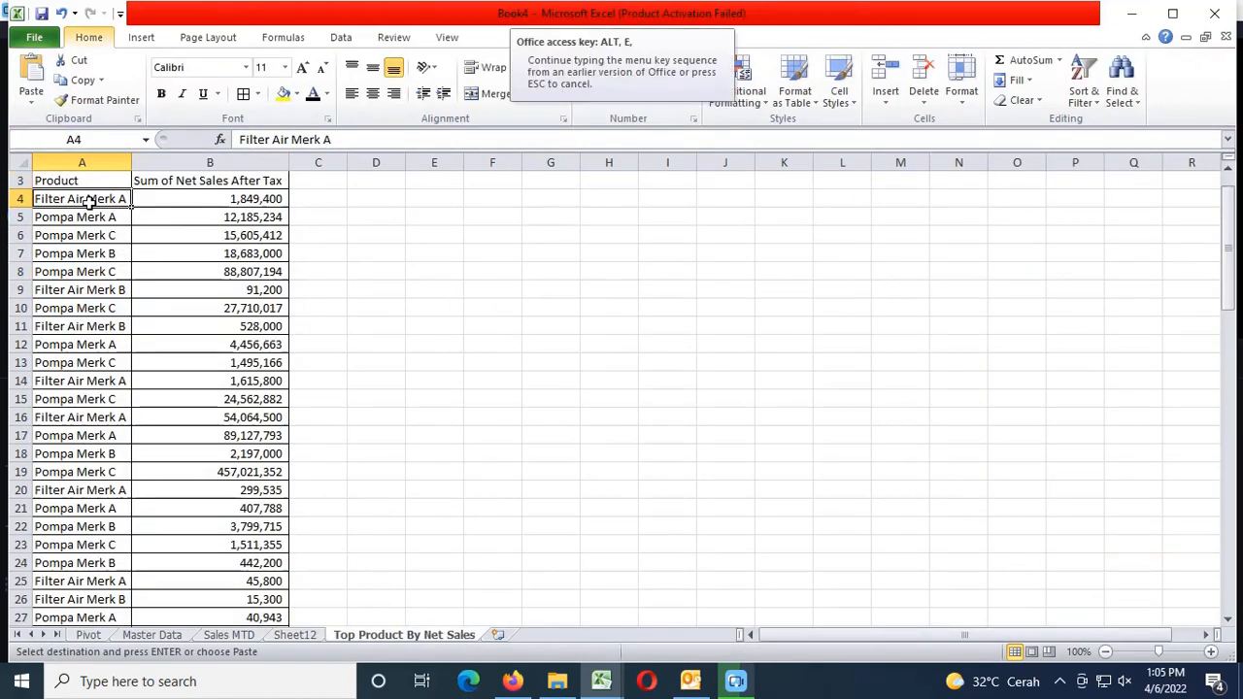
pyautogui.press('s')
pyautogui.press('v')
pyautogui.press('Return')
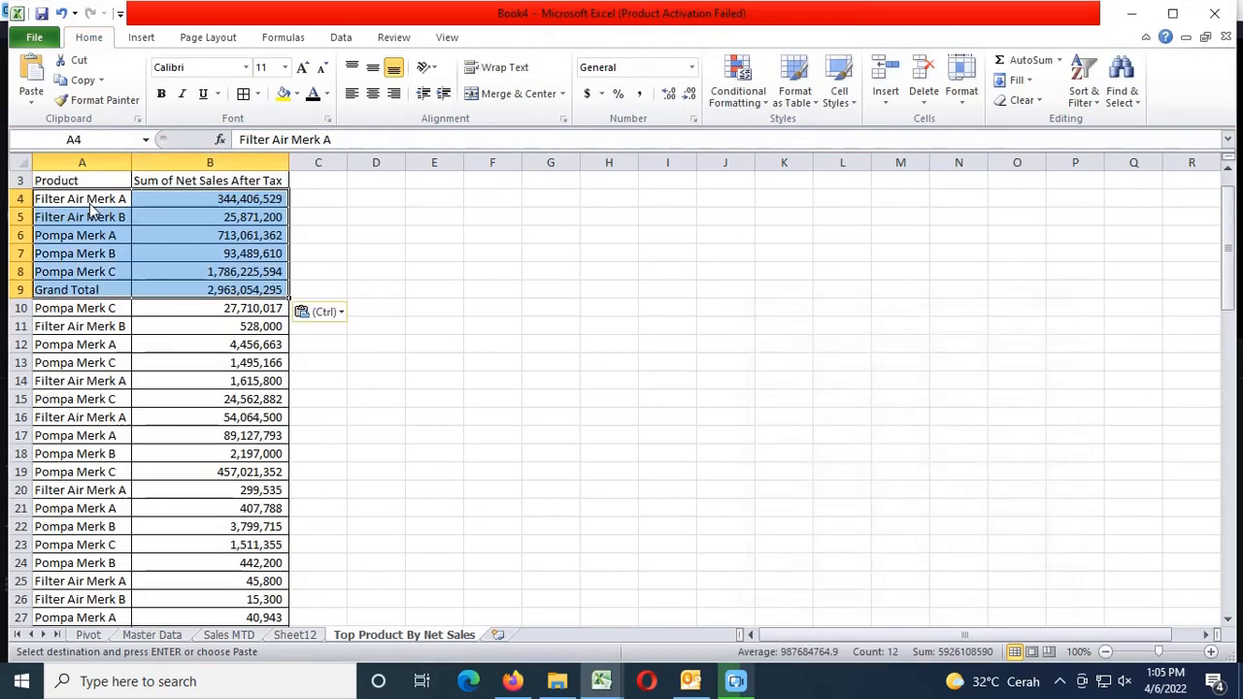
# Delete the entire rows of leftover product data from row 10 to row 87, below the Grand Total
pyautogui.click(165, 308)
pyautogui.hotkey('ctrl', 'shift', 'Down')
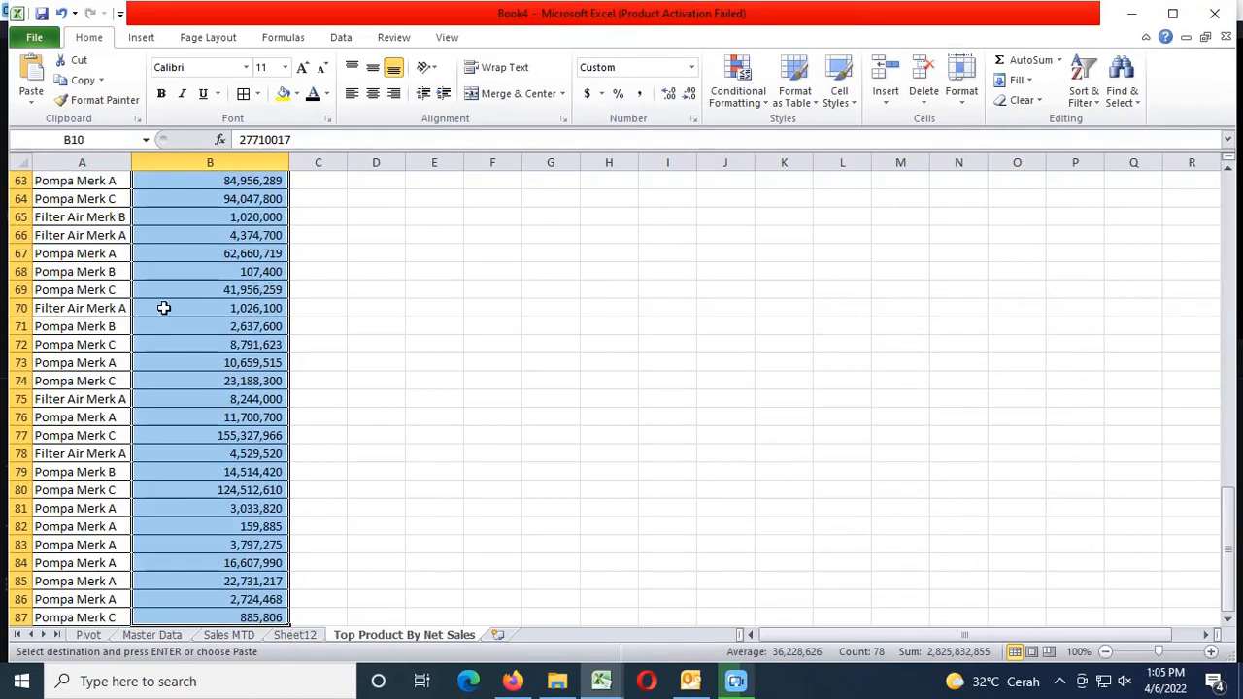
pyautogui.rightClick(164, 308)
pyautogui.click(199, 444)
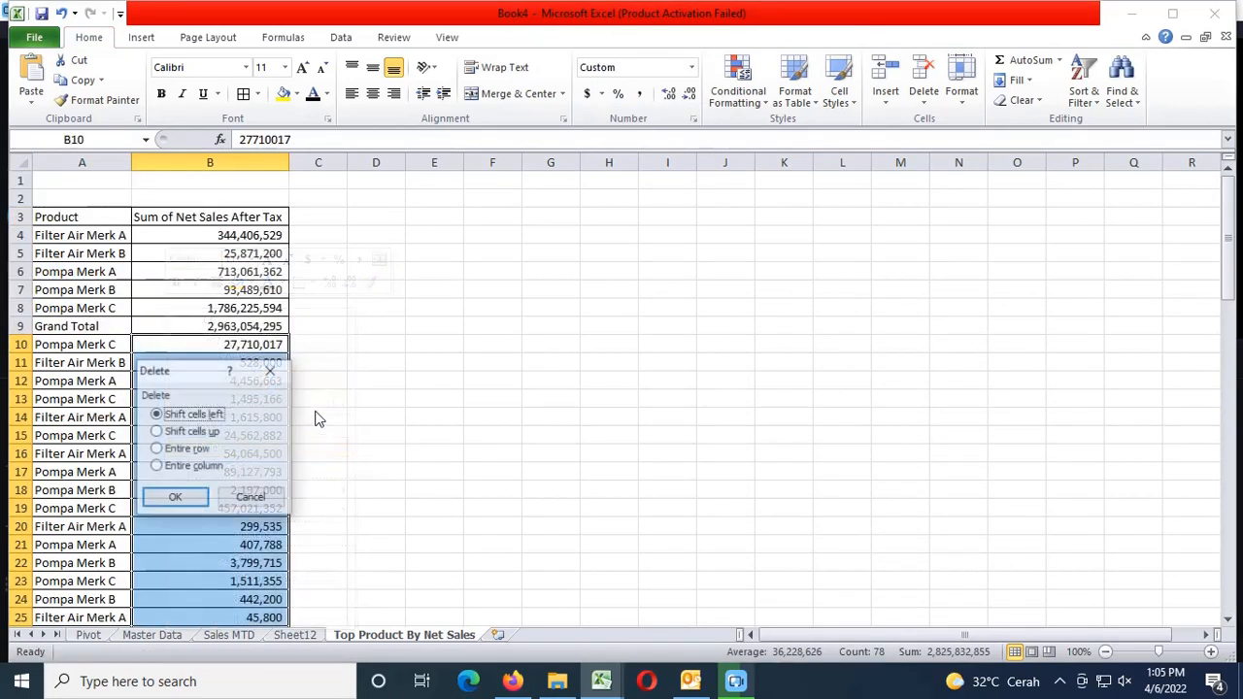
pyautogui.click(185, 449)
pyautogui.click(175, 497)
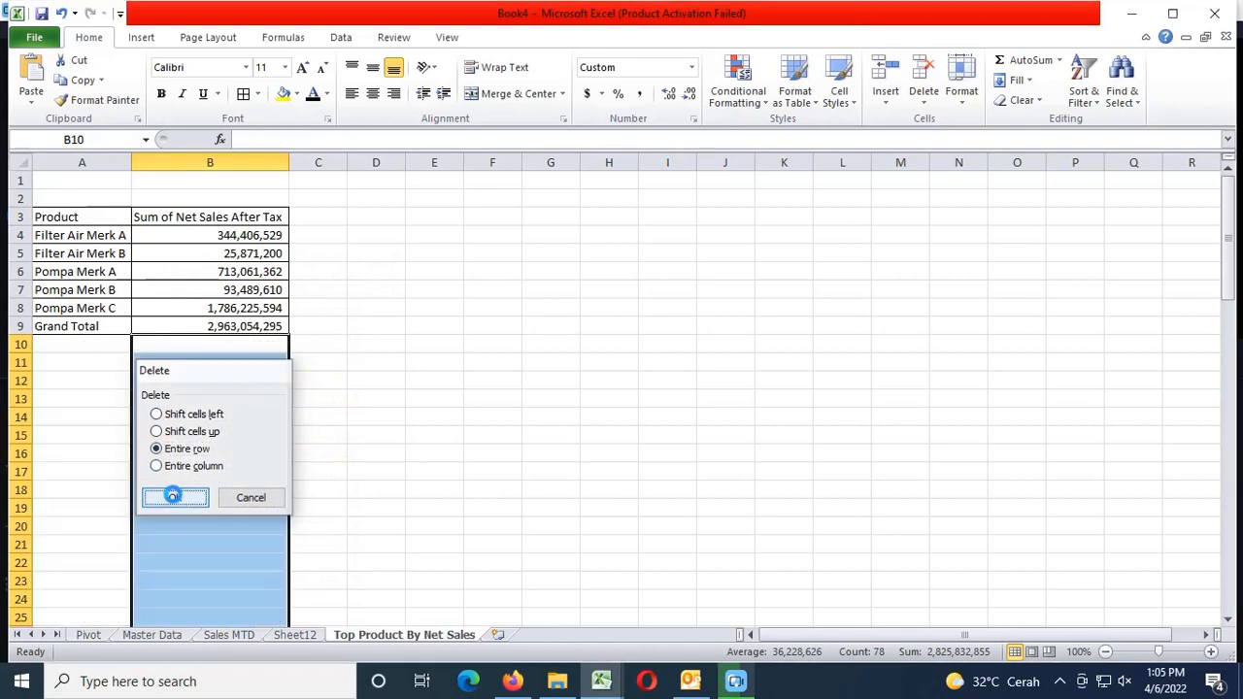
pyautogui.click(163, 271)
# Delete the helper PivotTable worksheet Sheet12
pyautogui.click(303, 641)
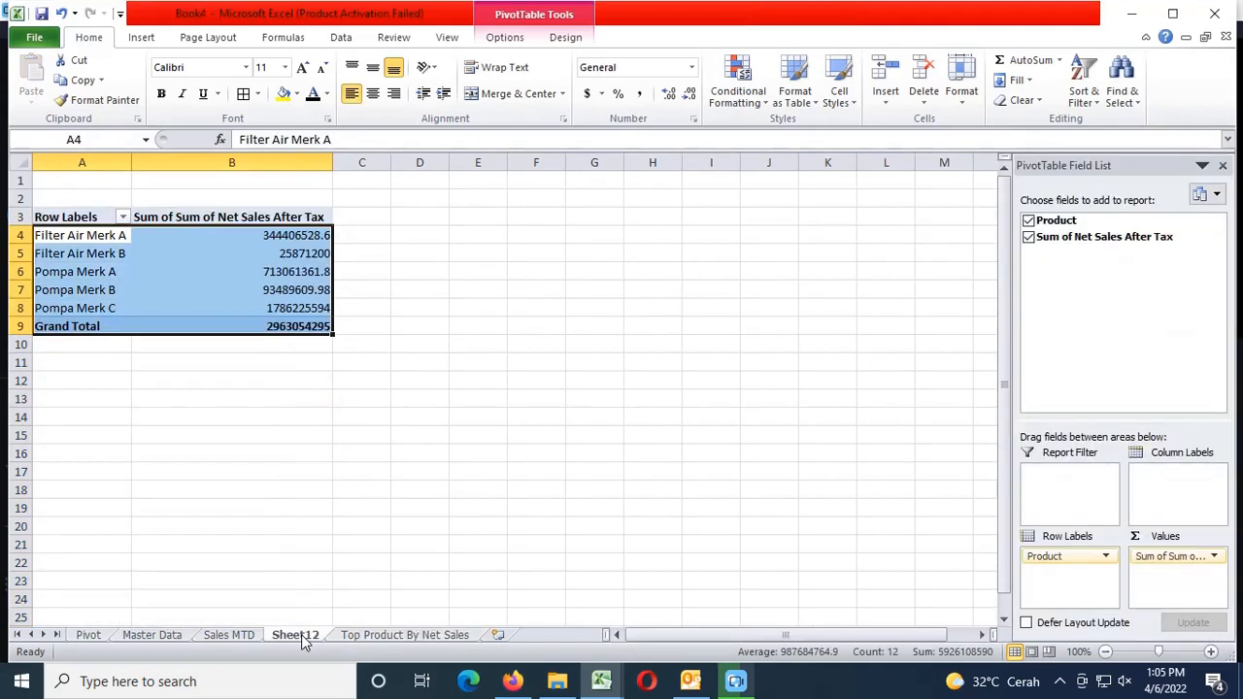
pyautogui.rightClick(303, 640)
pyautogui.click(351, 456)
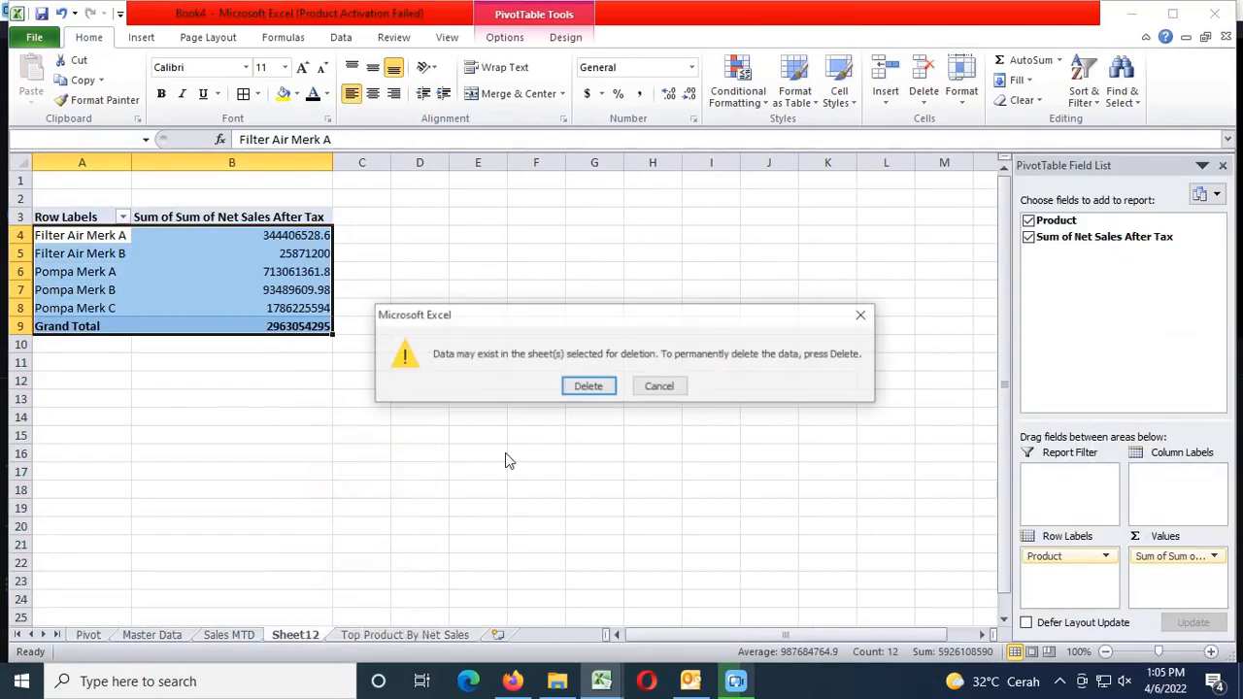
pyautogui.click(590, 385)
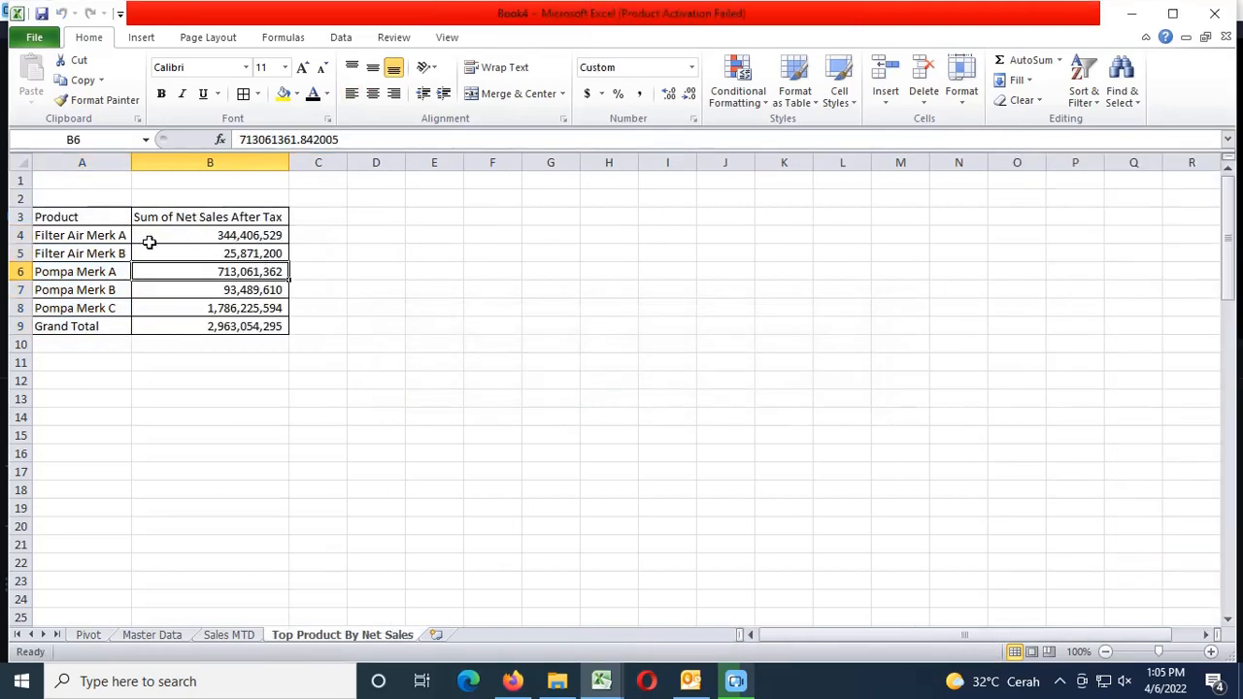
# Sort the product rows in A4:B8 by Sum of Net Sales After Tax from largest to smallest
pyautogui.moveTo(97, 240); pyautogui.dragTo(215, 309)
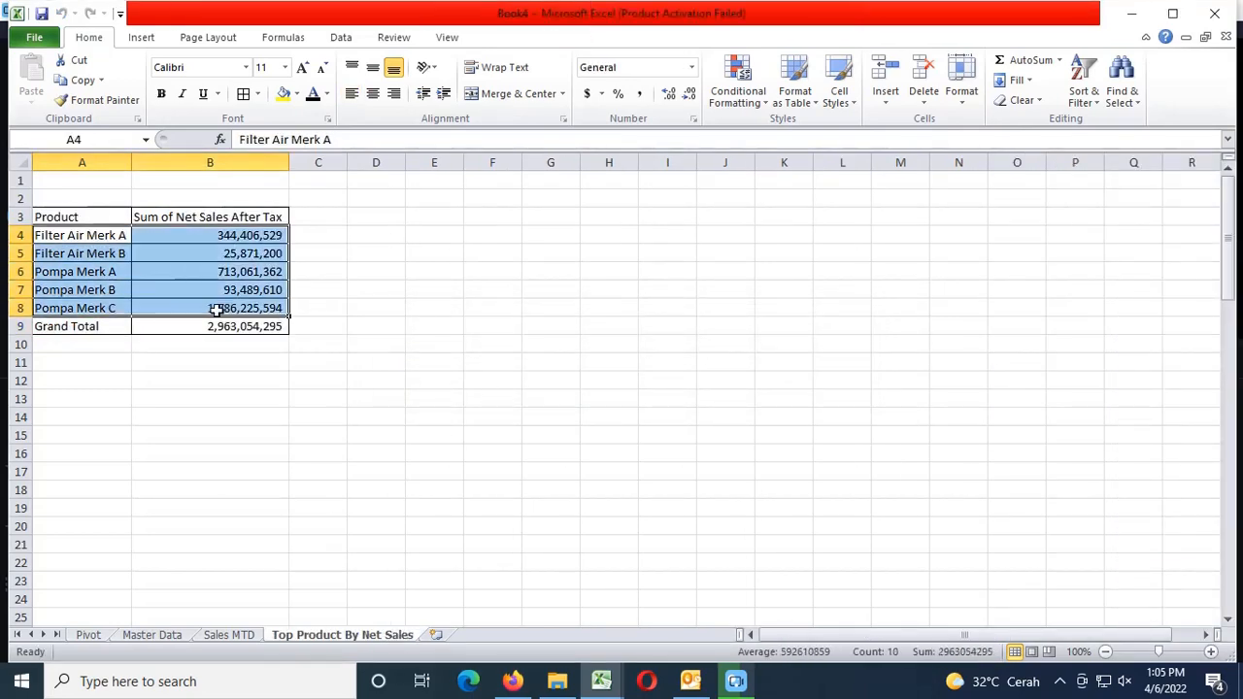
pyautogui.click(342, 38)
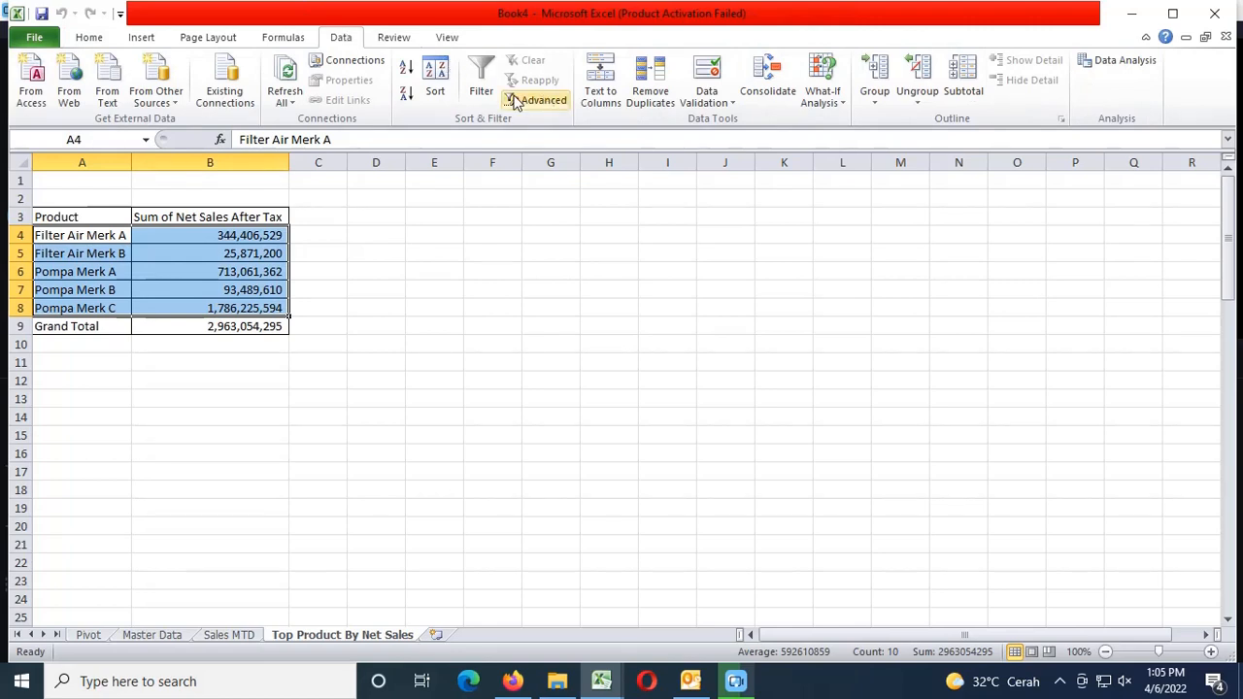
pyautogui.click(434, 92)
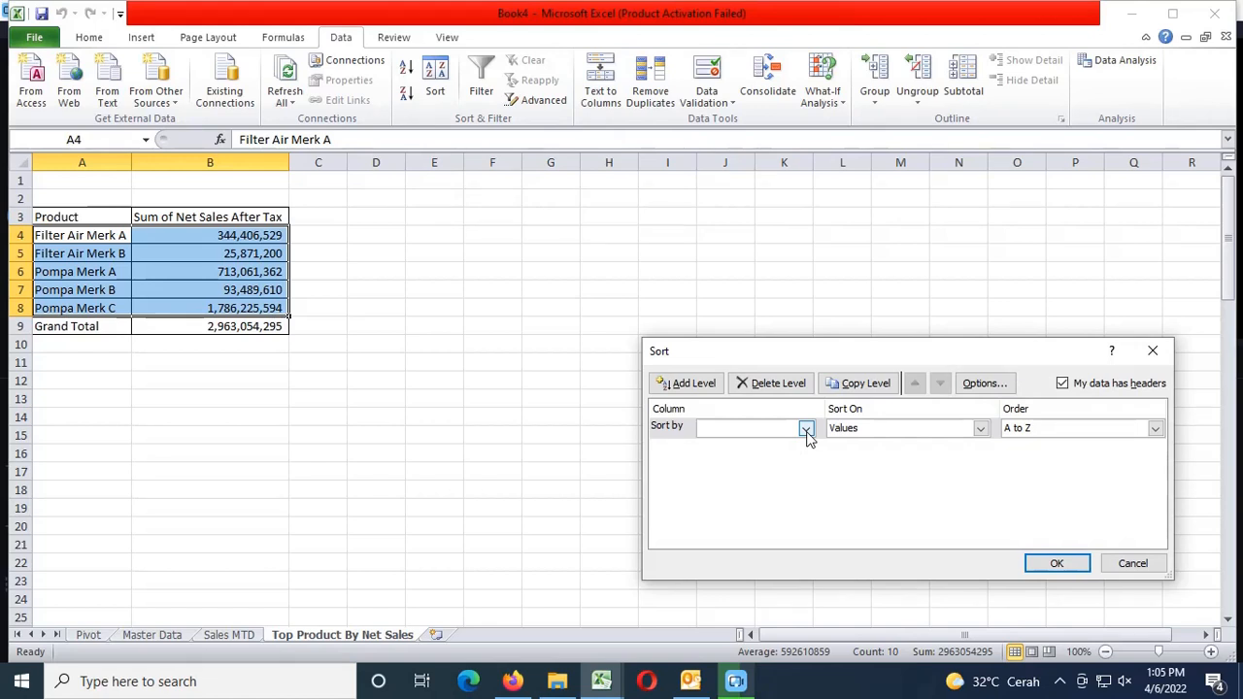
pyautogui.click(806, 429)
pyautogui.click(761, 461)
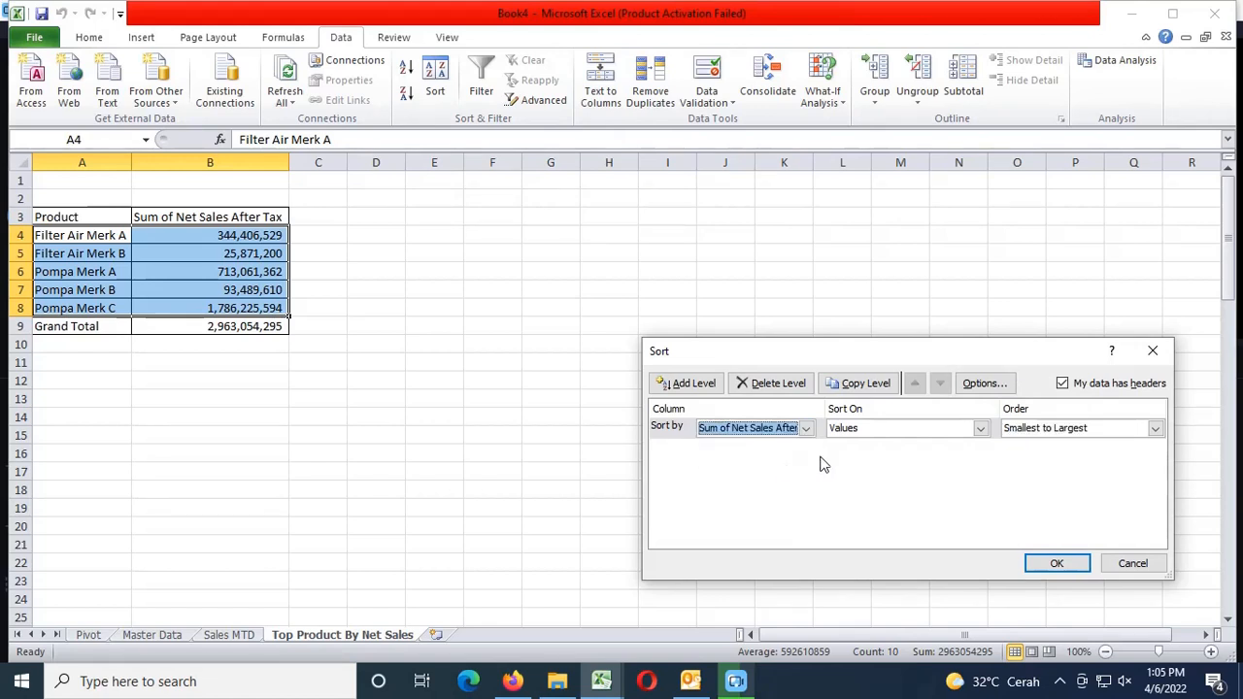
pyautogui.click(1132, 431)
pyautogui.click(1071, 459)
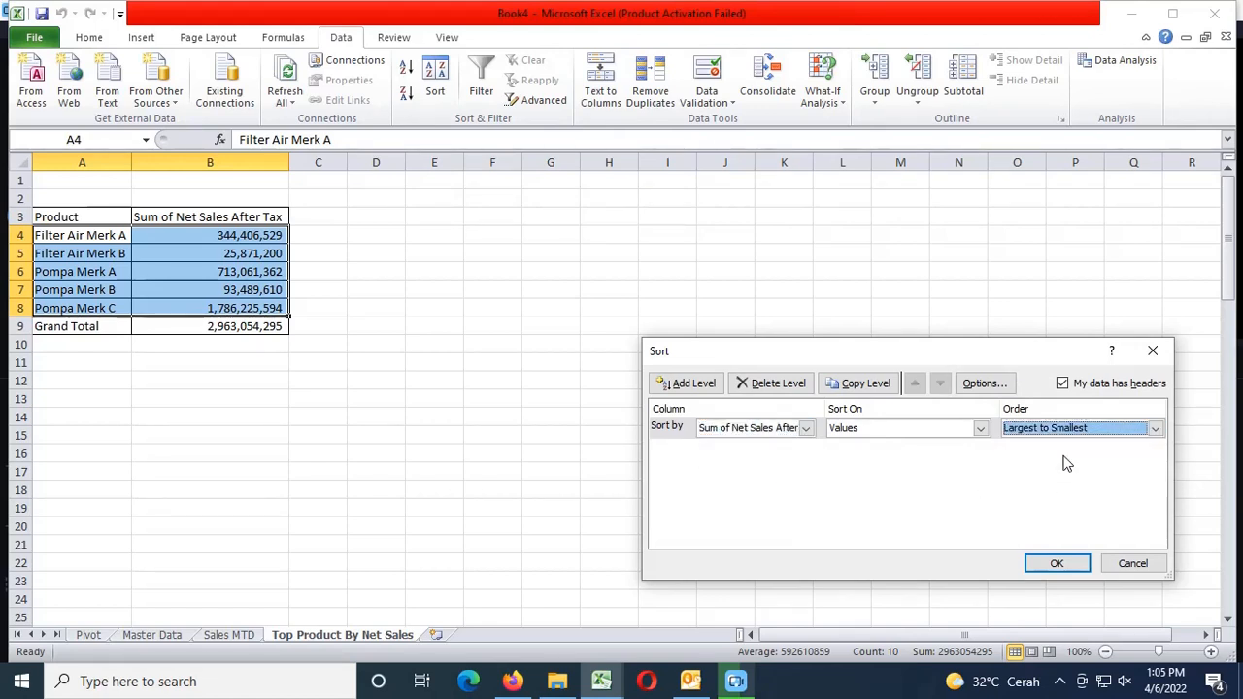
pyautogui.click(1056, 564)
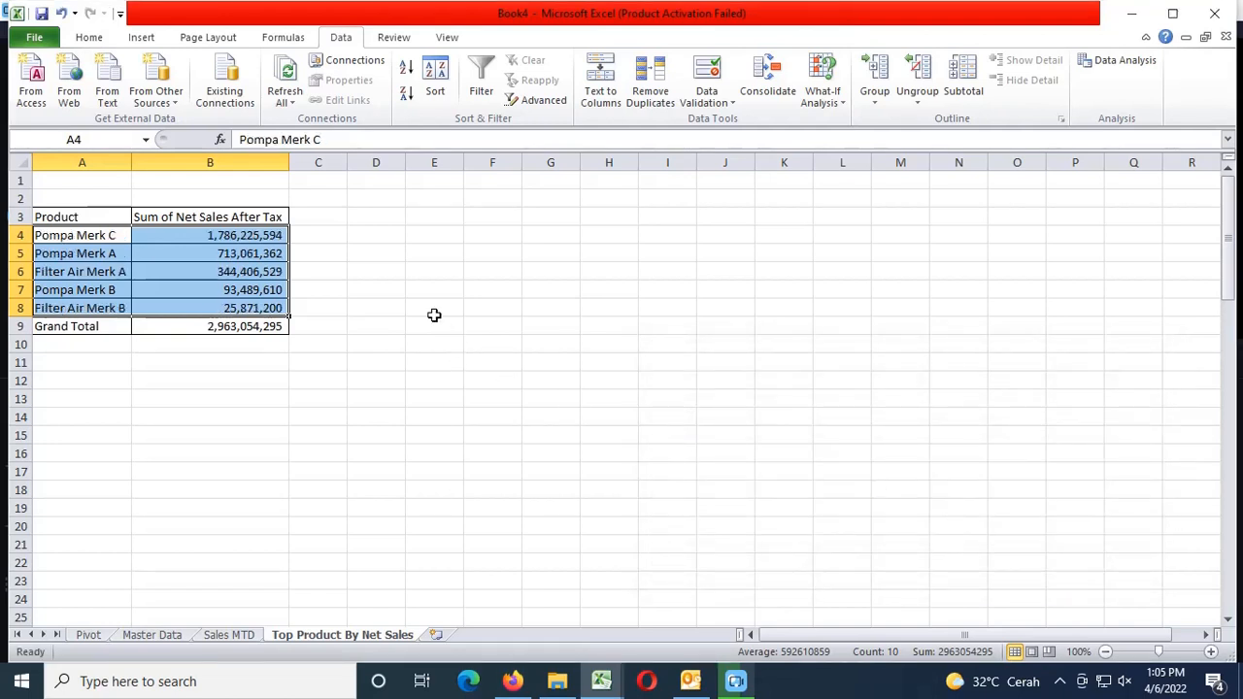
pyautogui.click(170, 276)
# Bold the header row A3:B3 and the Grand Total row A9:B9 of Top Product By Net Sales
pyautogui.moveTo(101, 215); pyautogui.dragTo(189, 219)
pyautogui.keyDown('ctrl'); pyautogui.click(131, 330); pyautogui.keyUp('ctrl')
pyautogui.moveTo(133, 330); pyautogui.dragTo(178, 328)
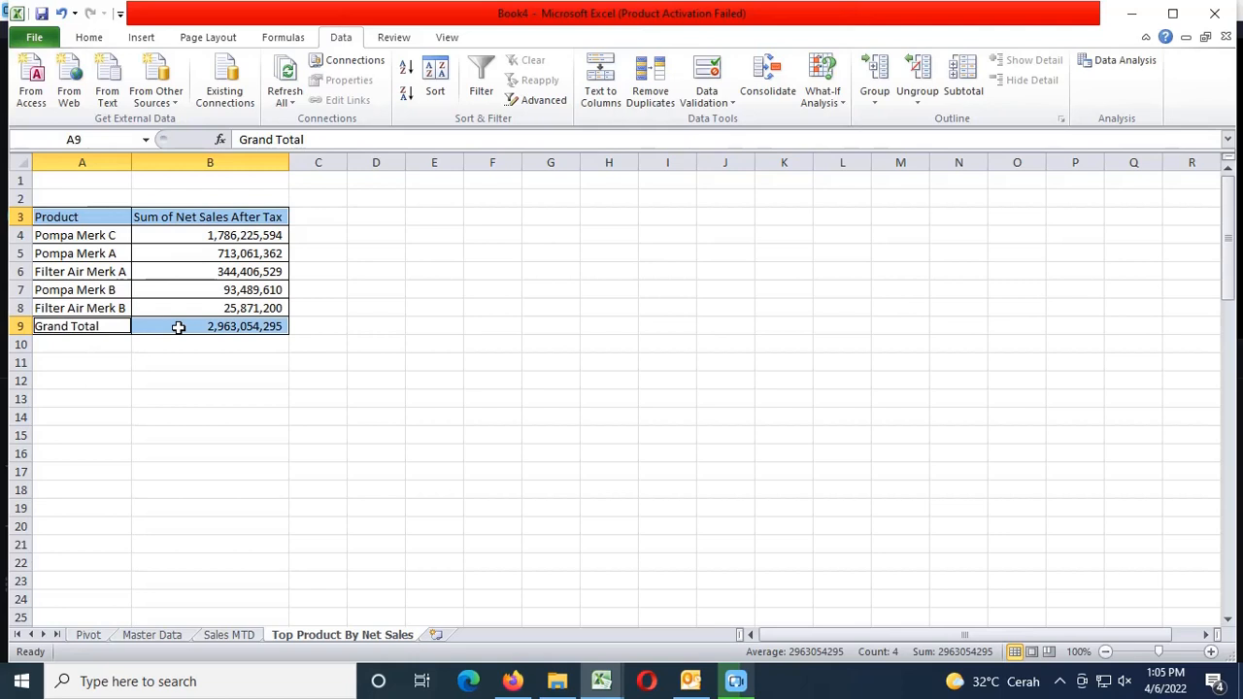
pyautogui.click(88, 36)
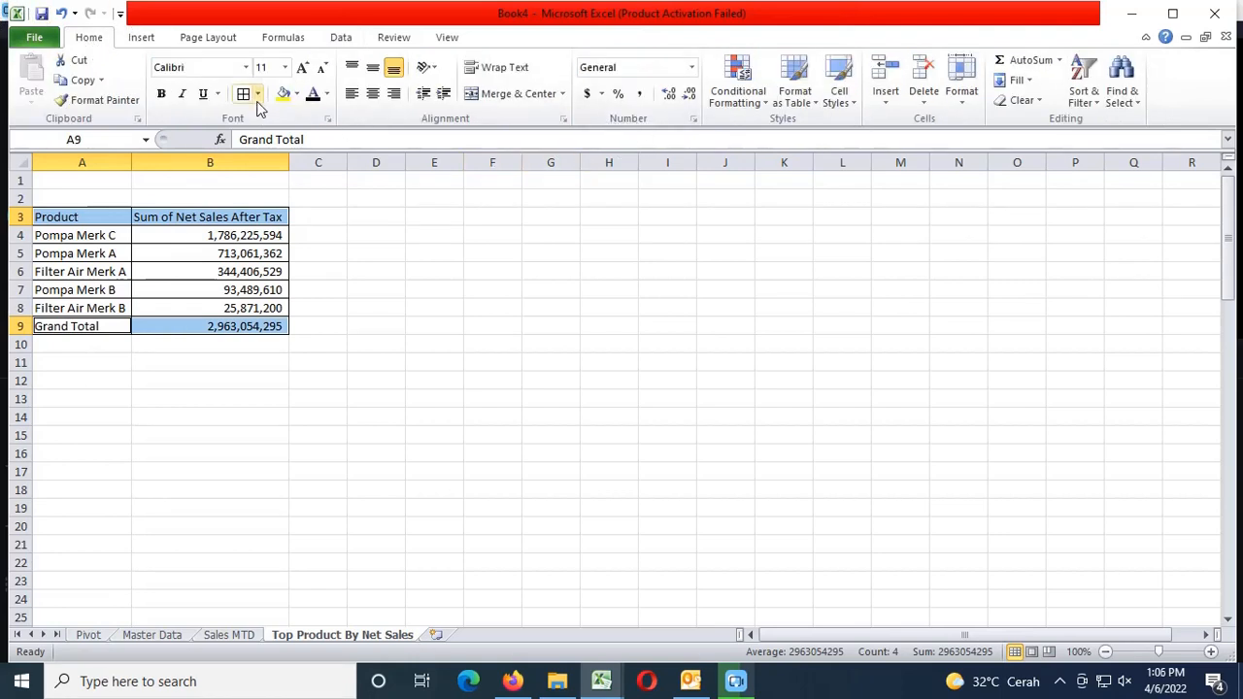
pyautogui.click(161, 93)
pyautogui.click(221, 268)
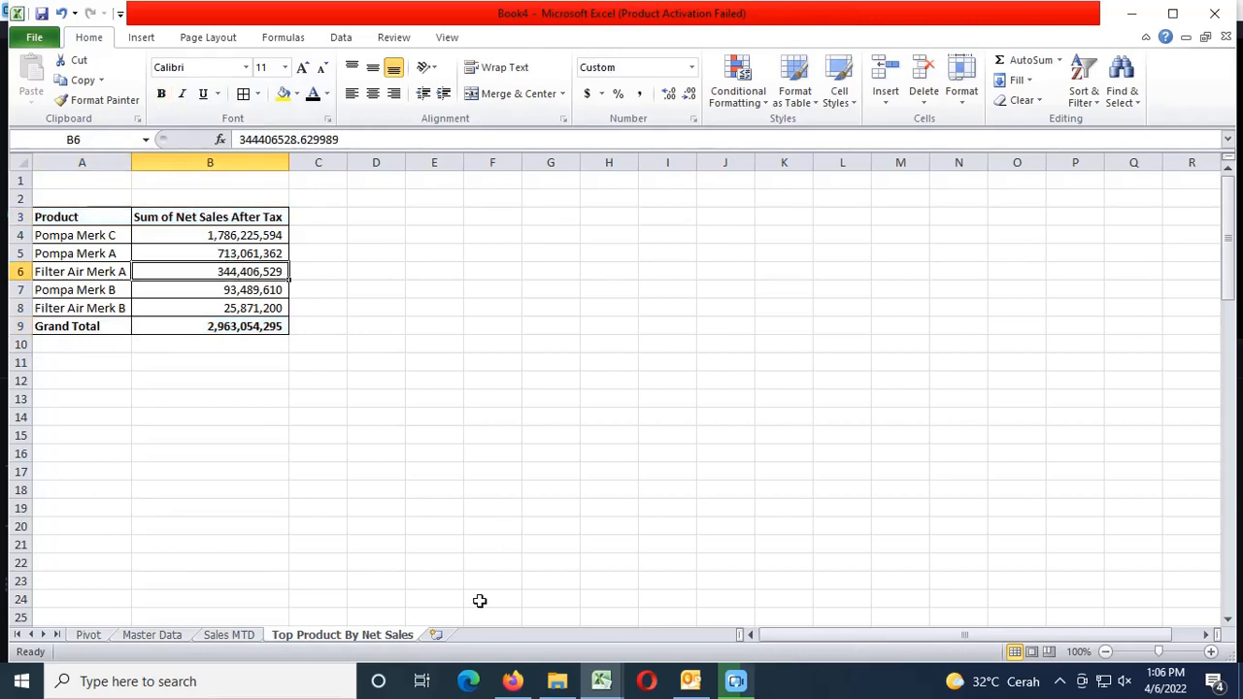
# Add a new worksheet and name it Top Customer
pyautogui.click(436, 635)
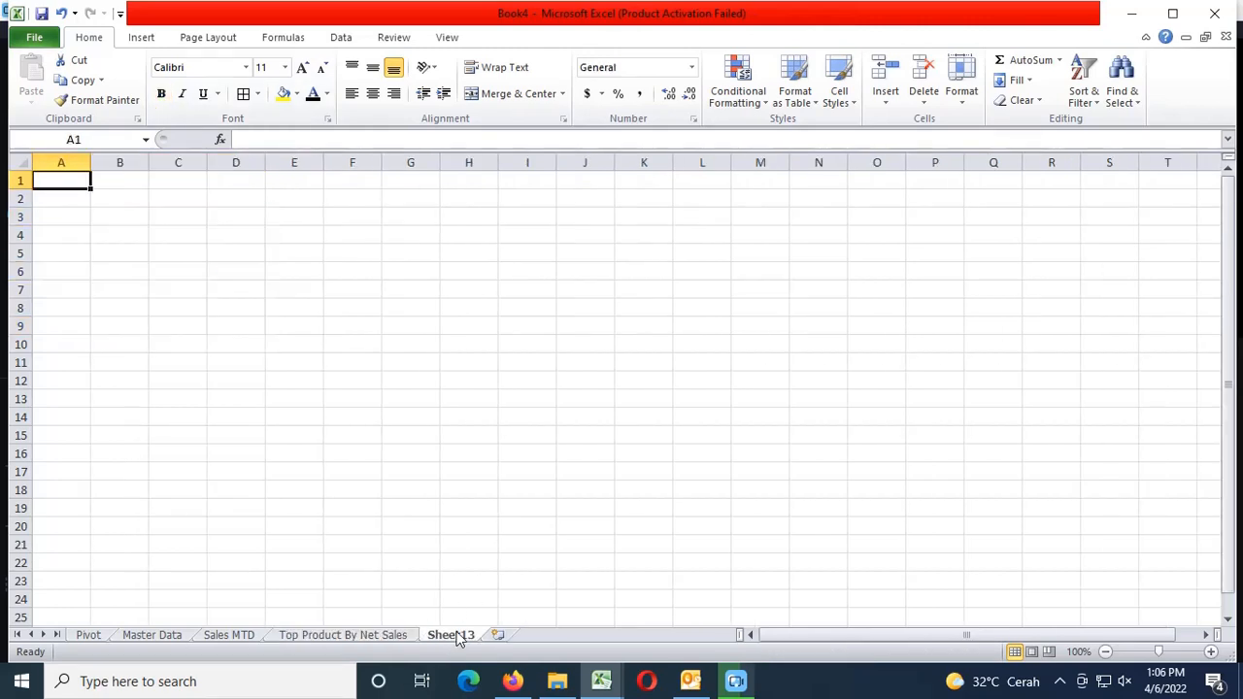
pyautogui.doubleClick(453, 635)
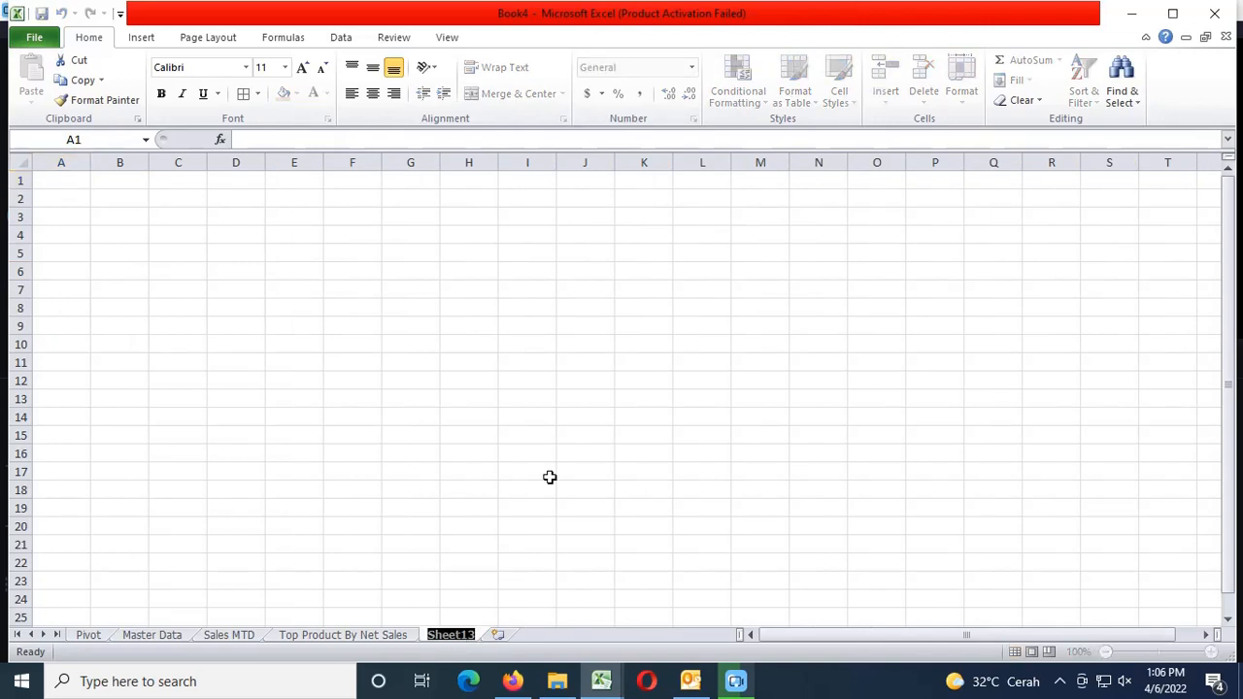
pyautogui.write('Top Customer')
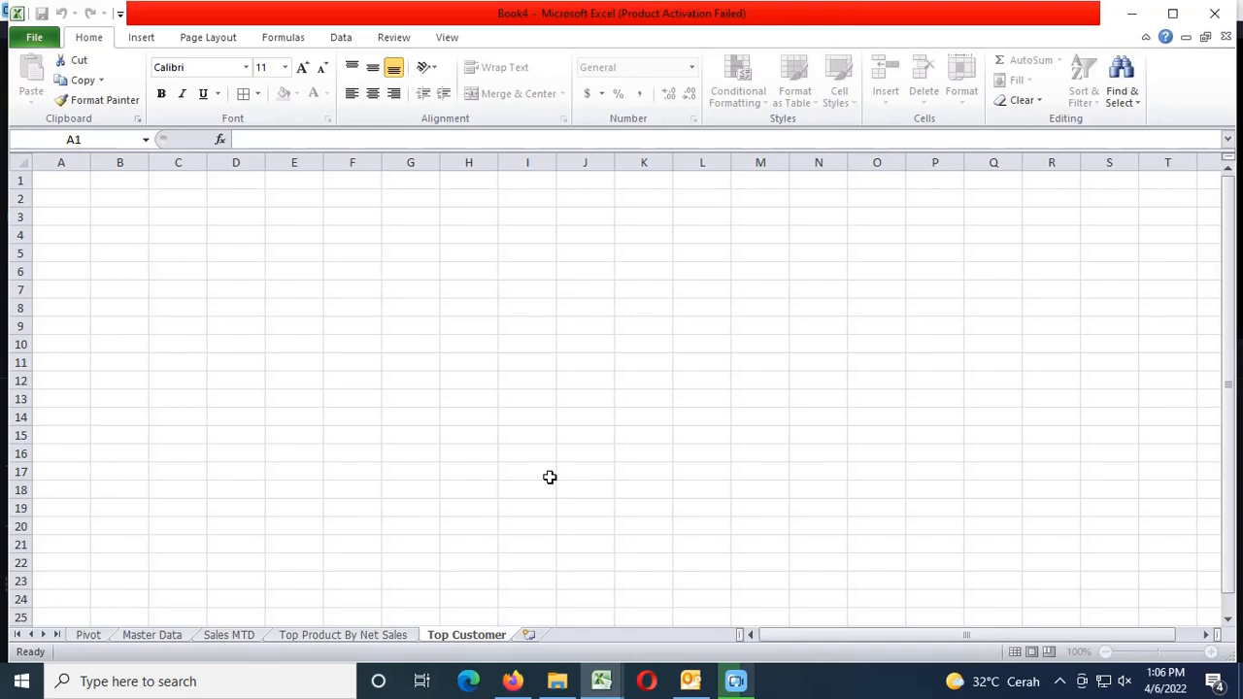
pyautogui.click(550, 477)
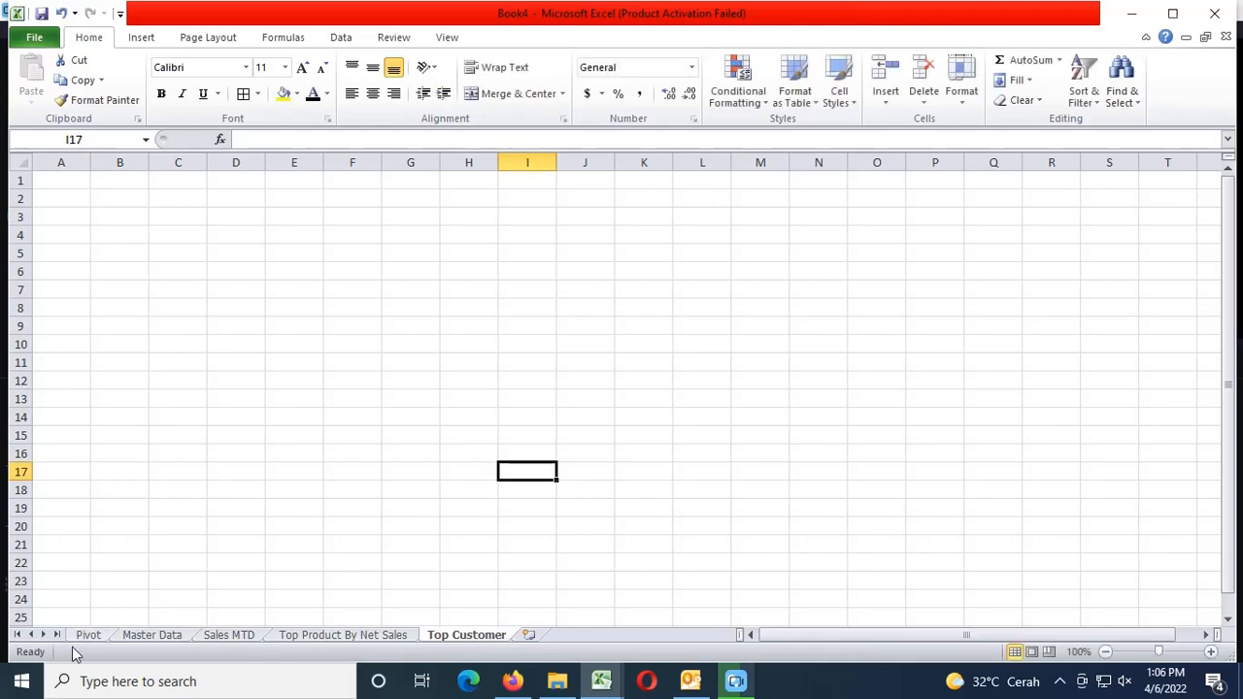
# Copy the Business Partner column with its header, M3:M87, from the Pivot sheet and paste it at A3 of Top Customer
pyautogui.click(101, 636)
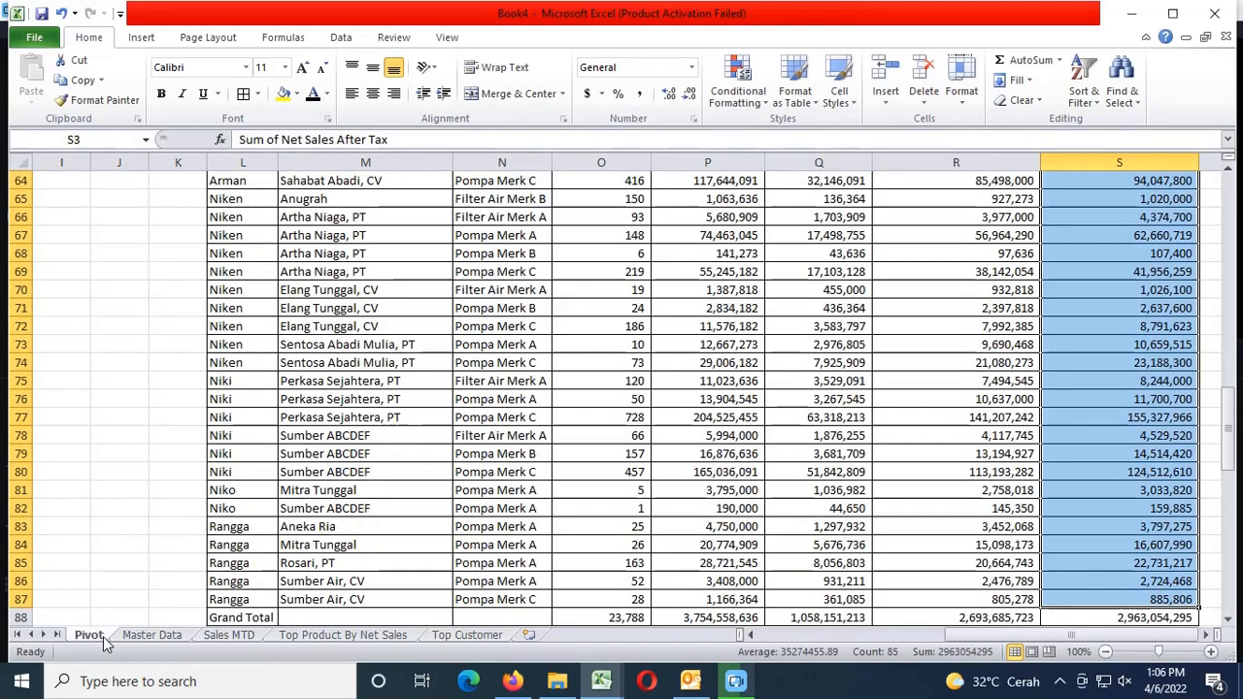
pyautogui.scroll(20, 424, 568)
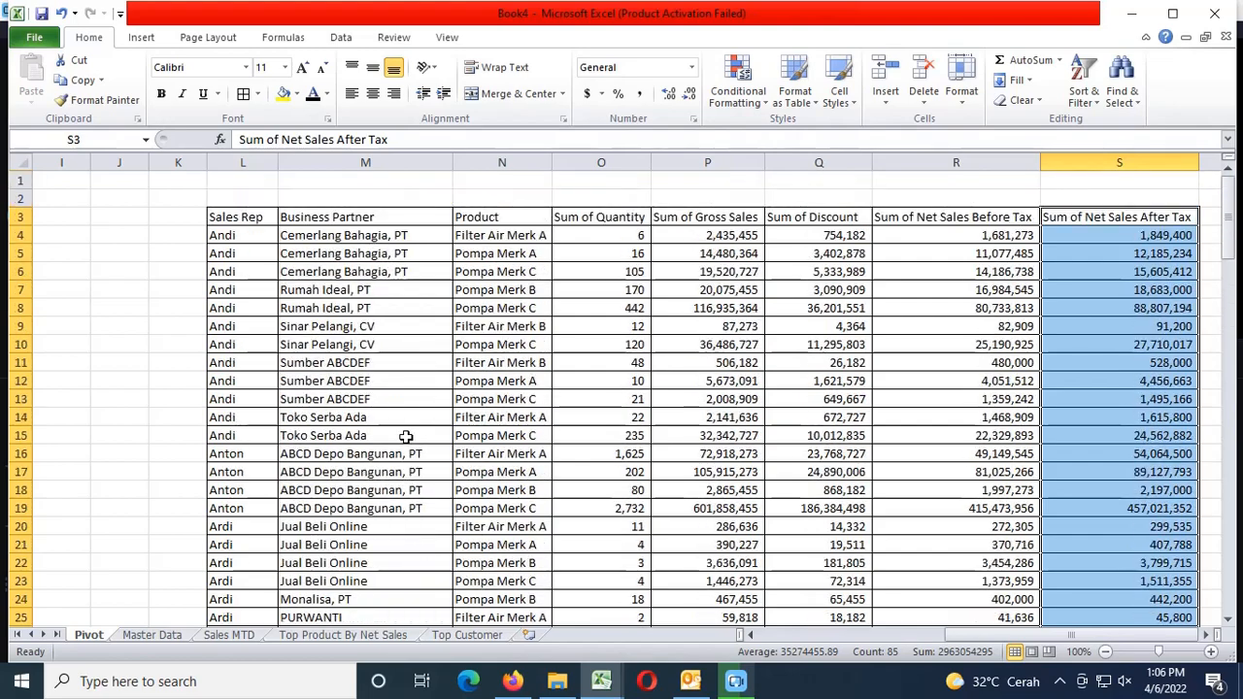
pyautogui.click(377, 235)
pyautogui.press('Up')
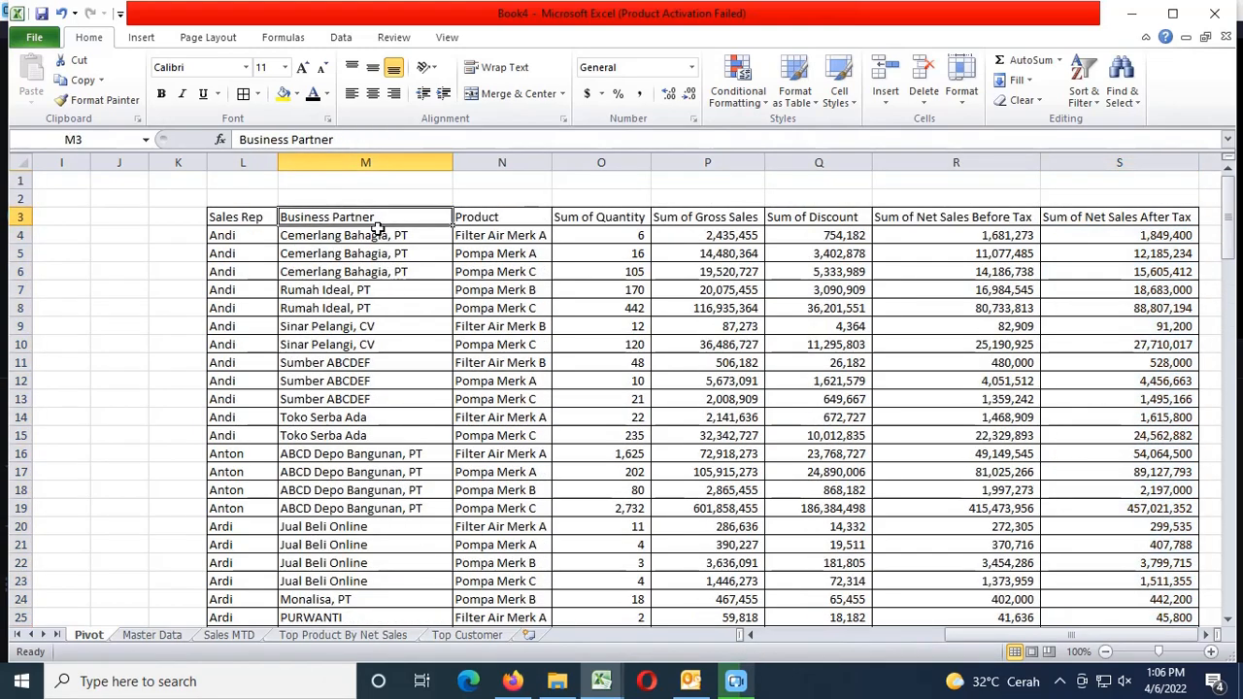
pyautogui.hotkey('ctrl', 'shift', 'Down')
pyautogui.hotkey('ctrl', 'c')
pyautogui.hotkey('ctrl', 'pagedown')
pyautogui.hotkey('ctrl', 'pagedown')
pyautogui.hotkey('ctrl', 'pagedown')
pyautogui.hotkey('ctrl', 'pagedown')
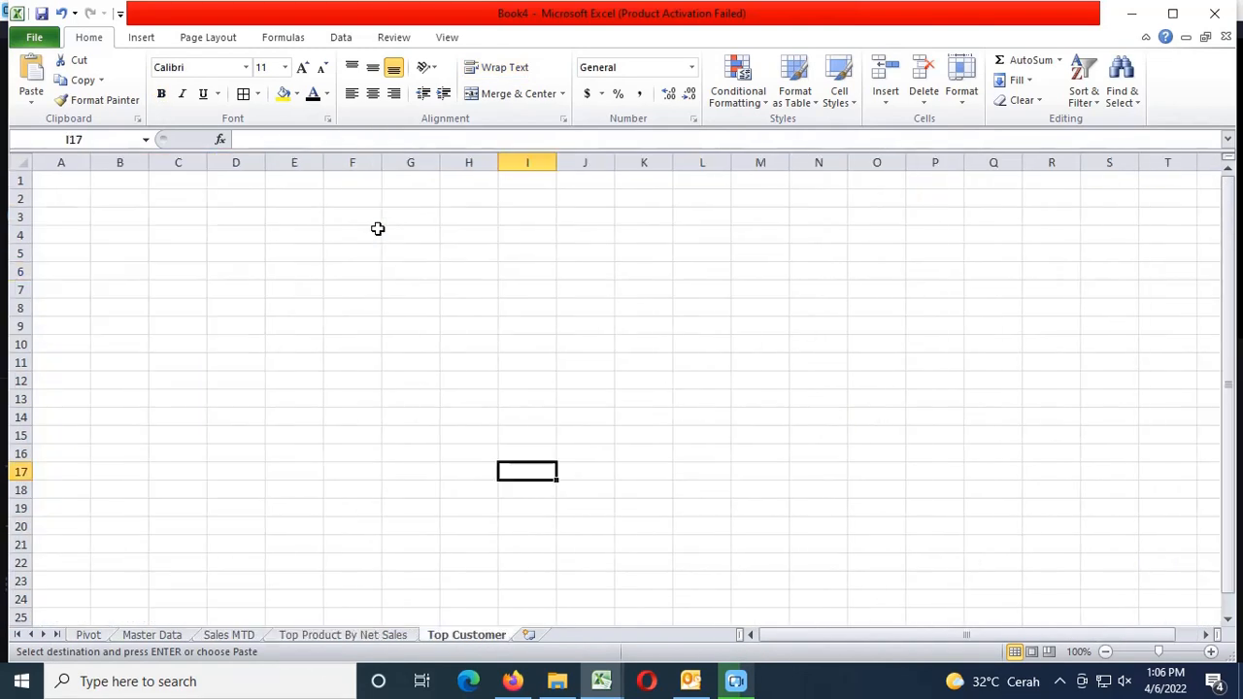
pyautogui.press('Home')
pyautogui.press('Up')
pyautogui.hotkey('ctrl', 'Up')
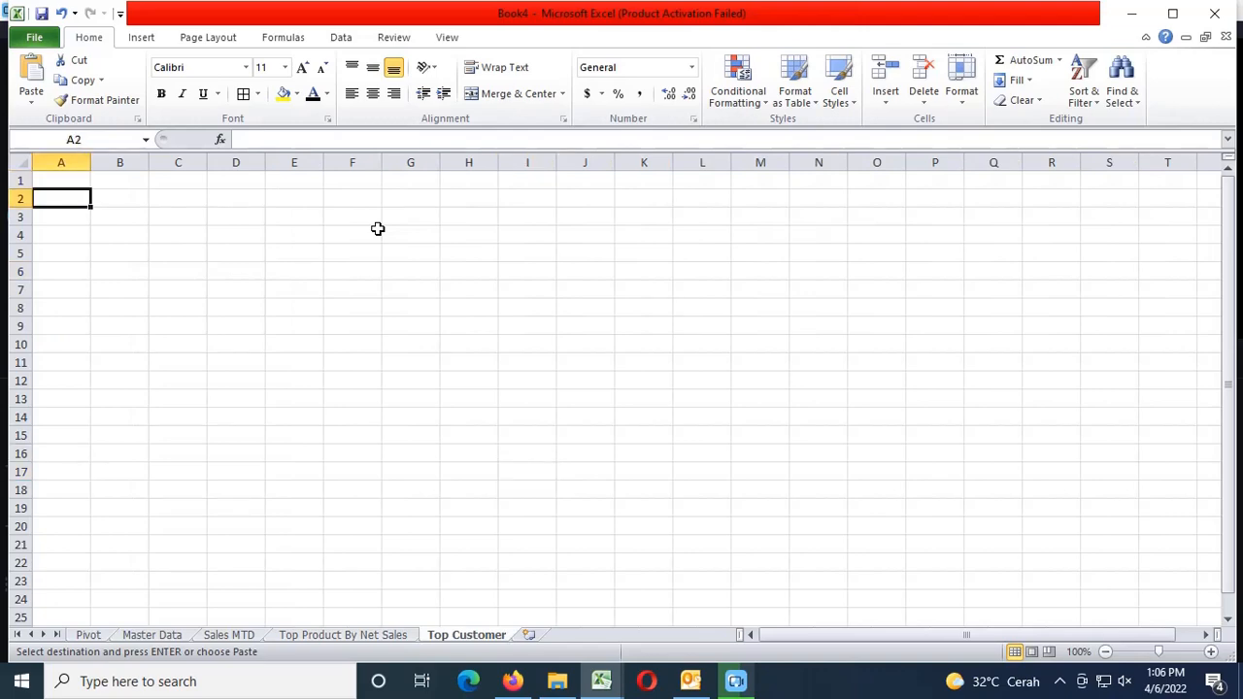
pyautogui.press('Down')
pyautogui.press('Down')
pyautogui.hotkey('ctrl', 'v')
# Copy the Sum of Net Sales After Tax data in S3:S87 of Pivot to B3 of Top Customer and auto-fit all column widths
pyautogui.hotkey('ctrl', 'pageup')
pyautogui.hotkey('ctrl', 'pageup')
pyautogui.hotkey('ctrl', 'pageup')
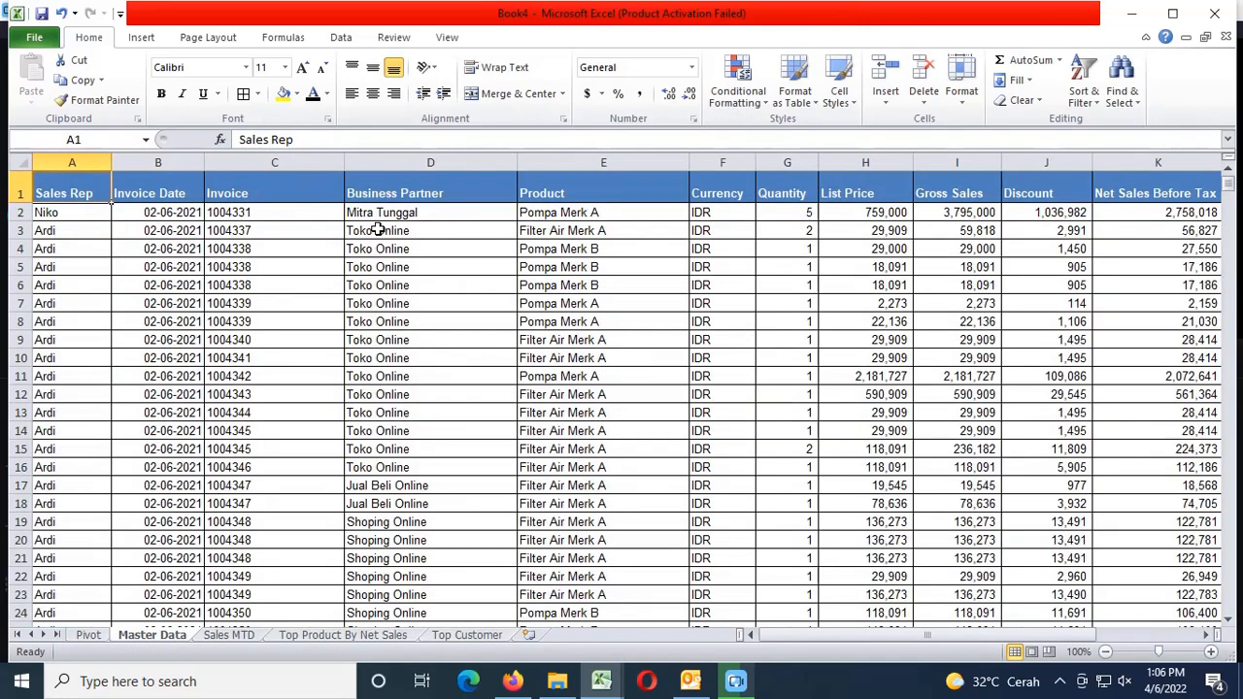
pyautogui.hotkey('ctrl', 'pageup')
pyautogui.hotkey('ctrl', 'Up')
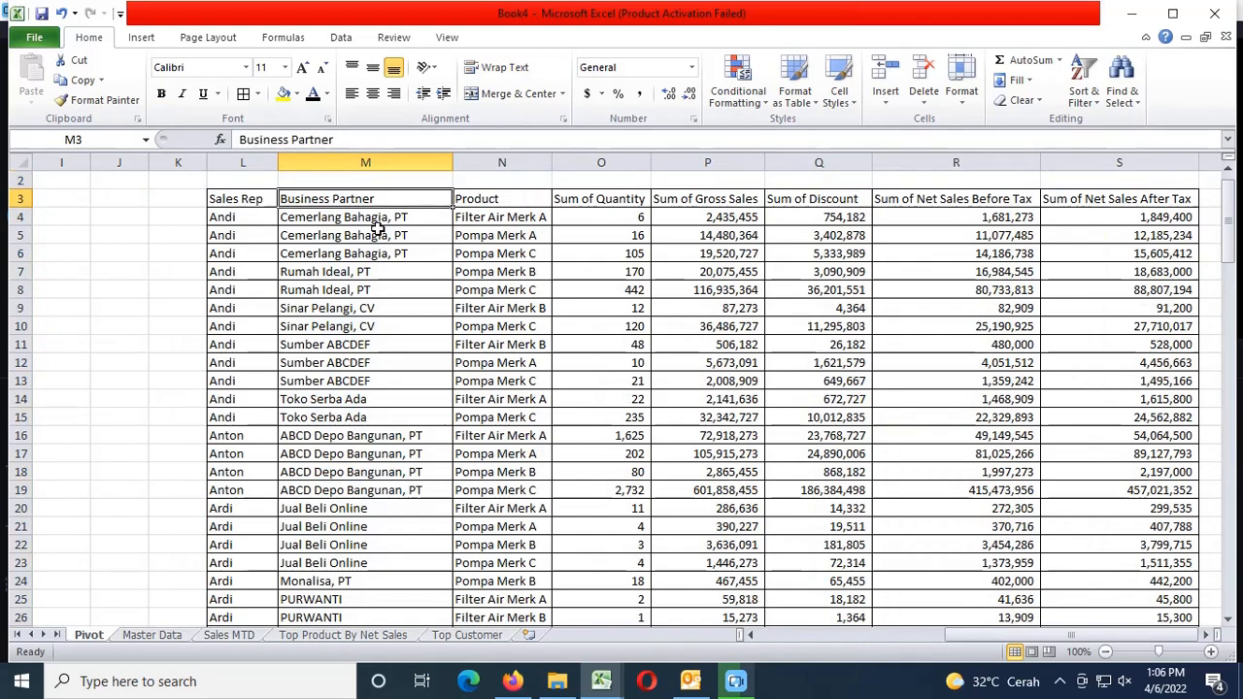
pyautogui.press('Right')
pyautogui.press('Right')
pyautogui.press('Right')
pyautogui.press('Right')
pyautogui.press('Right')
pyautogui.press('Right')
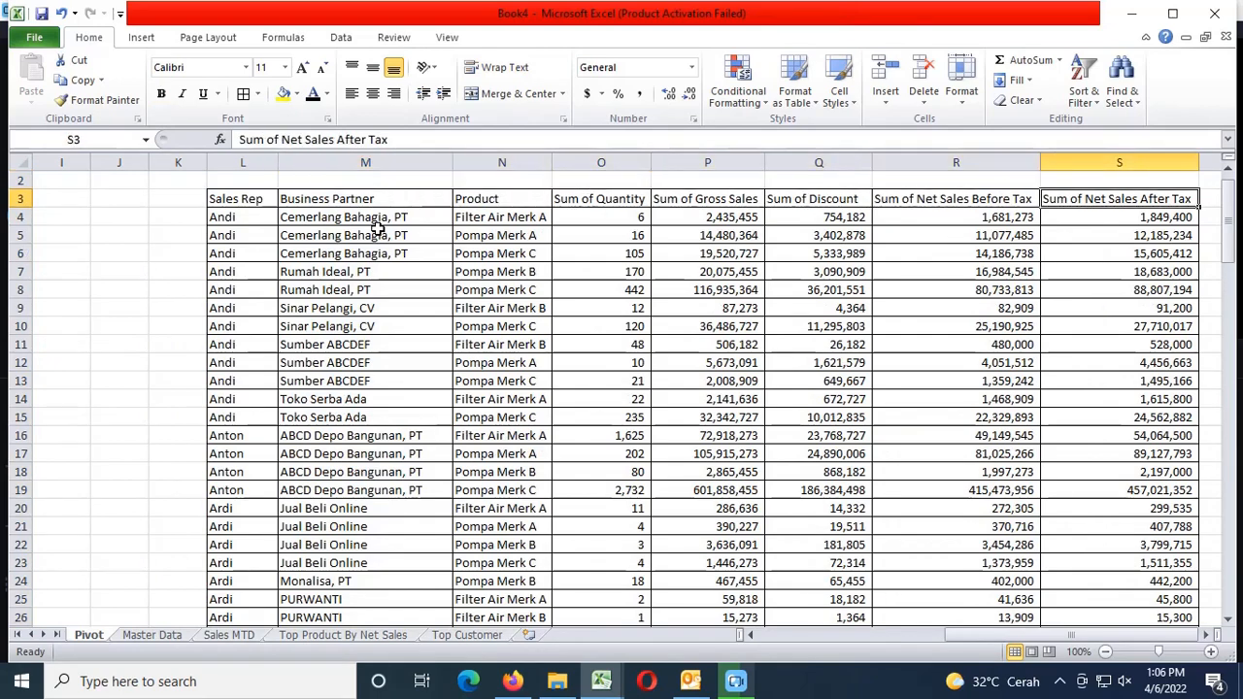
pyautogui.hotkey('ctrl', 'shift', 'Down')
pyautogui.hotkey('shift', 'Up')
pyautogui.hotkey('ctrl', 'c')
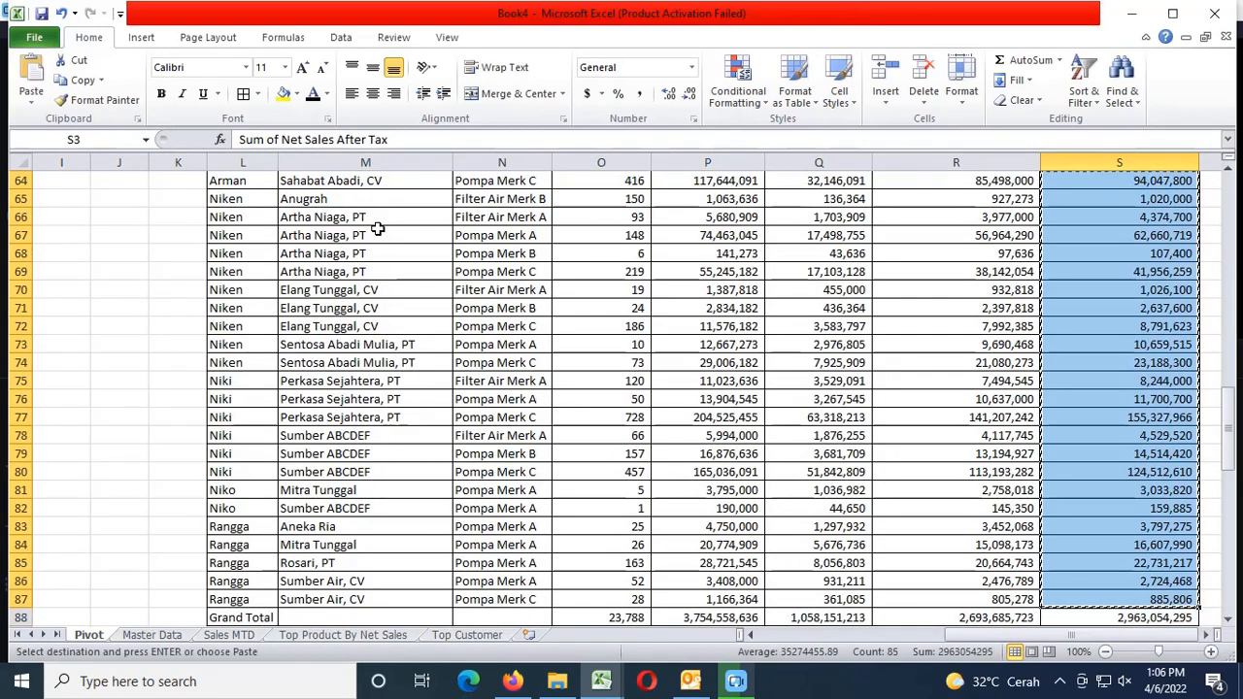
pyautogui.hotkey('ctrl', 'pagedown')
pyautogui.hotkey('ctrl', 'pagedown')
pyautogui.hotkey('ctrl', 'pagedown')
pyautogui.hotkey('ctrl', 'pagedown')
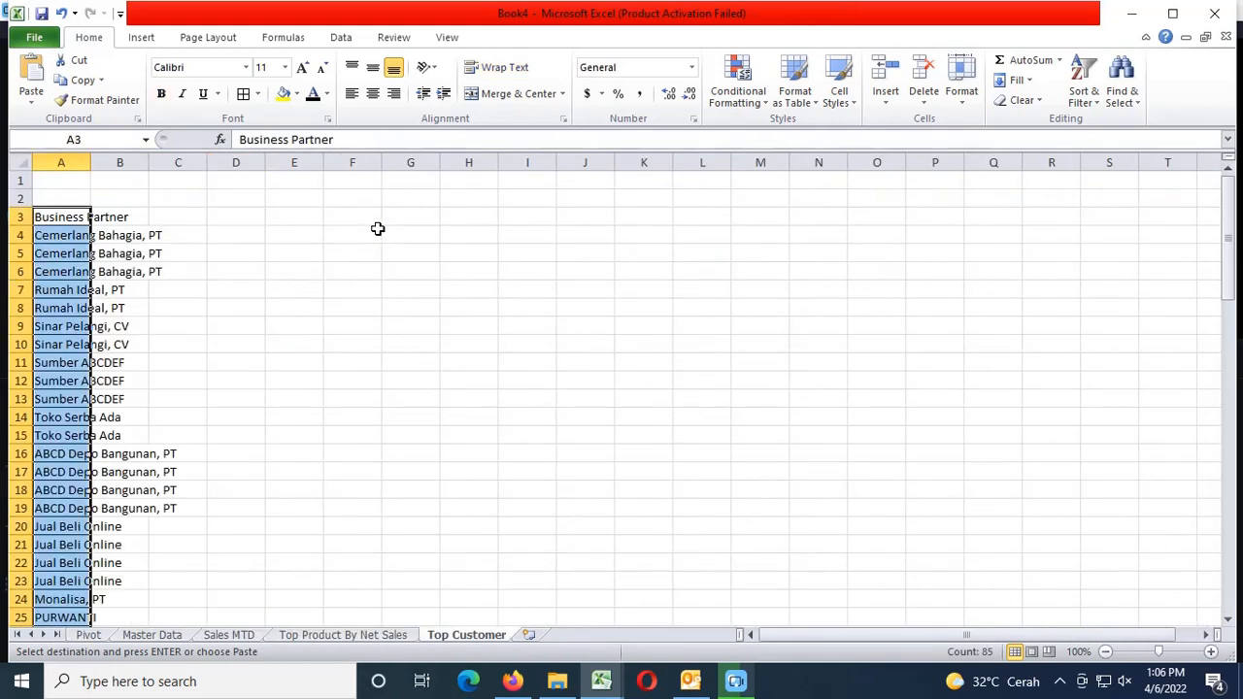
pyautogui.press('Right')
pyautogui.press('Return')
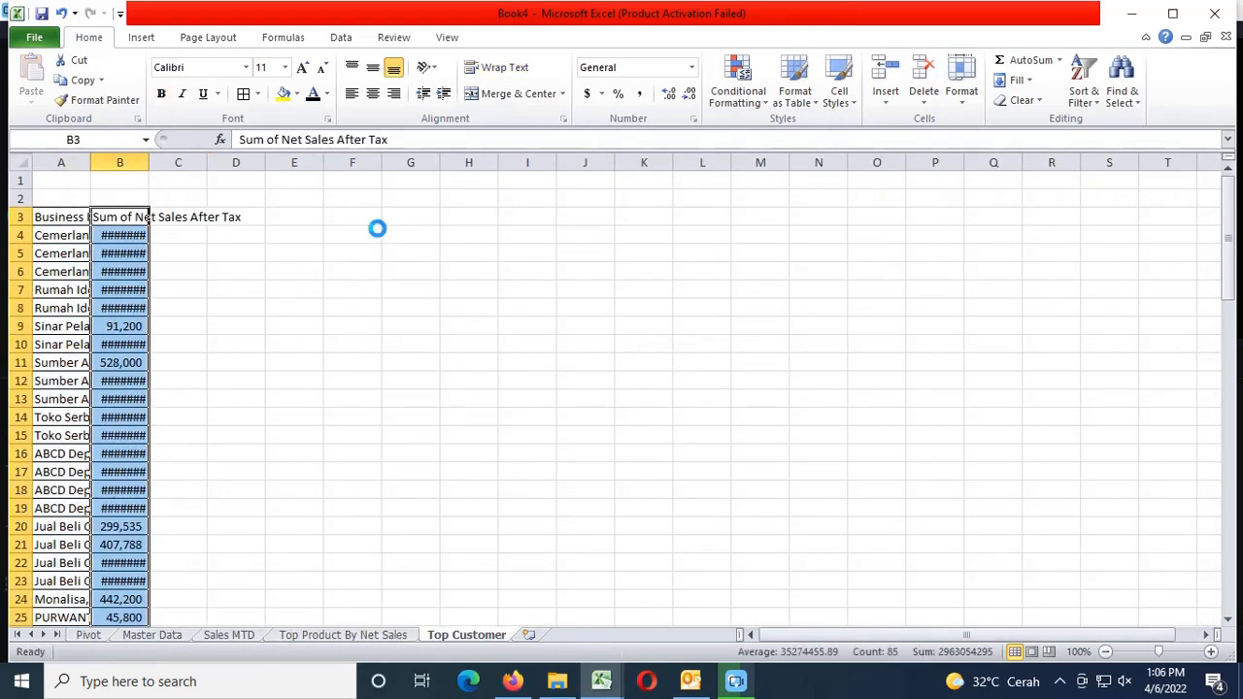
pyautogui.click(21, 157)
pyautogui.doubleClick(91, 163)
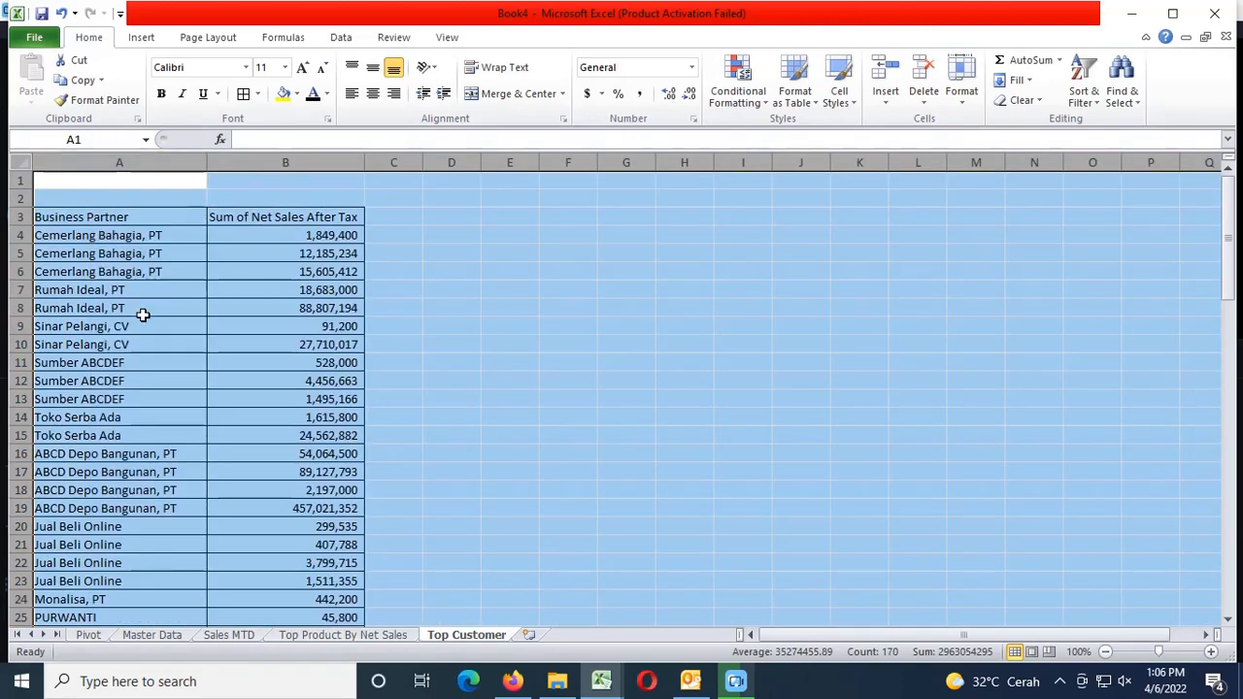
# Create a PivotTable from the Top Customer data on a new worksheet, with Business Partner as rows and Sum of Net Sales After Tax as values
pyautogui.click(144, 235)
pyautogui.click(141, 37)
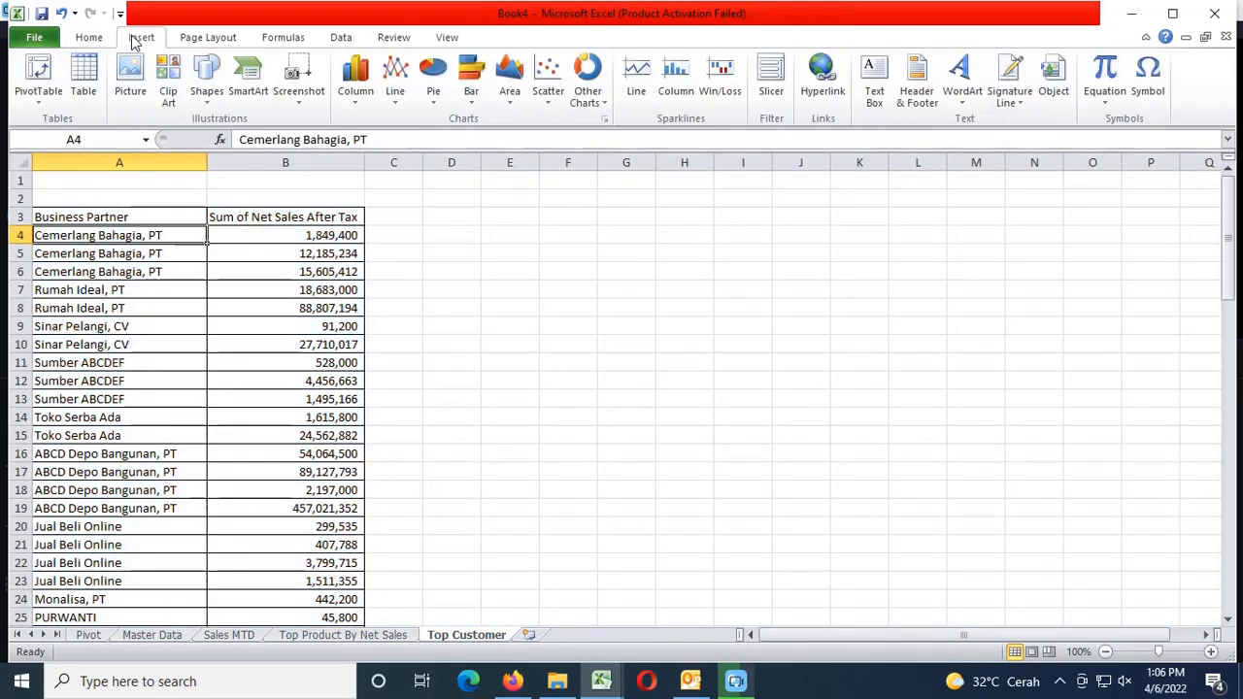
pyautogui.click(25, 80)
pyautogui.click(965, 566)
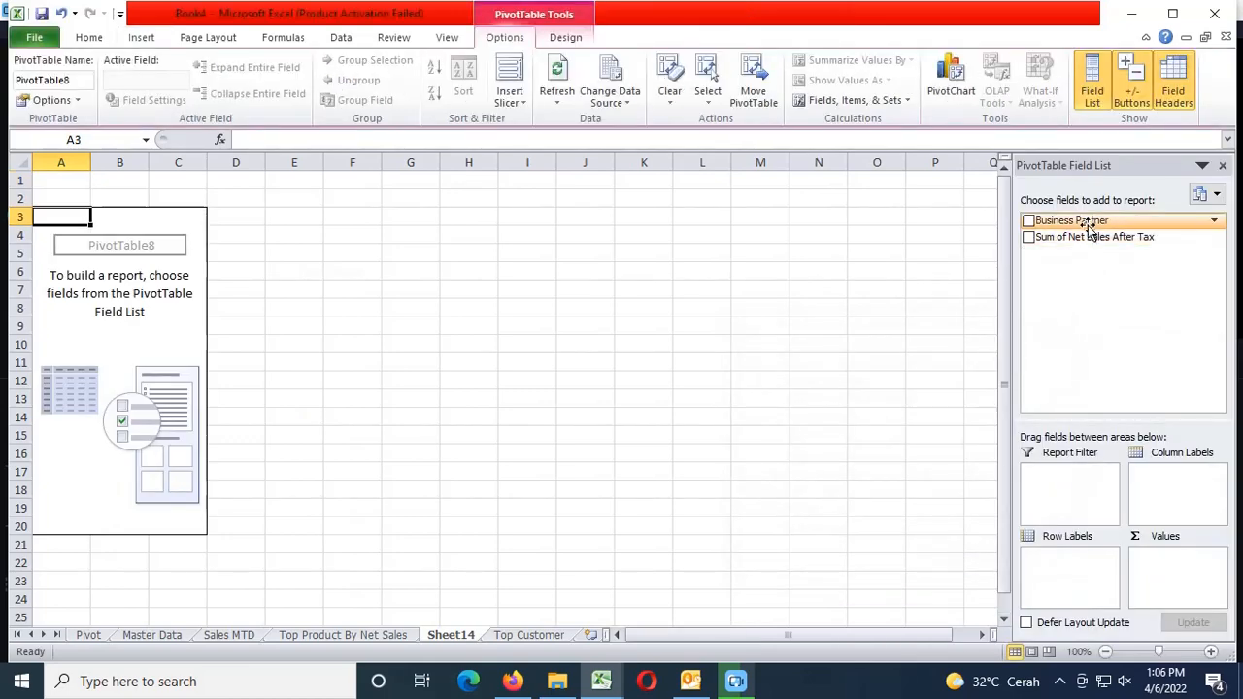
pyautogui.moveTo(1082, 221); pyautogui.dragTo(1068, 572)
pyautogui.moveTo(1067, 239); pyautogui.dragTo(1185, 571)
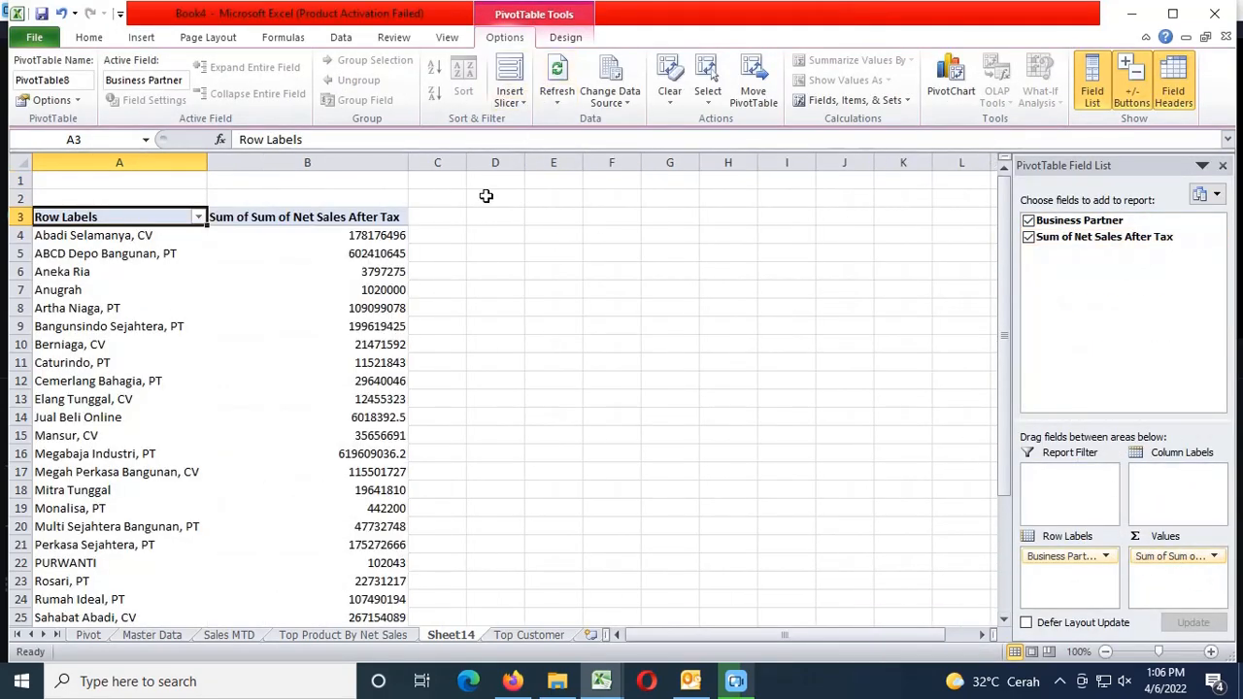
# Copy the PivotTable's customer rows and grand total in A4:B34 and paste them as values at A4 of Top Customer
pyautogui.click(140, 237)
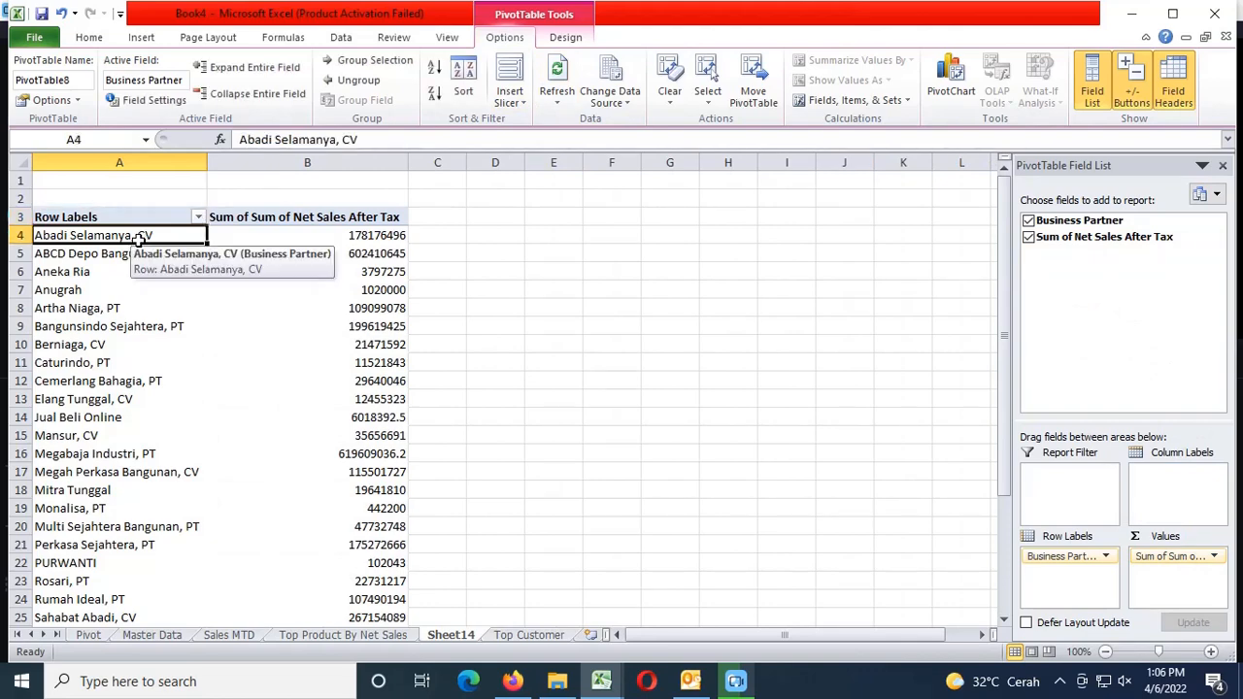
pyautogui.hotkey('ctrl', 'shift', 'End')
pyautogui.hotkey('ctrl', 'c')
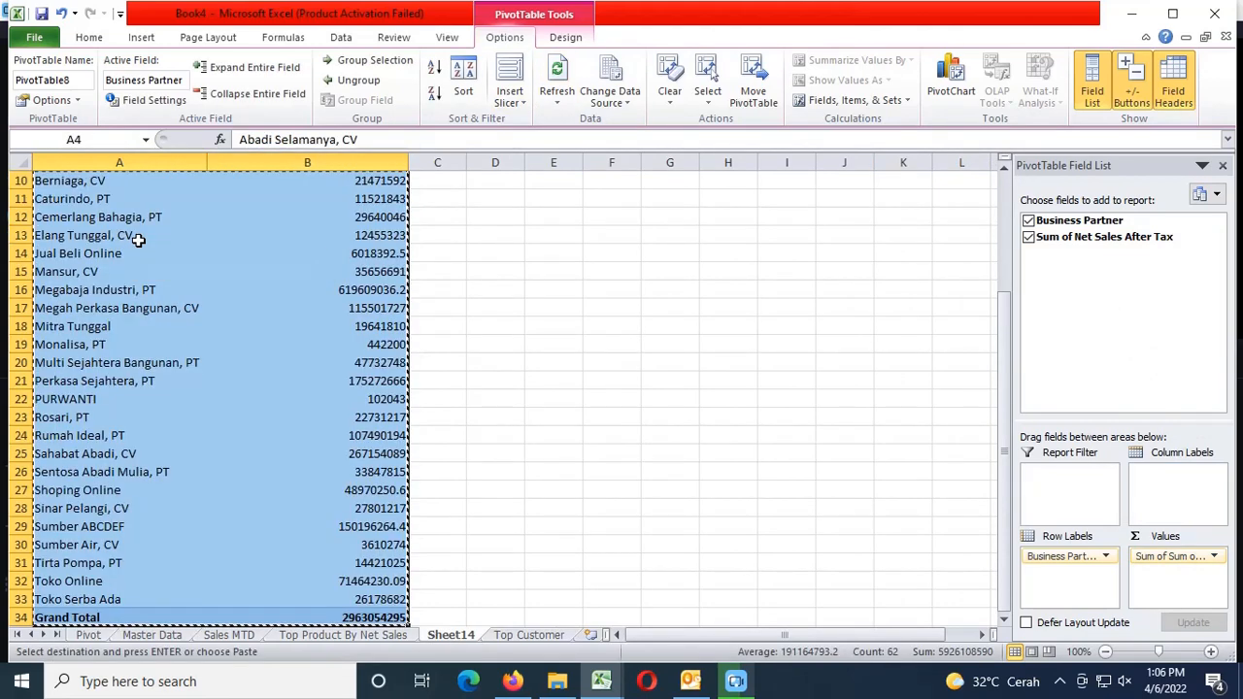
pyautogui.hotkey('ctrl', 'pagedown')
pyautogui.hotkey('alt', 'e')
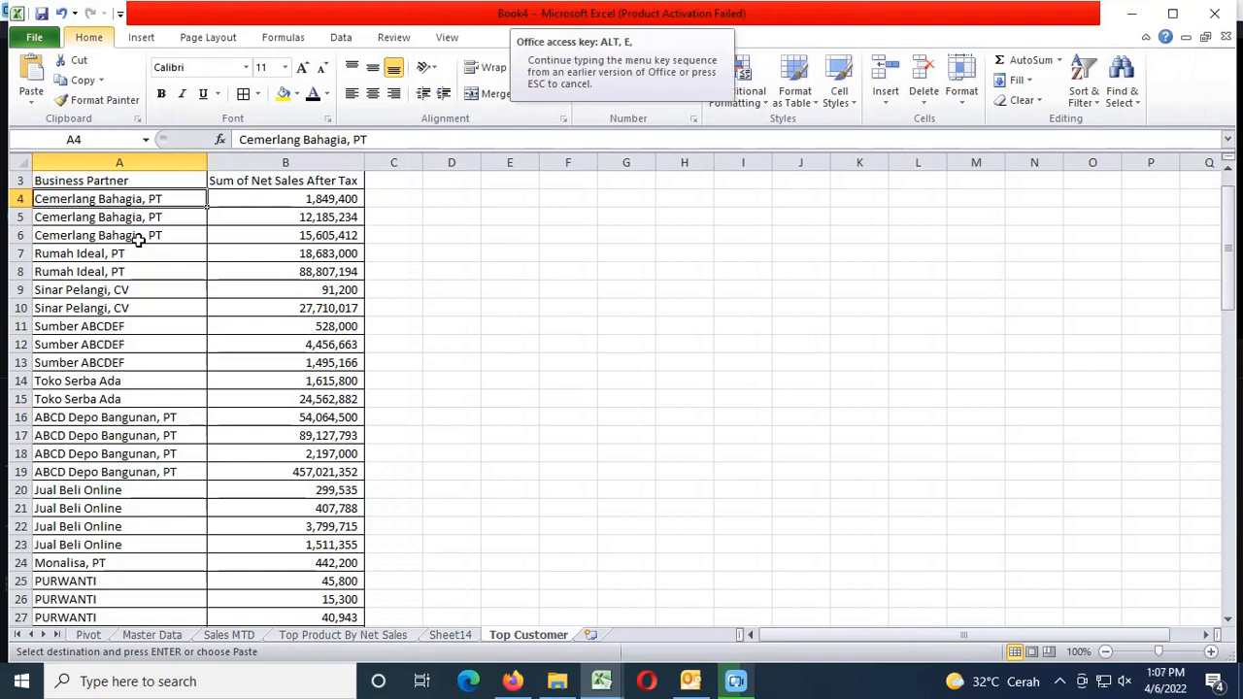
pyautogui.press('s')
pyautogui.press('v')
pyautogui.press('Return')
# Delete the entire rows of leftover customer data from row 35 to row 87, below the Grand Total
pyautogui.scroll(-8, 199, 330)
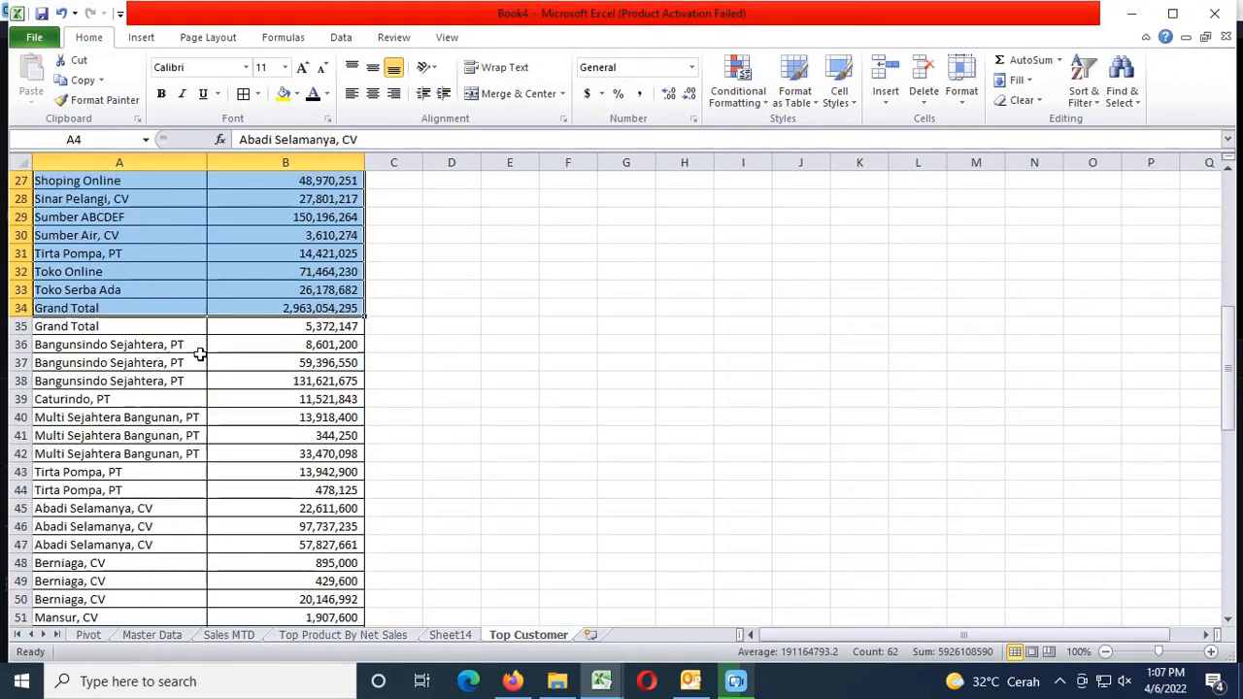
pyautogui.click(161, 330)
pyautogui.hotkey('ctrl', 'shift', 'Down')
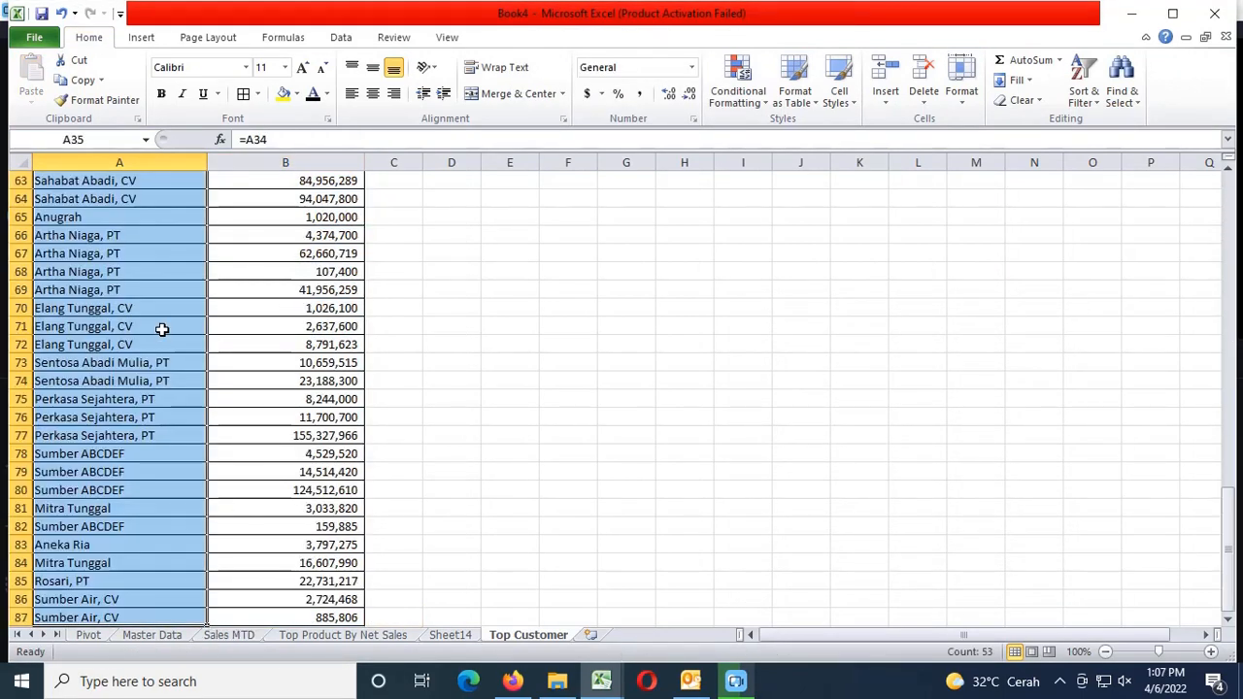
pyautogui.scroll(-3, 161, 330)
pyautogui.rightClick(161, 330)
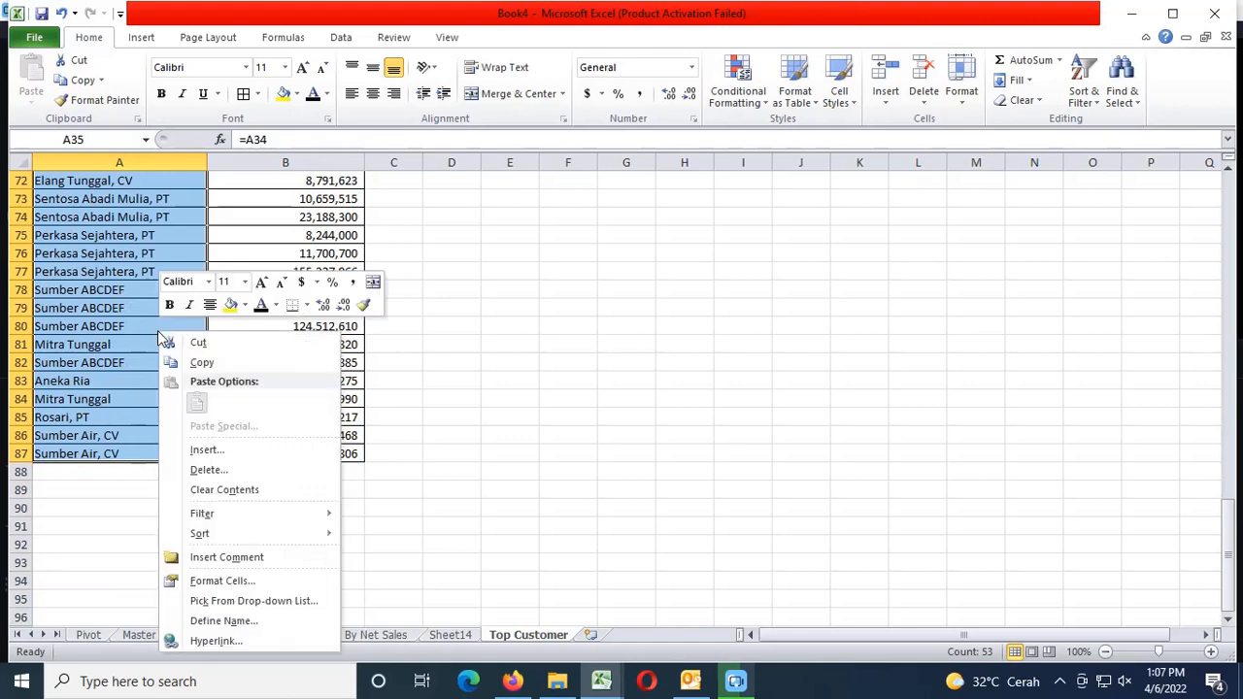
pyautogui.click(208, 472)
pyautogui.click(175, 522)
pyautogui.scroll(2, 164, 454)
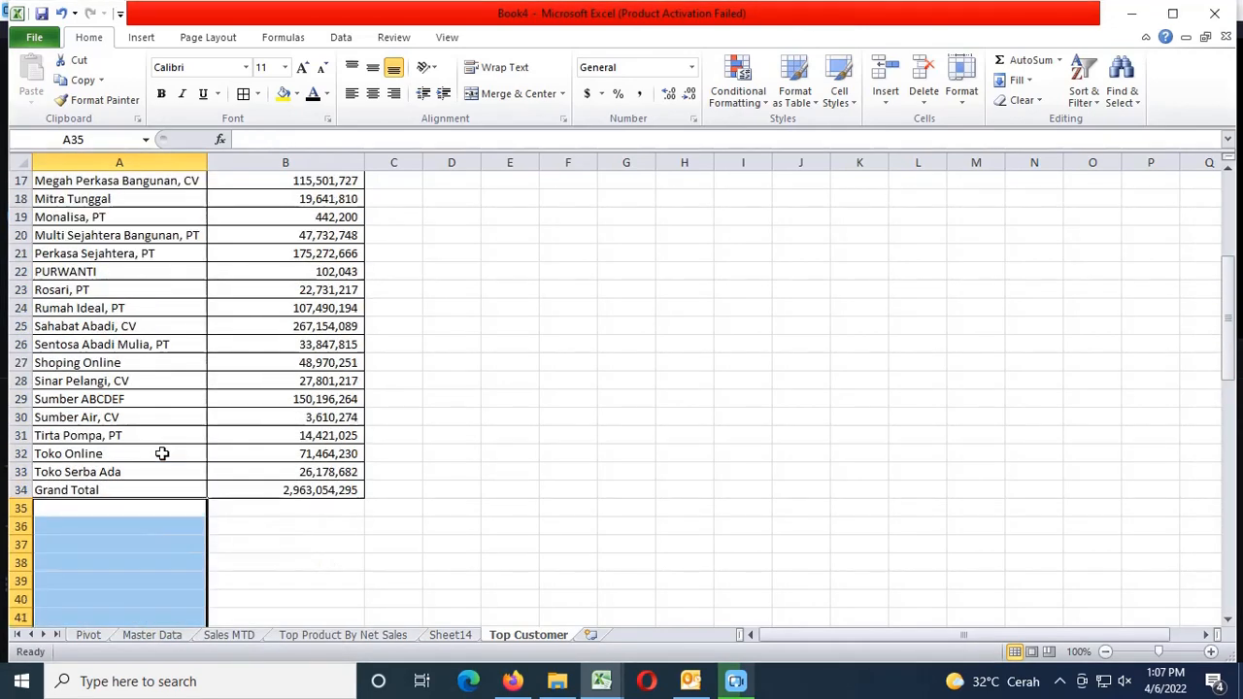
pyautogui.scroll(5, 225, 481)
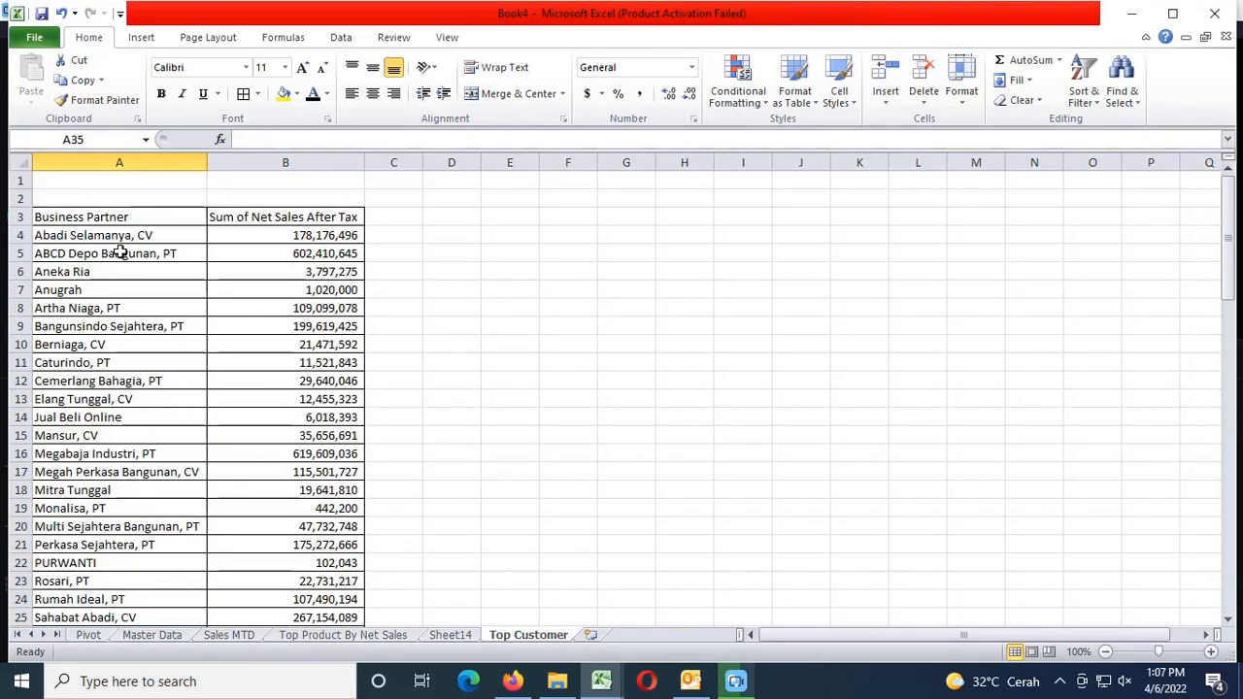
# Sort the customer rows in A4:B33 by Sum of Net Sales After Tax from largest to smallest
pyautogui.moveTo(116, 236); pyautogui.dragTo(261, 290)
pyautogui.hotkey('ctrl', 'shift', 'Down')
pyautogui.hotkey('shift', 'Up')
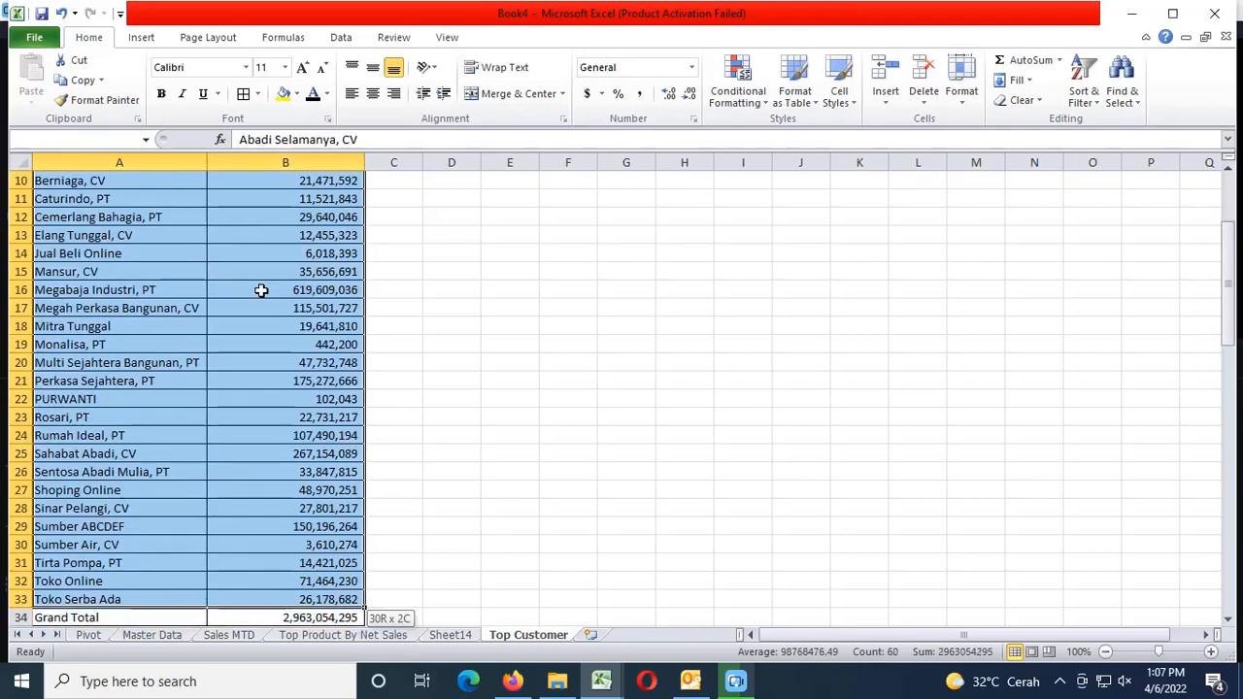
pyautogui.click(350, 41)
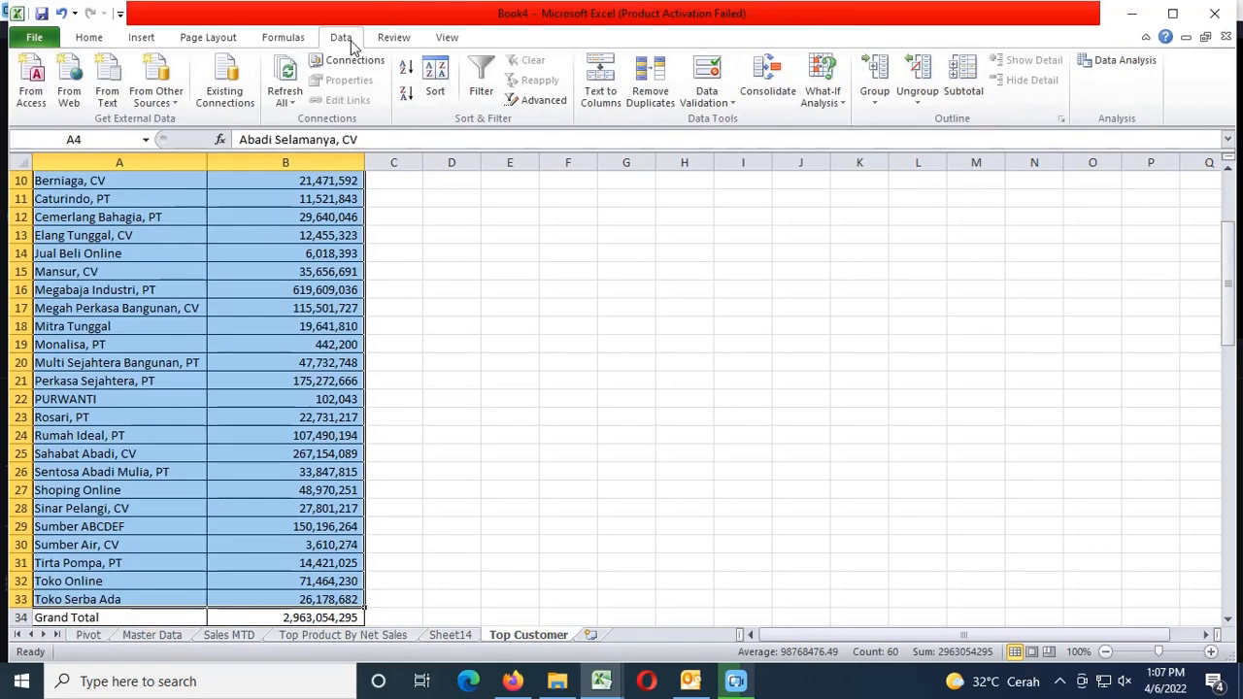
pyautogui.click(436, 80)
pyautogui.click(805, 428)
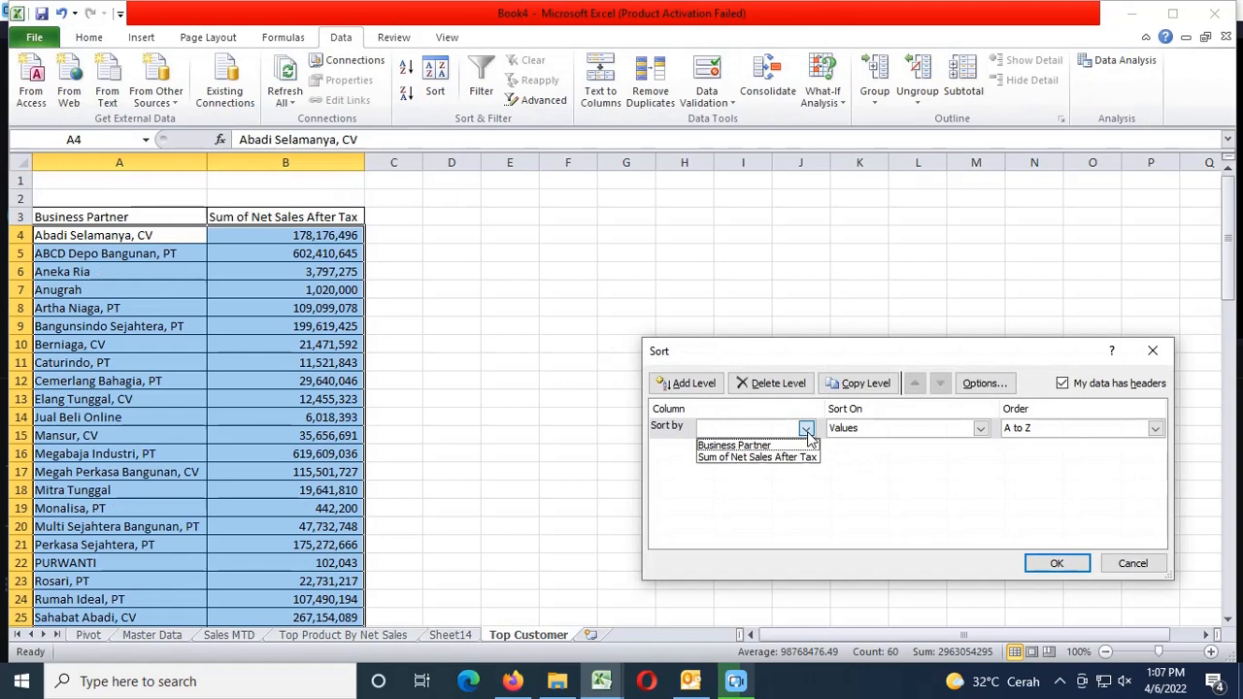
pyautogui.click(752, 457)
pyautogui.click(1034, 432)
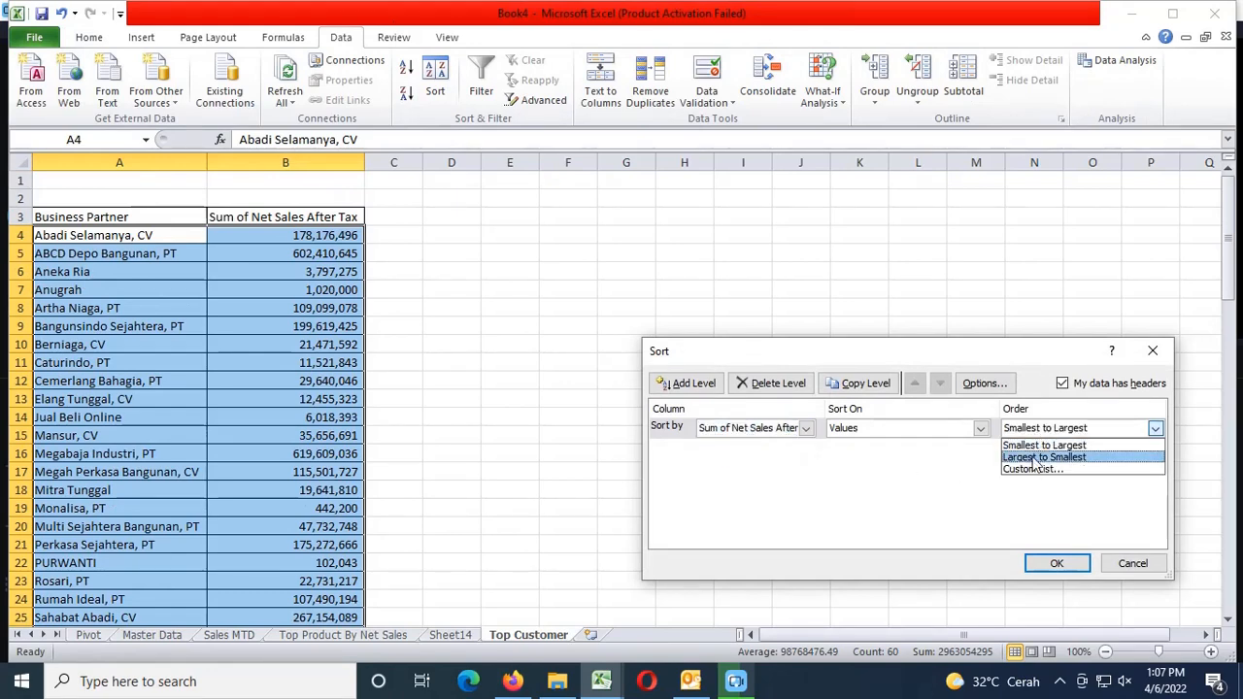
pyautogui.click(1034, 457)
pyautogui.click(1056, 563)
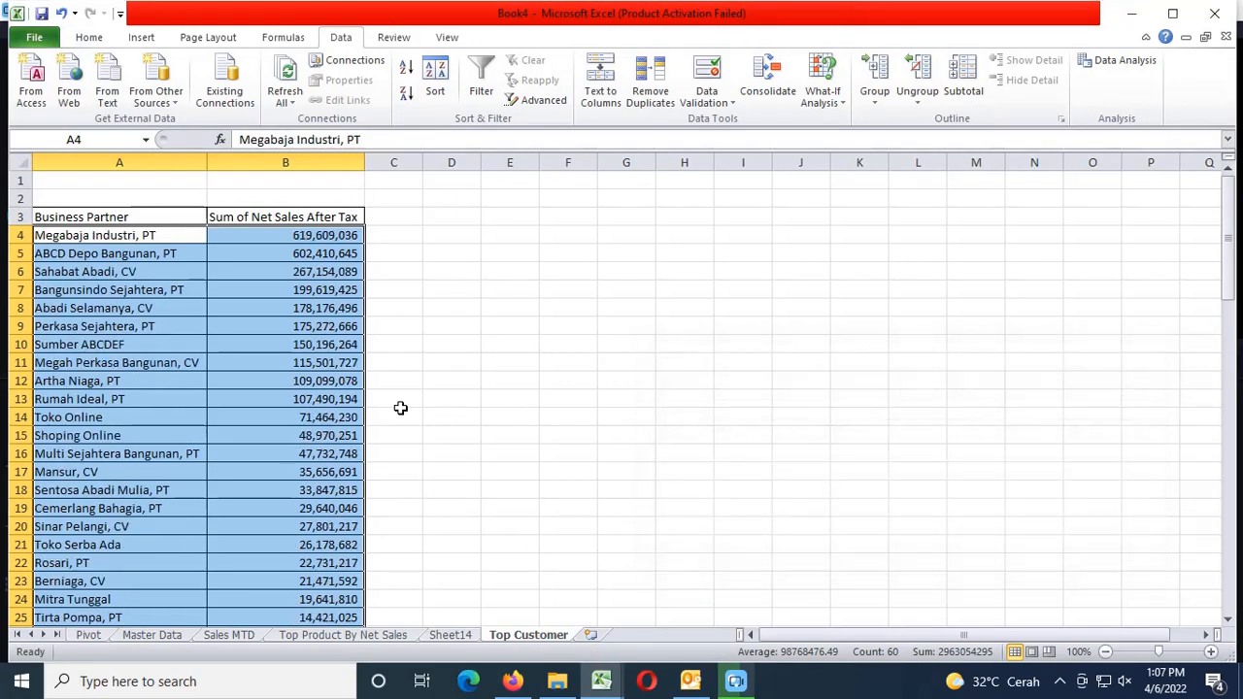
# Bold the header cells A3:B3 and the Grand Total cells A34:B34 on the Top Customer sheet
pyautogui.click(167, 212)
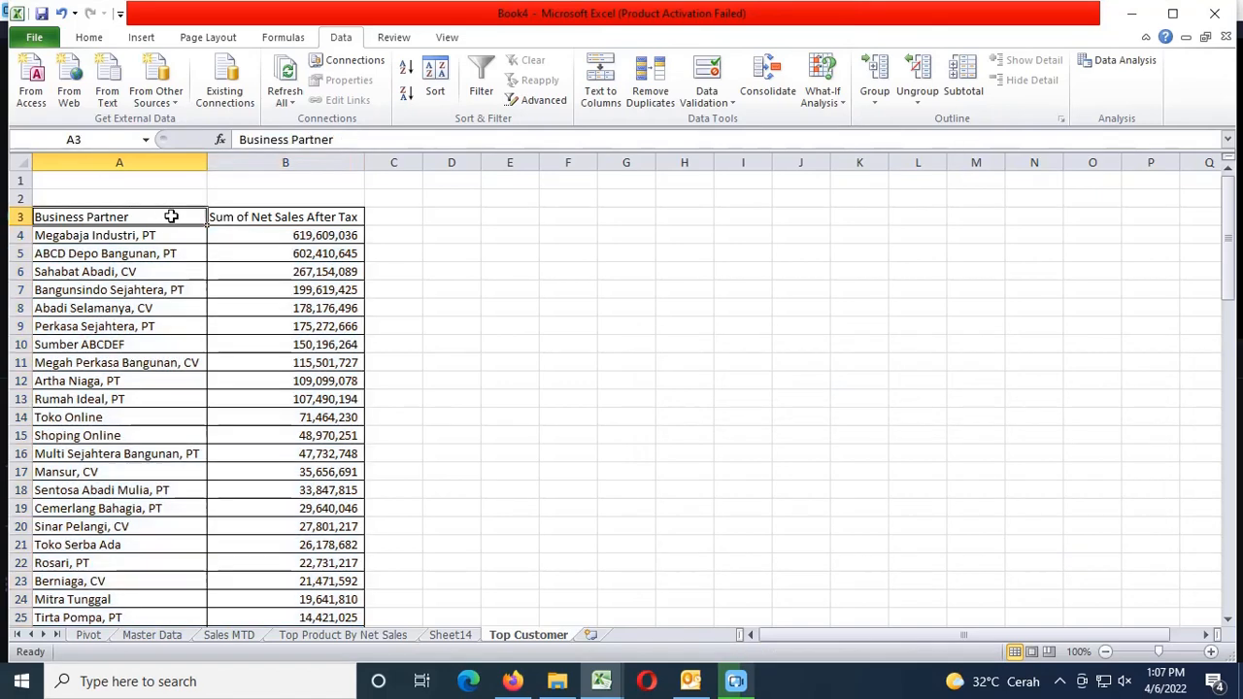
pyautogui.hotkey('shift', 'Right')
pyautogui.click(89, 37)
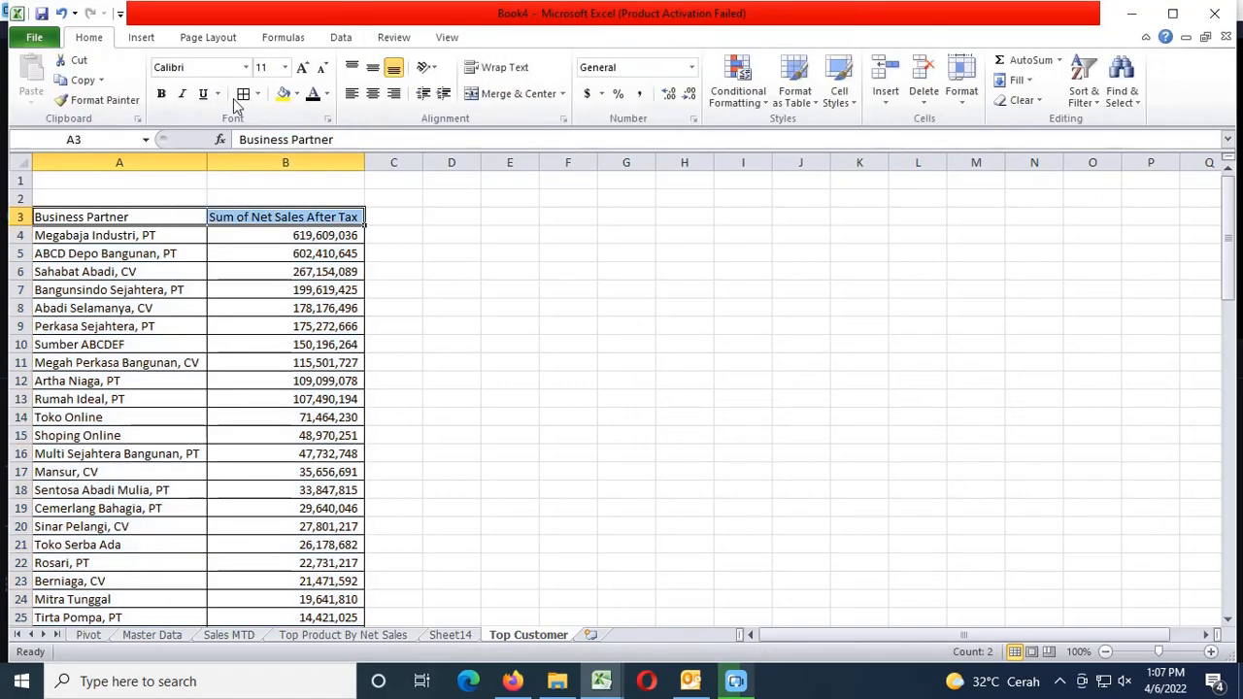
pyautogui.click(161, 93)
pyautogui.scroll(-8, 250, 417)
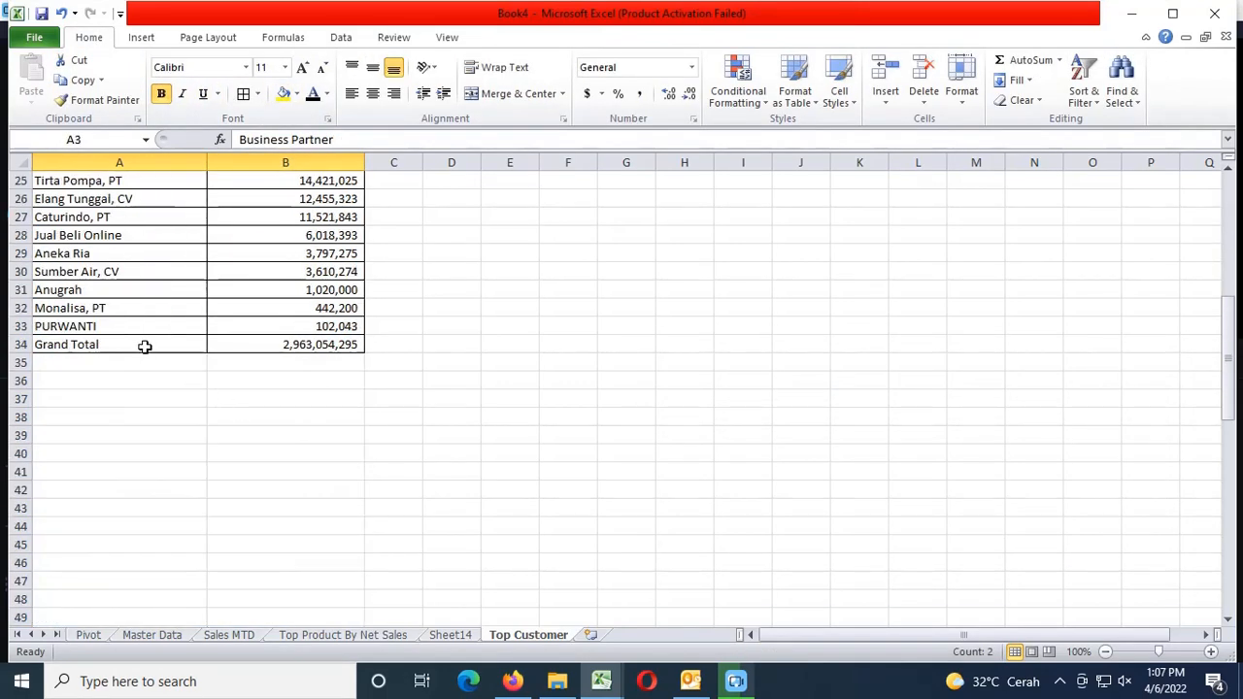
pyautogui.moveTo(145, 344); pyautogui.dragTo(249, 344)
pyautogui.click(161, 94)
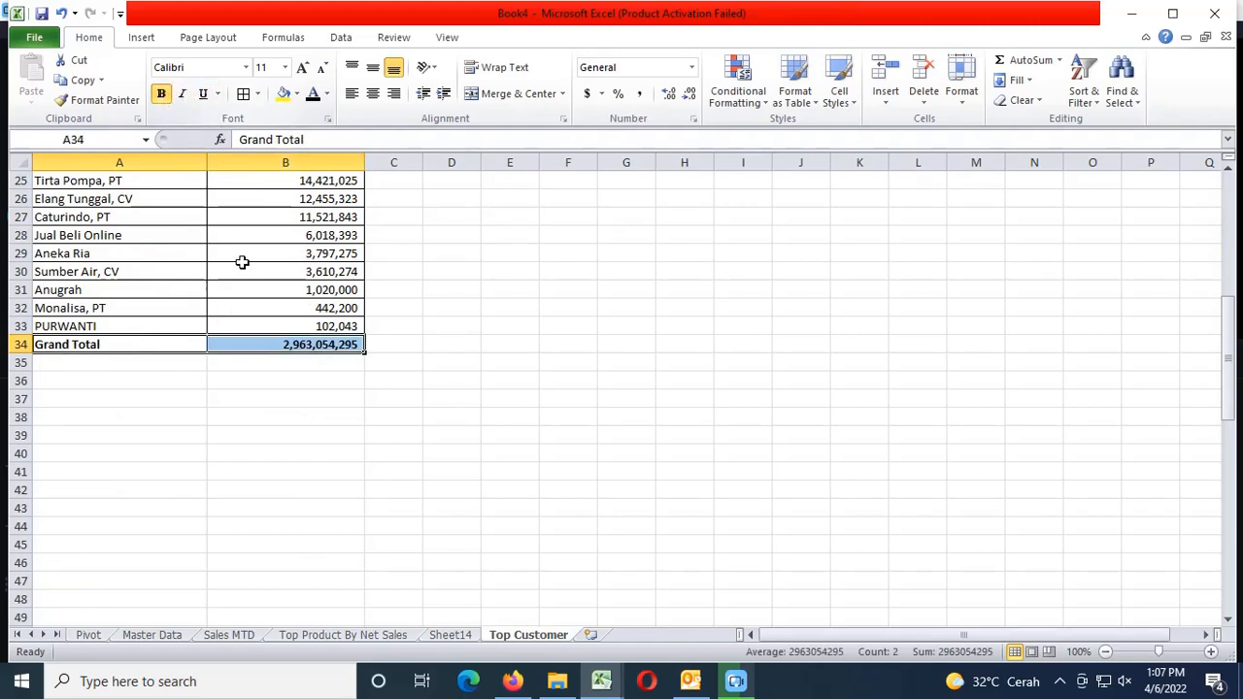
pyautogui.scroll(8, 251, 328)
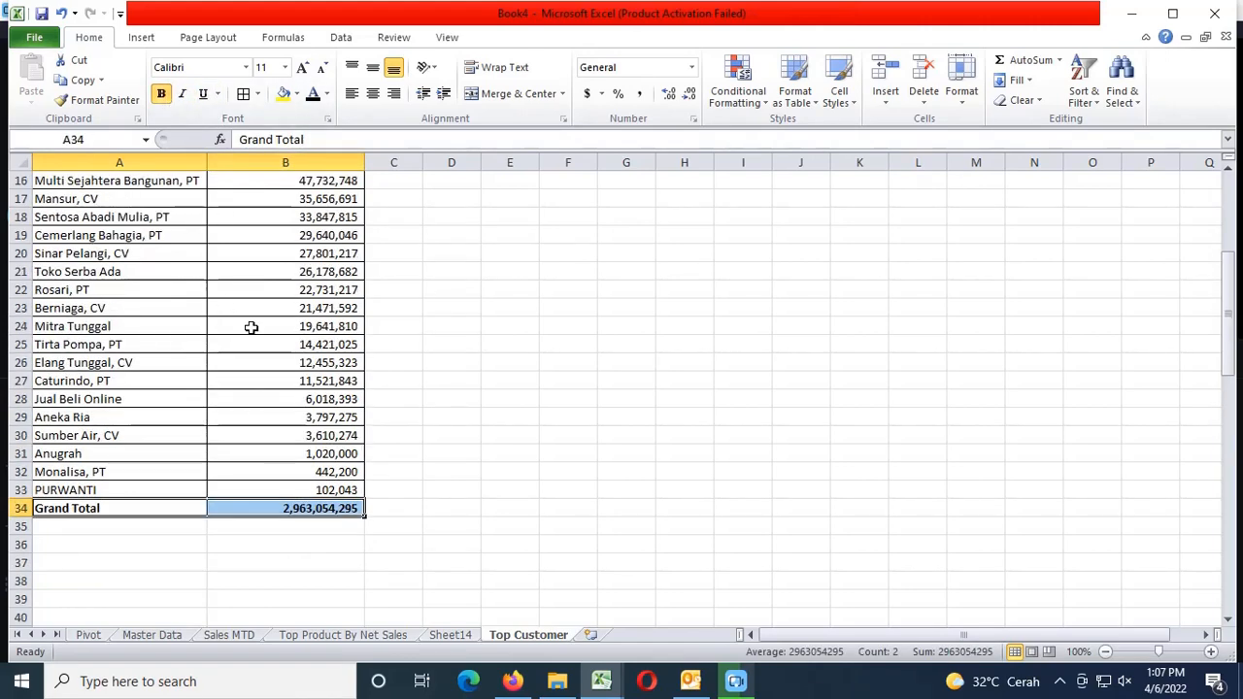
pyautogui.click(264, 308)
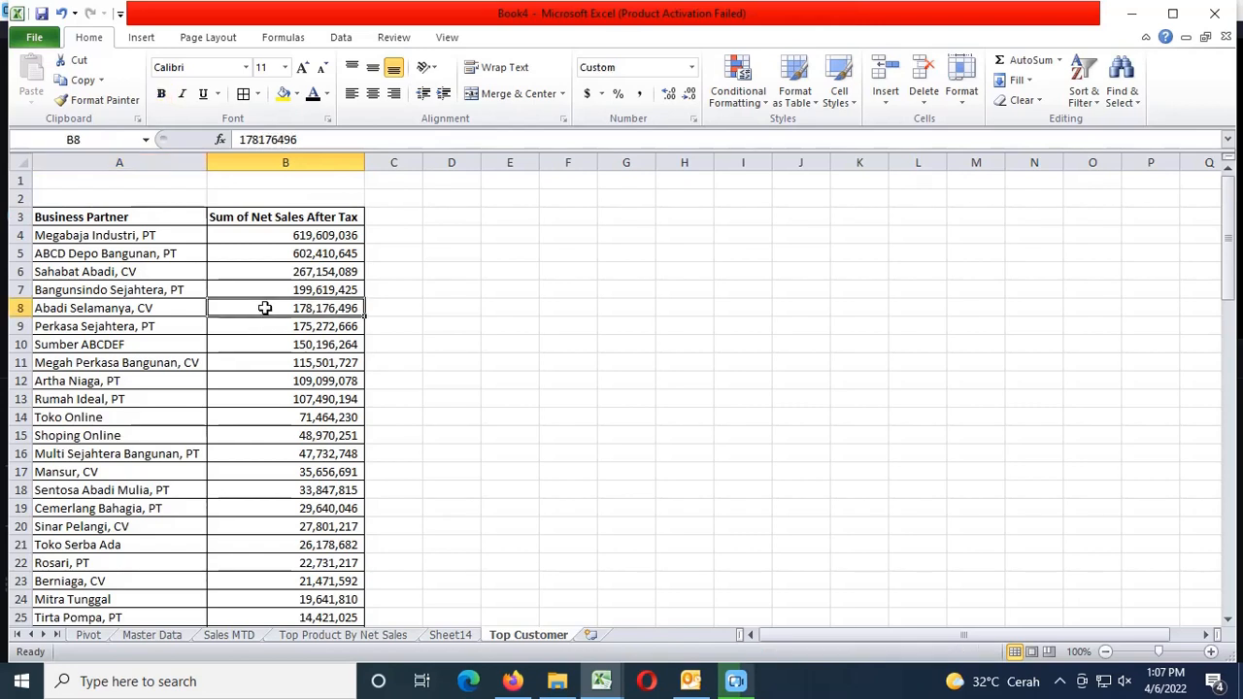
# Add a new worksheet after Top Customer and name it Top Sales
pyautogui.click(591, 636)
pyautogui.write('Top Sales')
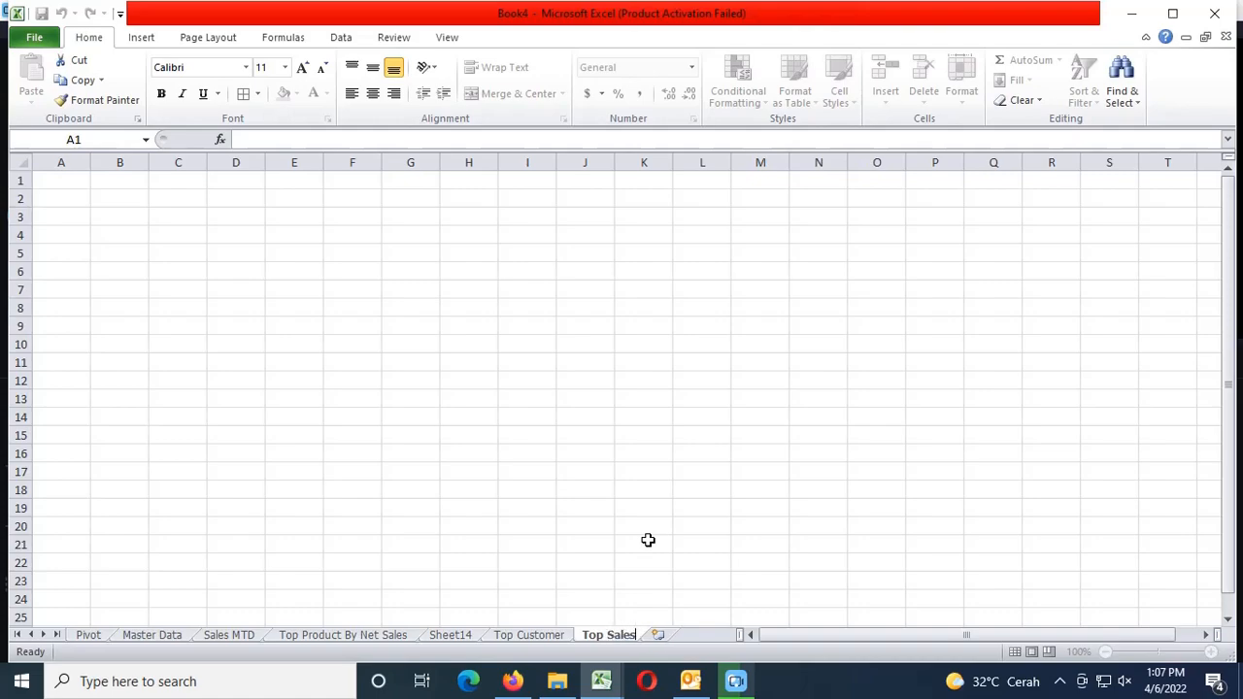
pyautogui.click(648, 540)
# Copy the Sales Rep column on the Pivot sheet from its header in L3 to row 87, excluding the Grand Total
pyautogui.click(87, 635)
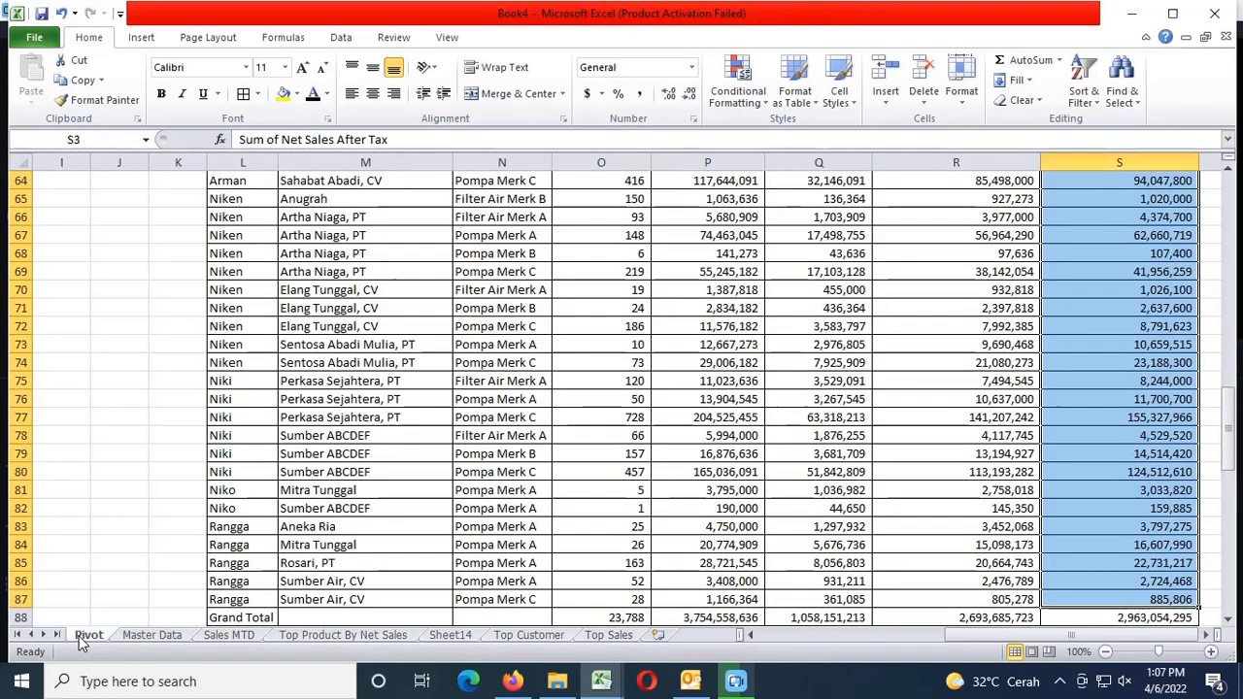
pyautogui.scroll(20, 233, 432)
pyautogui.scroll(4, 233, 432)
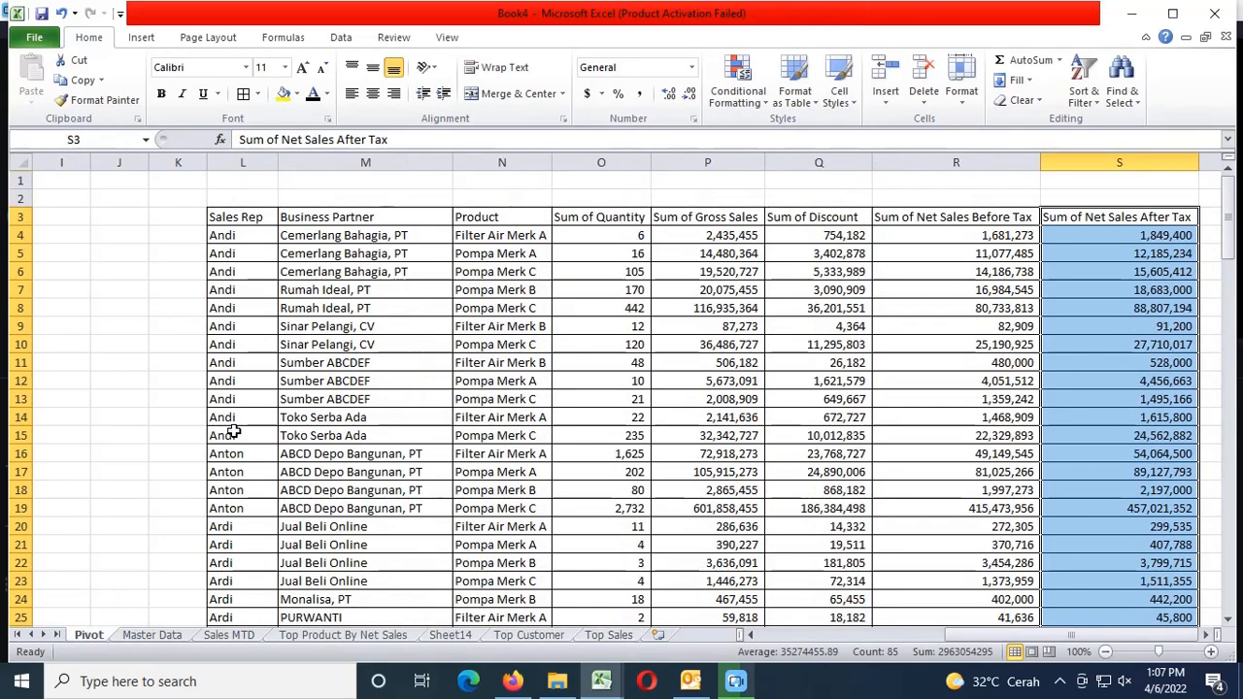
pyautogui.click(244, 216)
pyautogui.hotkey('ctrl', 'shift', 'Down')
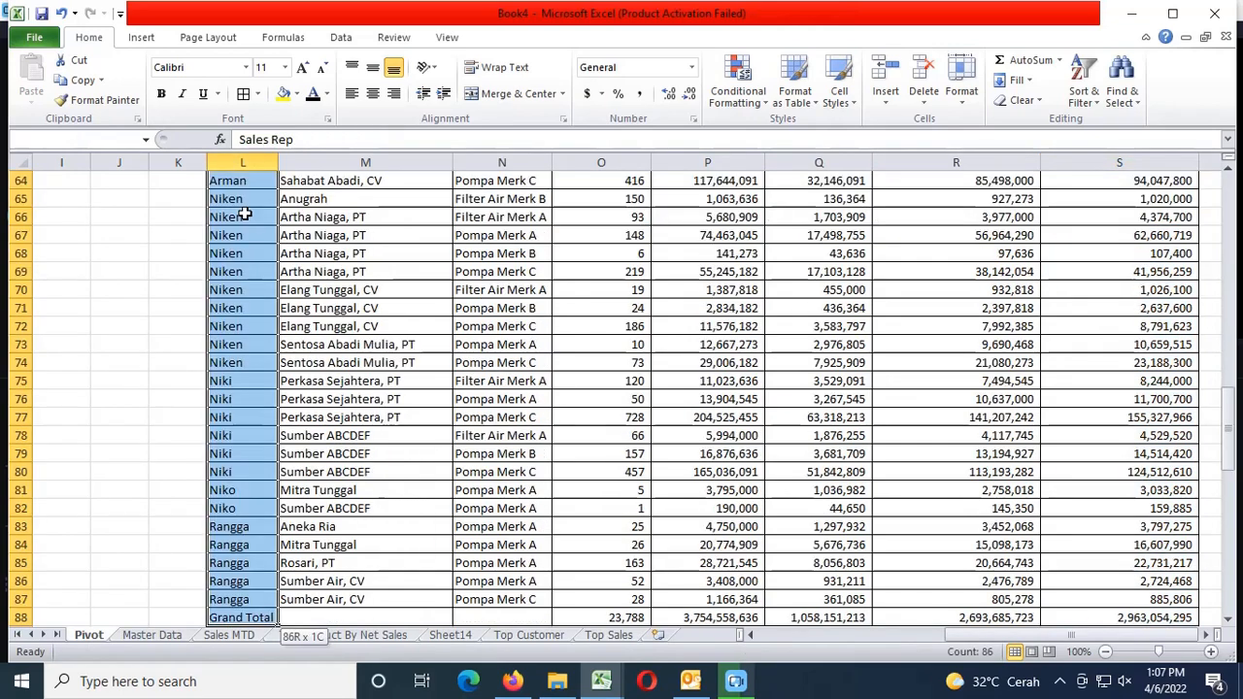
pyautogui.hotkey('ctrl', 'c')
# Paste the copied Sales Rep column at A3 of the Top Sales sheet
pyautogui.hotkey('ctrl', 'pagedown')
pyautogui.hotkey('ctrl', 'pagedown')
pyautogui.hotkey('ctrl', 'pagedown')
pyautogui.hotkey('ctrl', 'pagedown')
pyautogui.hotkey('ctrl', 'pagedown')
pyautogui.hotkey('ctrl', 'pagedown')
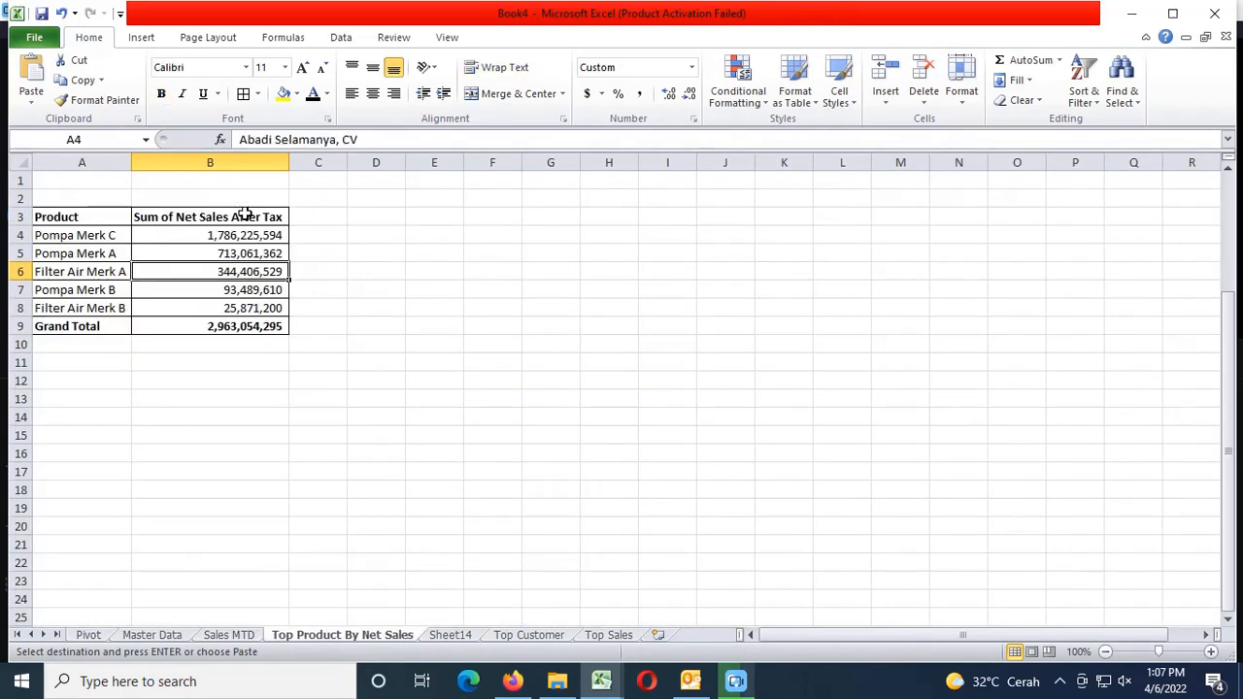
pyautogui.press('Home')
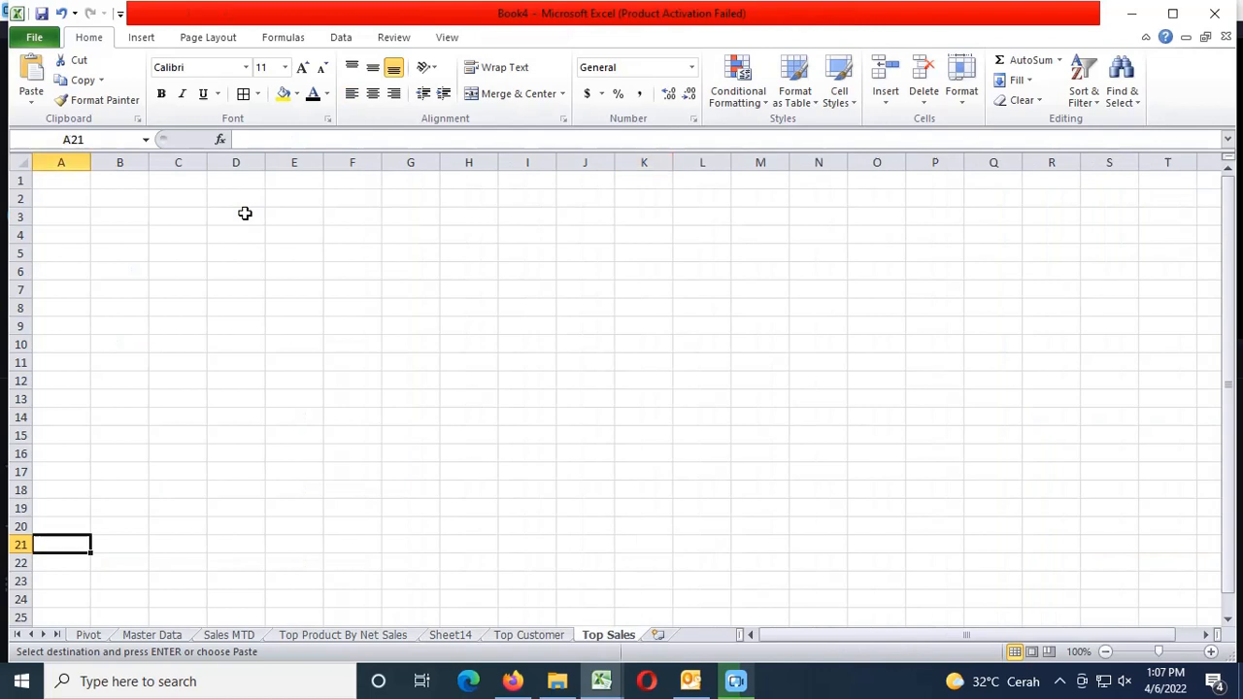
pyautogui.hotkey('ctrl', 'Home')
pyautogui.press('Down')
pyautogui.press('Down')
pyautogui.press('Return')
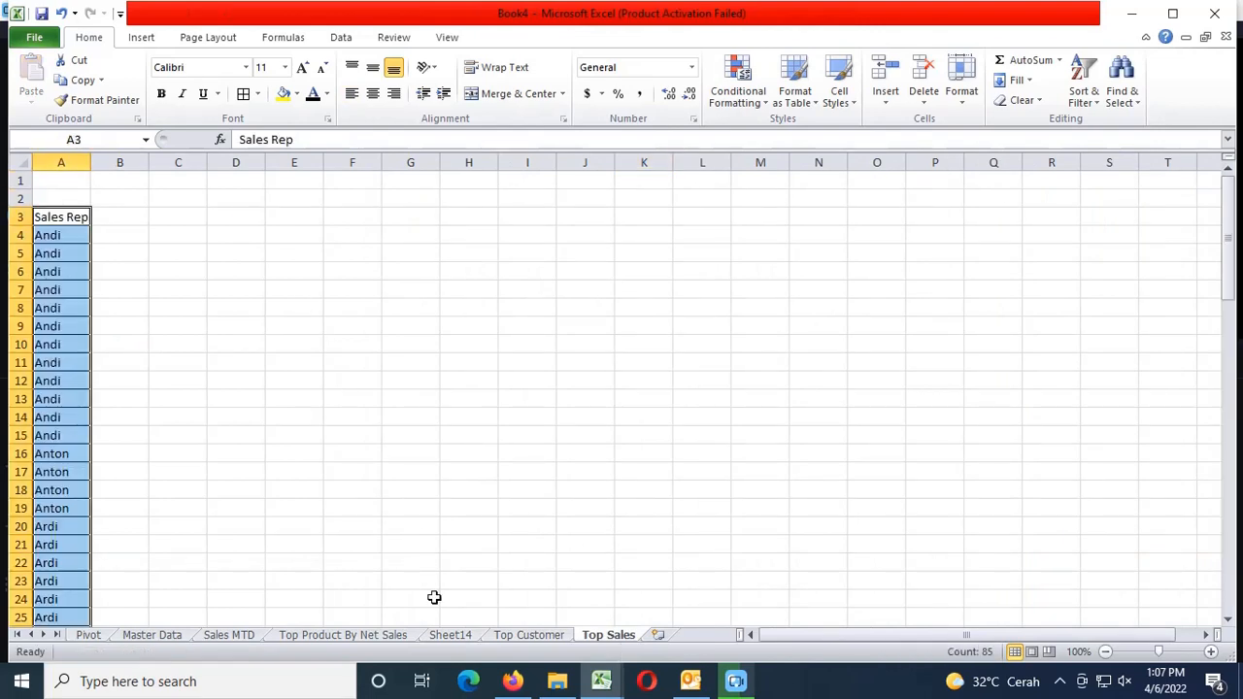
# Delete the temporary PivotTable worksheet Sheet14
pyautogui.click(461, 636)
pyautogui.rightClick(461, 636)
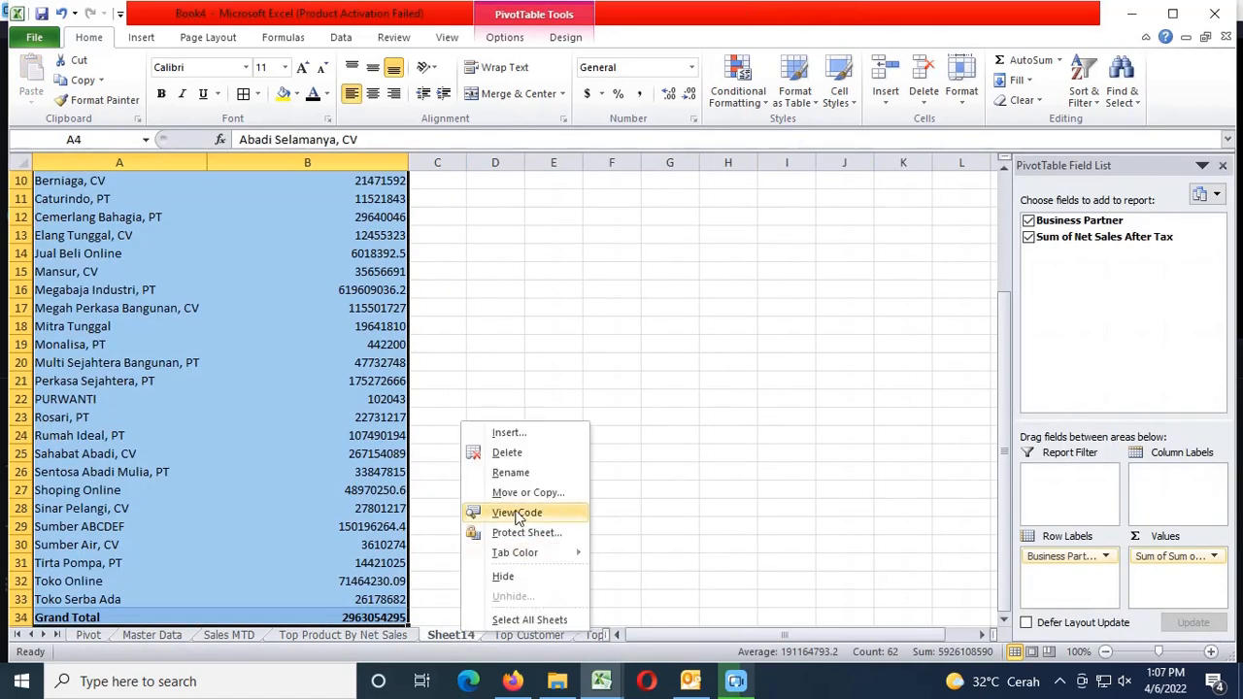
pyautogui.click(515, 452)
pyautogui.click(588, 386)
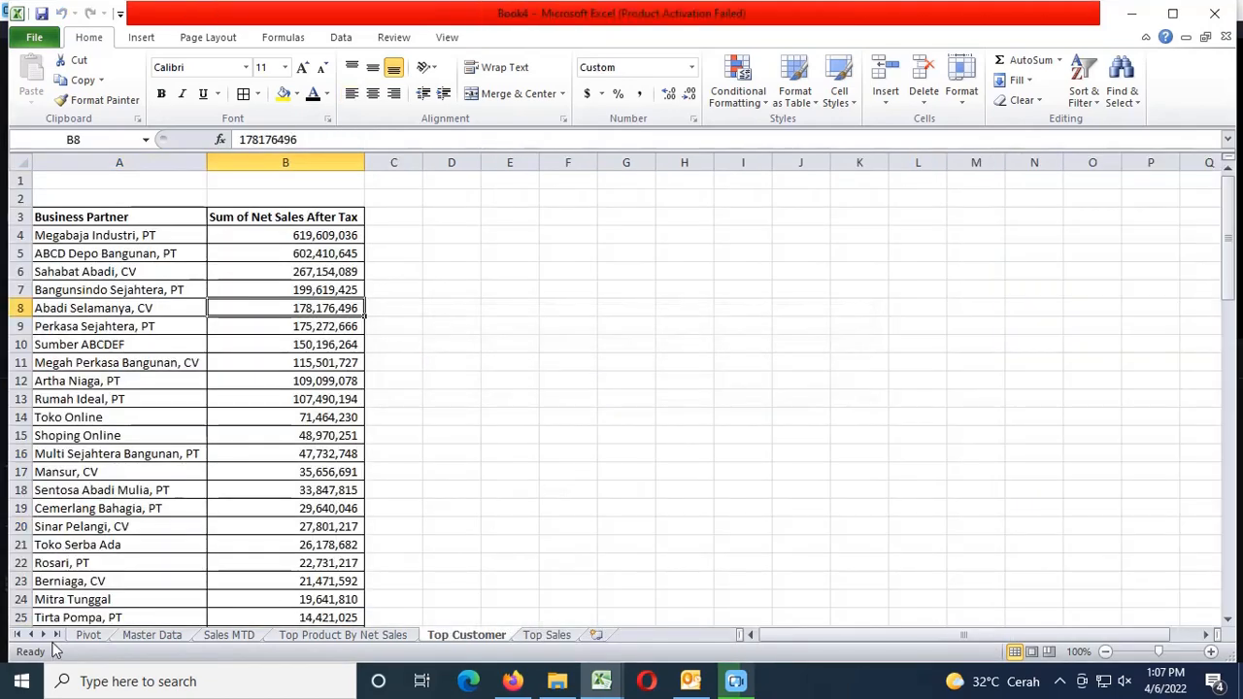
# Copy the Sum of Net Sales After Tax column S3:S87 on the Pivot sheet, excluding the Grand Total
pyautogui.click(87, 635)
pyautogui.scroll(3, 437, 402)
pyautogui.click(442, 403)
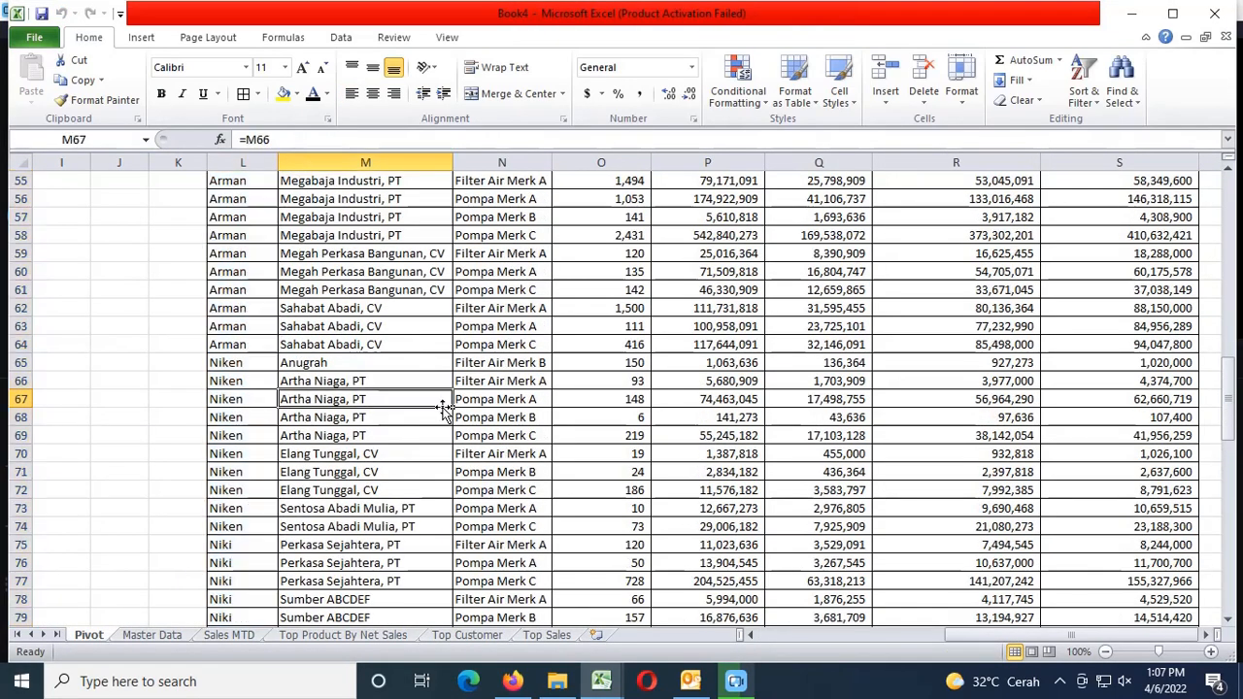
pyautogui.hotkey('ctrl', 'Up')
pyautogui.press('Right')
pyautogui.press('Right')
pyautogui.press('Right')
pyautogui.press('Right')
pyautogui.press('Right')
pyautogui.press('Right')
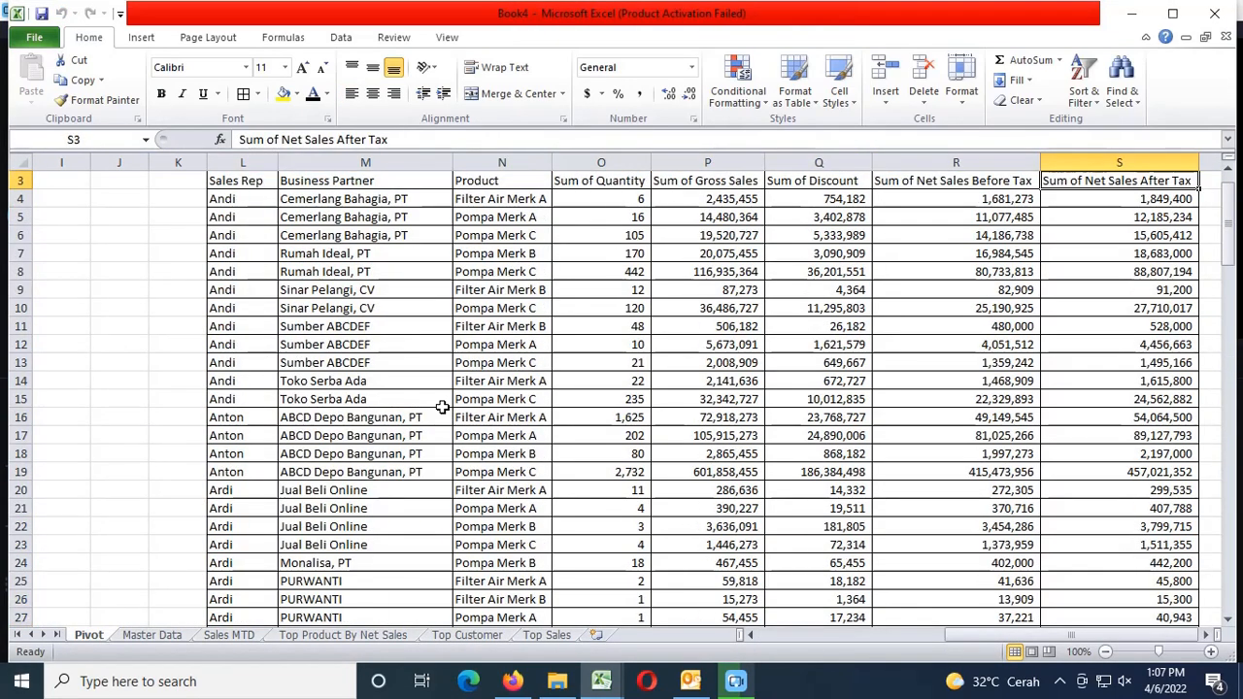
pyautogui.hotkey('ctrl', 'shift', 'Down')
pyautogui.hotkey('ctrl', 'c')
# Paste the copied net sales column at B3 of Top Sales and autofit the sheet's column widths
pyautogui.hotkey('ctrl', 'pagedown')
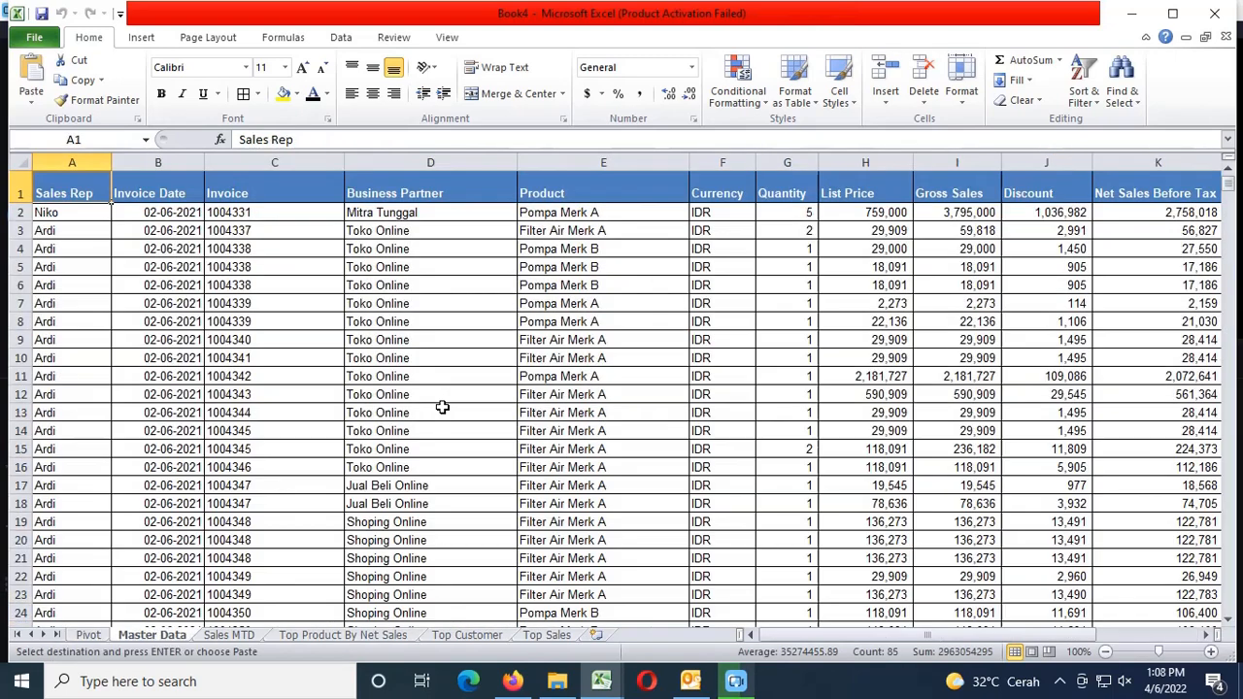
pyautogui.hotkey('ctrl', 'pagedown')
pyautogui.hotkey('ctrl', 'pagedown')
pyautogui.hotkey('ctrl', 'pagedown')
pyautogui.hotkey('ctrl', 'pagedown')
pyautogui.press('Right')
pyautogui.press('Return')
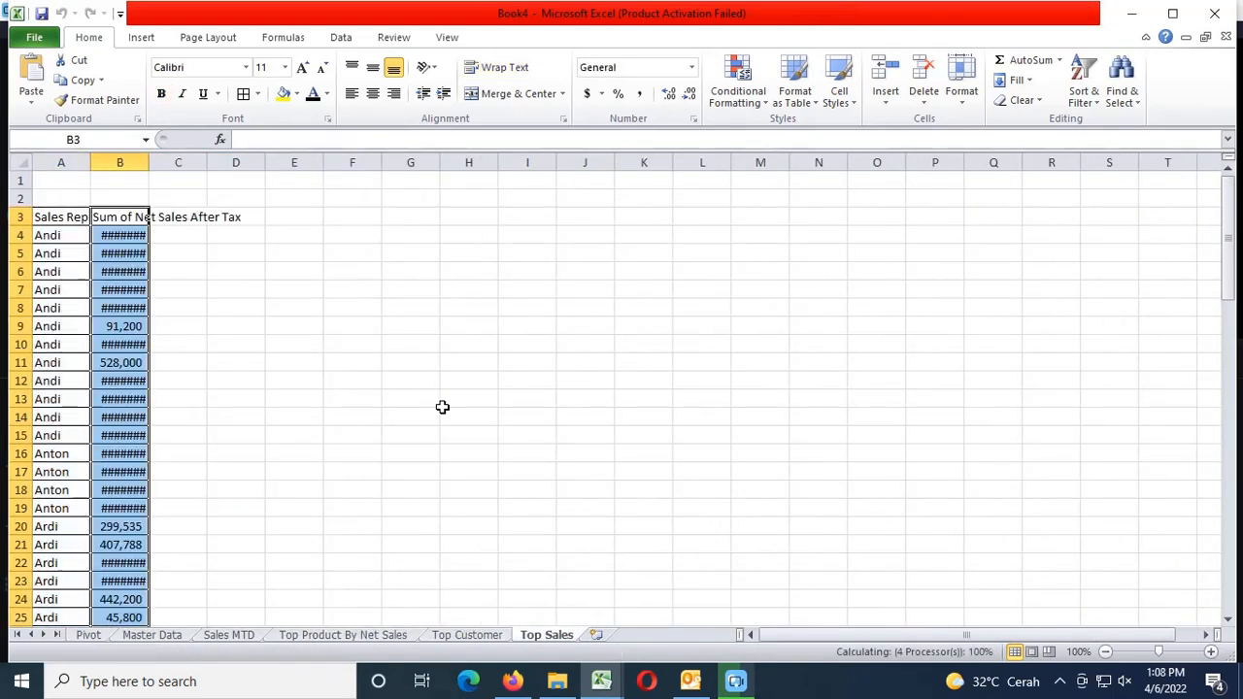
pyautogui.click(20, 162)
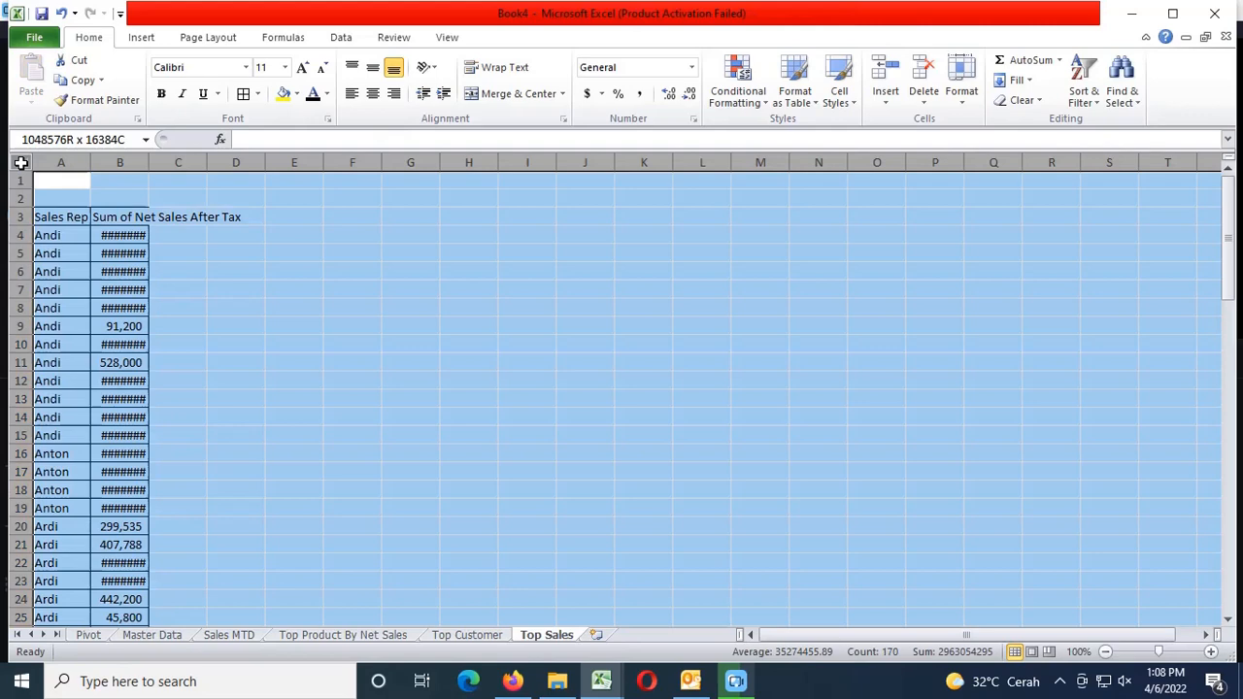
pyautogui.doubleClick(91, 161)
# Create a PivotTable from the Top Sales data on a new worksheet, with Sales Rep as rows and Sum of Net Sales After Tax as values
pyautogui.click(90, 218)
pyautogui.click(141, 36)
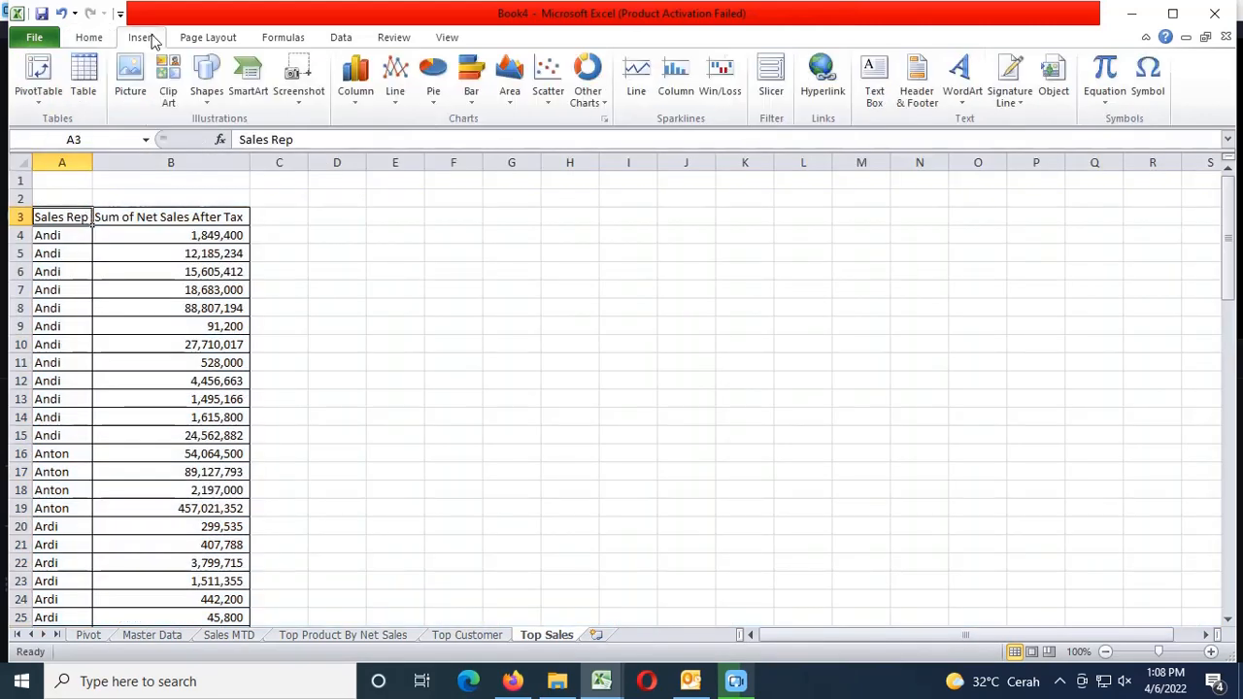
pyautogui.click(37, 73)
pyautogui.click(965, 558)
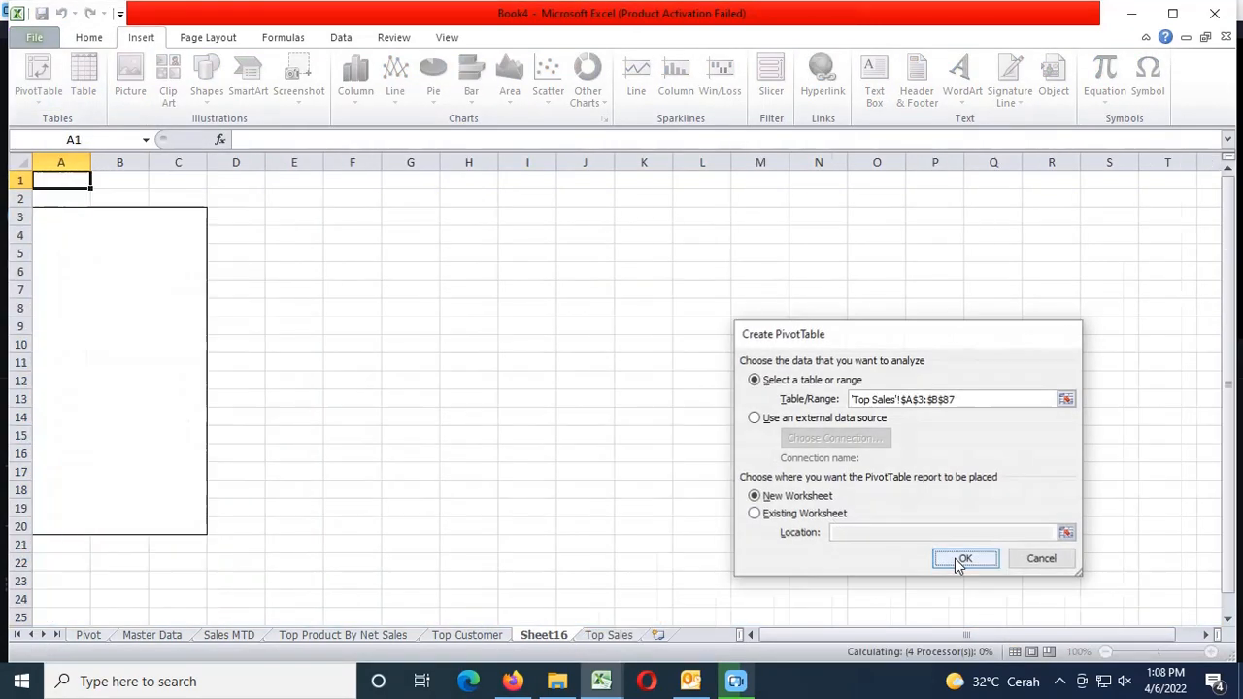
pyautogui.moveTo(1096, 225); pyautogui.dragTo(1080, 565)
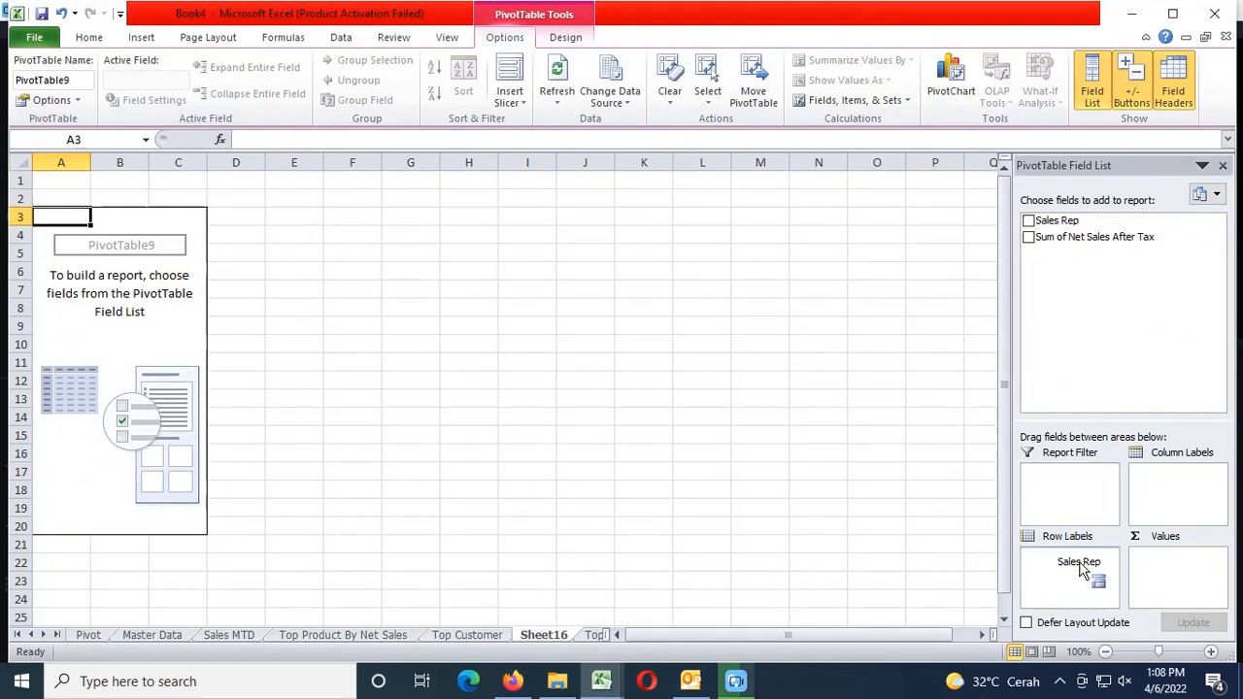
pyautogui.moveTo(1118, 239); pyautogui.dragTo(1180, 559)
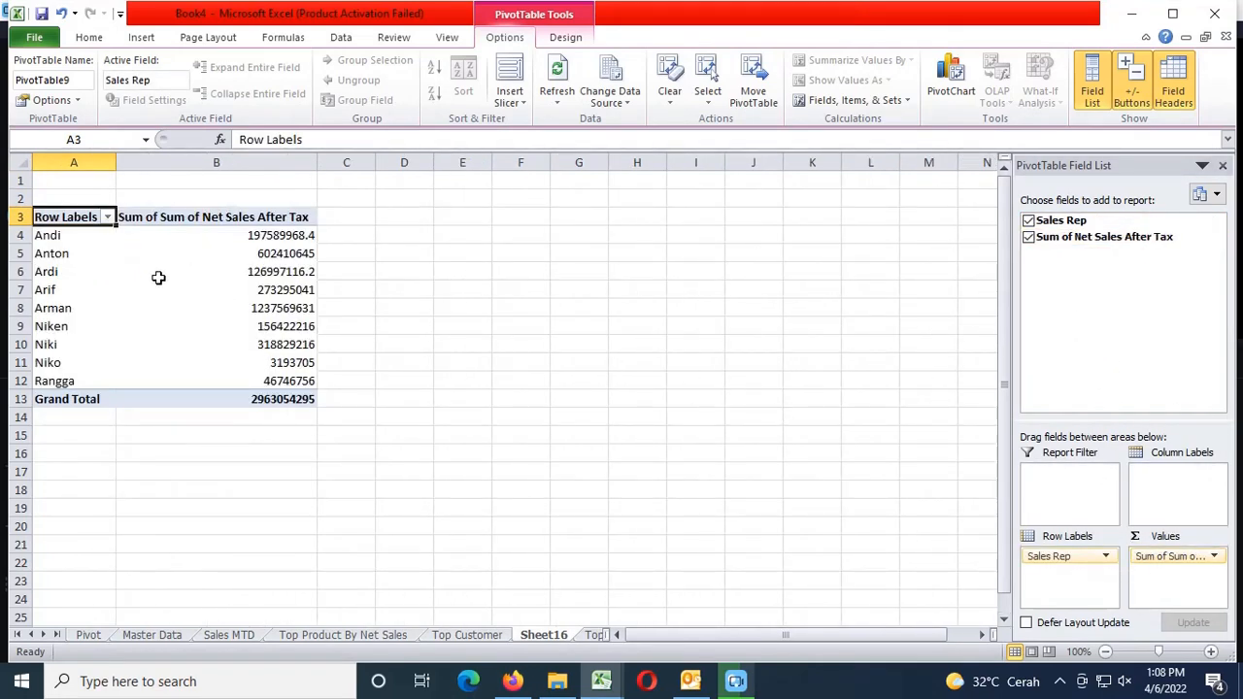
# Copy the PivotTable's sales rep rows and grand total in A4:B13 and paste them as values at A4 of Top Sales
pyautogui.moveTo(84, 235); pyautogui.dragTo(297, 397)
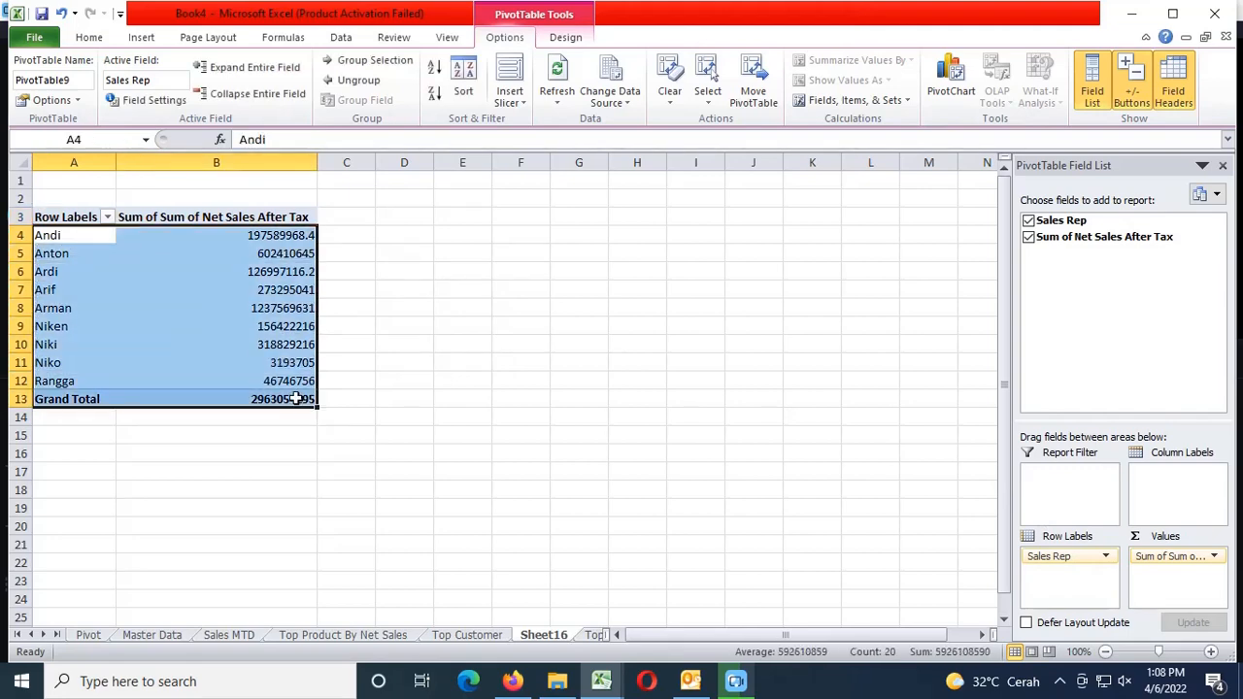
pyautogui.hotkey('ctrl', 'c')
pyautogui.click(591, 635)
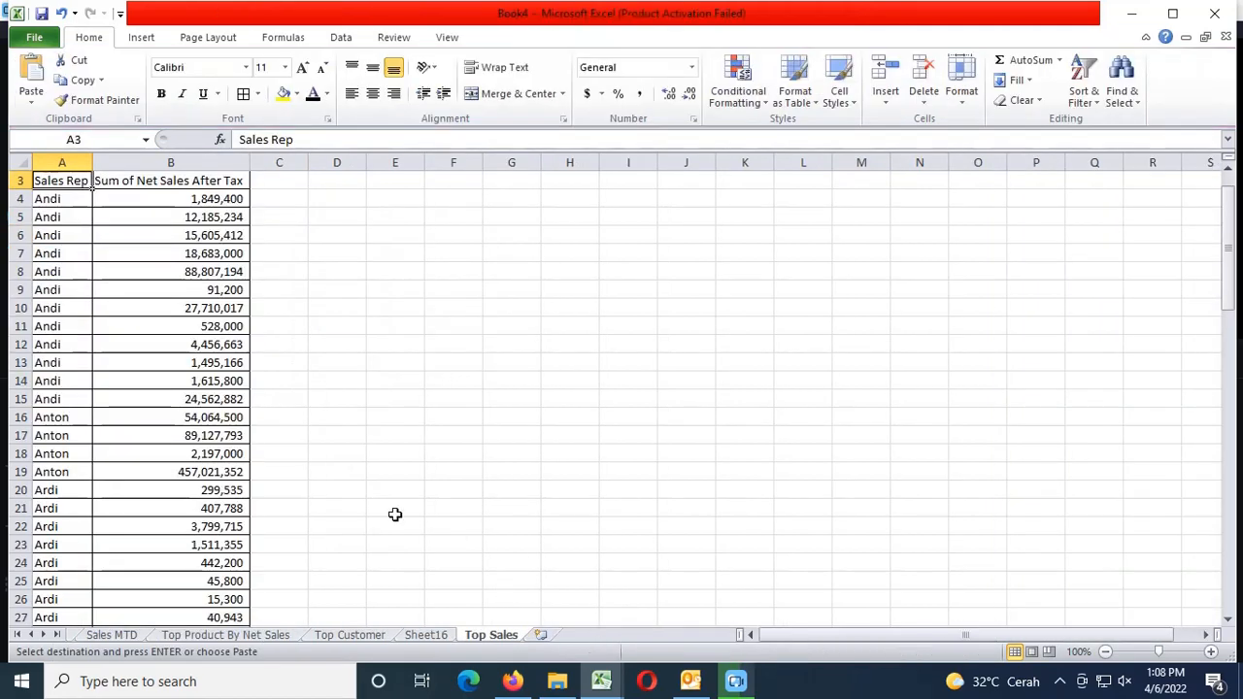
pyautogui.click(59, 199)
pyautogui.hotkey('alt', 'e')
pyautogui.press('s')
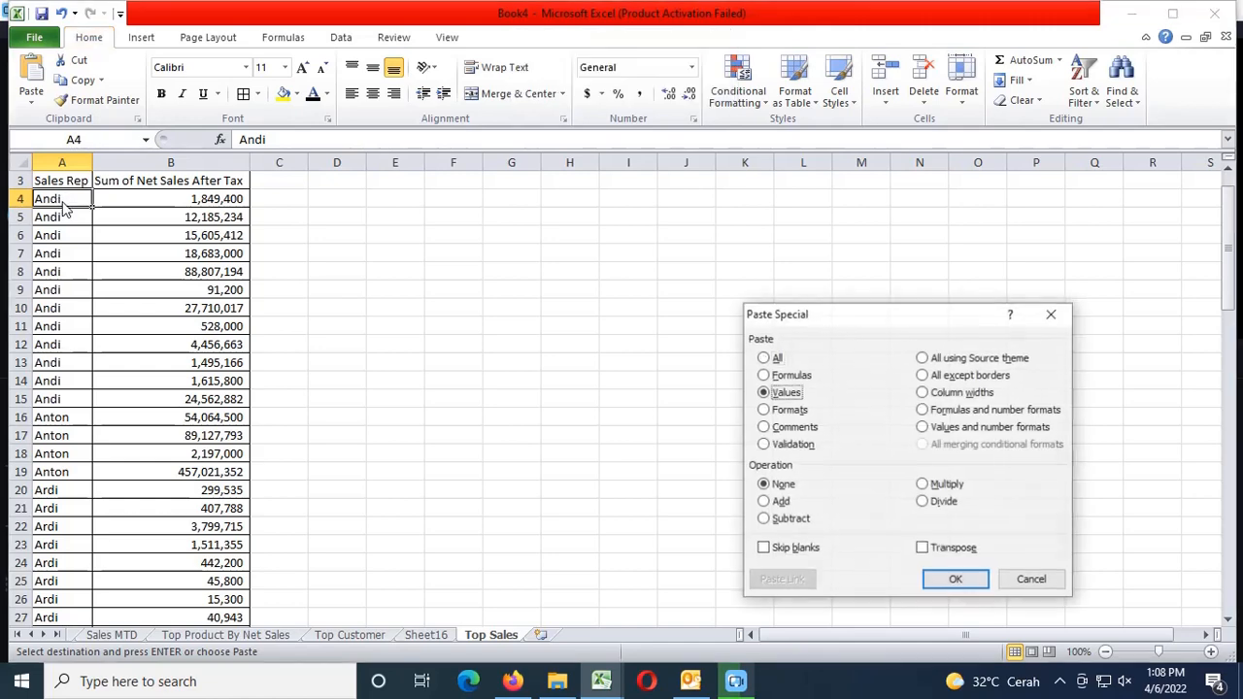
pyautogui.press('v')
pyautogui.press('Return')
# Delete the entire rows of leftover sales rep data from row 14 to row 87, below the Grand Total
pyautogui.click(154, 380)
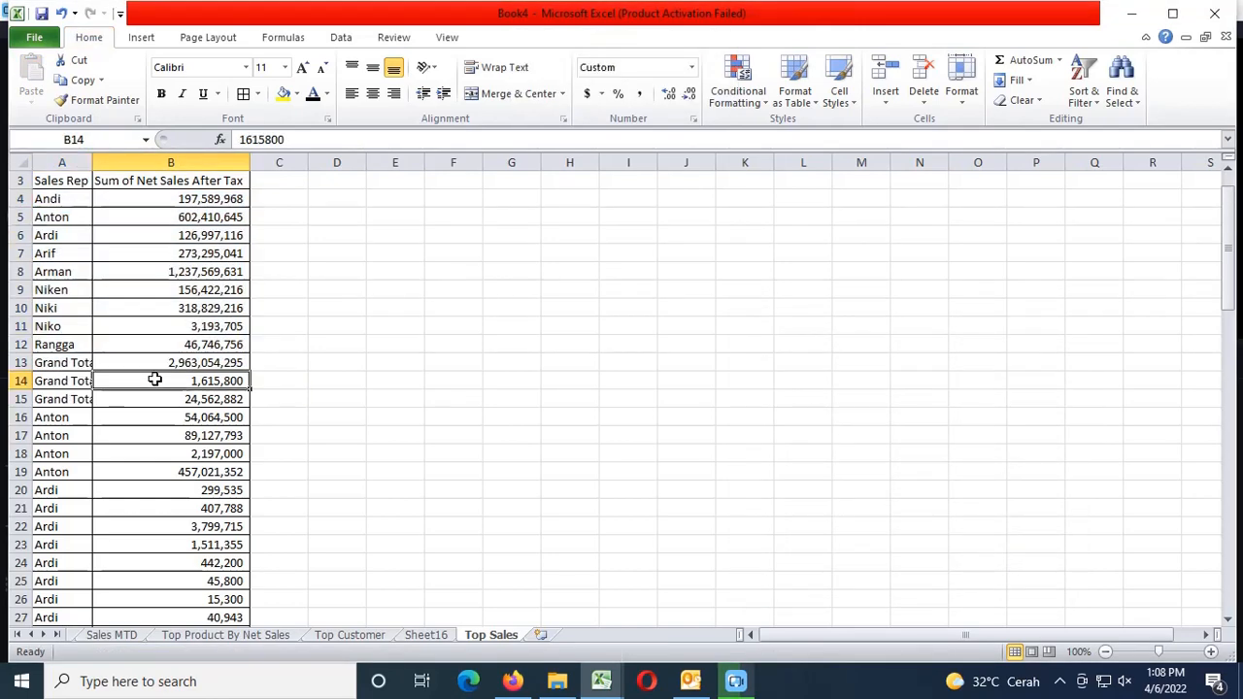
pyautogui.hotkey('ctrl', 'shift', 'Down')
pyautogui.rightClick(155, 379)
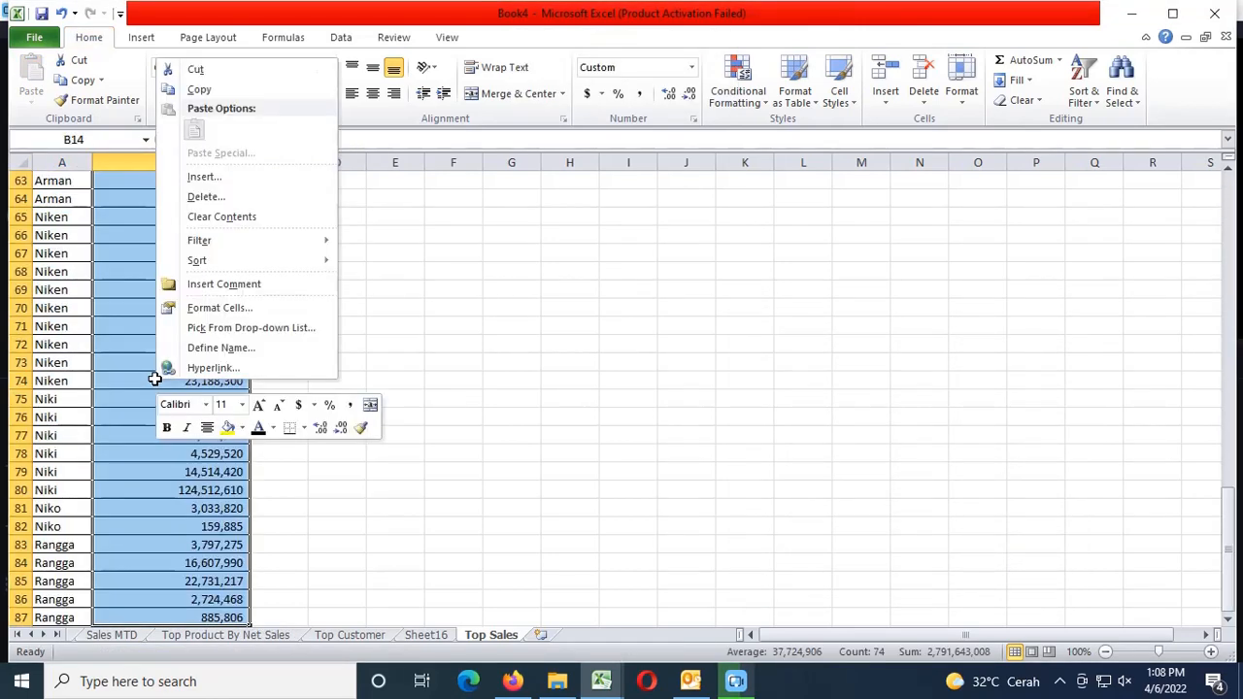
pyautogui.click(205, 196)
pyautogui.click(155, 208)
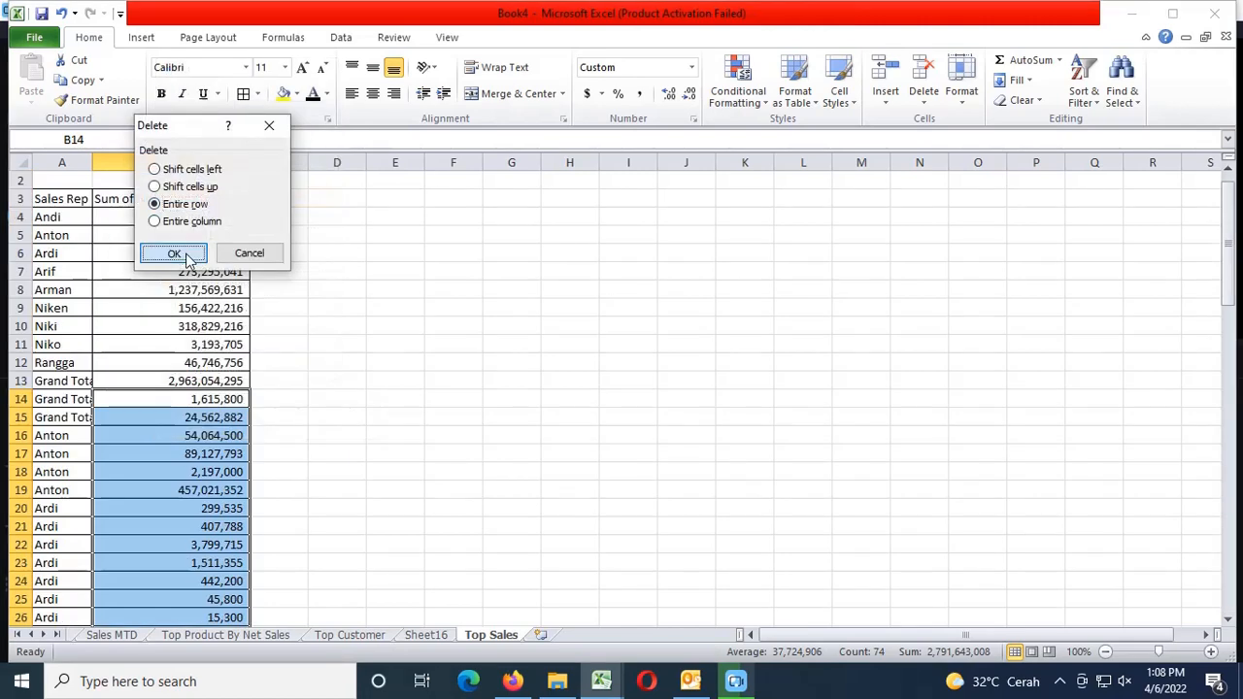
pyautogui.click(184, 254)
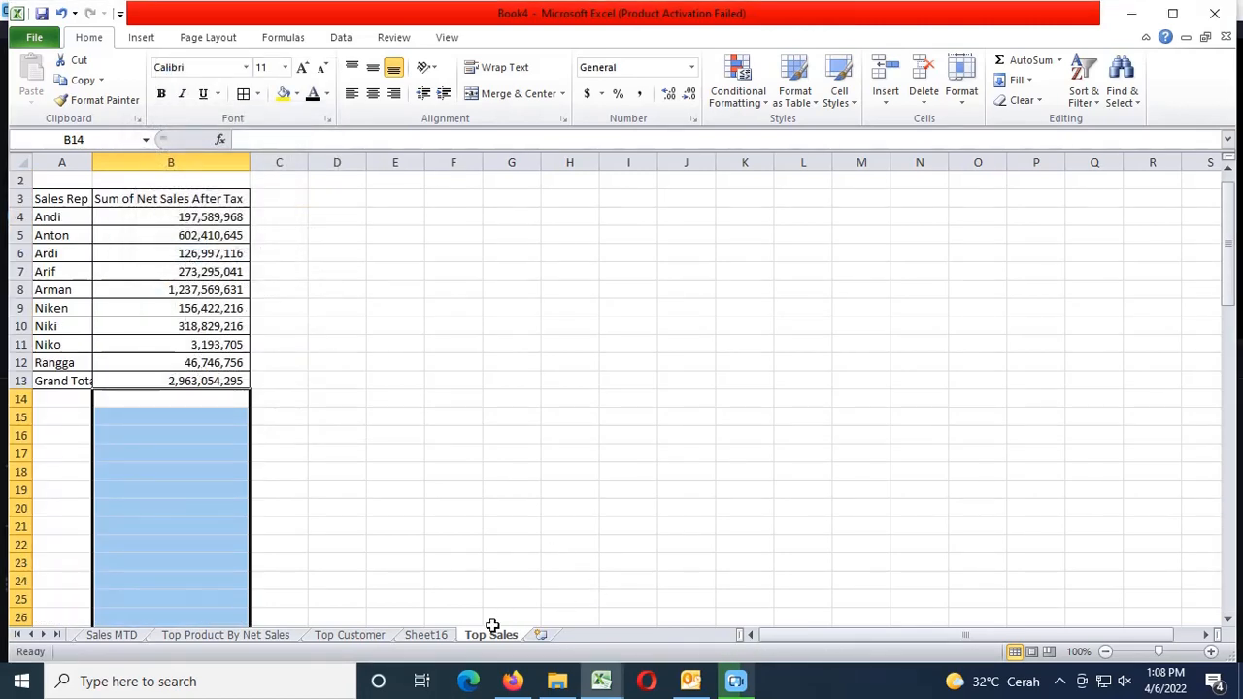
# Delete the temporary PivotTable worksheet Sheet16
pyautogui.click(425, 634)
pyautogui.rightClick(443, 634)
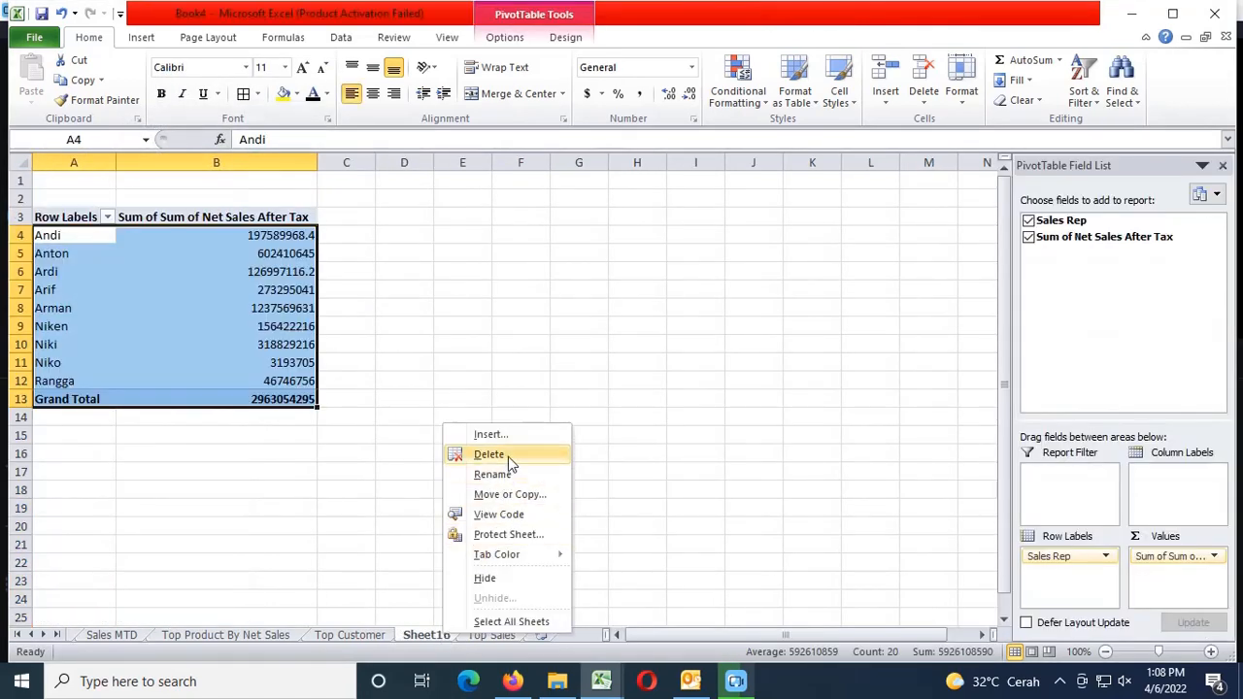
pyautogui.click(507, 456)
pyautogui.click(588, 386)
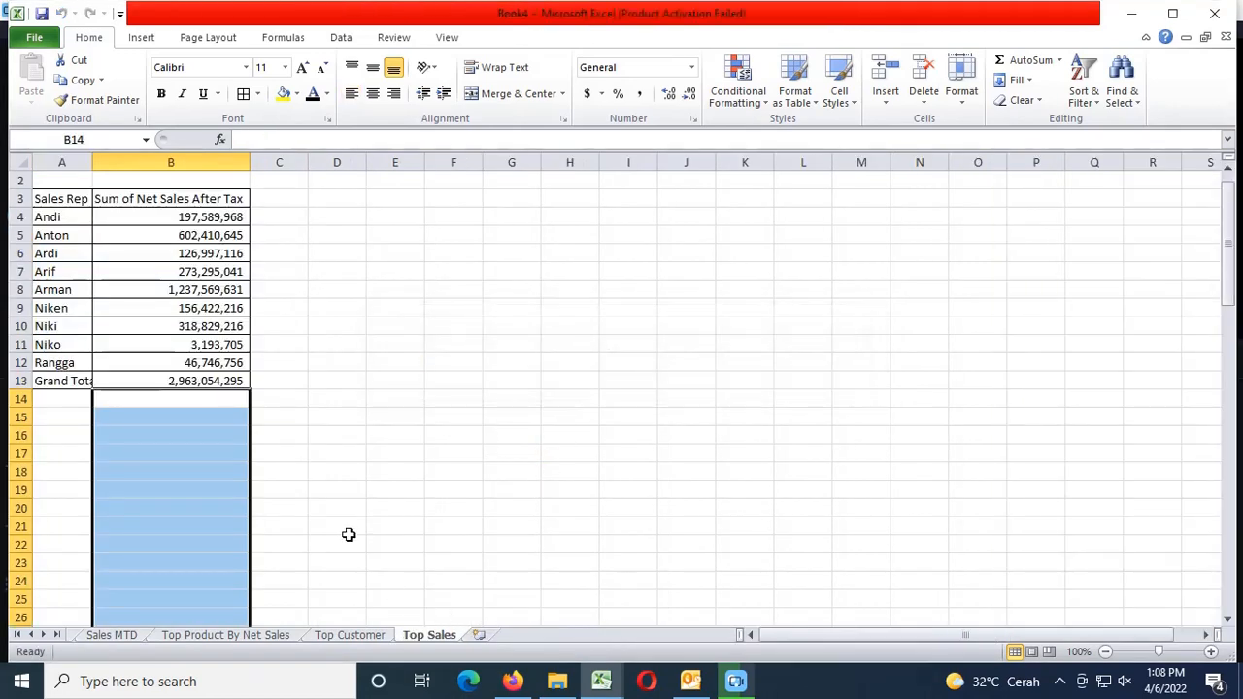
# Sort the Top Sales rows A4:B12 by Sum of Net Sales After Tax from largest to smallest, leaving out the Grand Total row
pyautogui.scroll(1, 349, 533)
pyautogui.moveTo(82, 238); pyautogui.dragTo(223, 381)
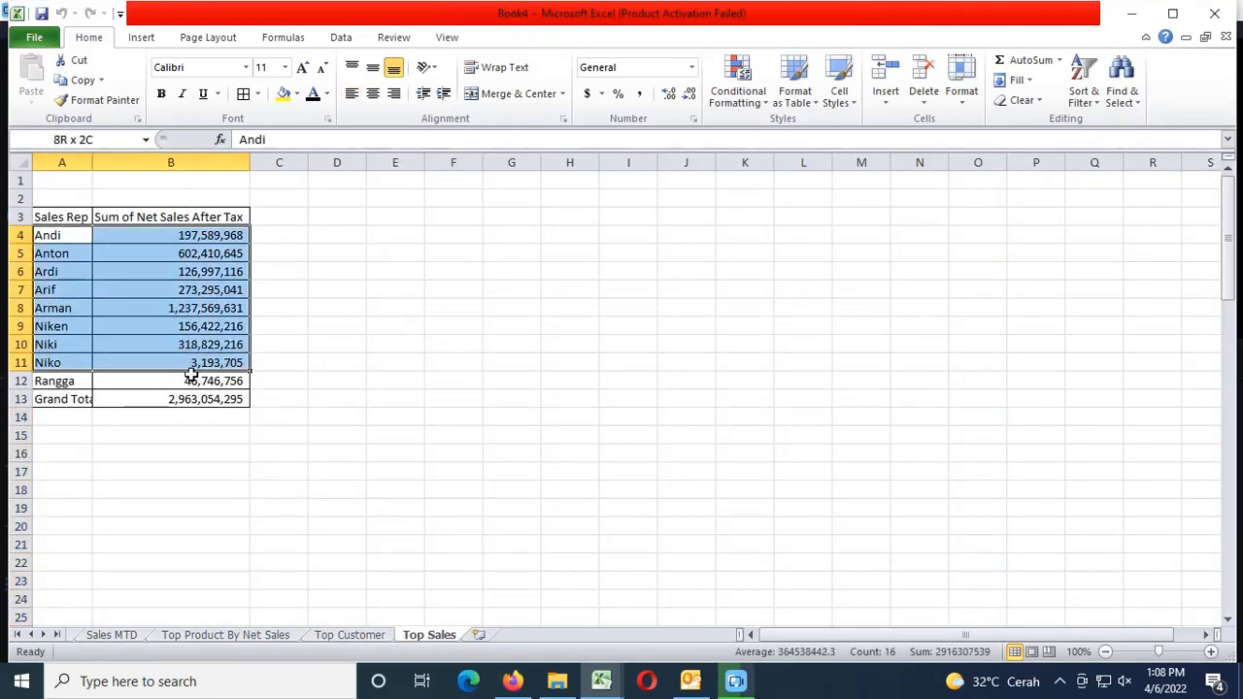
pyautogui.click(339, 36)
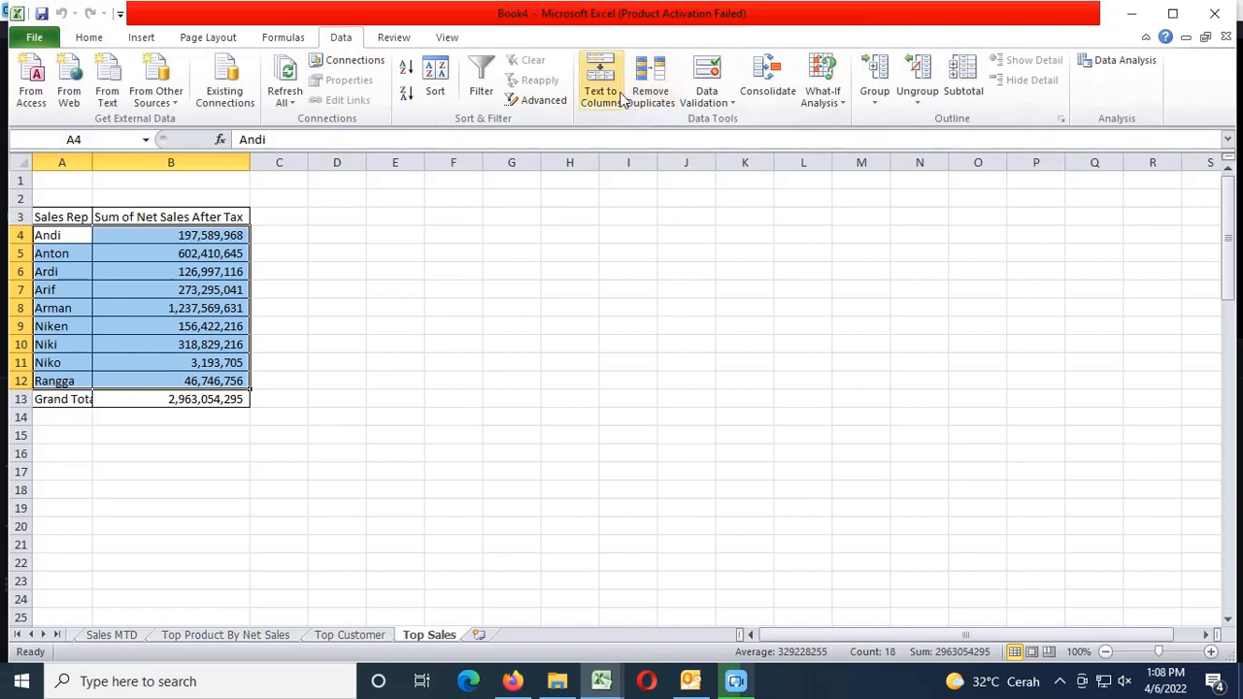
pyautogui.click(435, 92)
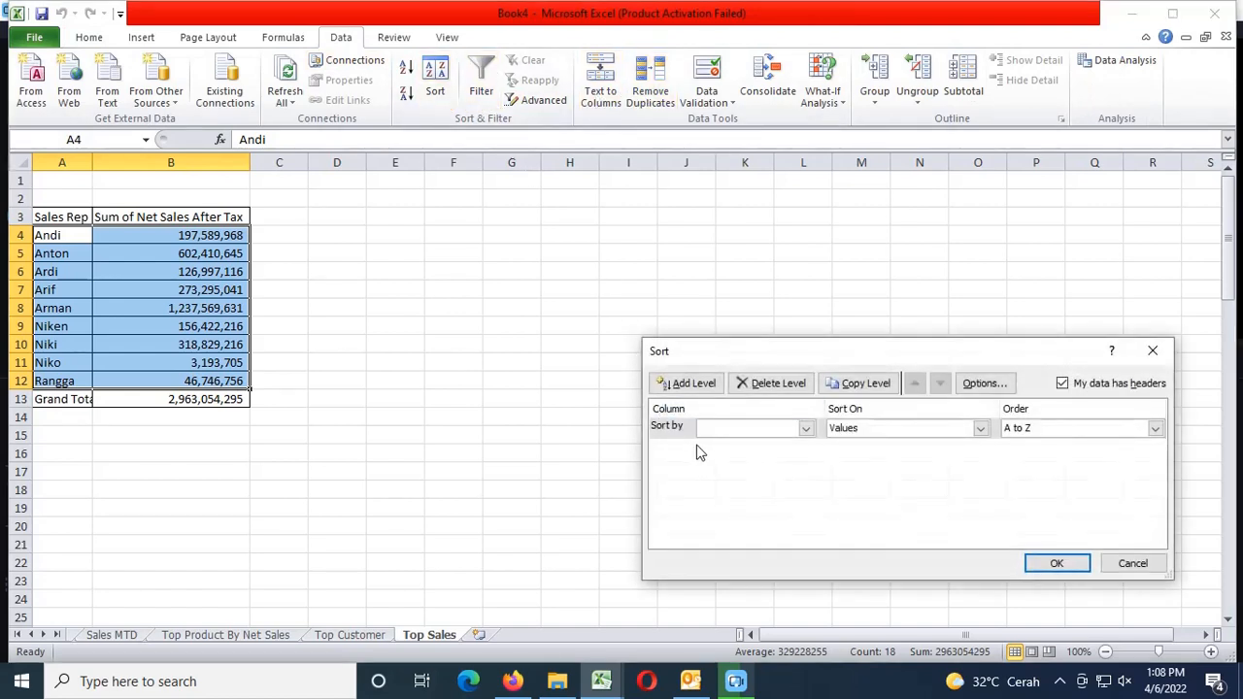
pyautogui.click(805, 429)
pyautogui.click(767, 458)
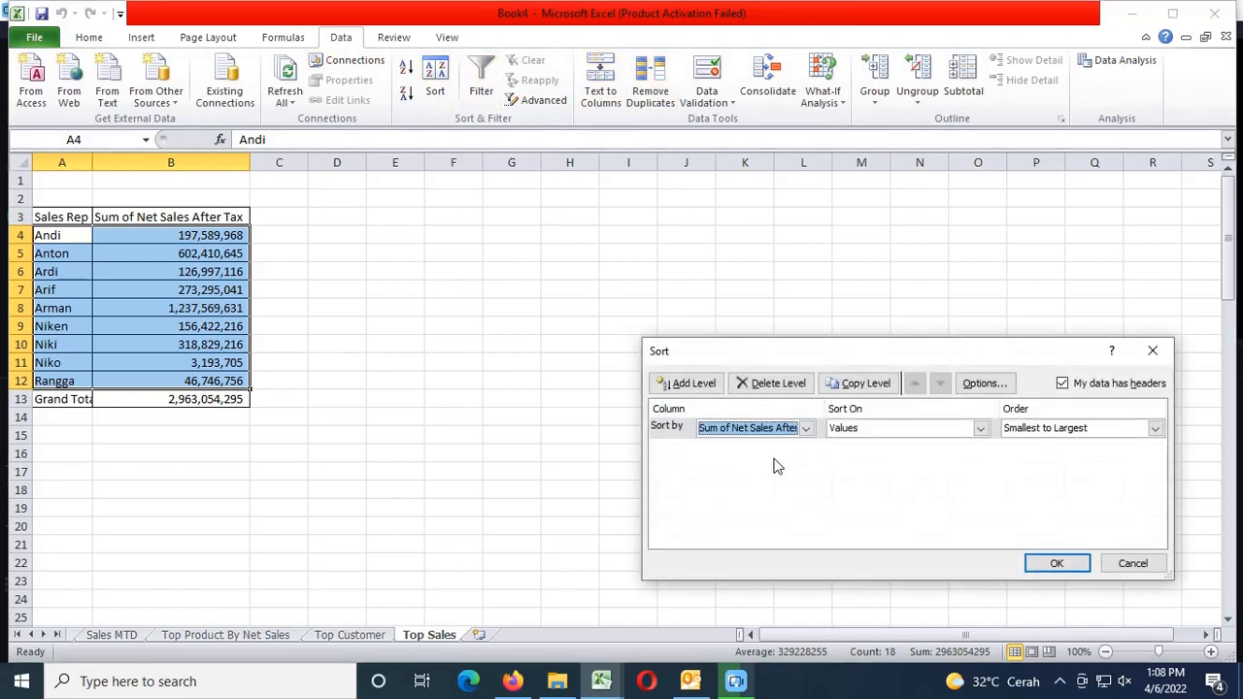
pyautogui.click(1129, 436)
pyautogui.click(1068, 460)
pyautogui.click(1054, 563)
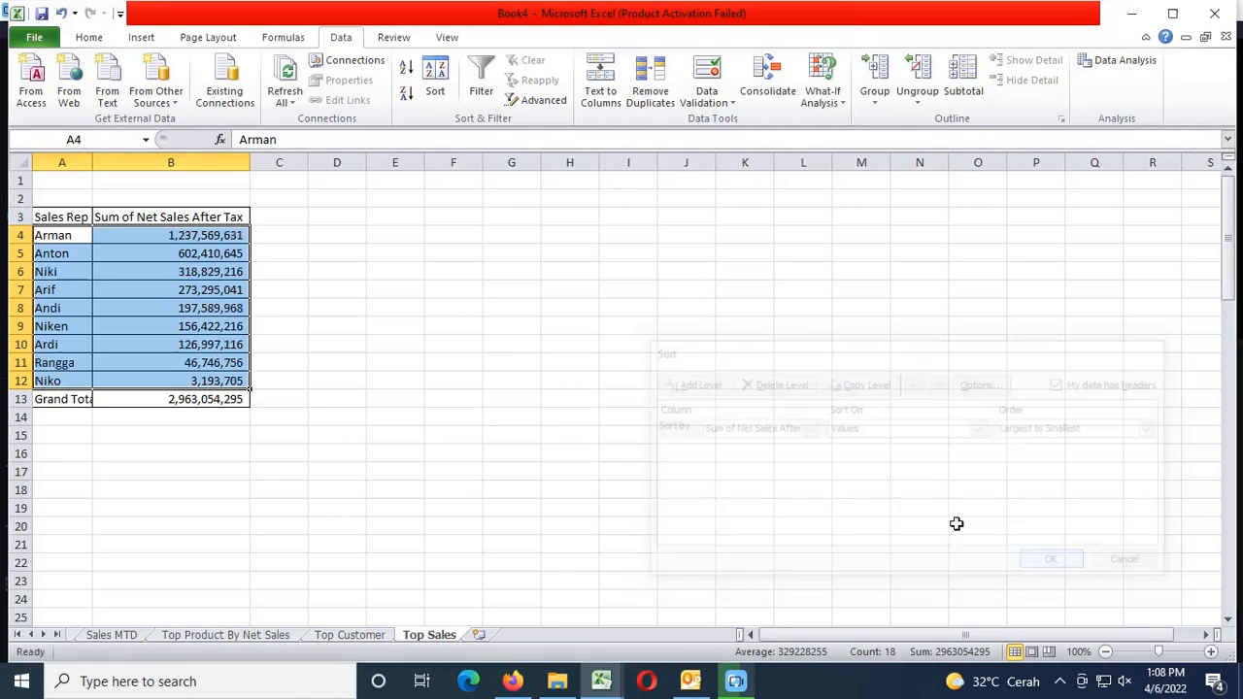
# Autofit column A and make the header row A3:B3 and the Grand Total row A13:B13 bold
pyautogui.doubleClick(93, 162)
pyautogui.moveTo(92, 215); pyautogui.dragTo(146, 217)
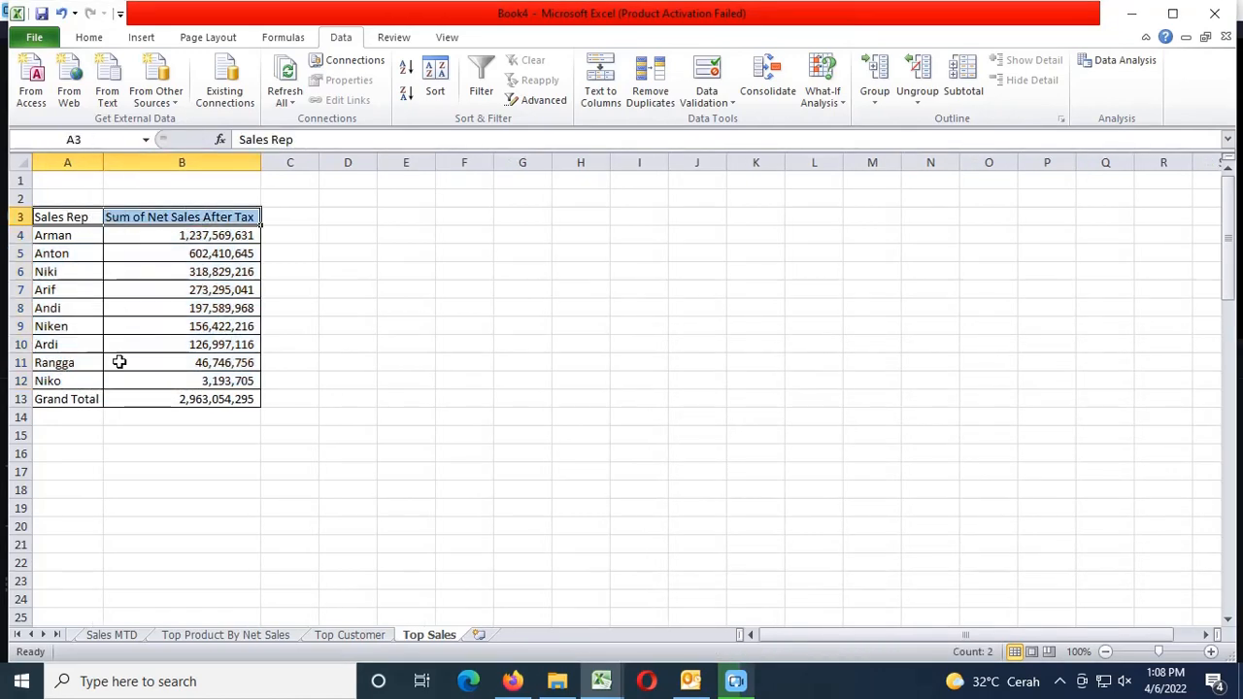
pyautogui.moveTo(86, 399); pyautogui.dragTo(142, 398)
pyautogui.click(88, 37)
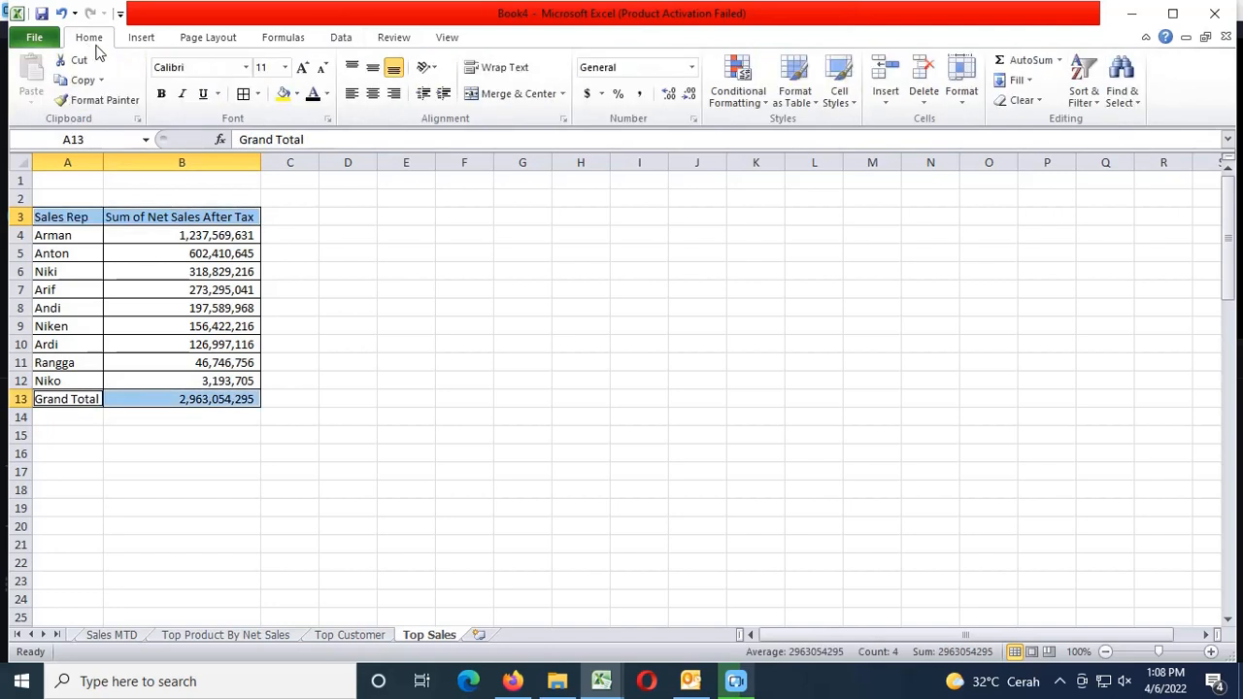
pyautogui.click(161, 94)
pyautogui.click(204, 318)
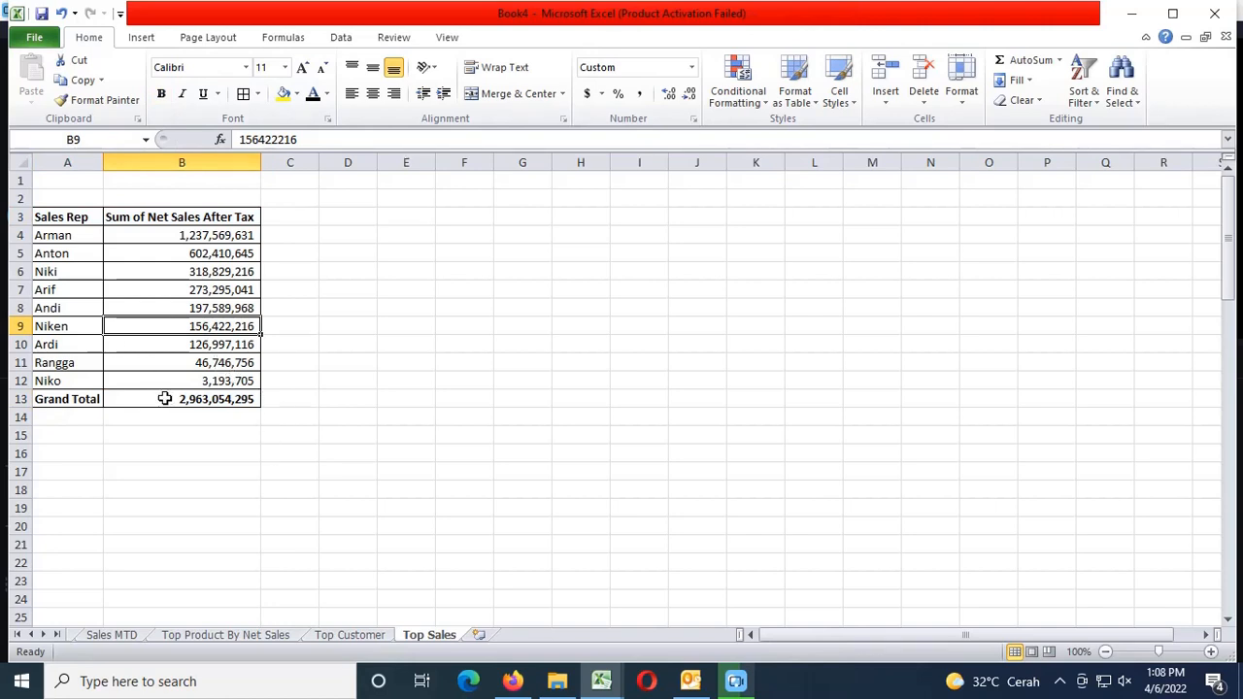
# Look through the Top Customer list down to its Grand Total and the Top Product By Net Sales table
pyautogui.click(352, 635)
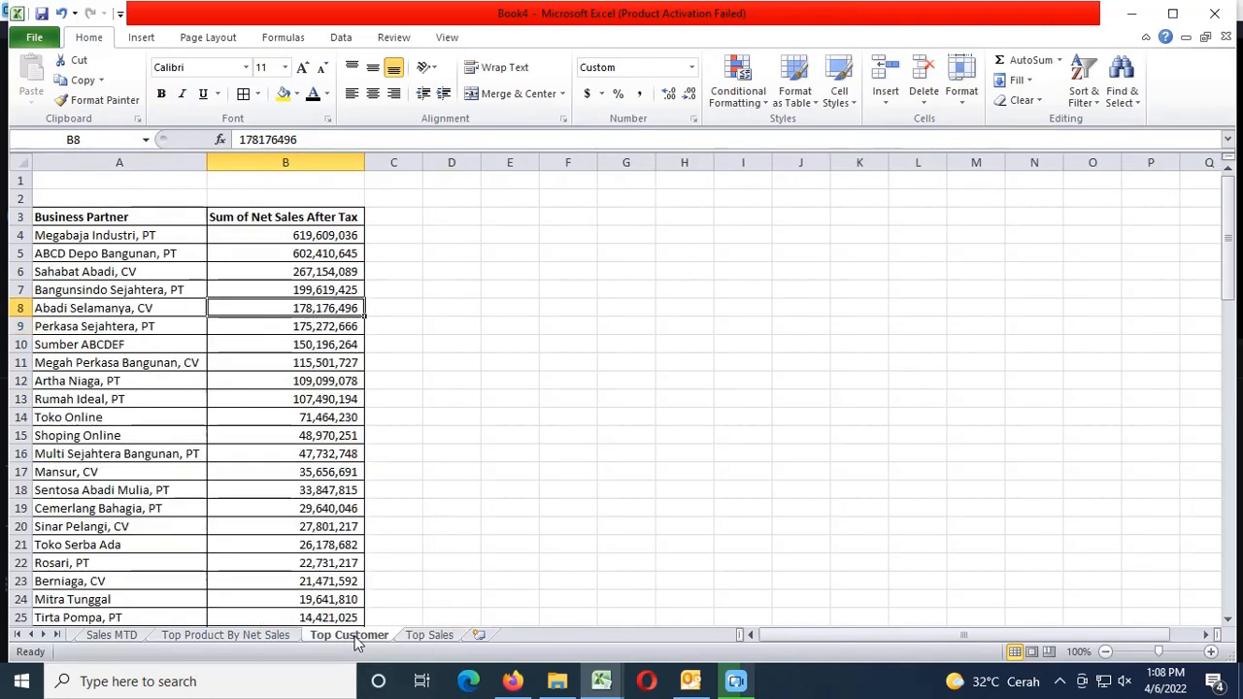
pyautogui.scroll(-4, 301, 465)
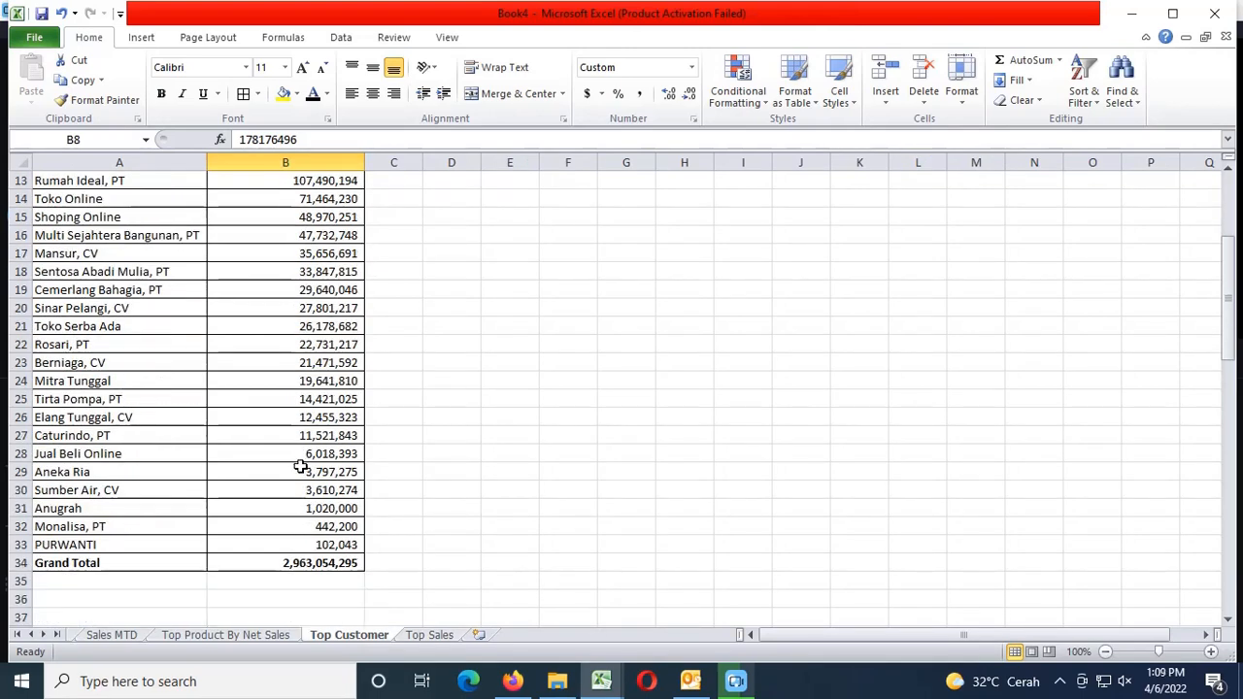
pyautogui.scroll(4, 303, 468)
pyautogui.click(243, 636)
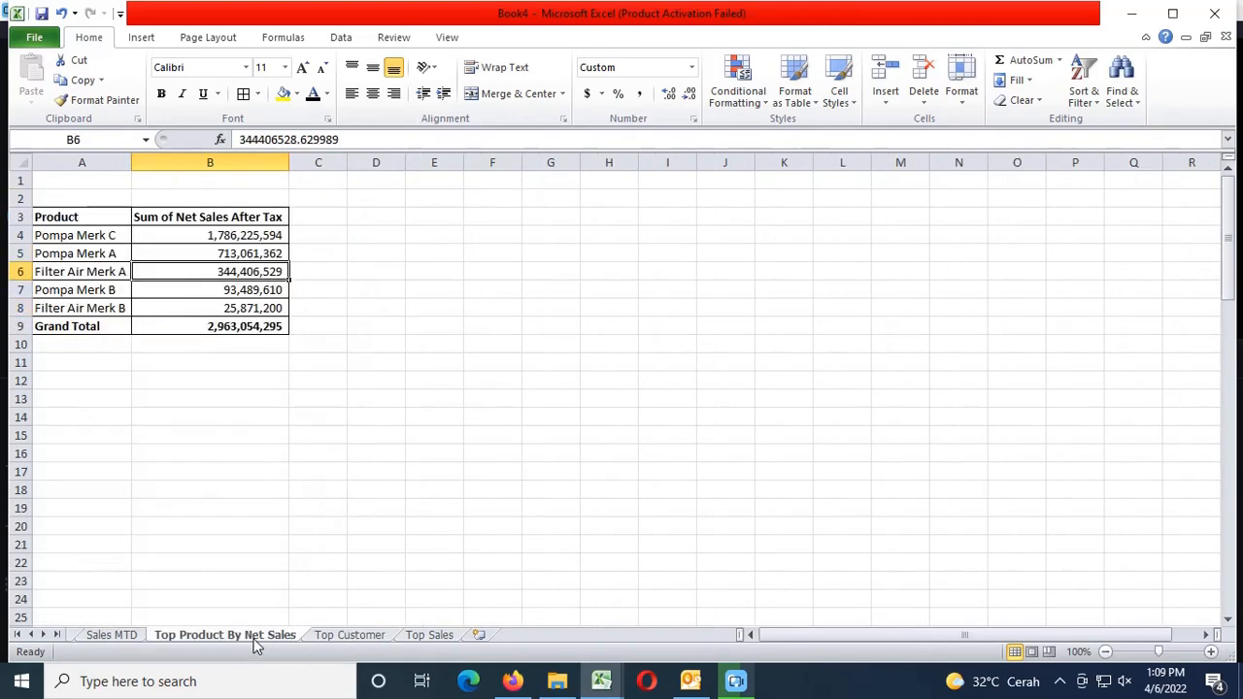
# Enter the check formula =G3-Pivot!S88 in H3 of Sales MTD, beside the Net Sales After Tax total
pyautogui.click(113, 636)
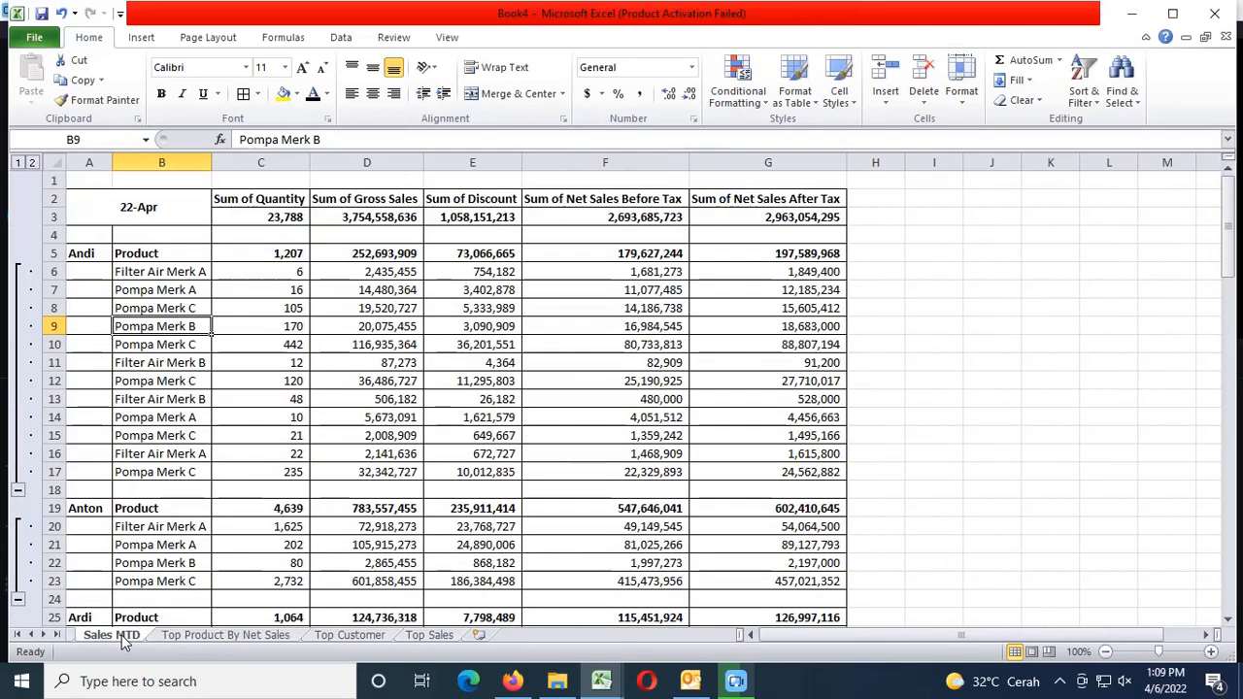
pyautogui.click(874, 217)
pyautogui.write('=G3-')
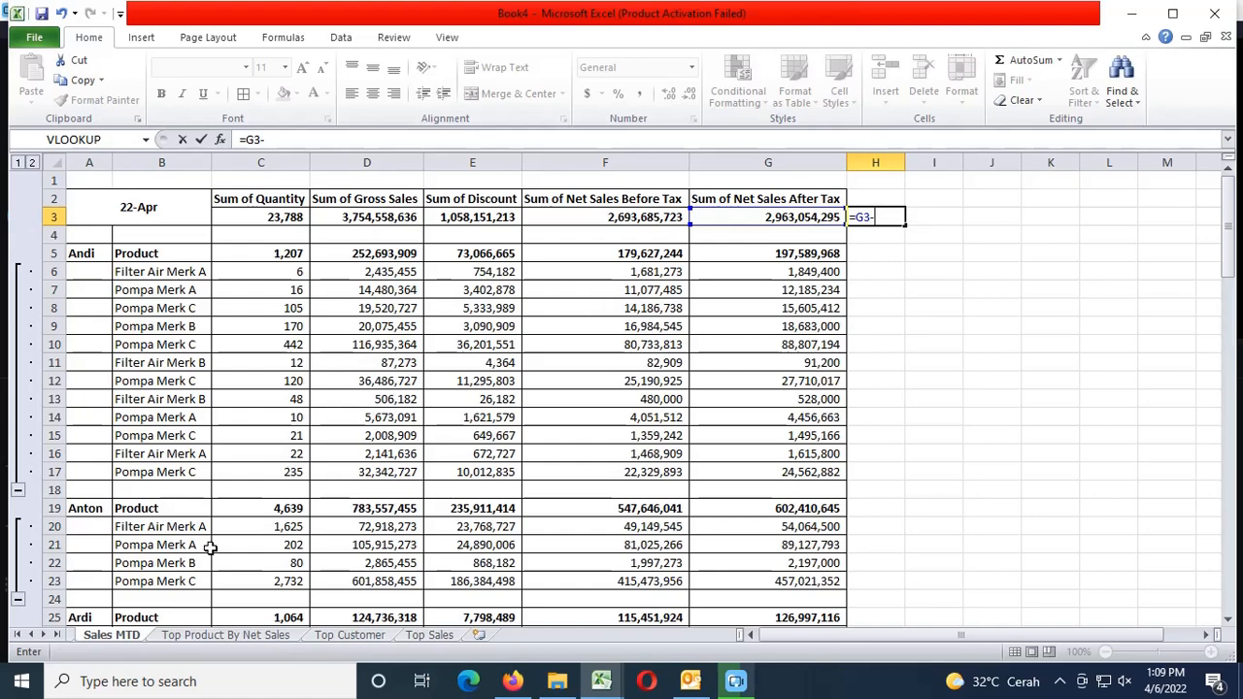
pyautogui.click(27, 634)
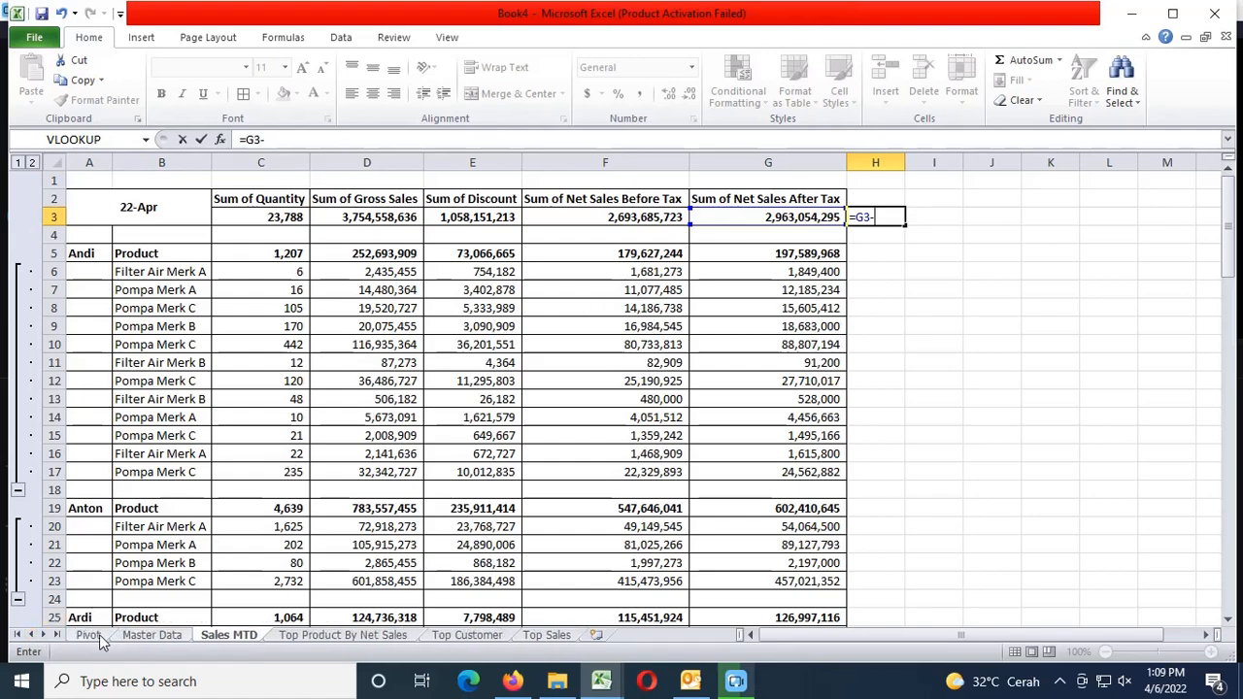
pyautogui.click(88, 634)
pyautogui.scroll(-2, 831, 554)
pyautogui.click(1156, 510)
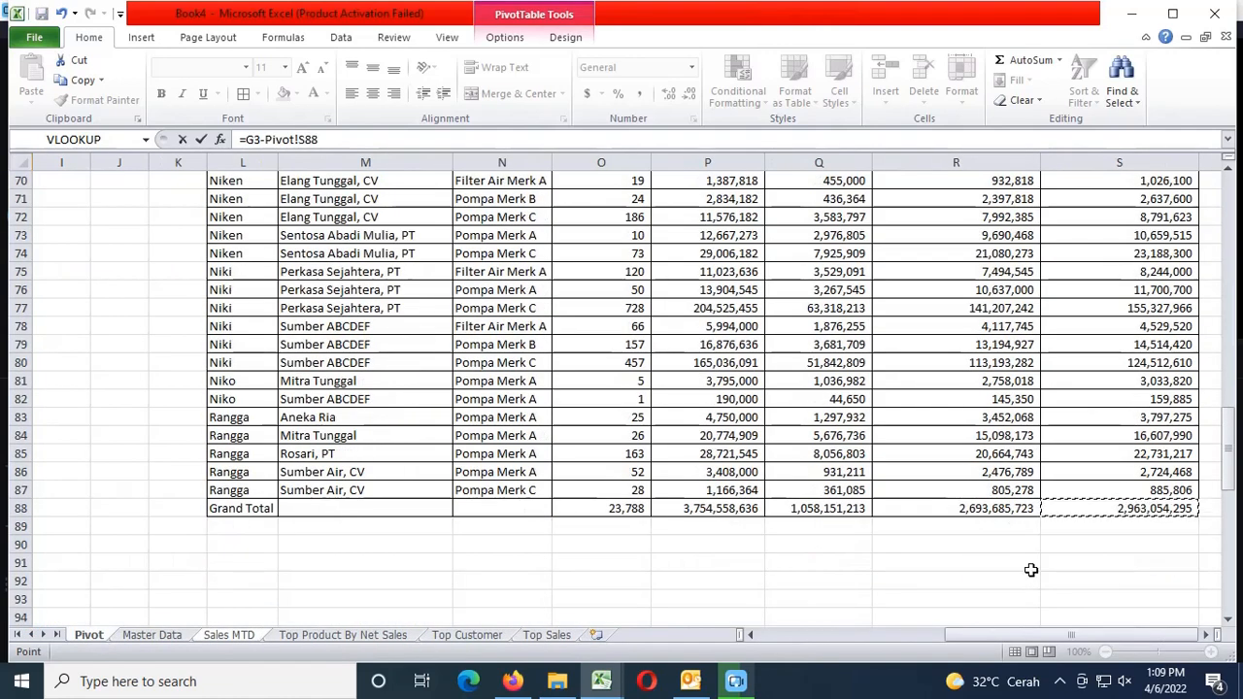
pyautogui.scroll(2, 1010, 566)
pyautogui.press('Return')
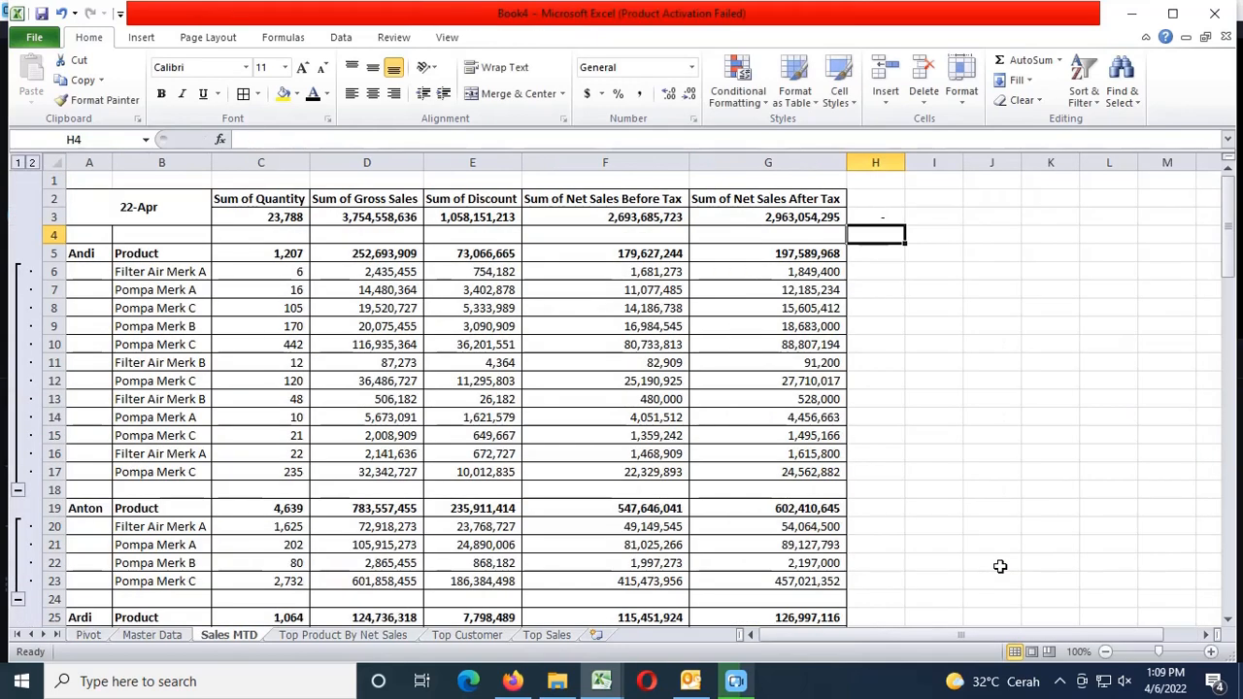
pyautogui.press('Up')
# Enter the check formula =B9-Pivot!S88 in C9 of Top Product By Net Sales, beside the Grand Total
pyautogui.hotkey('ctrl', 'pagedown')
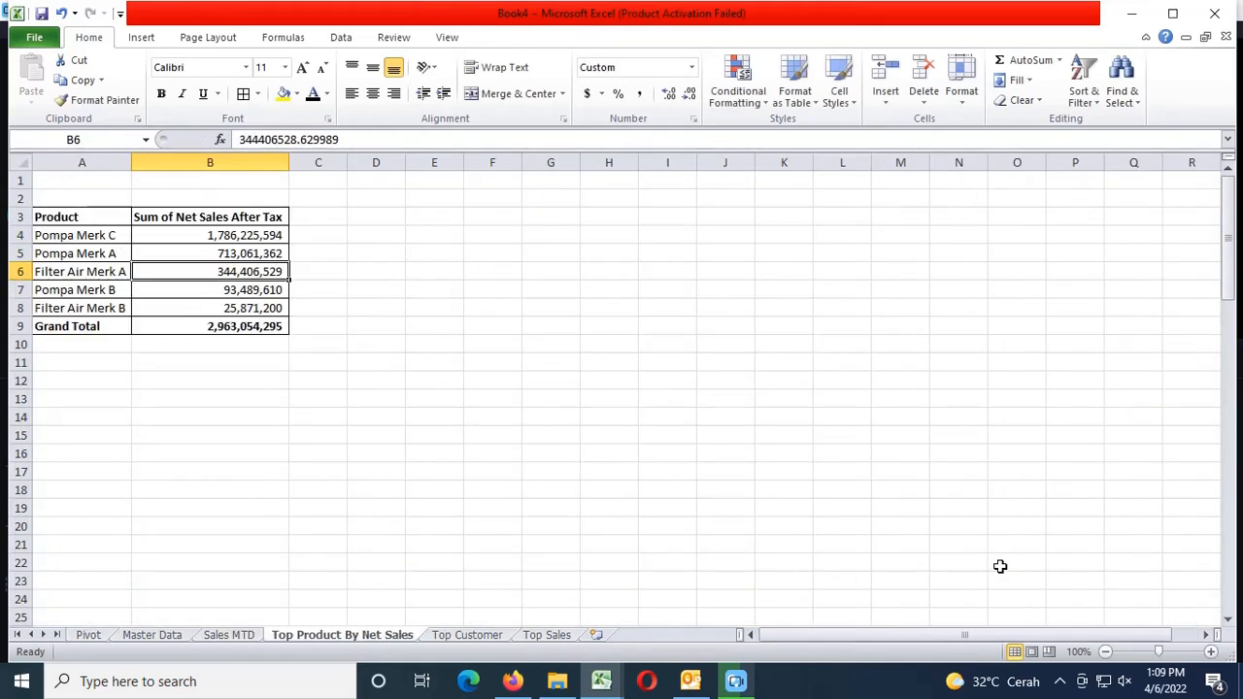
pyautogui.press('Down')
pyautogui.press('Down')
pyautogui.press('Down')
pyautogui.press('Right')
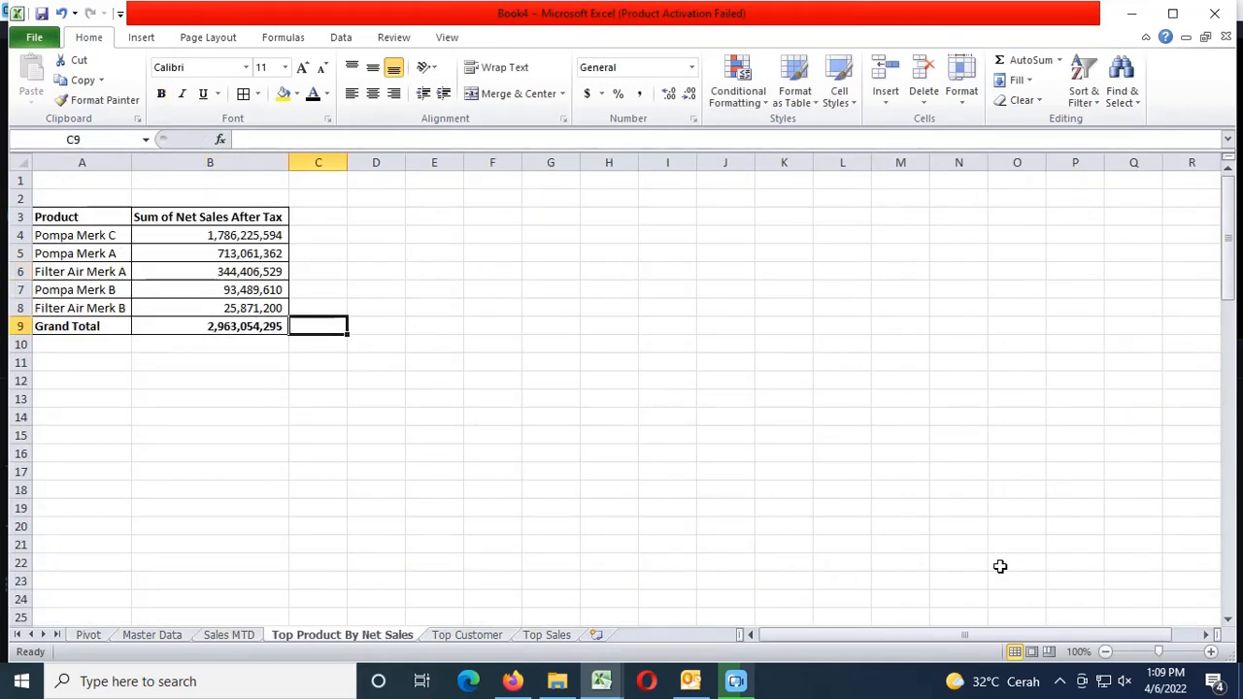
pyautogui.write('=')
pyautogui.press('Left')
pyautogui.write('-')
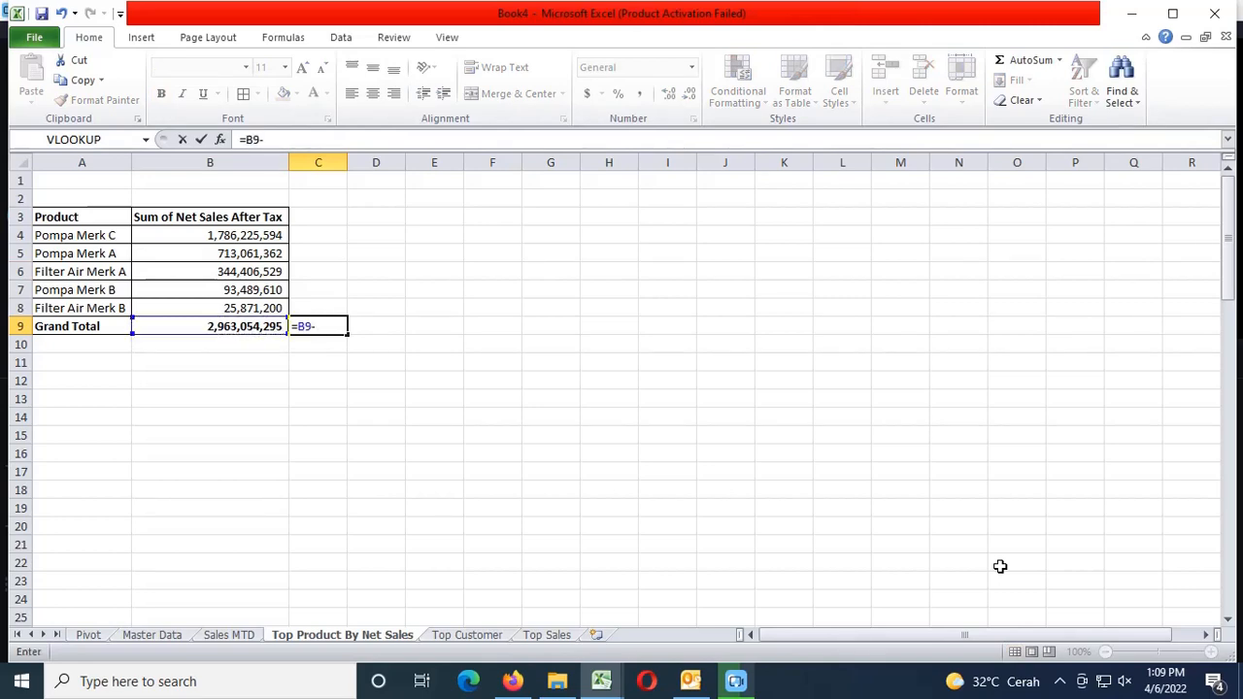
pyautogui.click(93, 635)
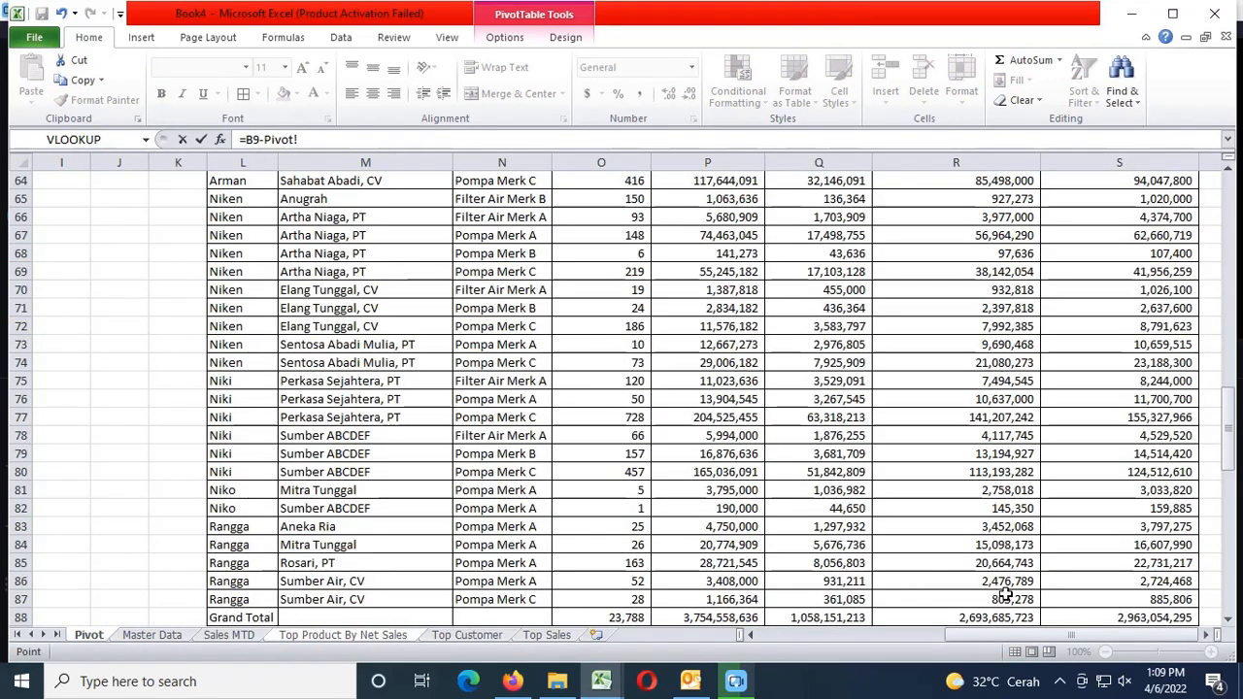
pyautogui.scroll(-1, 1010, 592)
pyautogui.click(1109, 563)
pyautogui.press('Return')
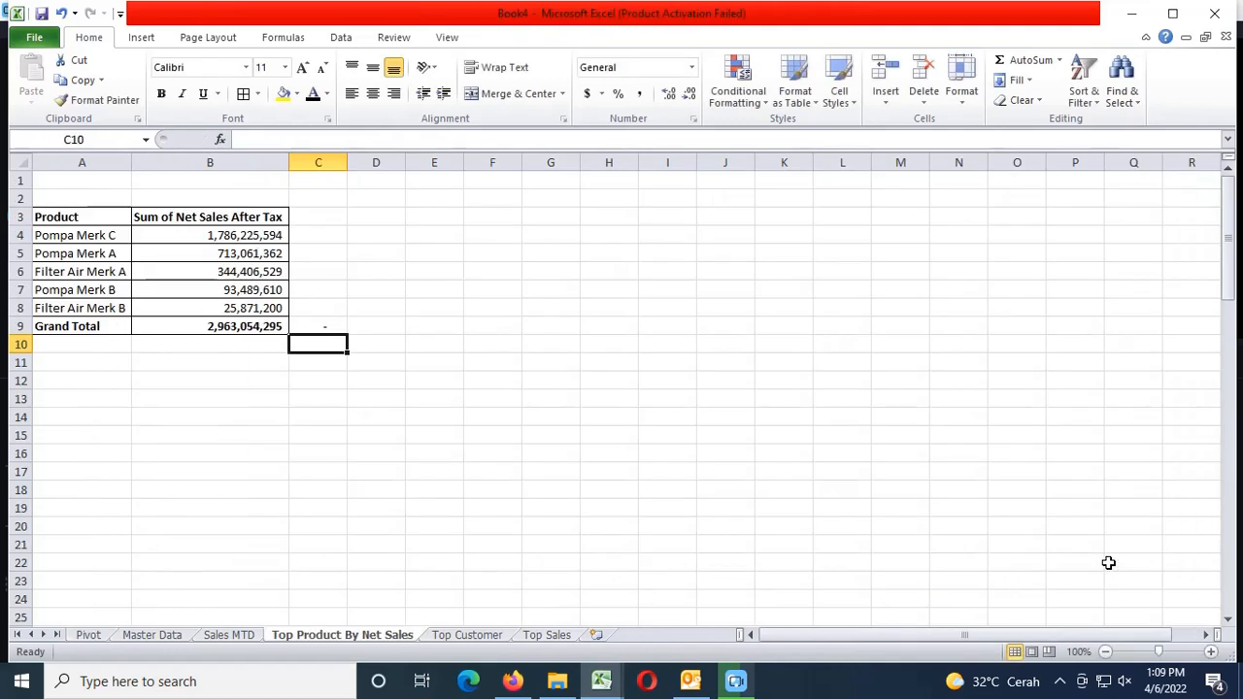
# Enter the check formula =B34-Pivot!S88 in C34 of Top Customer, beside the Grand Total
pyautogui.click(461, 636)
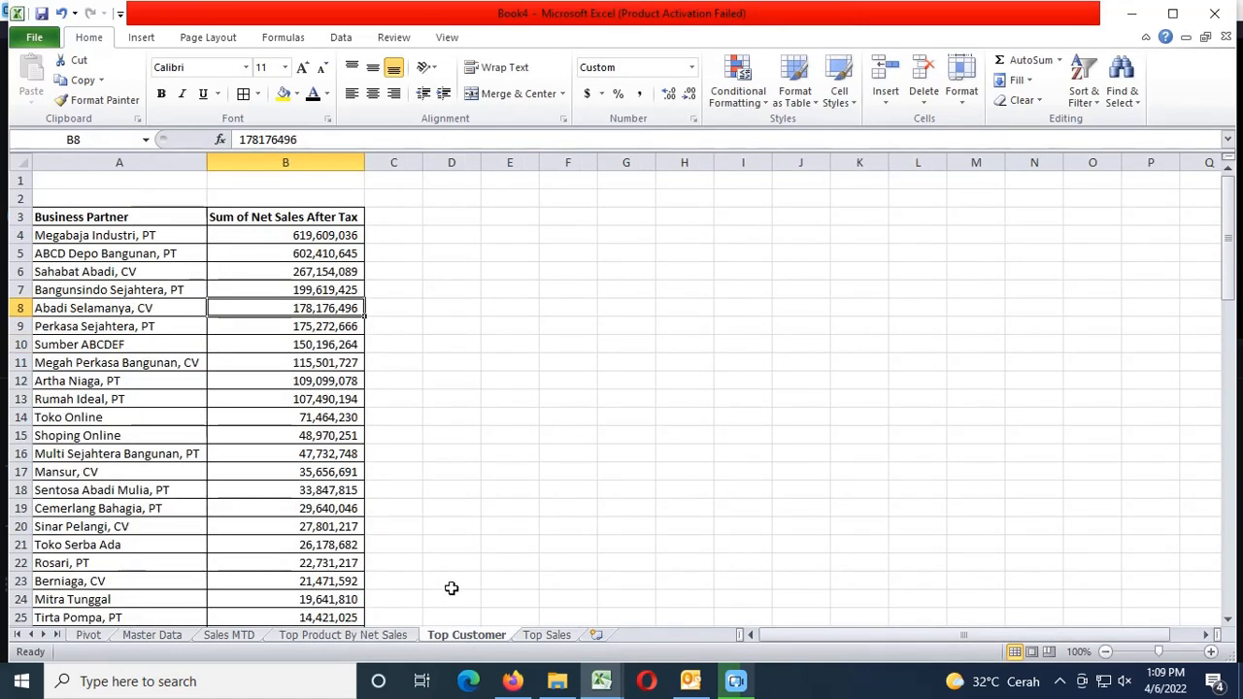
pyautogui.scroll(-5, 449, 585)
pyautogui.click(403, 508)
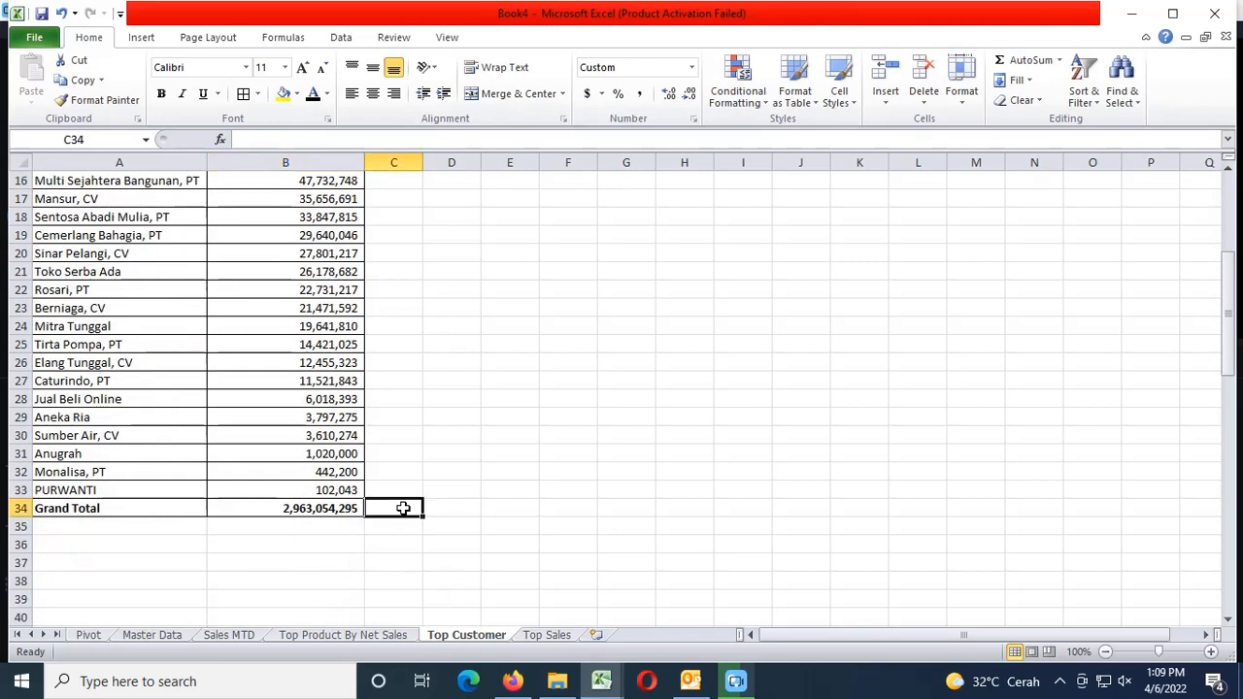
pyautogui.write('=')
pyautogui.press('Left')
pyautogui.write('-')
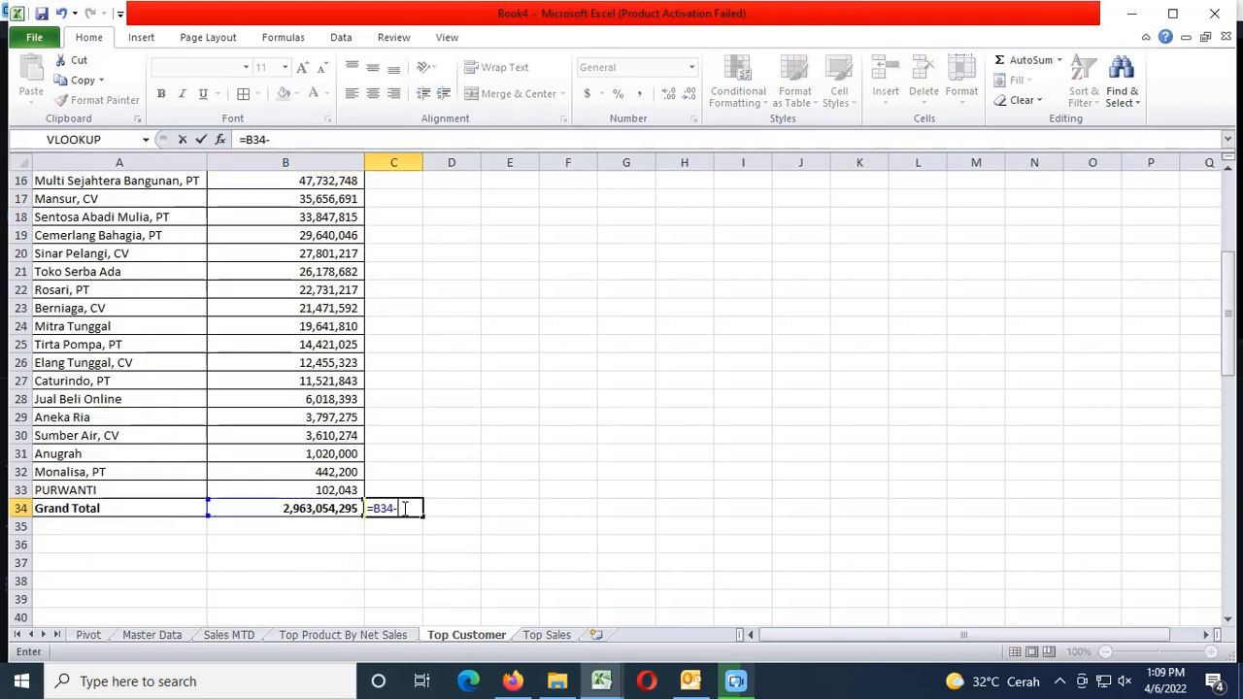
pyautogui.click(88, 634)
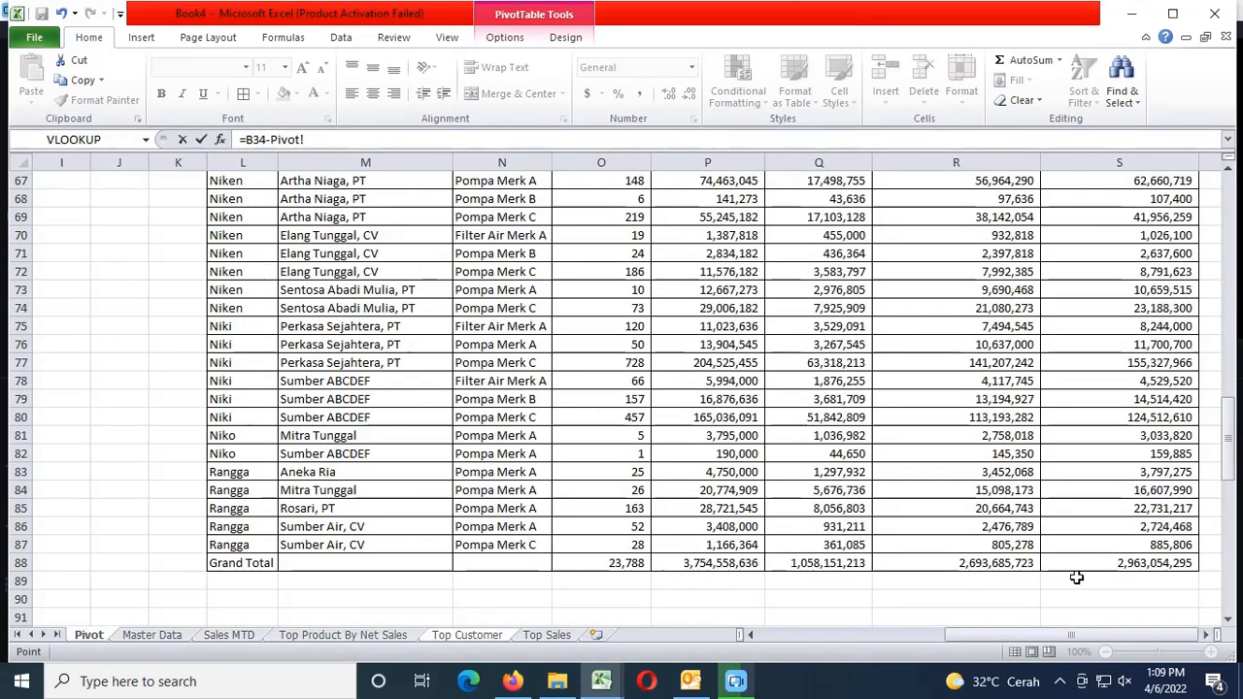
pyautogui.click(1127, 569)
pyautogui.press('Return')
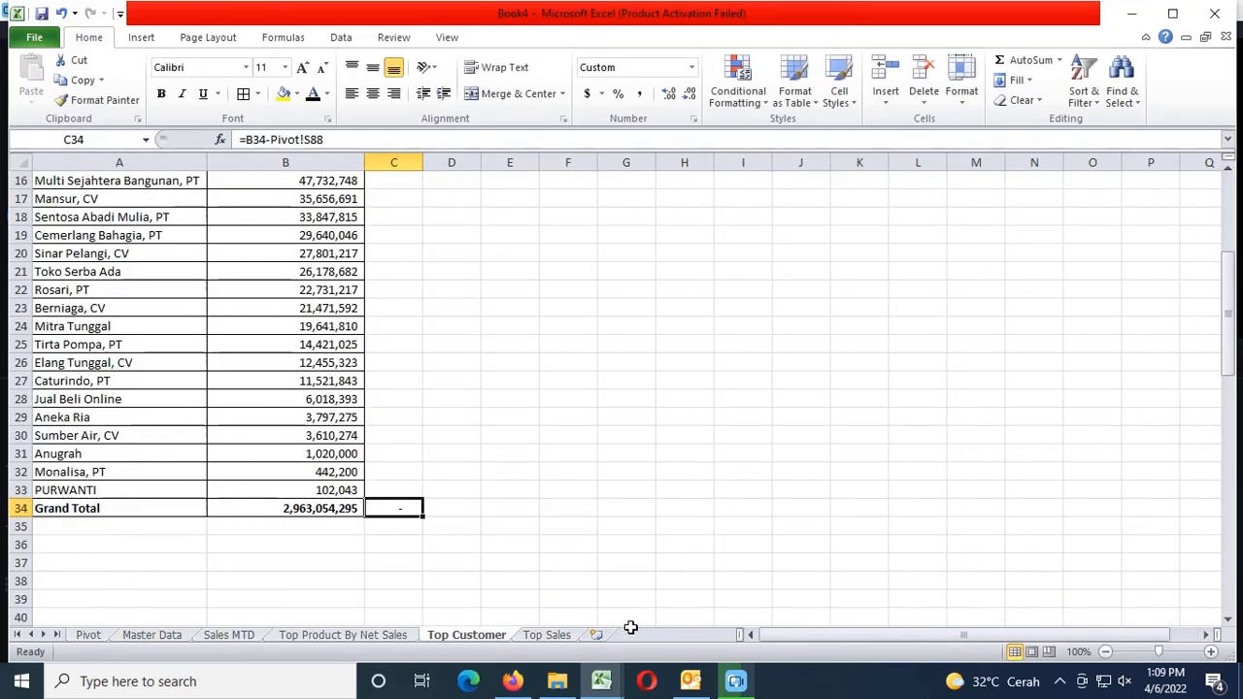
# Enter the check formula =B13-Pivot!S88 in C13 of Top Sales, beside the Grand Total
pyautogui.click(547, 637)
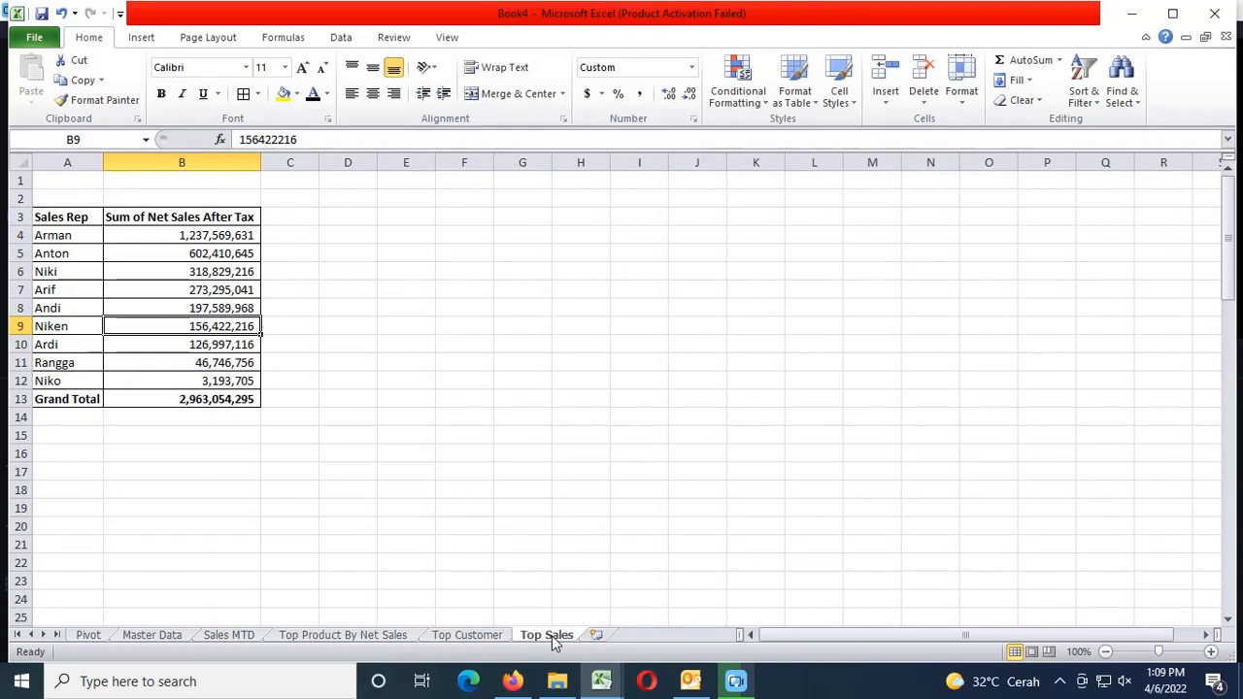
pyautogui.click(285, 402)
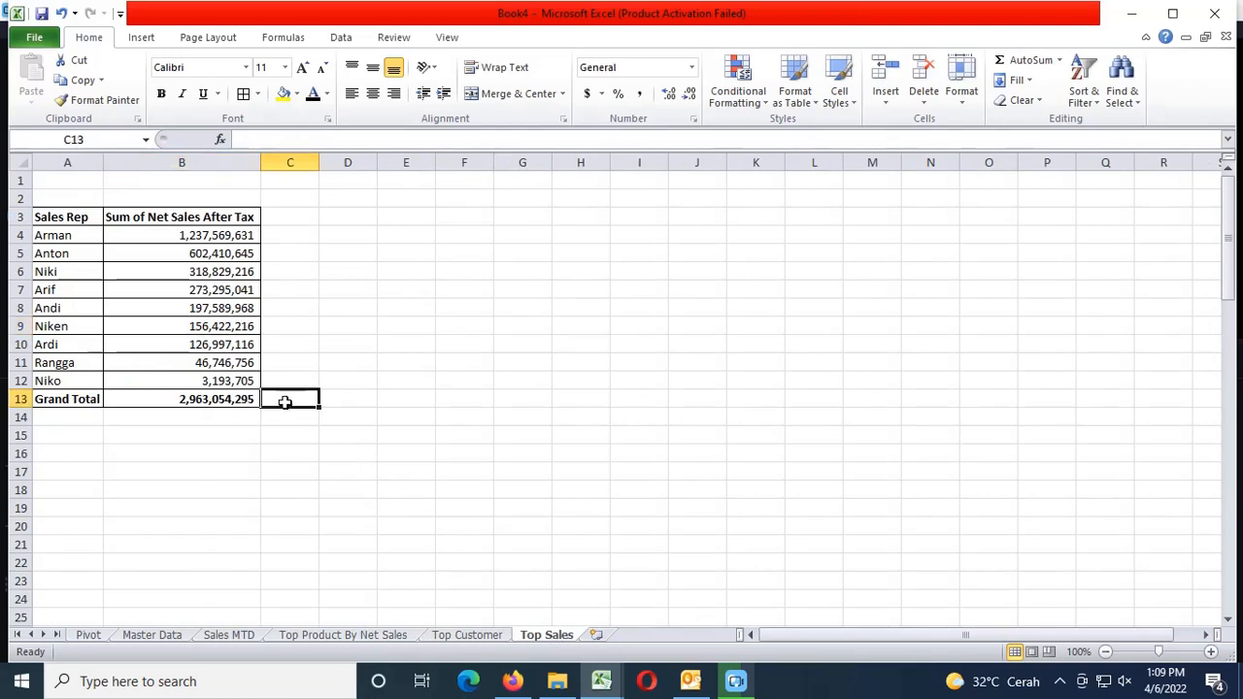
pyautogui.write('=B13-')
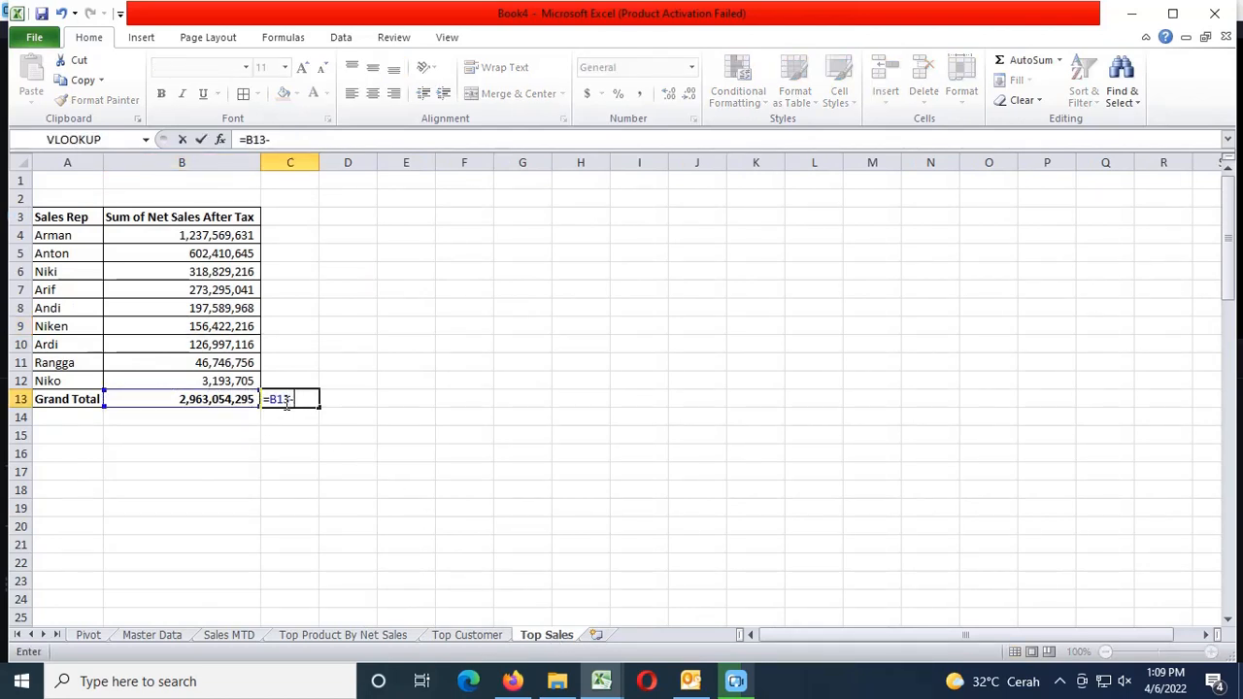
pyautogui.click(87, 634)
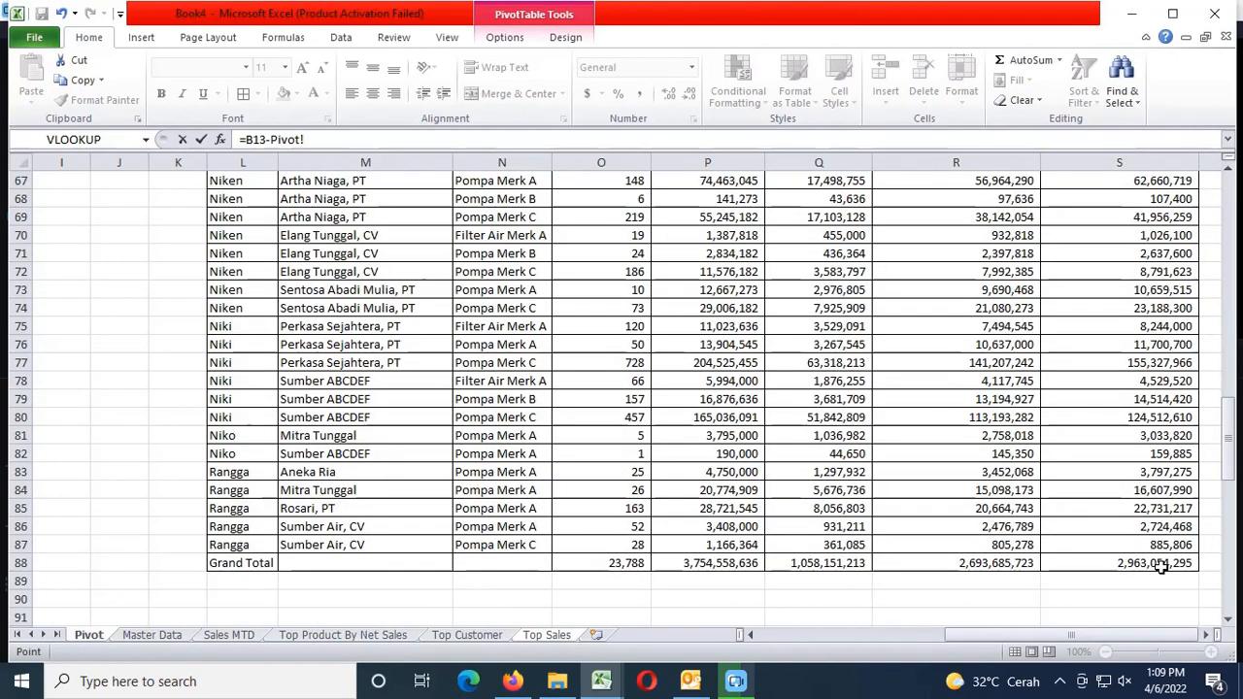
pyautogui.click(1161, 564)
pyautogui.press('Return')
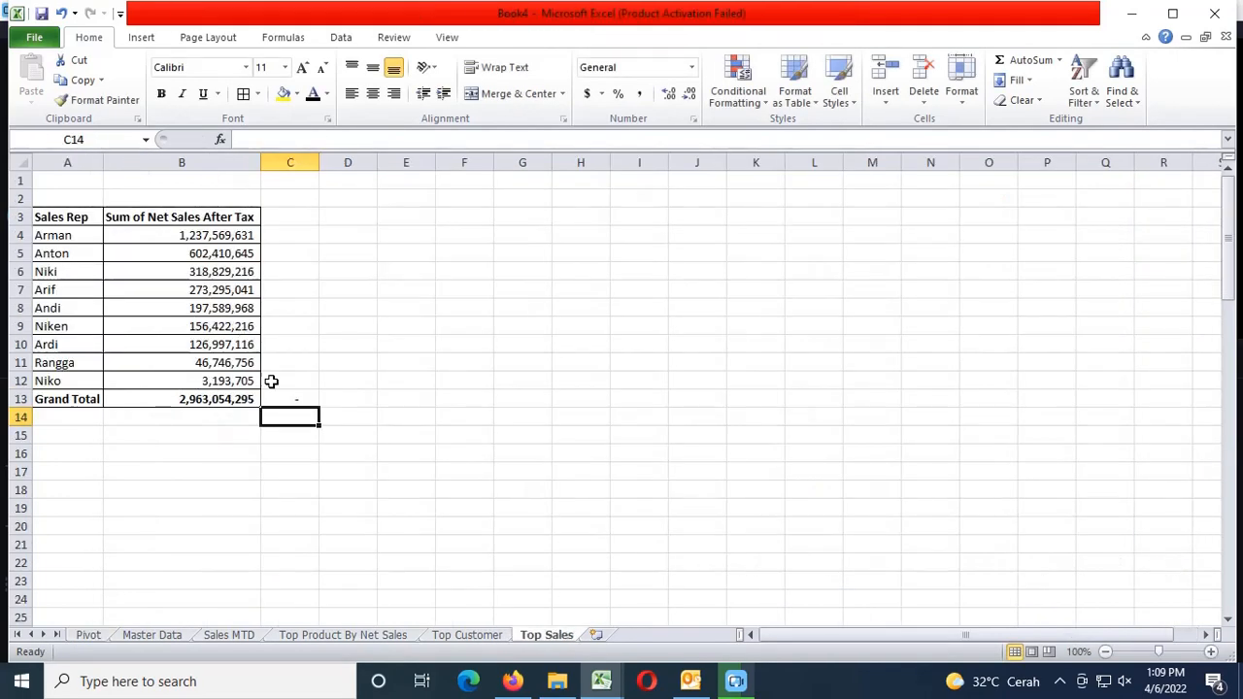
# Look over the Top Sales, Top Customer, Top Product By Net Sales and Sales MTD sheets with their check cells
pyautogui.click(199, 400)
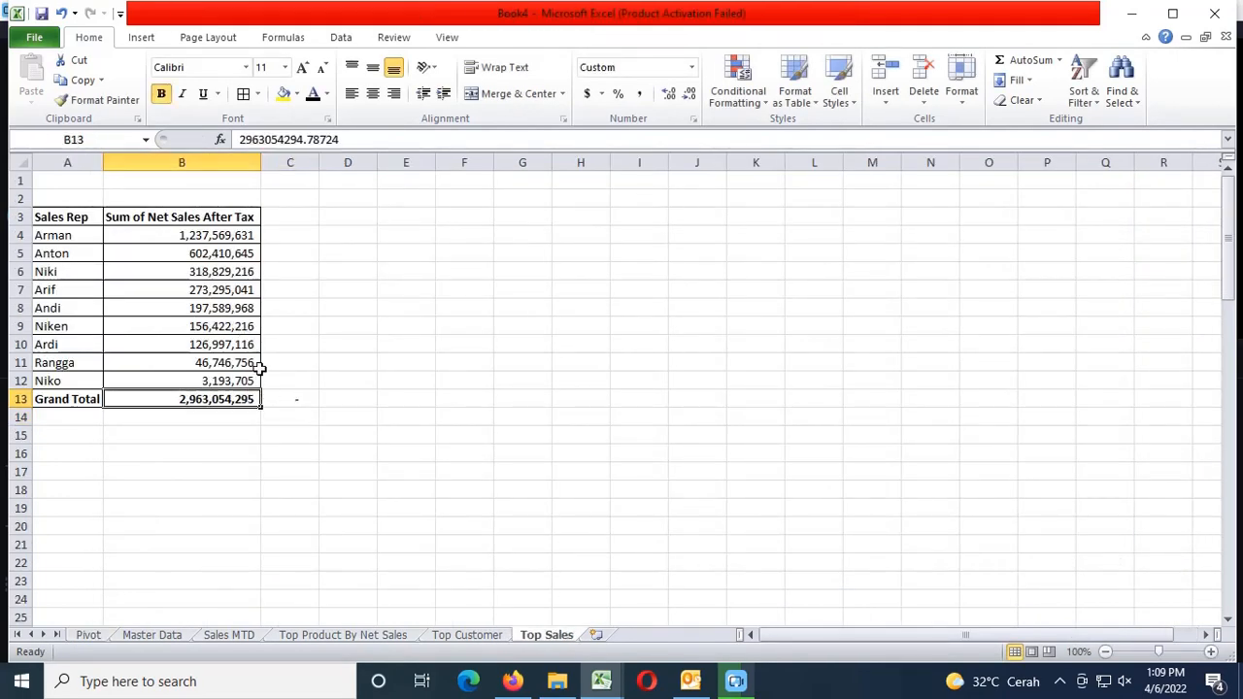
pyautogui.click(473, 627)
pyautogui.scroll(5, 391, 569)
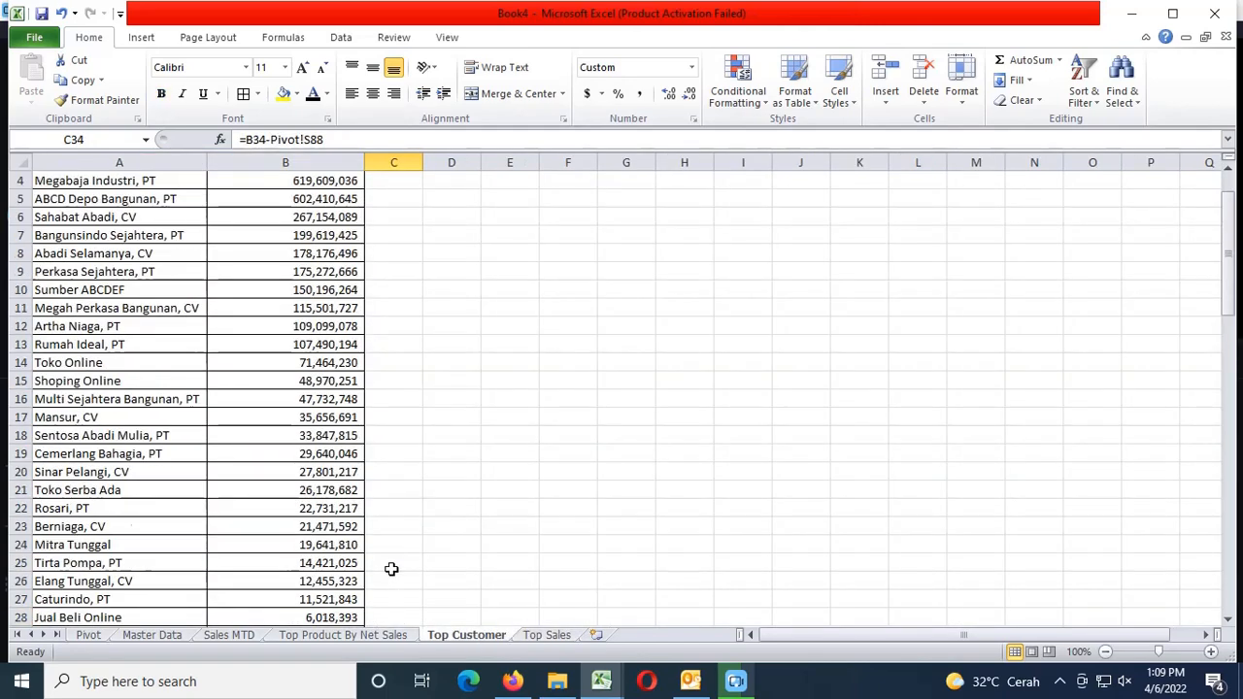
pyautogui.click(396, 635)
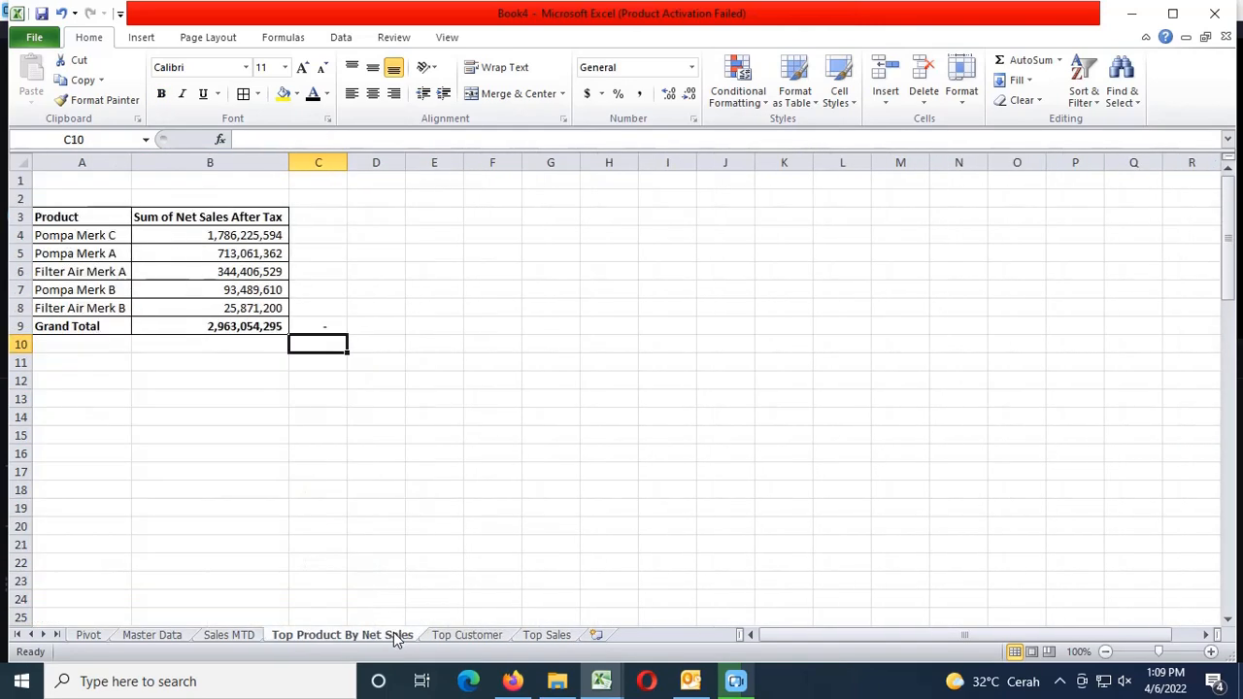
pyautogui.click(250, 635)
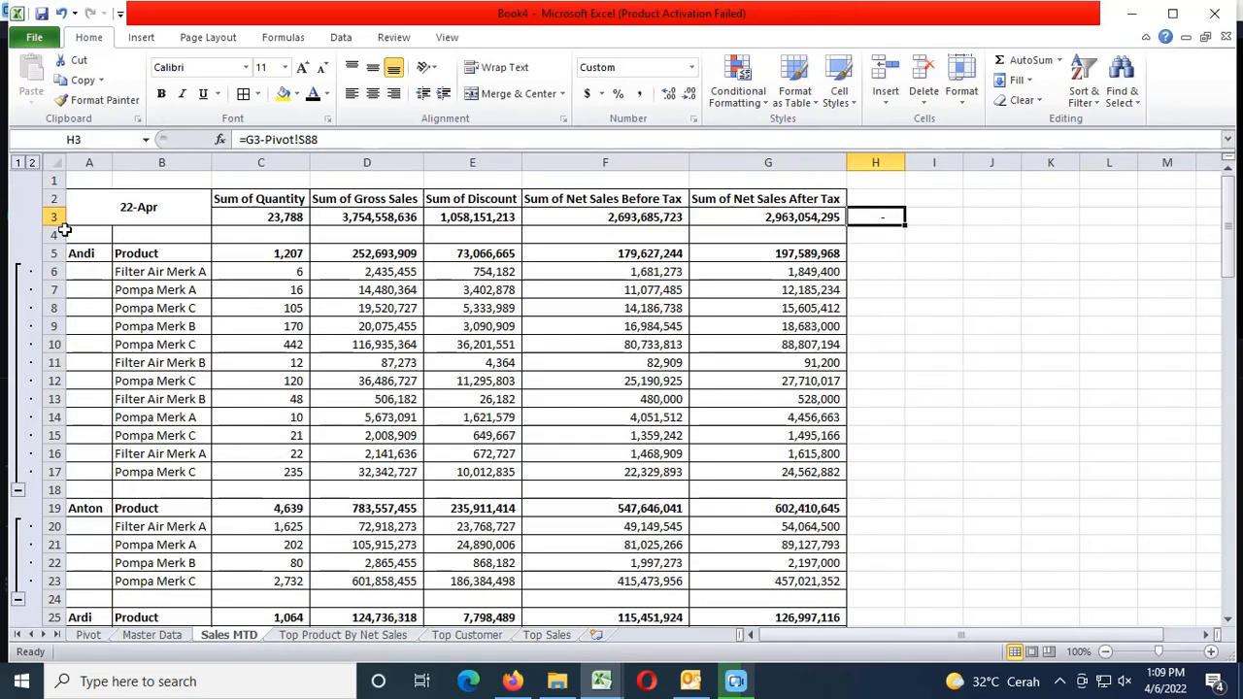
# Review the product rows under each sales rep in Sales MTD and collapse the whole outline to the sales rep totals
pyautogui.click(25, 162)
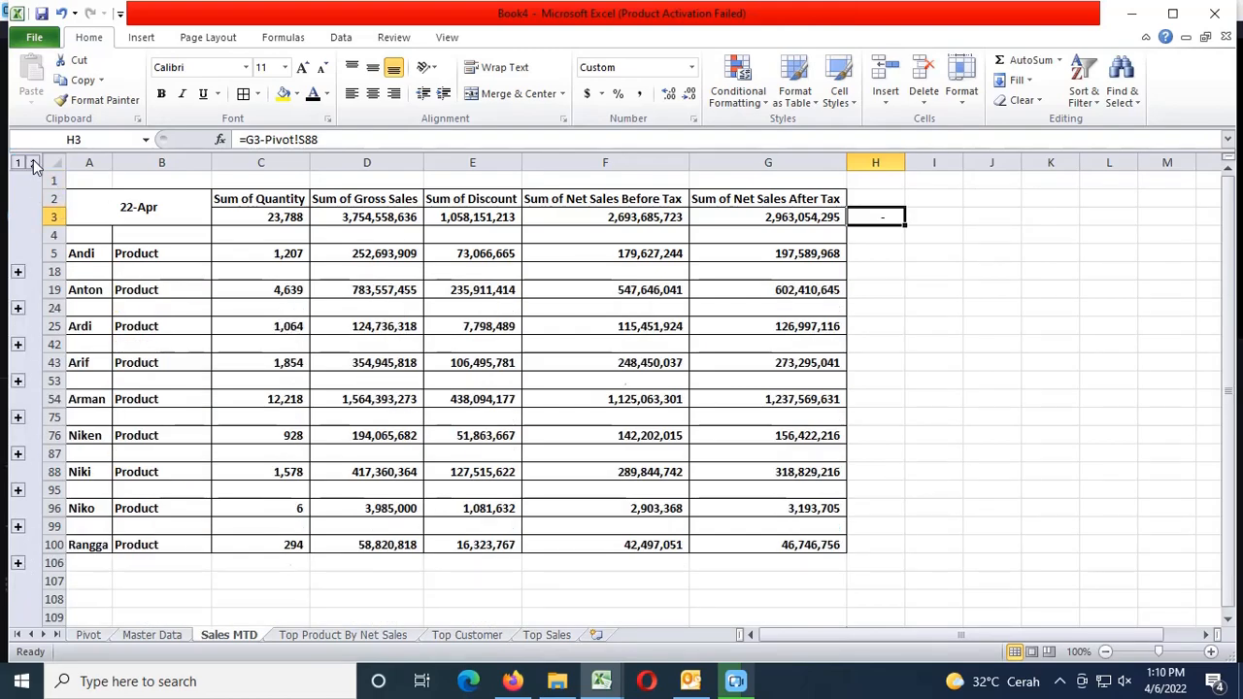
pyautogui.click(33, 162)
pyautogui.scroll(-20, 314, 373)
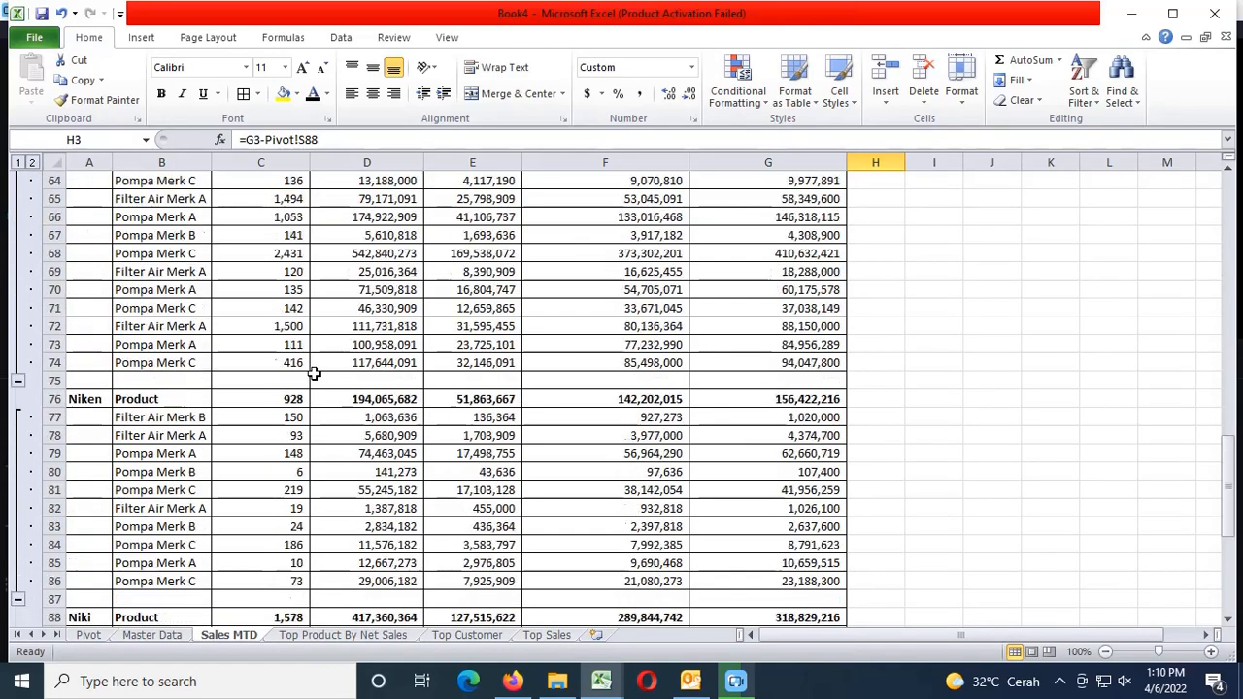
pyautogui.scroll(-8, 314, 373)
pyautogui.scroll(18, 314, 372)
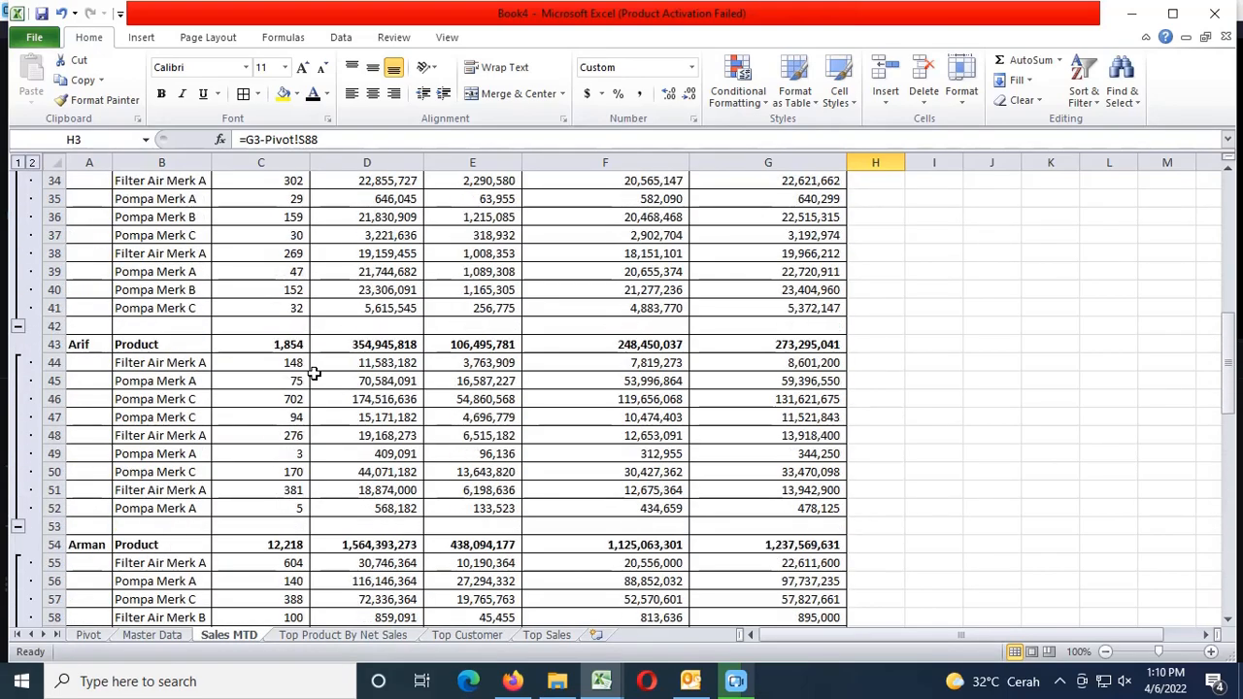
pyautogui.scroll(11, 314, 373)
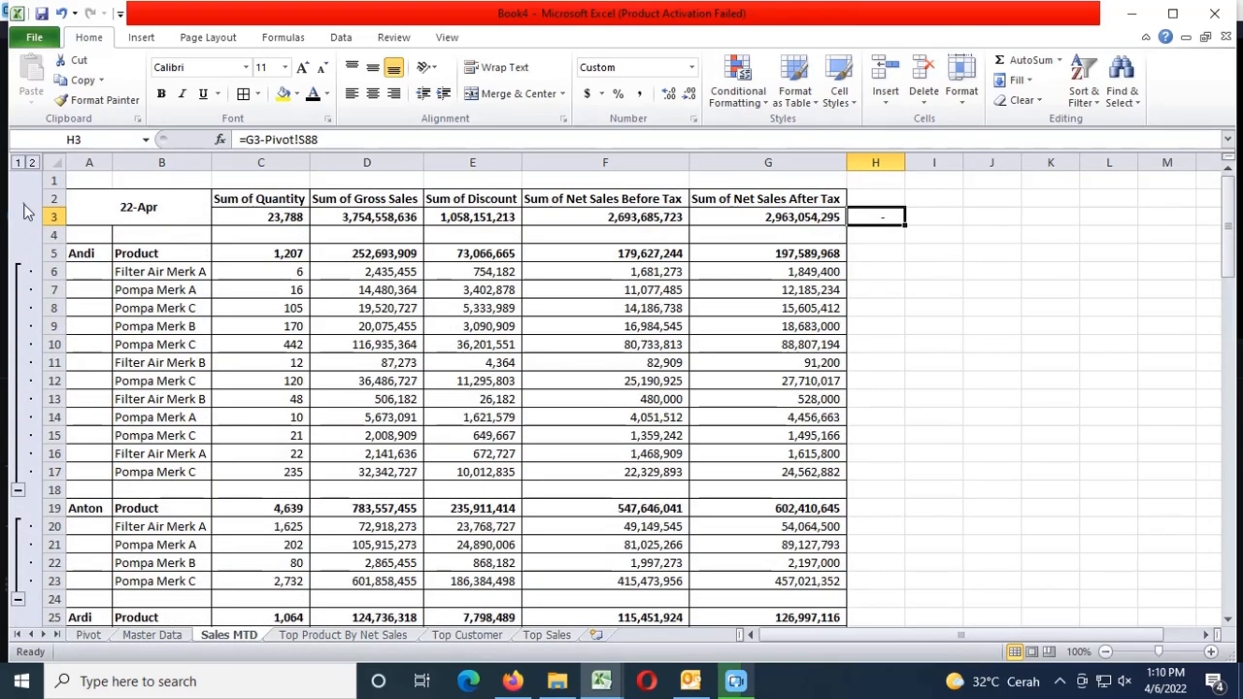
pyautogui.click(18, 163)
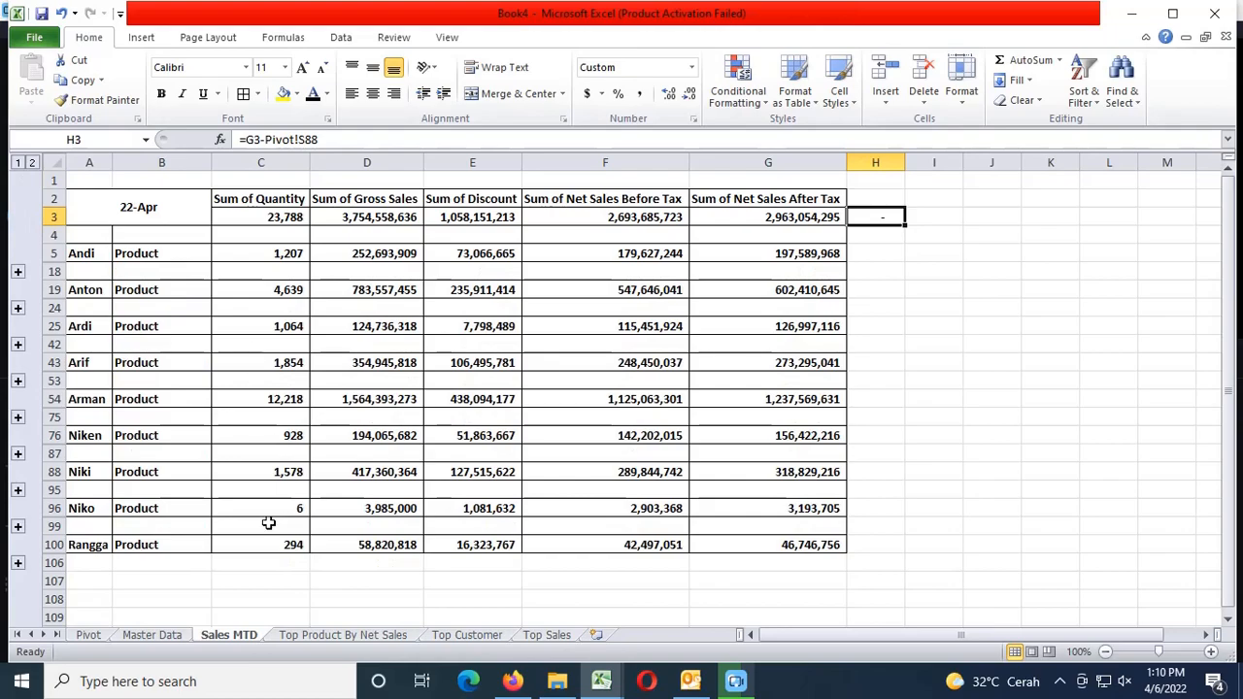
# Look over the Pivot source table from its header row, including the Business Partner column, and return to Sales MTD
pyautogui.click(156, 635)
pyautogui.click(89, 635)
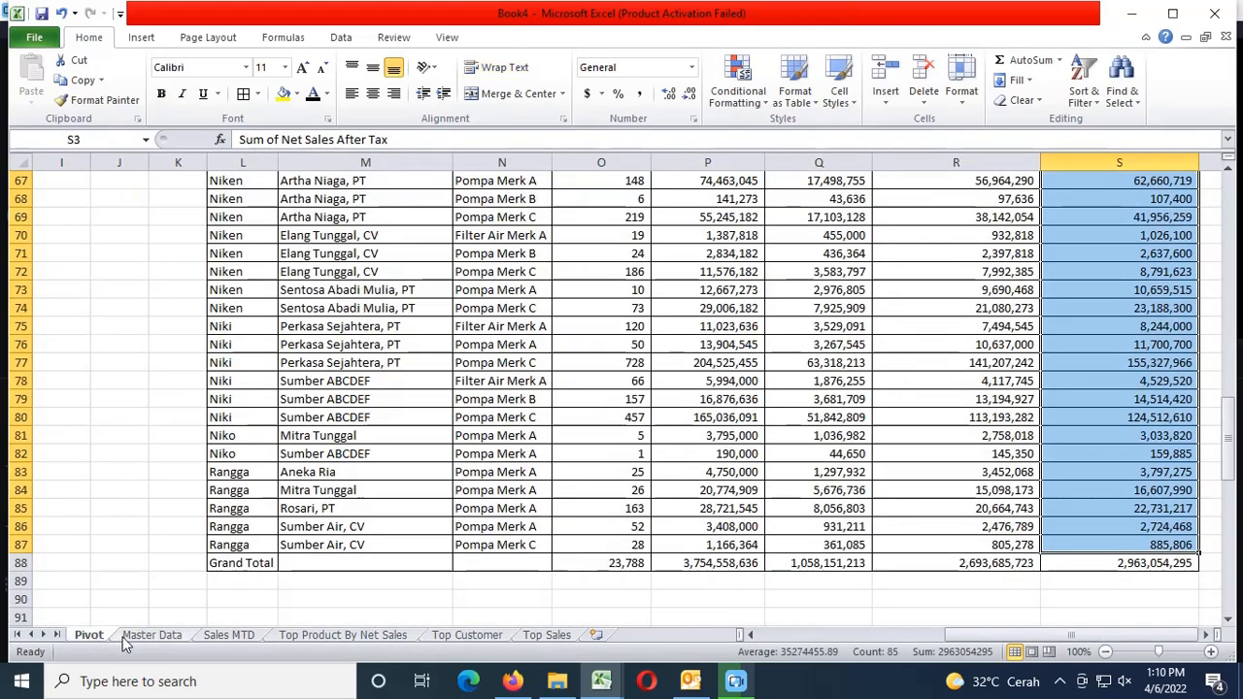
pyautogui.scroll(20, 453, 526)
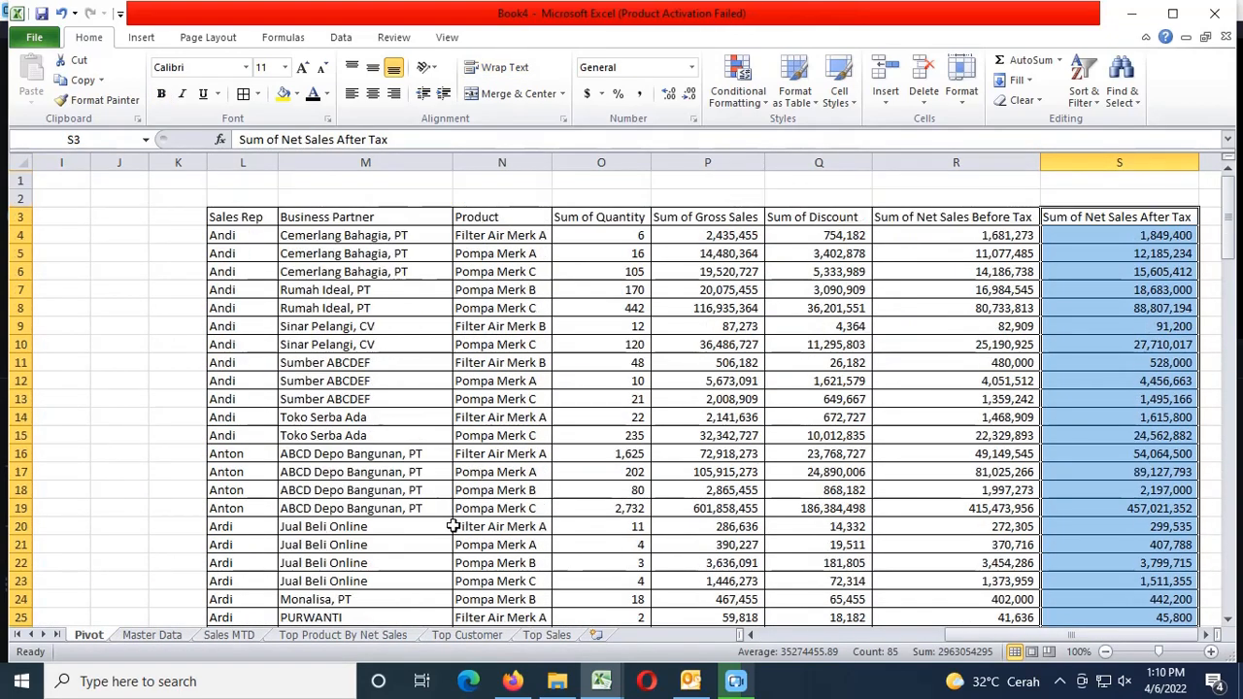
pyautogui.click(375, 214)
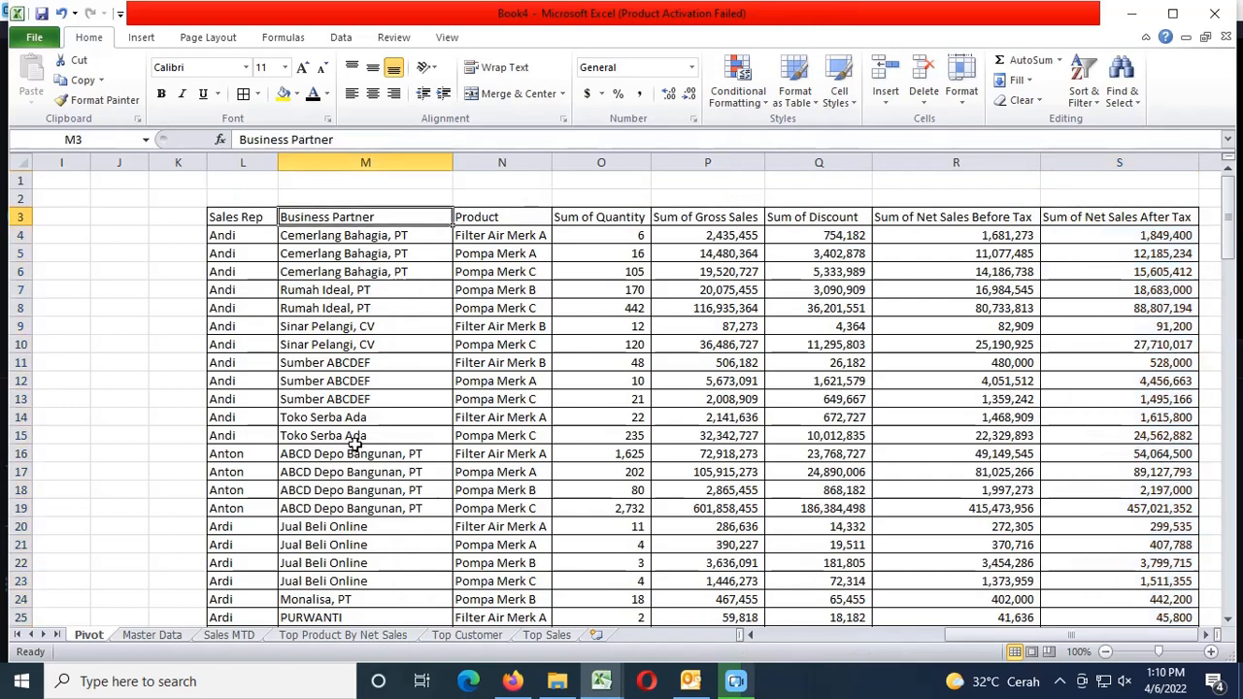
pyautogui.click(161, 637)
pyautogui.click(216, 637)
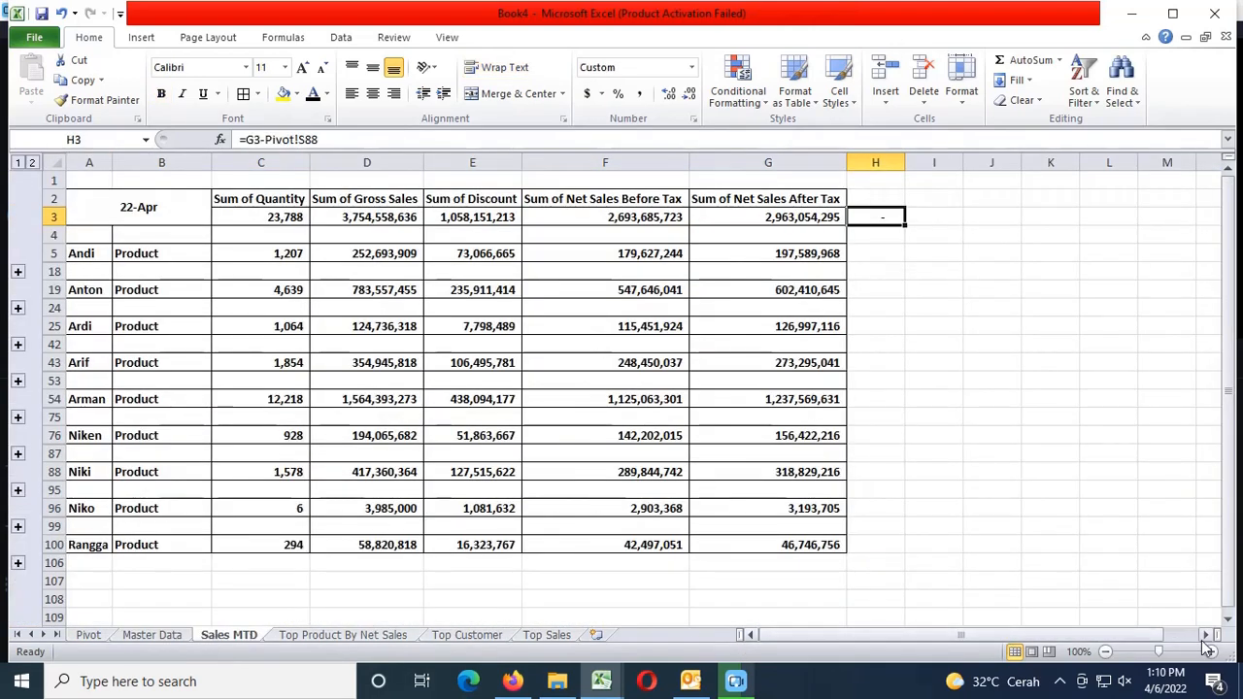
pyautogui.click(1060, 682)
pyautogui.click(1059, 645)
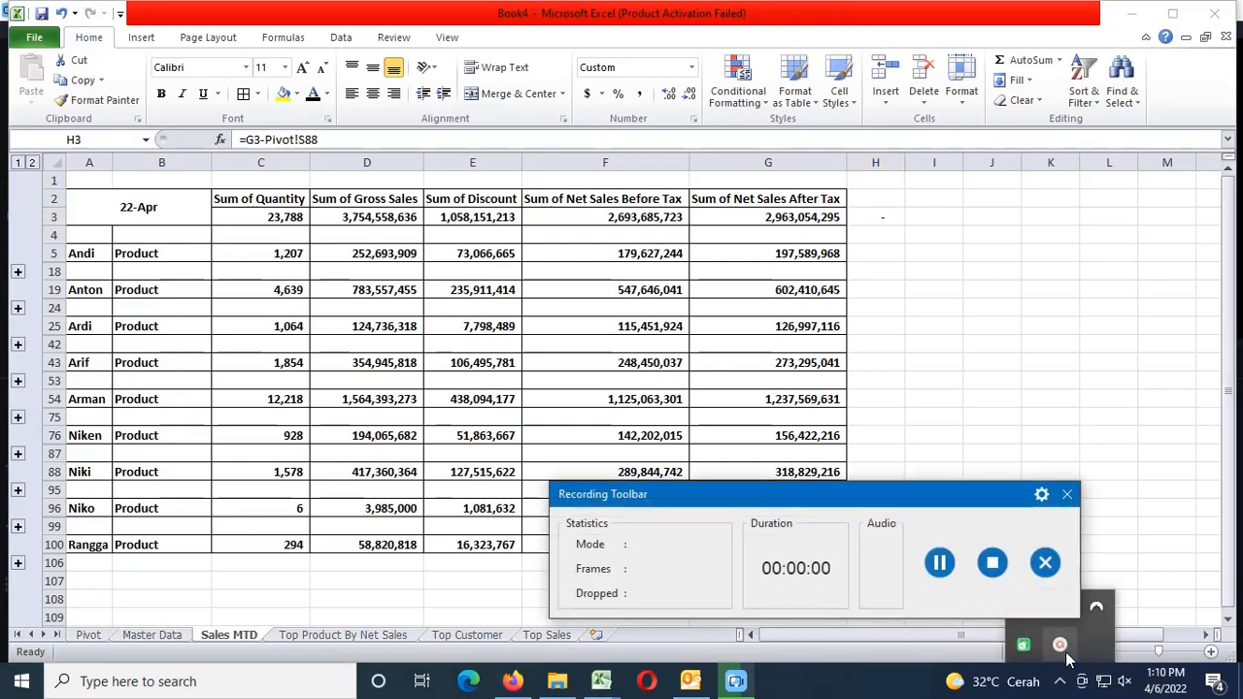